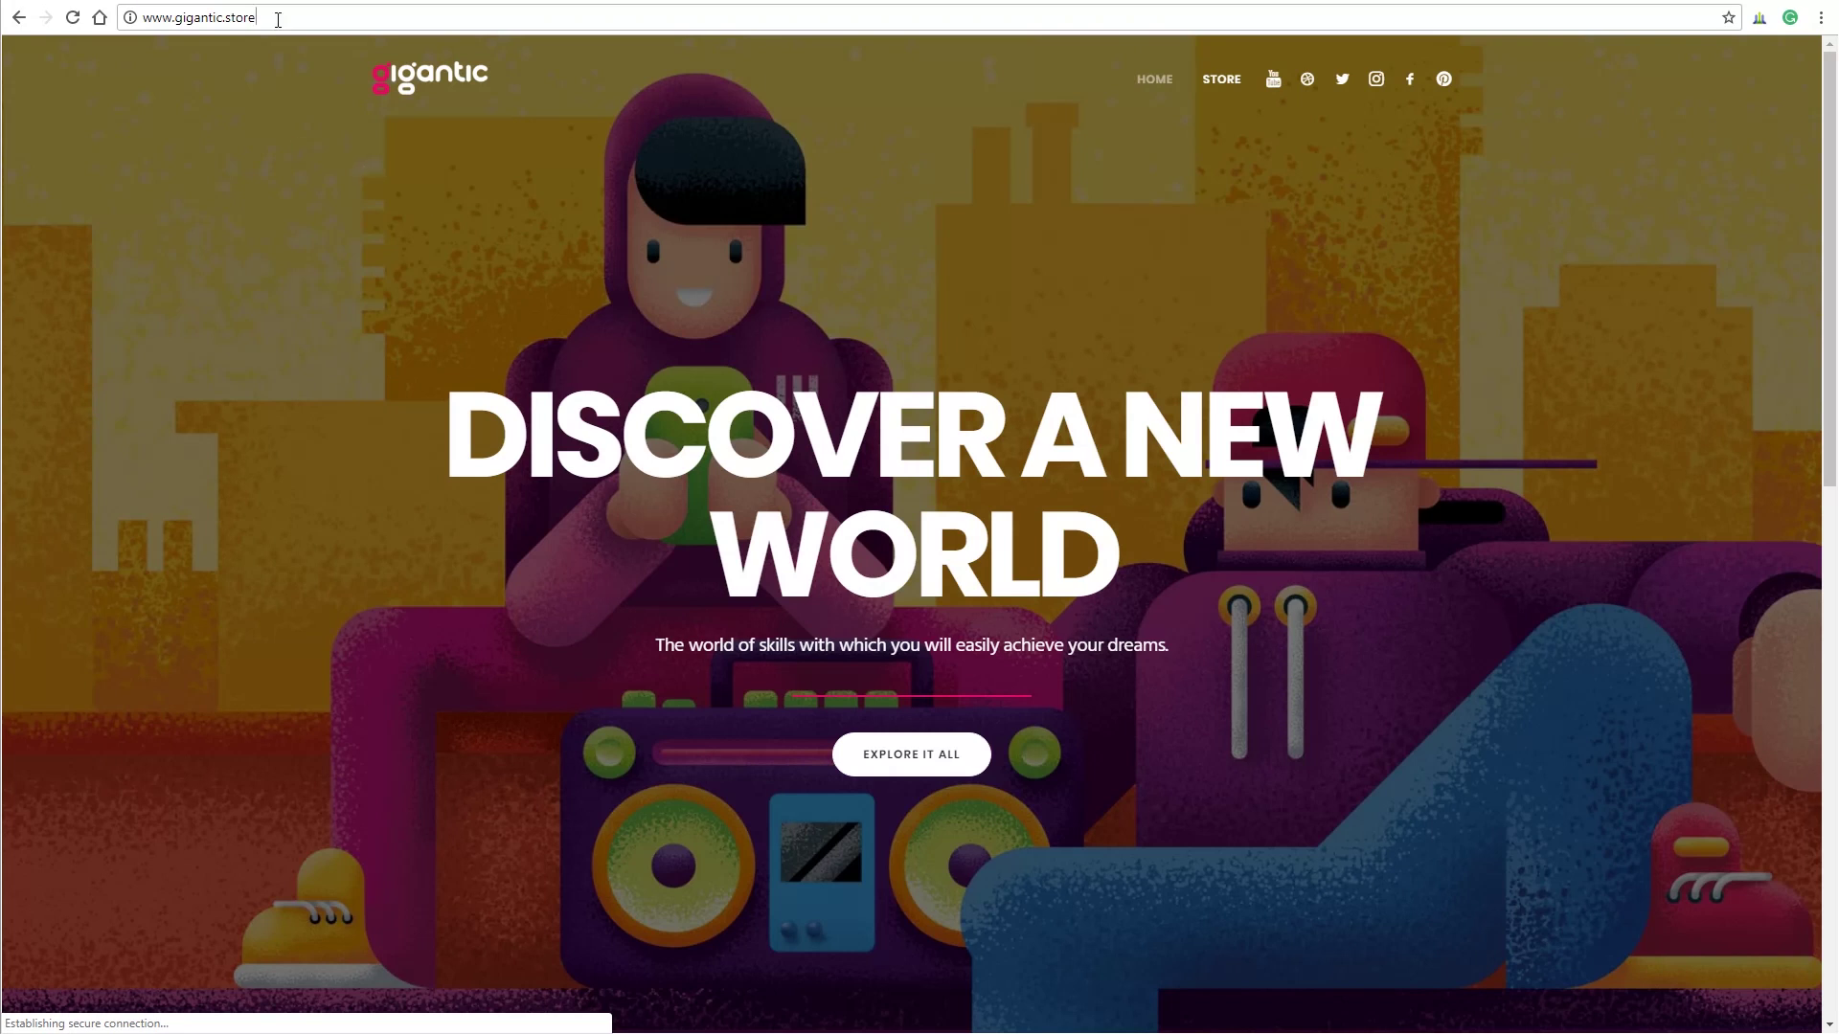
# - Go to construct.net and launch the Construct 3 editor from its free trial page
pyautogui.click(278, 20)
pyautogui.write('construct.net')
pyautogui.press('Return')
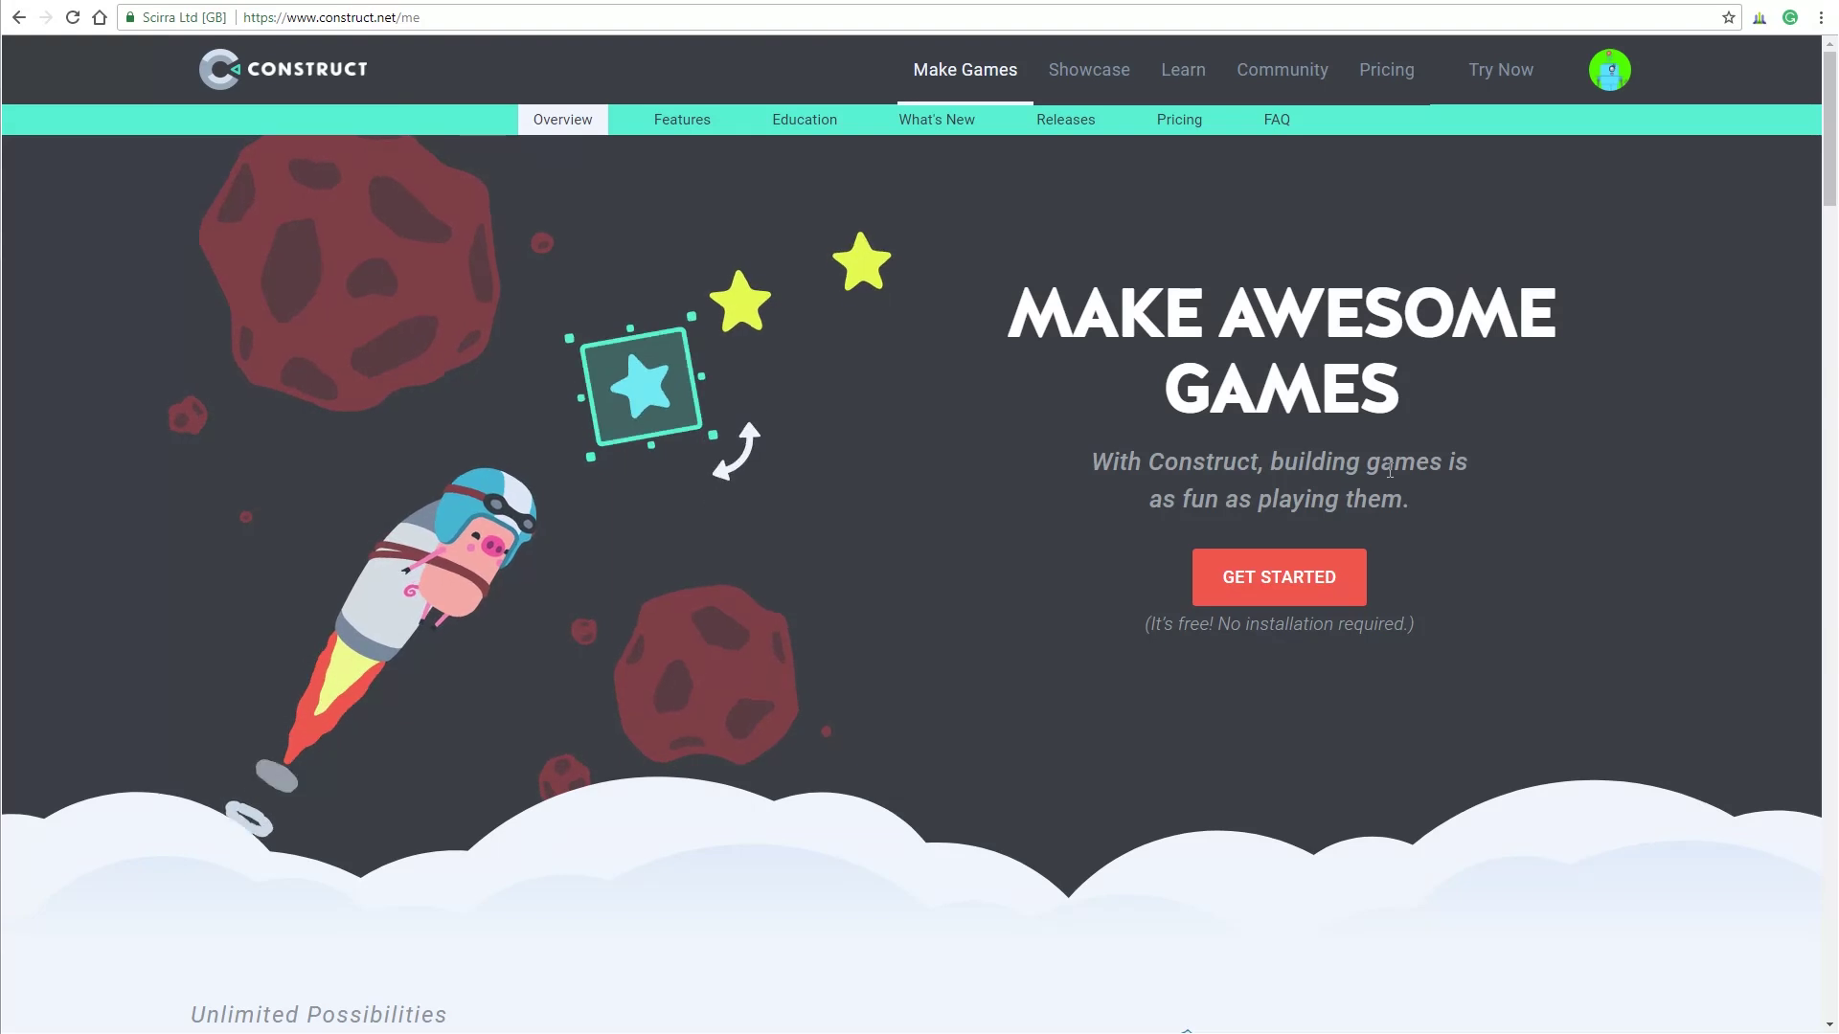
pyautogui.click(1262, 578)
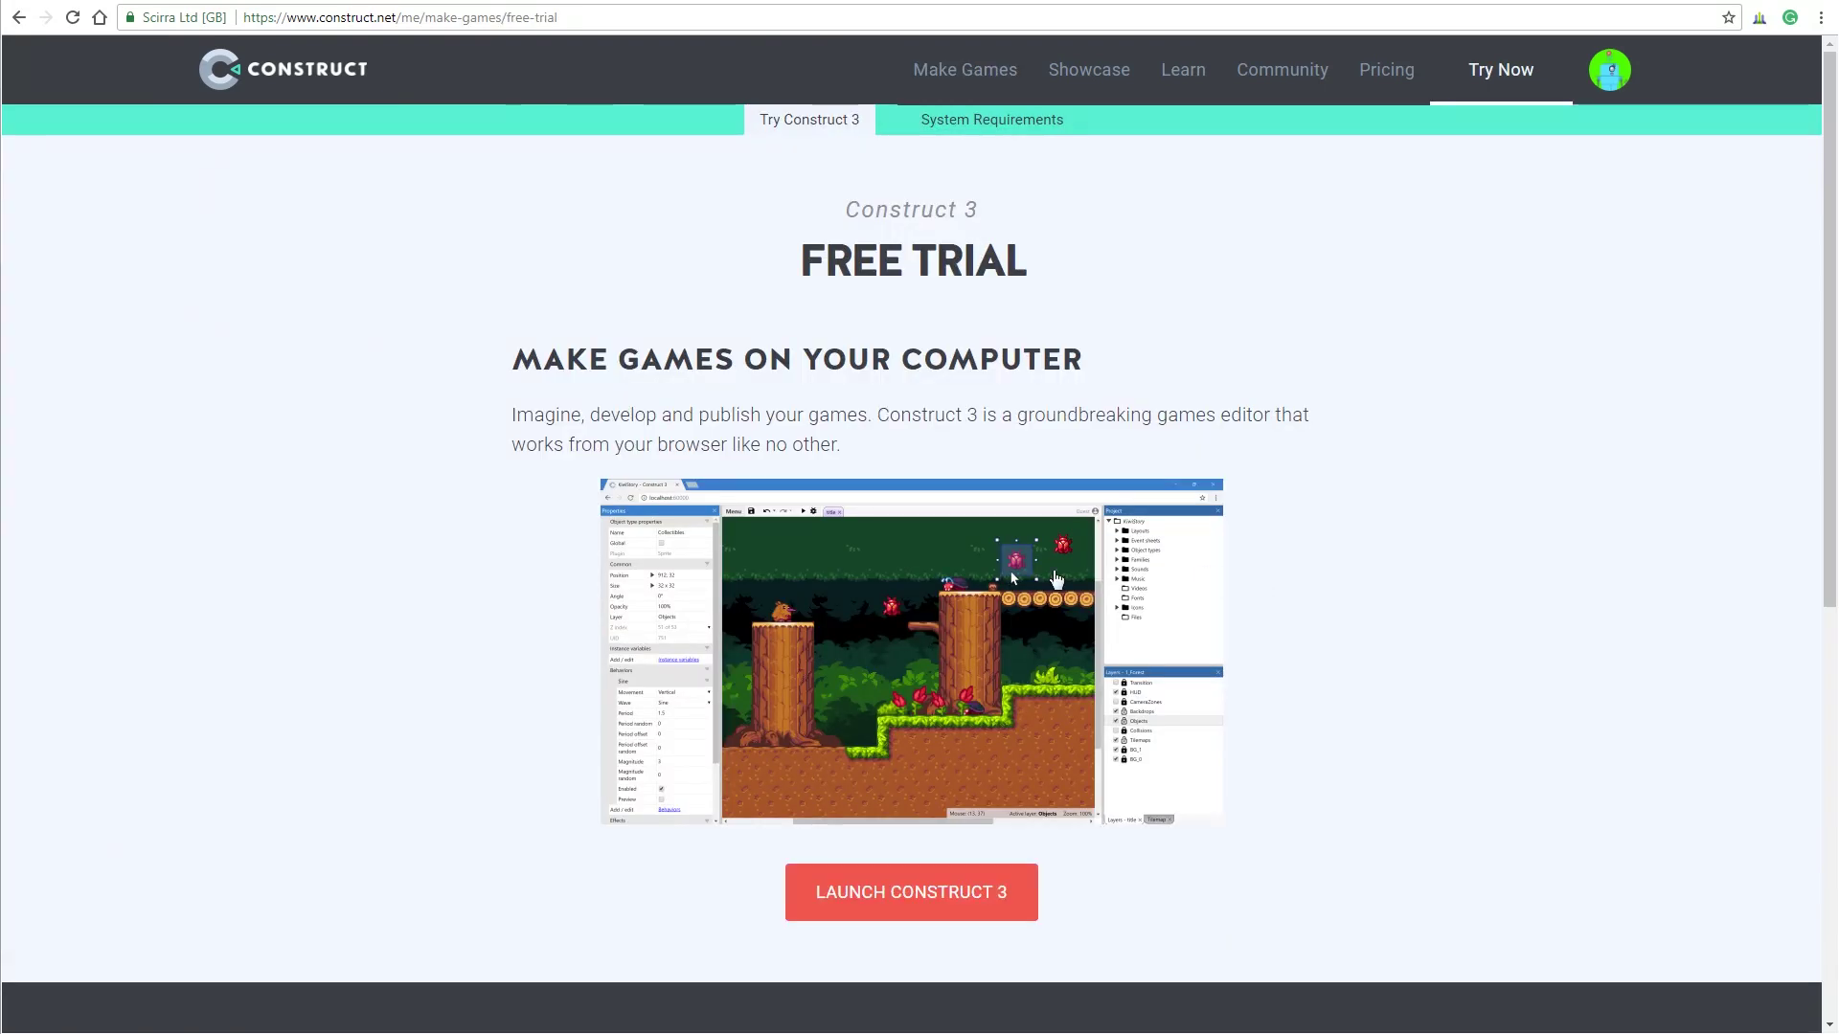
pyautogui.click(931, 902)
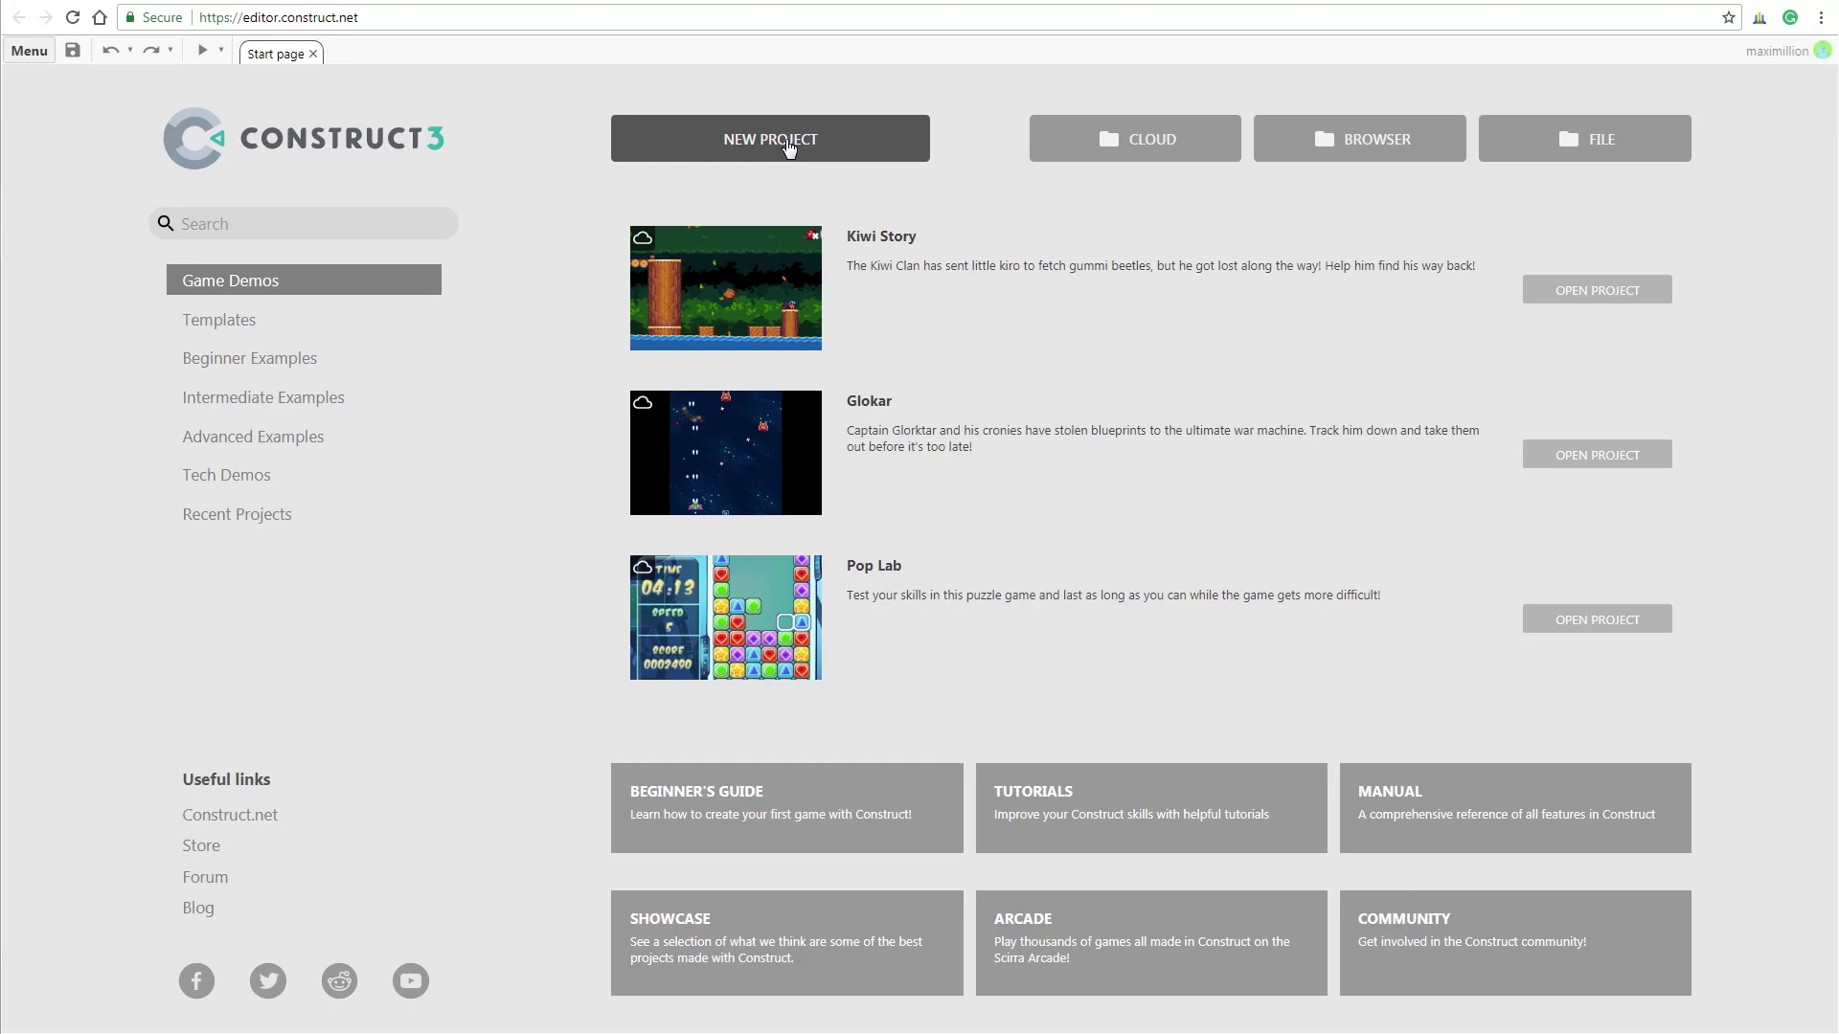
# - Create a new project named "Gigantic Game" with the 720p landscape preset
pyautogui.click(828, 146)
pyautogui.write('Gigantic Game')
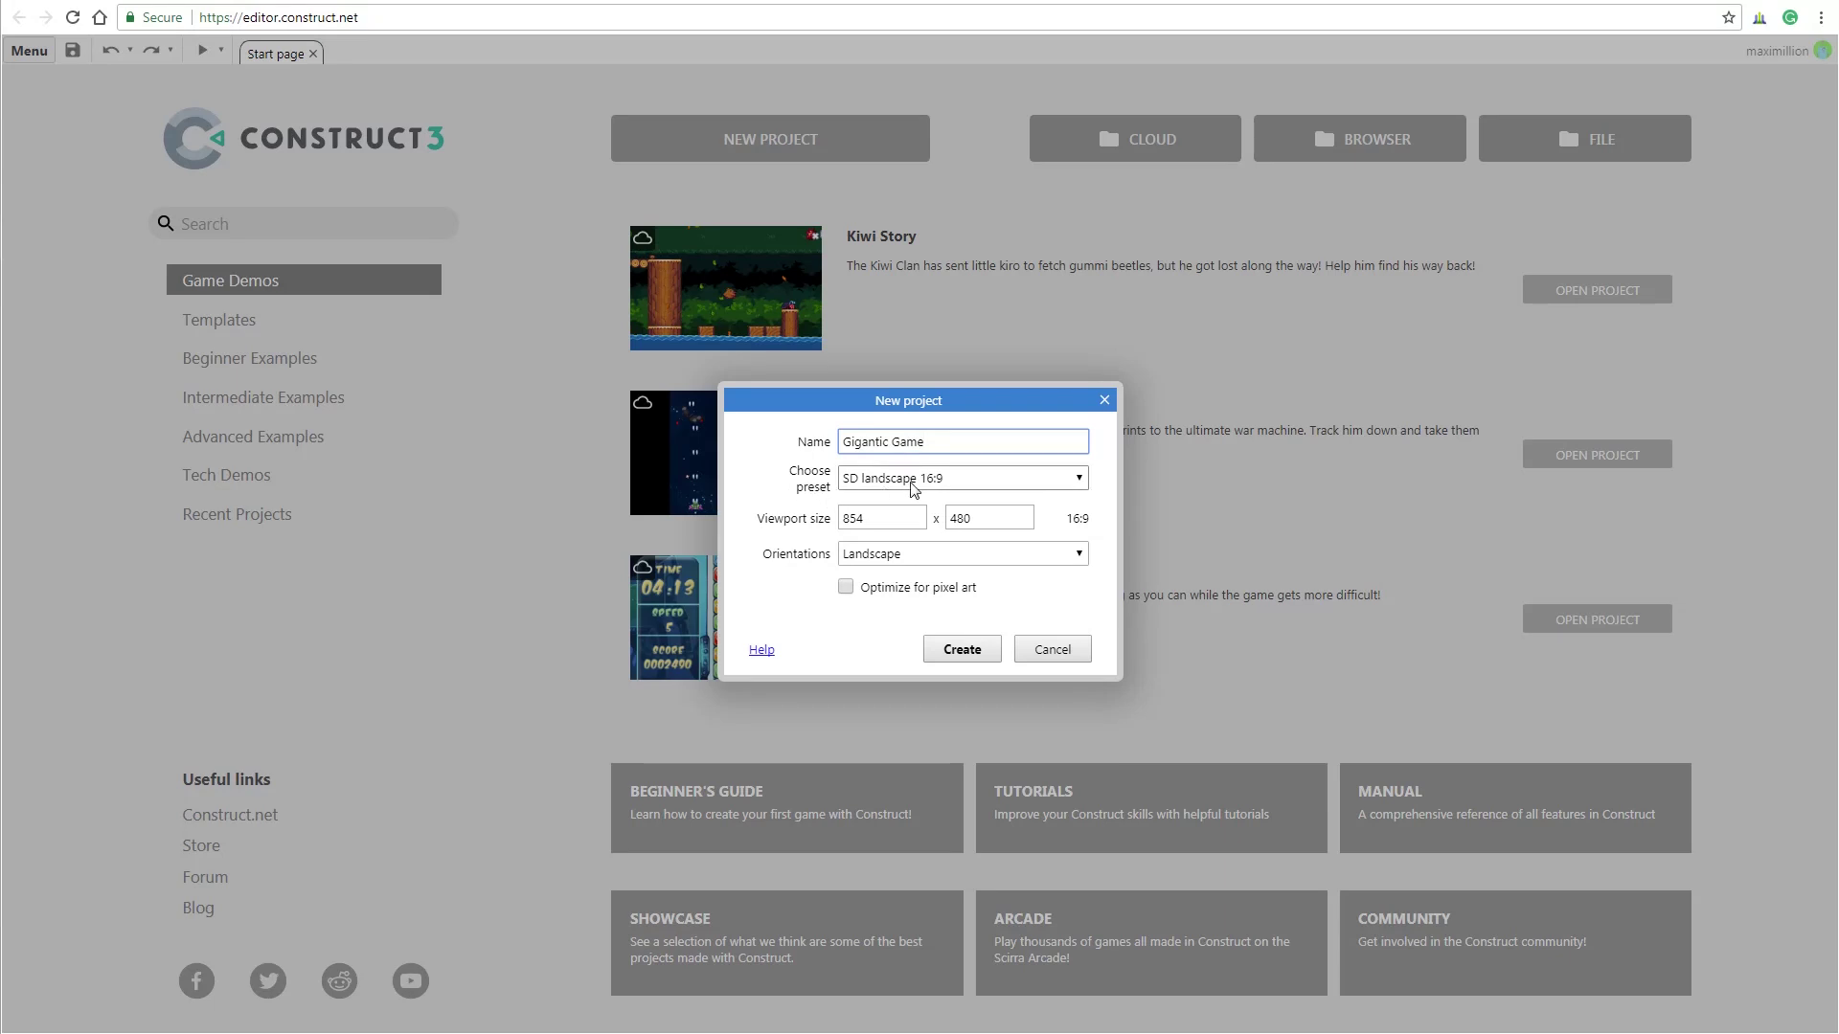
pyautogui.click(915, 479)
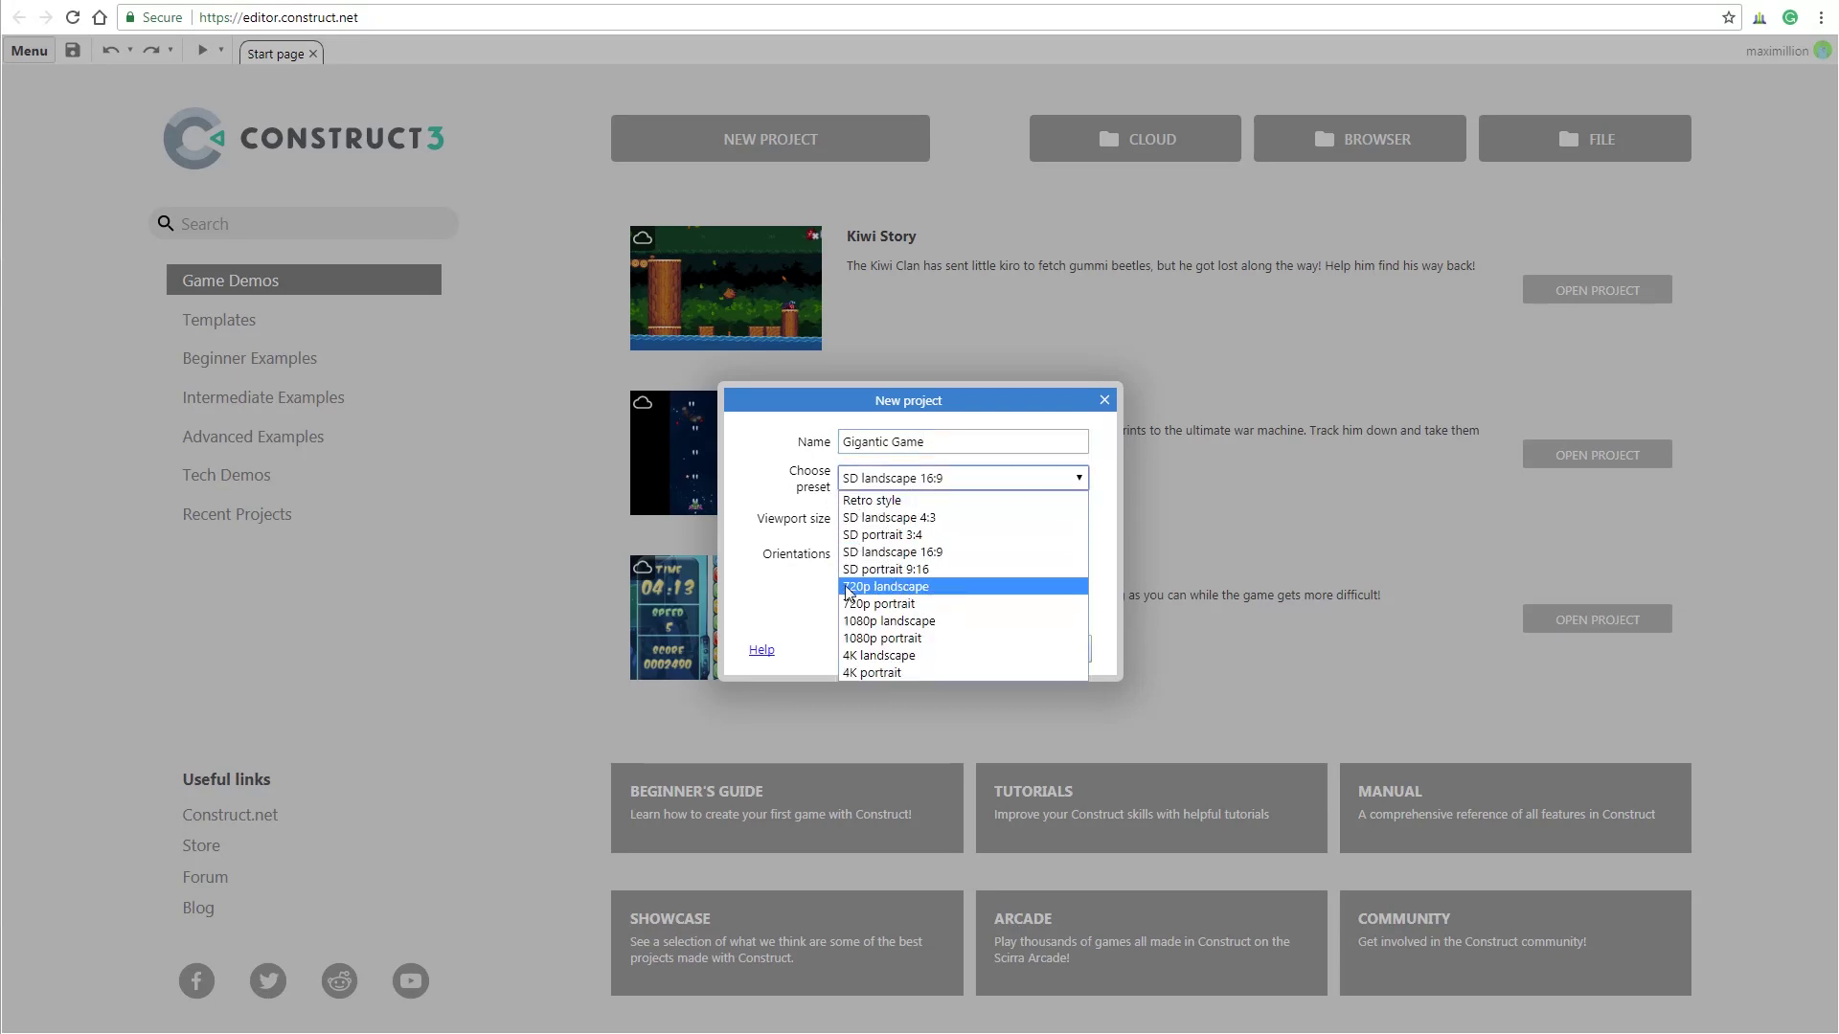
pyautogui.click(919, 587)
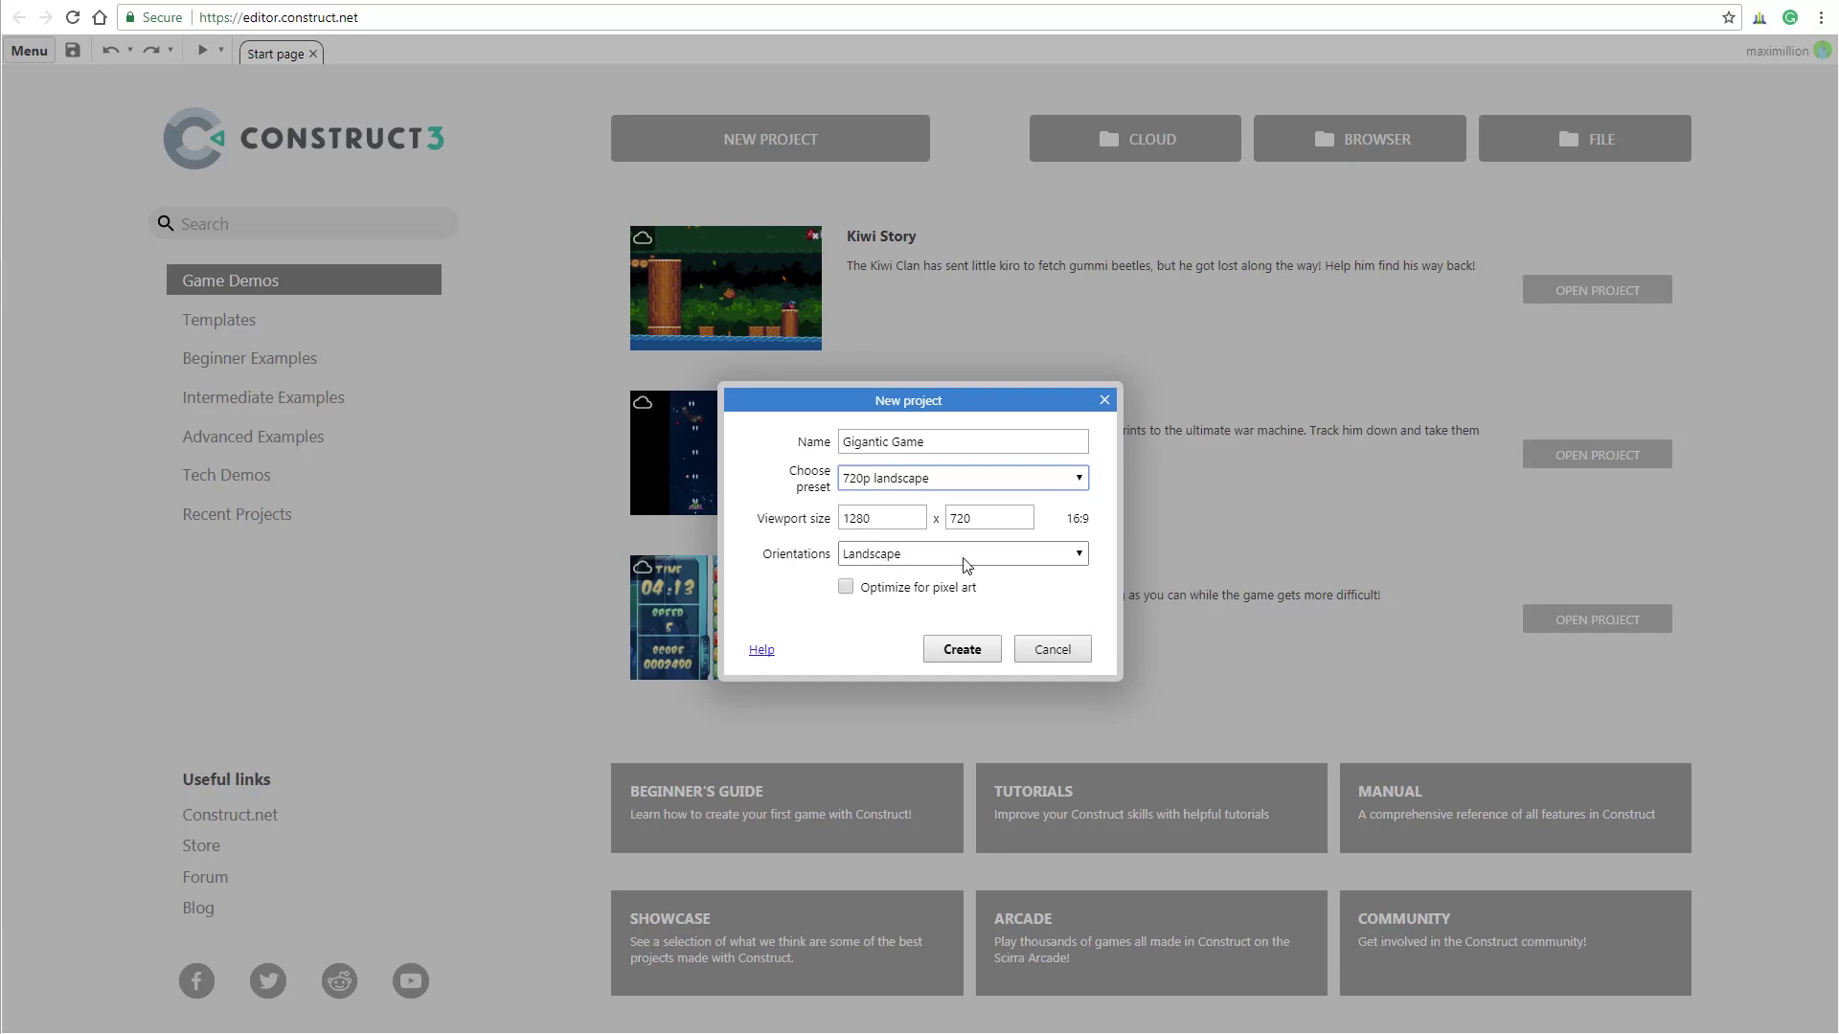
pyautogui.click(962, 649)
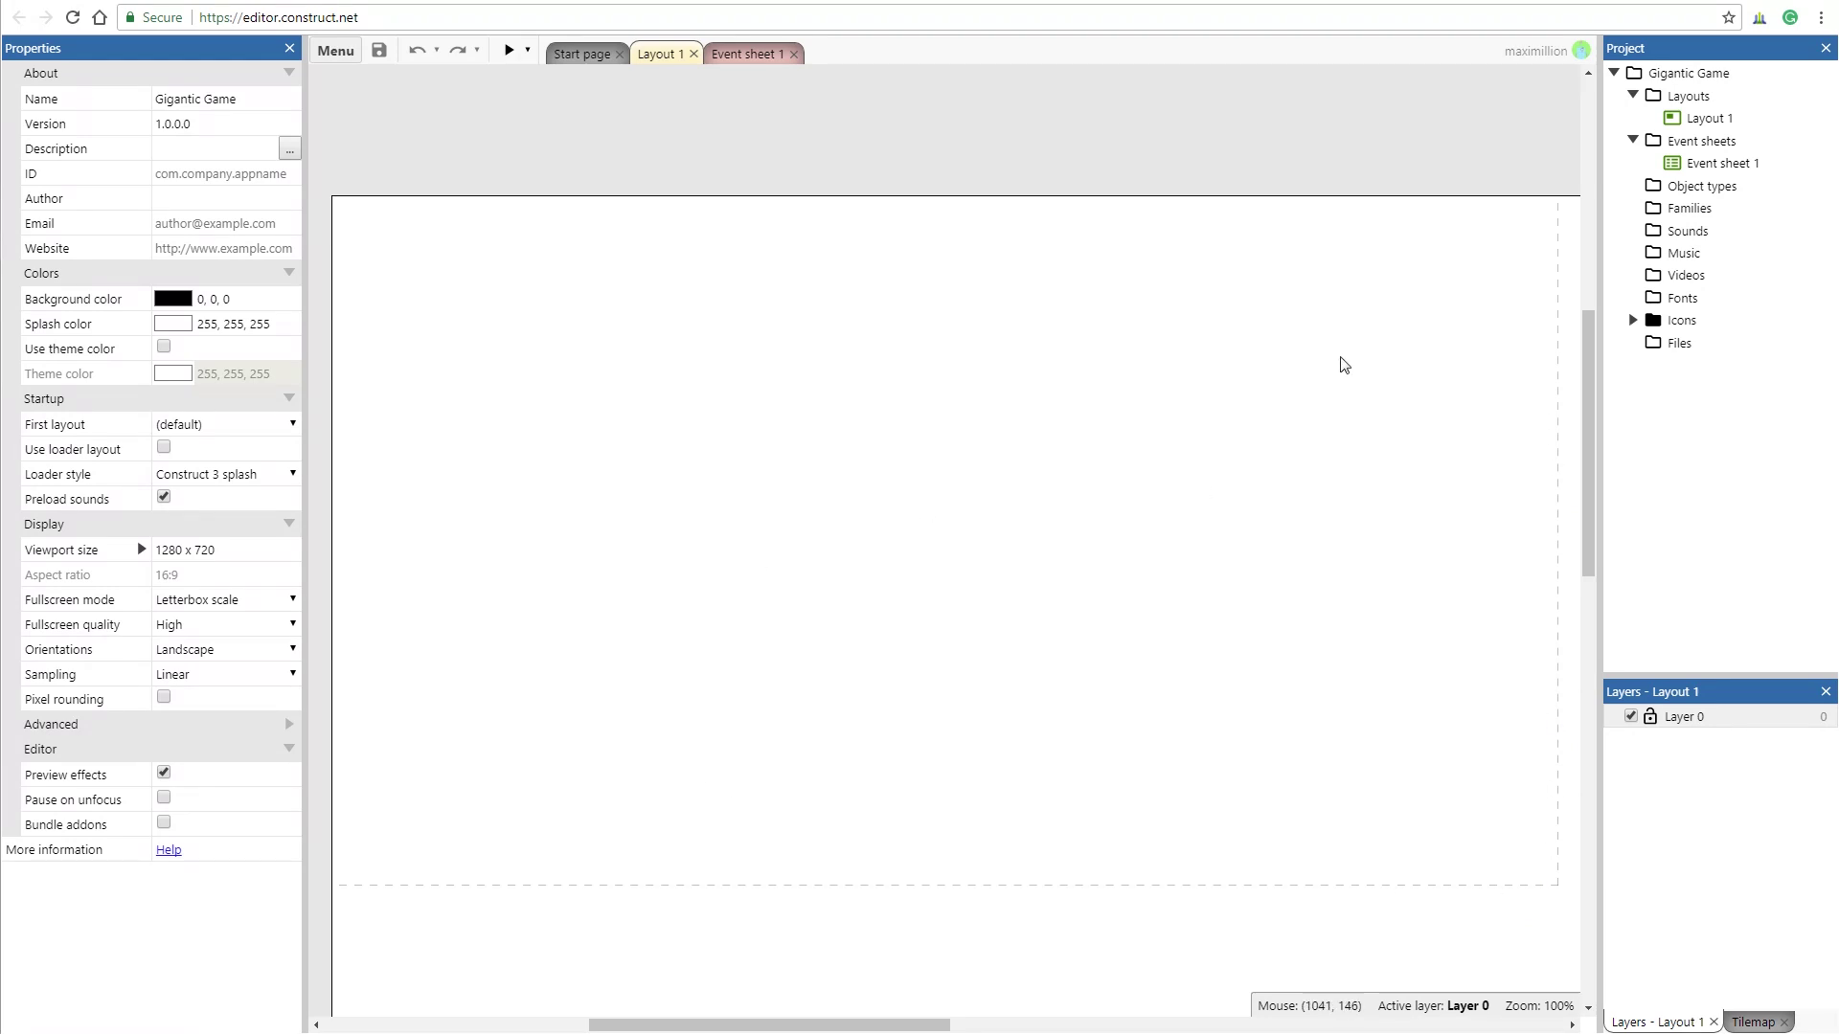
# - Rename Layout 1 as "Main Layout"
pyautogui.click(1700, 120)
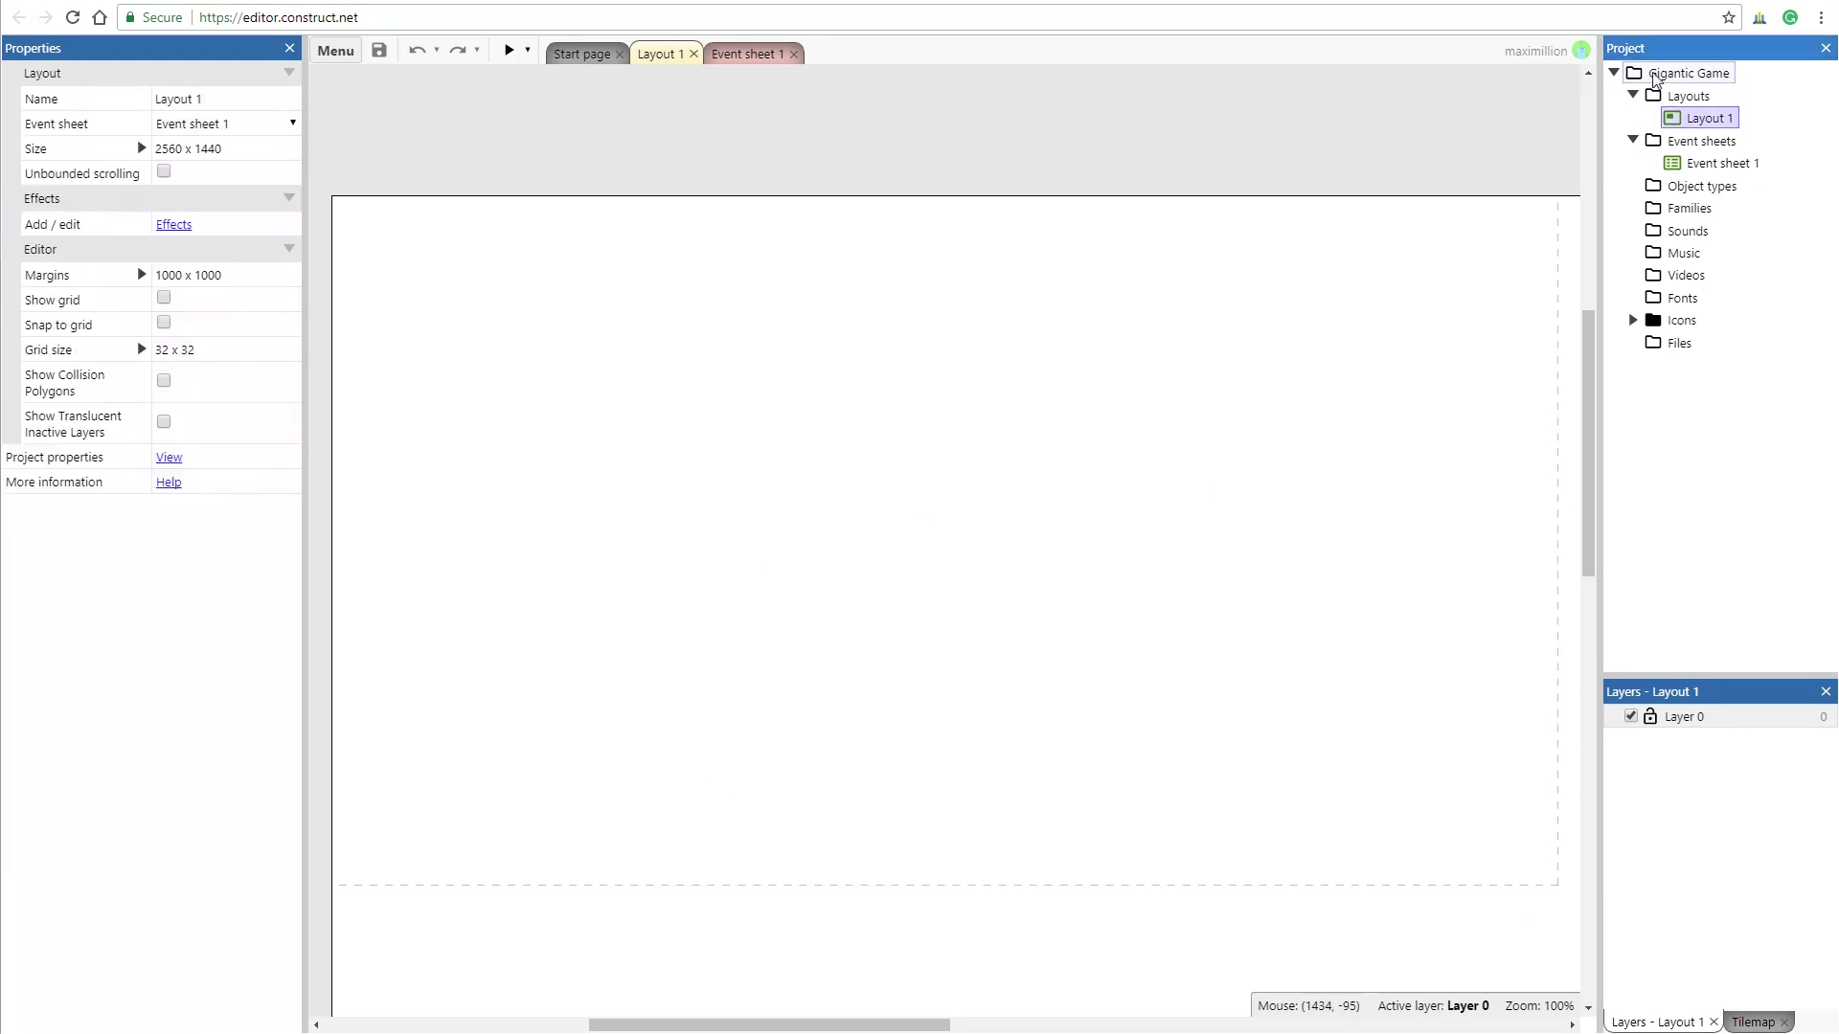
pyautogui.rightClick(1696, 125)
pyautogui.click(1657, 170)
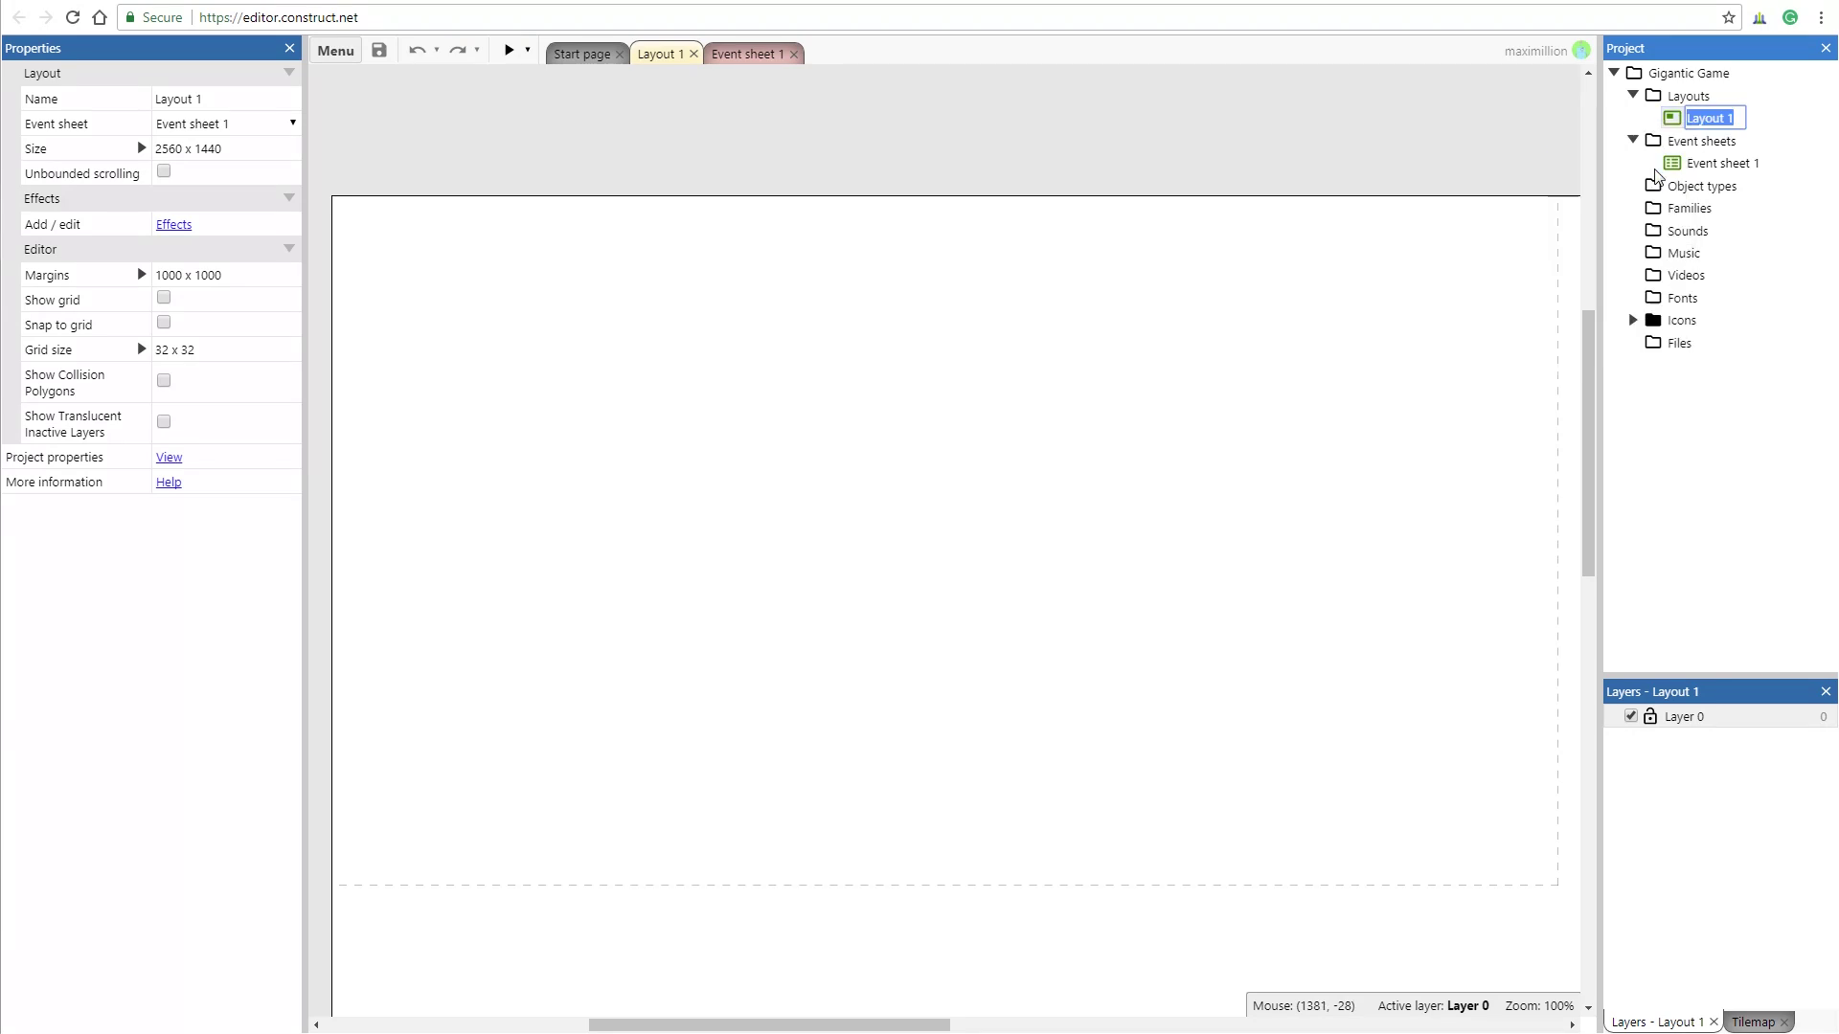
pyautogui.write('M')
pyautogui.write('ain Layout')
pyautogui.press('Return')
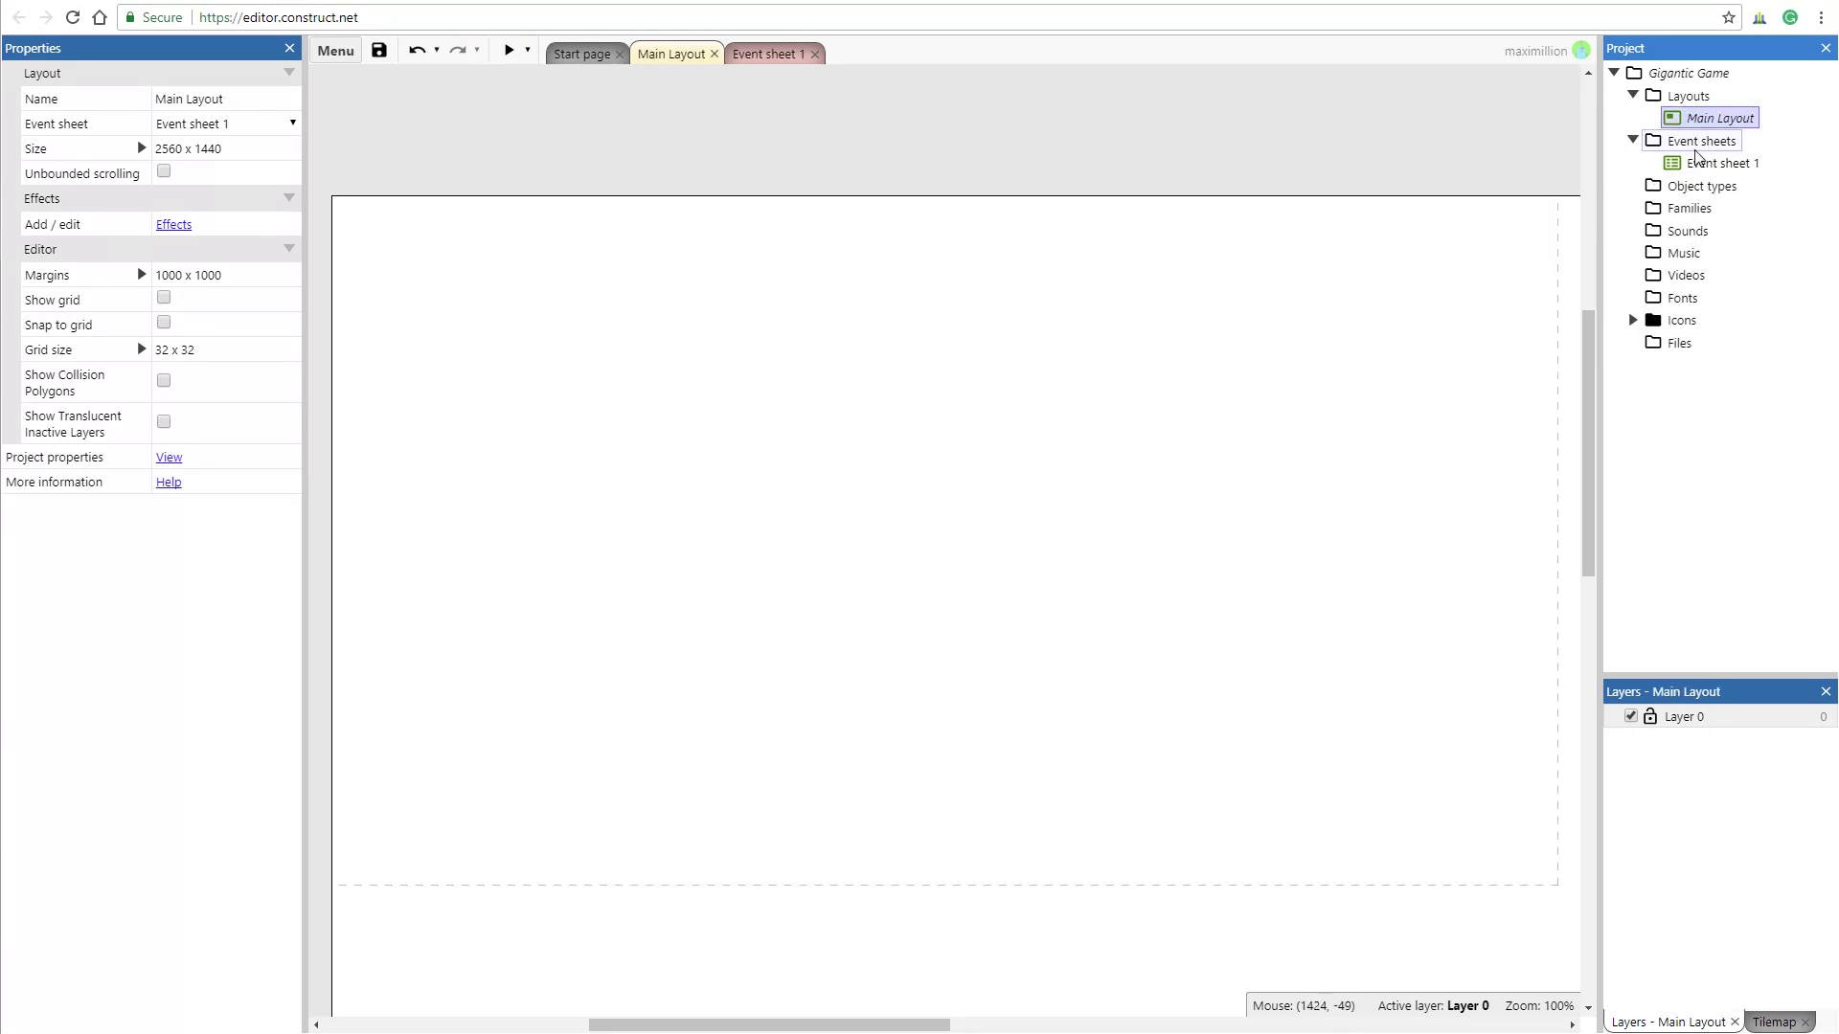
# - Rename Event sheet 1 as "Main Event"
pyautogui.click(743, 59)
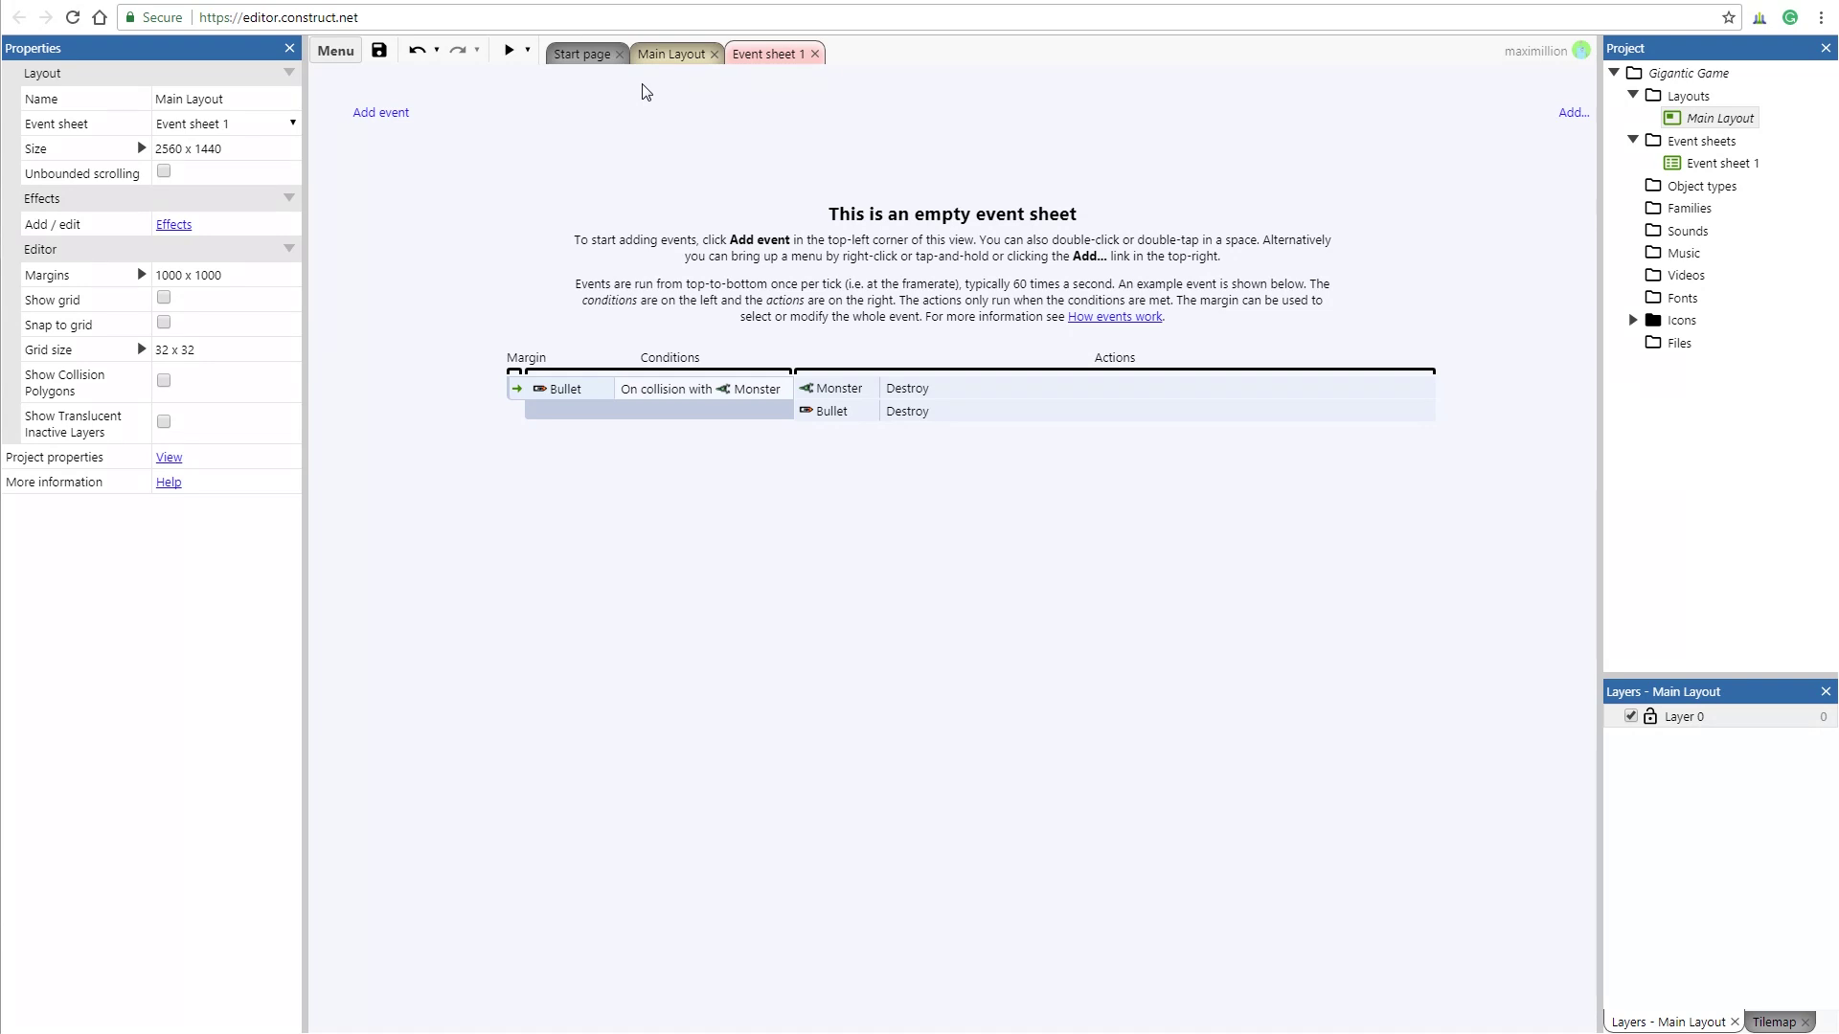
pyautogui.click(658, 59)
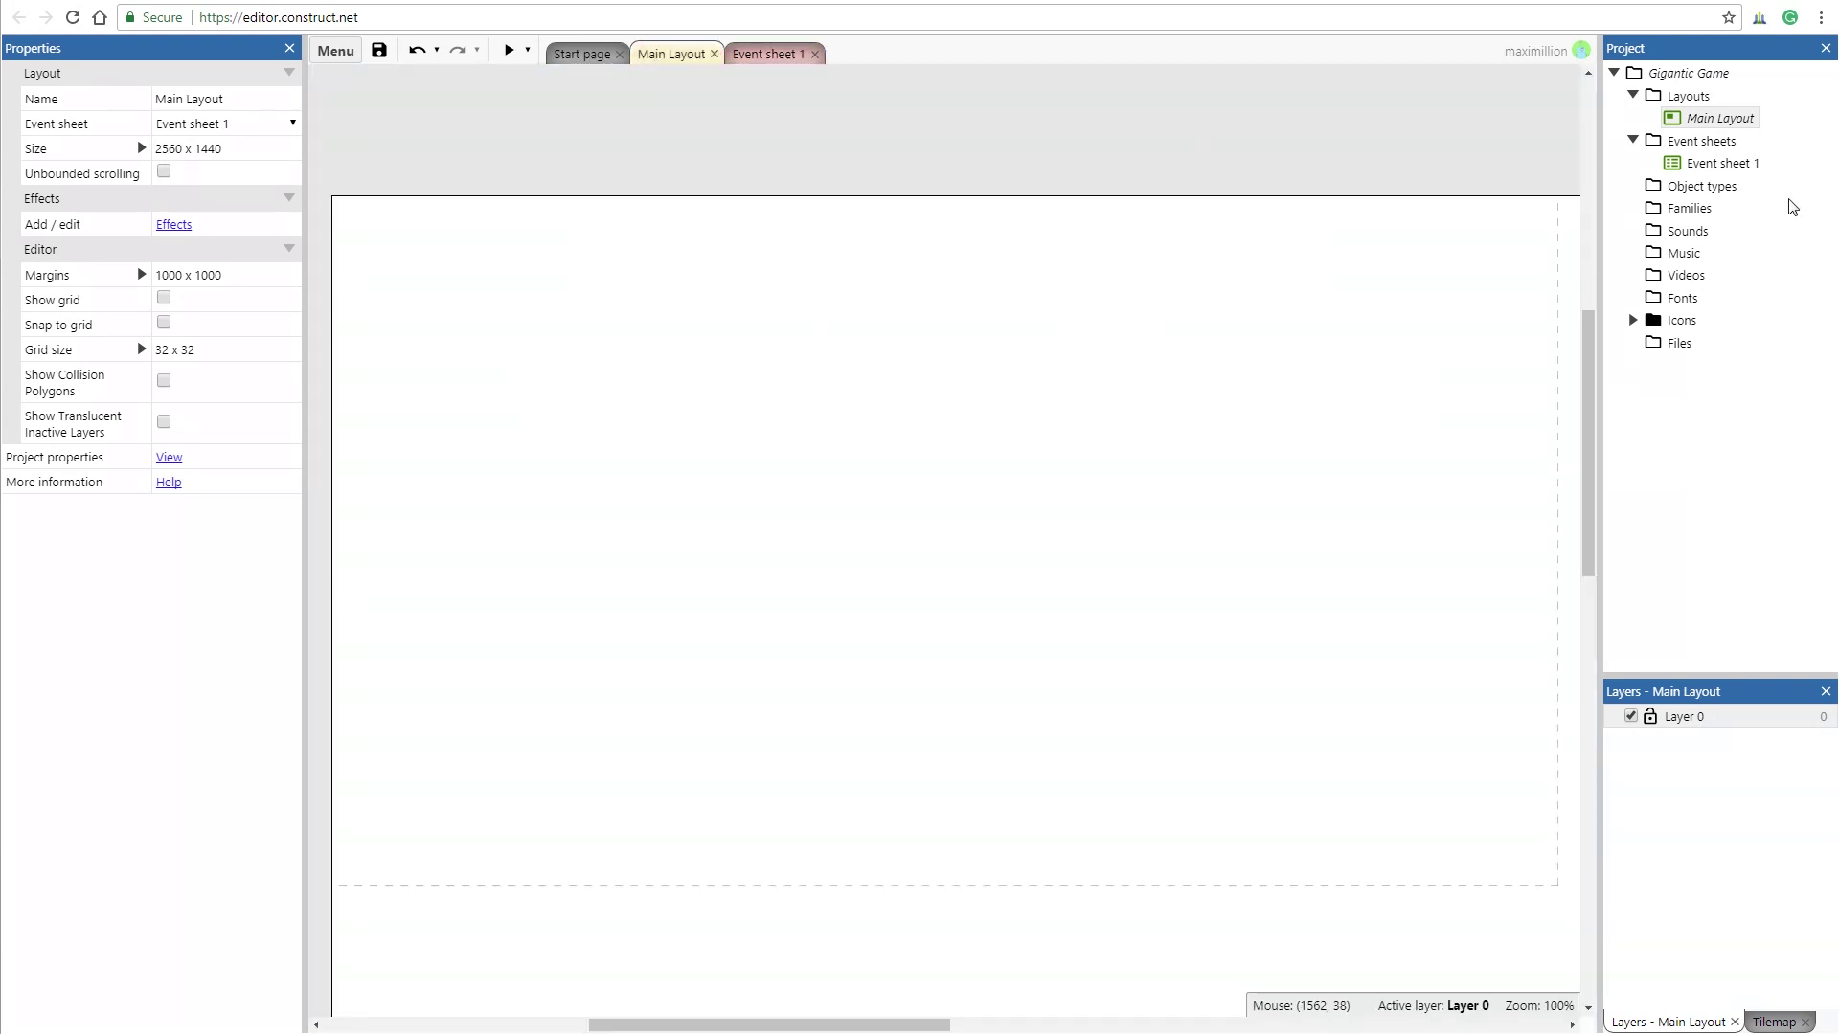
pyautogui.rightClick(1719, 163)
pyautogui.click(1637, 234)
pyautogui.rightClick(1714, 163)
pyautogui.press('Escape')
pyautogui.write('Main Event')
pyautogui.press('Return')
# - Switch to the gigantic.store page and look through the 2d Platformer Game Design Template Pack
pyautogui.click(384, 1026)
pyautogui.moveTo(1006, 195); pyautogui.dragTo(932, 196)
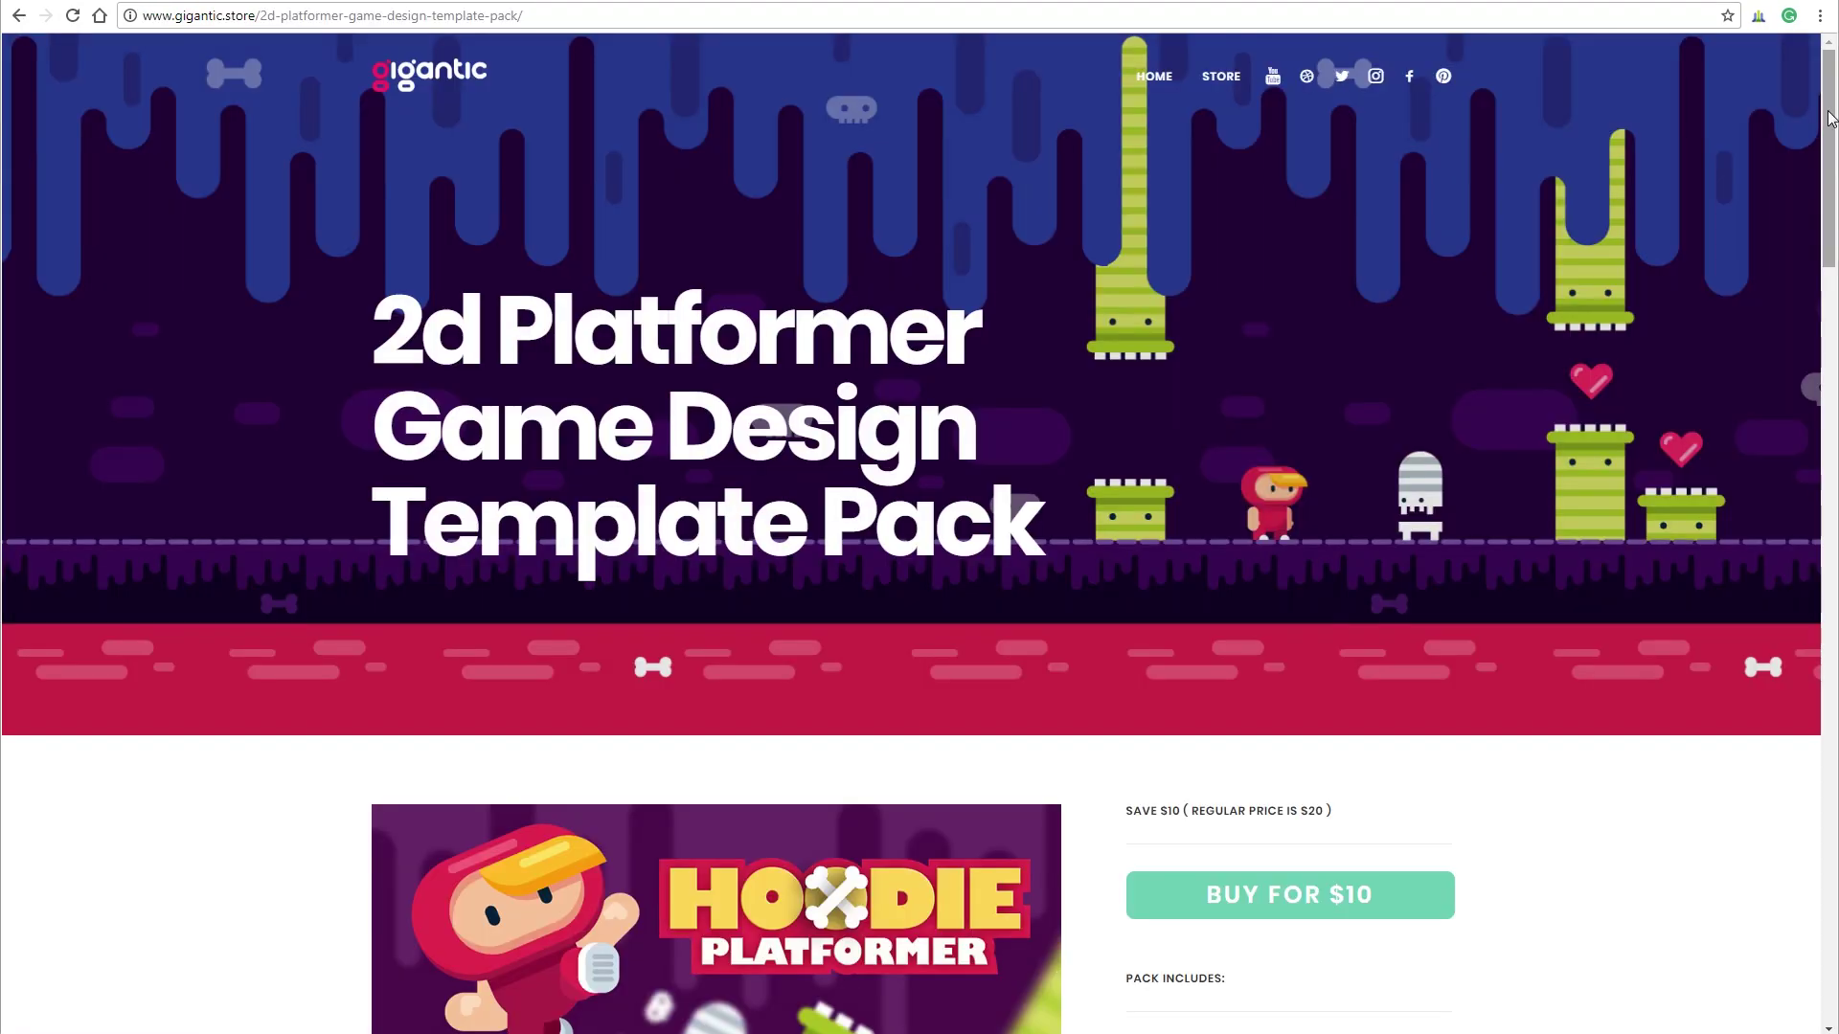
pyautogui.scroll(-5, 1829, 203)
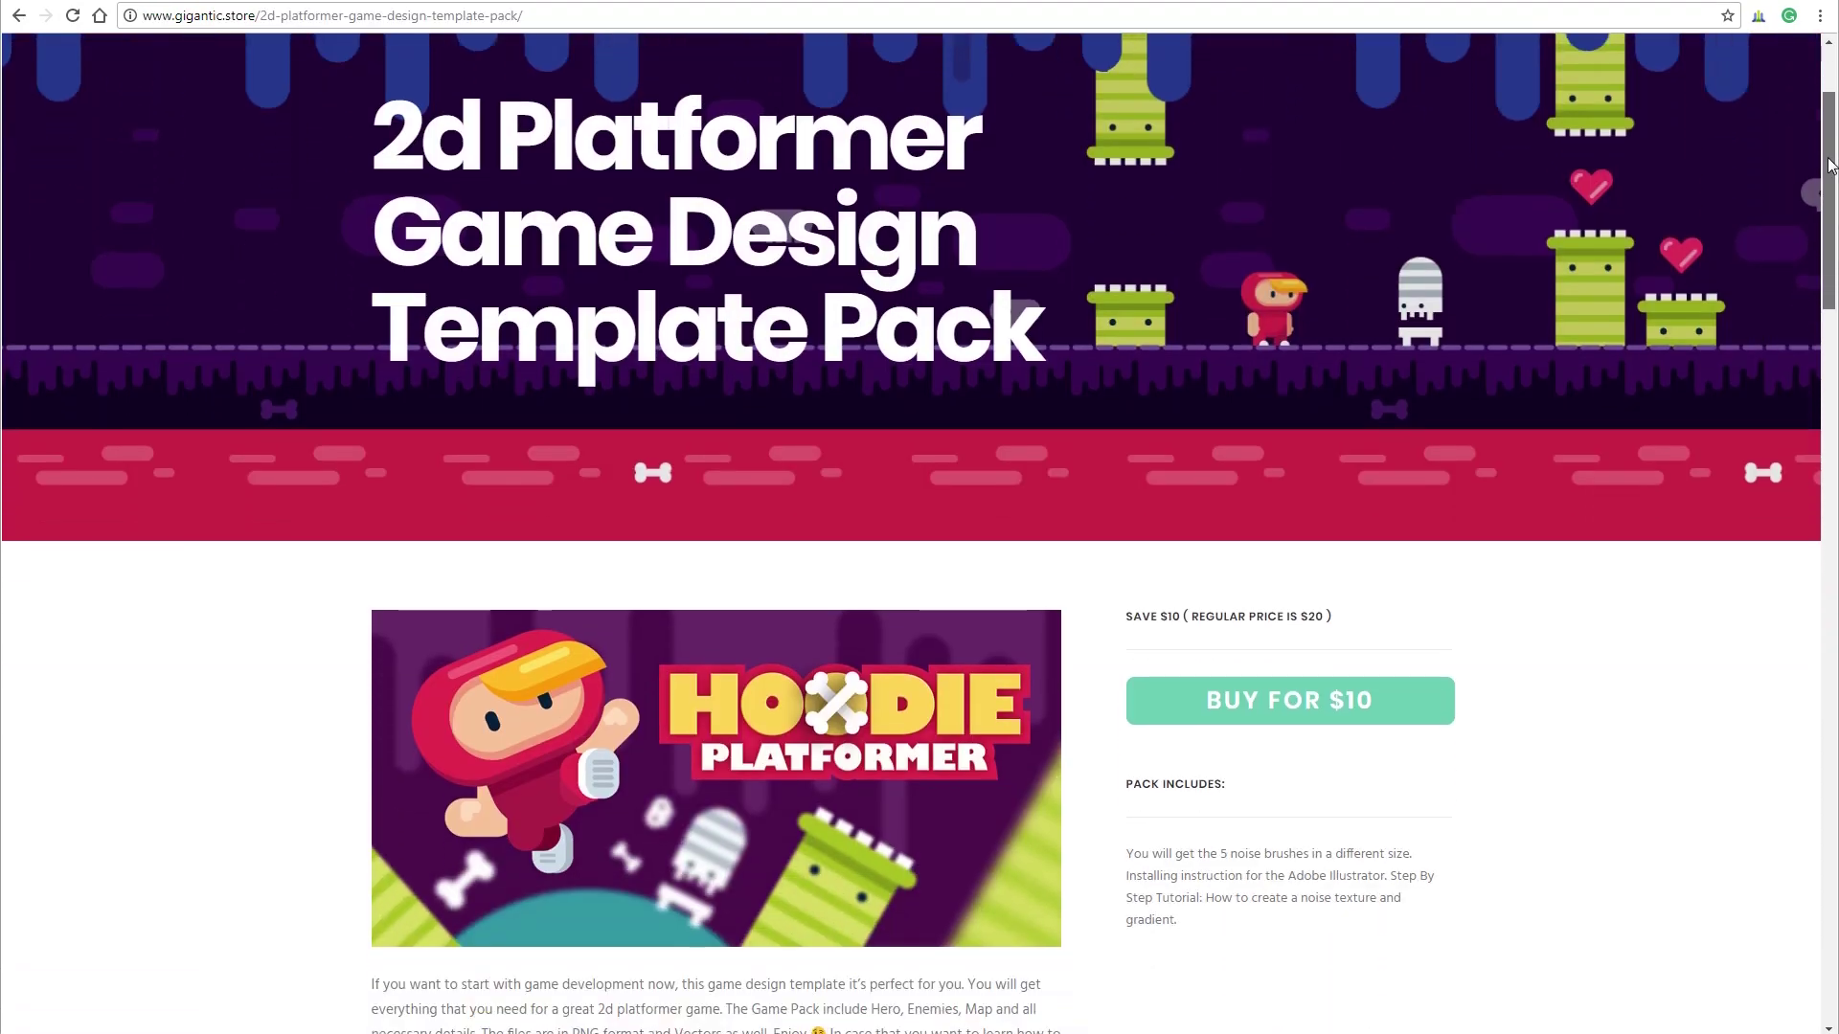
pyautogui.moveTo(1829, 203); pyautogui.dragTo(1829, 586)
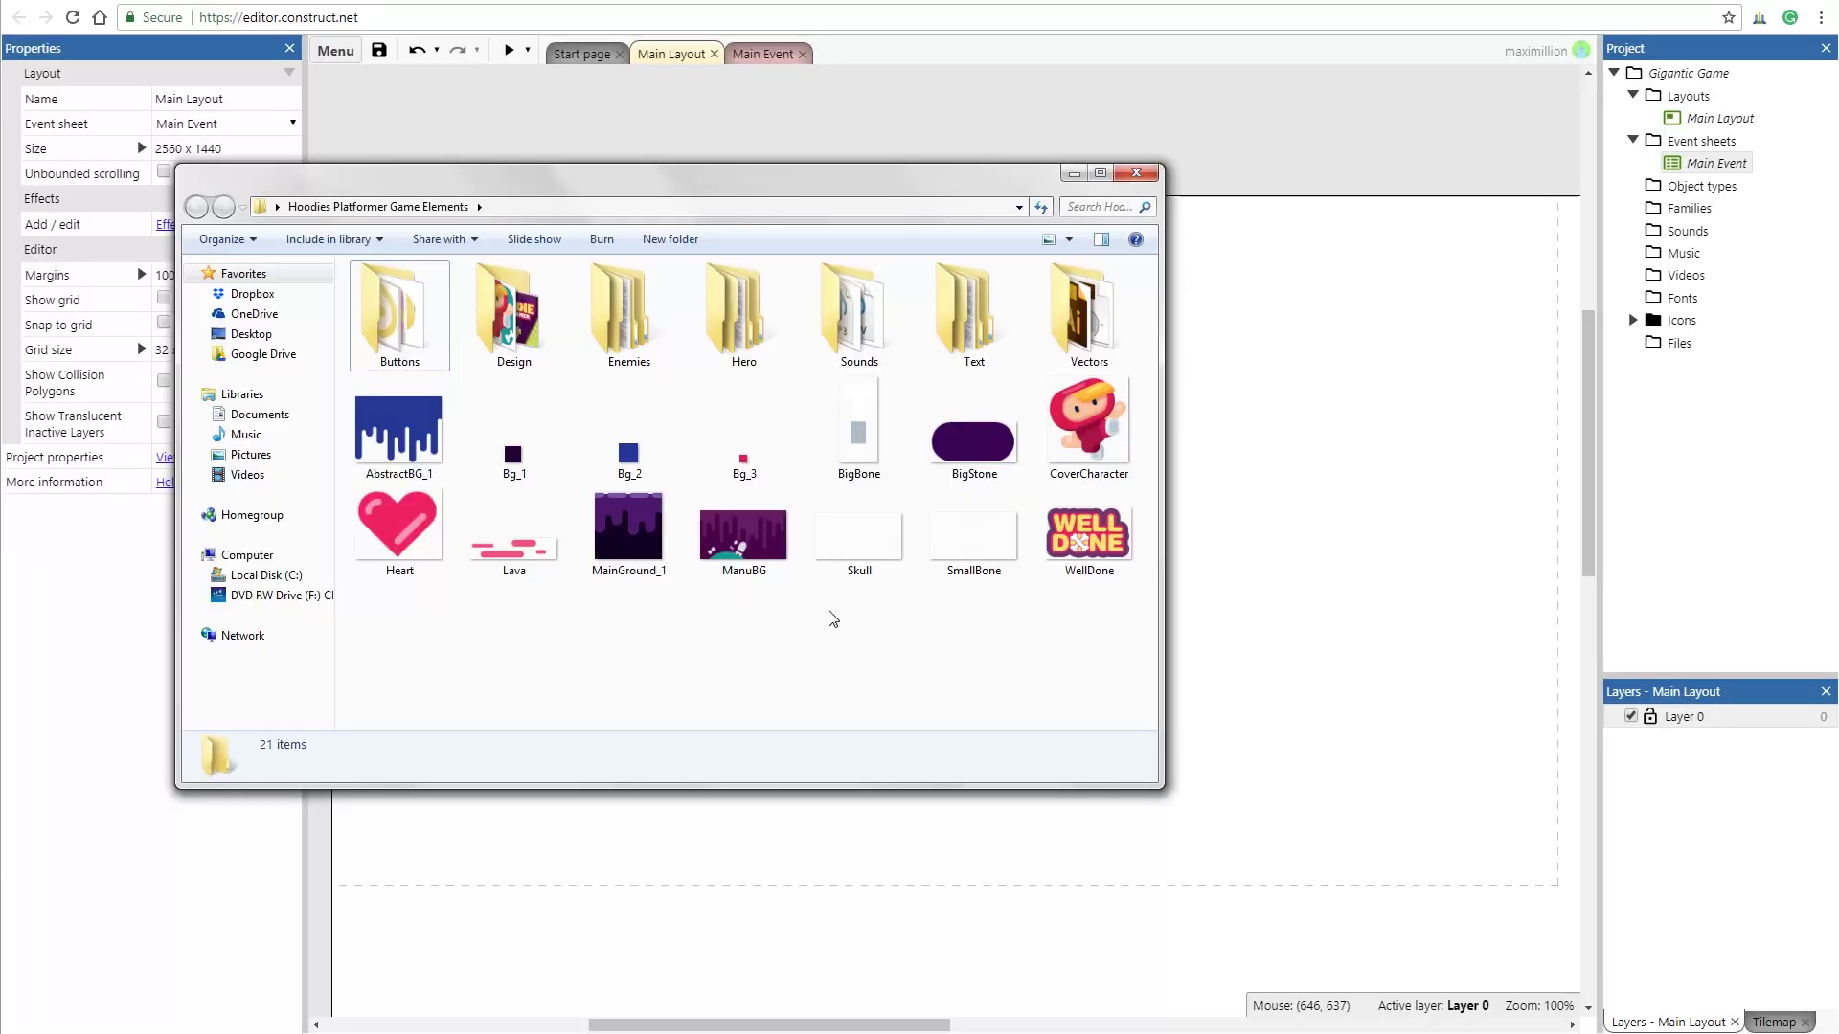
# - Add the Bg_1 image from the Hoodies Platformer Game Elements folder as a sprite and stretch it over the viewport, about 1538 x 737
pyautogui.click(510, 469)
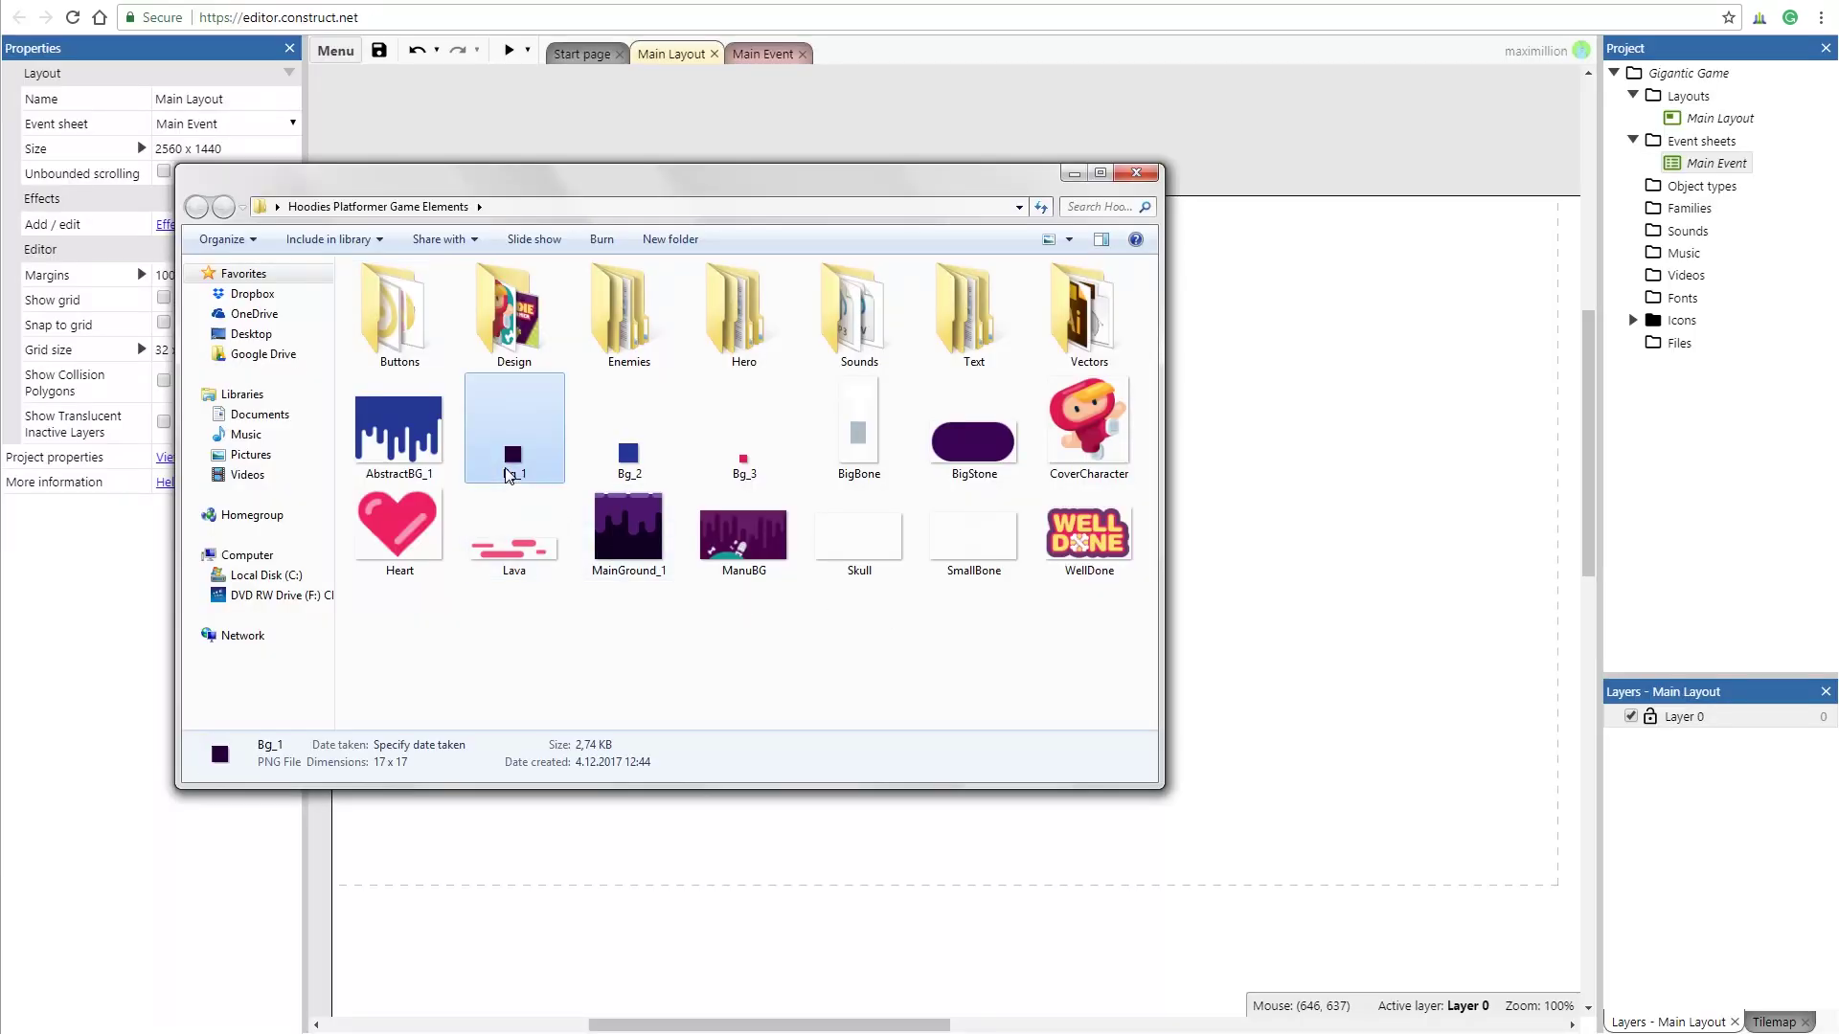
pyautogui.moveTo(514, 455); pyautogui.dragTo(1239, 722)
pyautogui.moveTo(944, 546); pyautogui.dragTo(842, 476)
pyautogui.moveTo(1268, 727); pyautogui.dragTo(1564, 895)
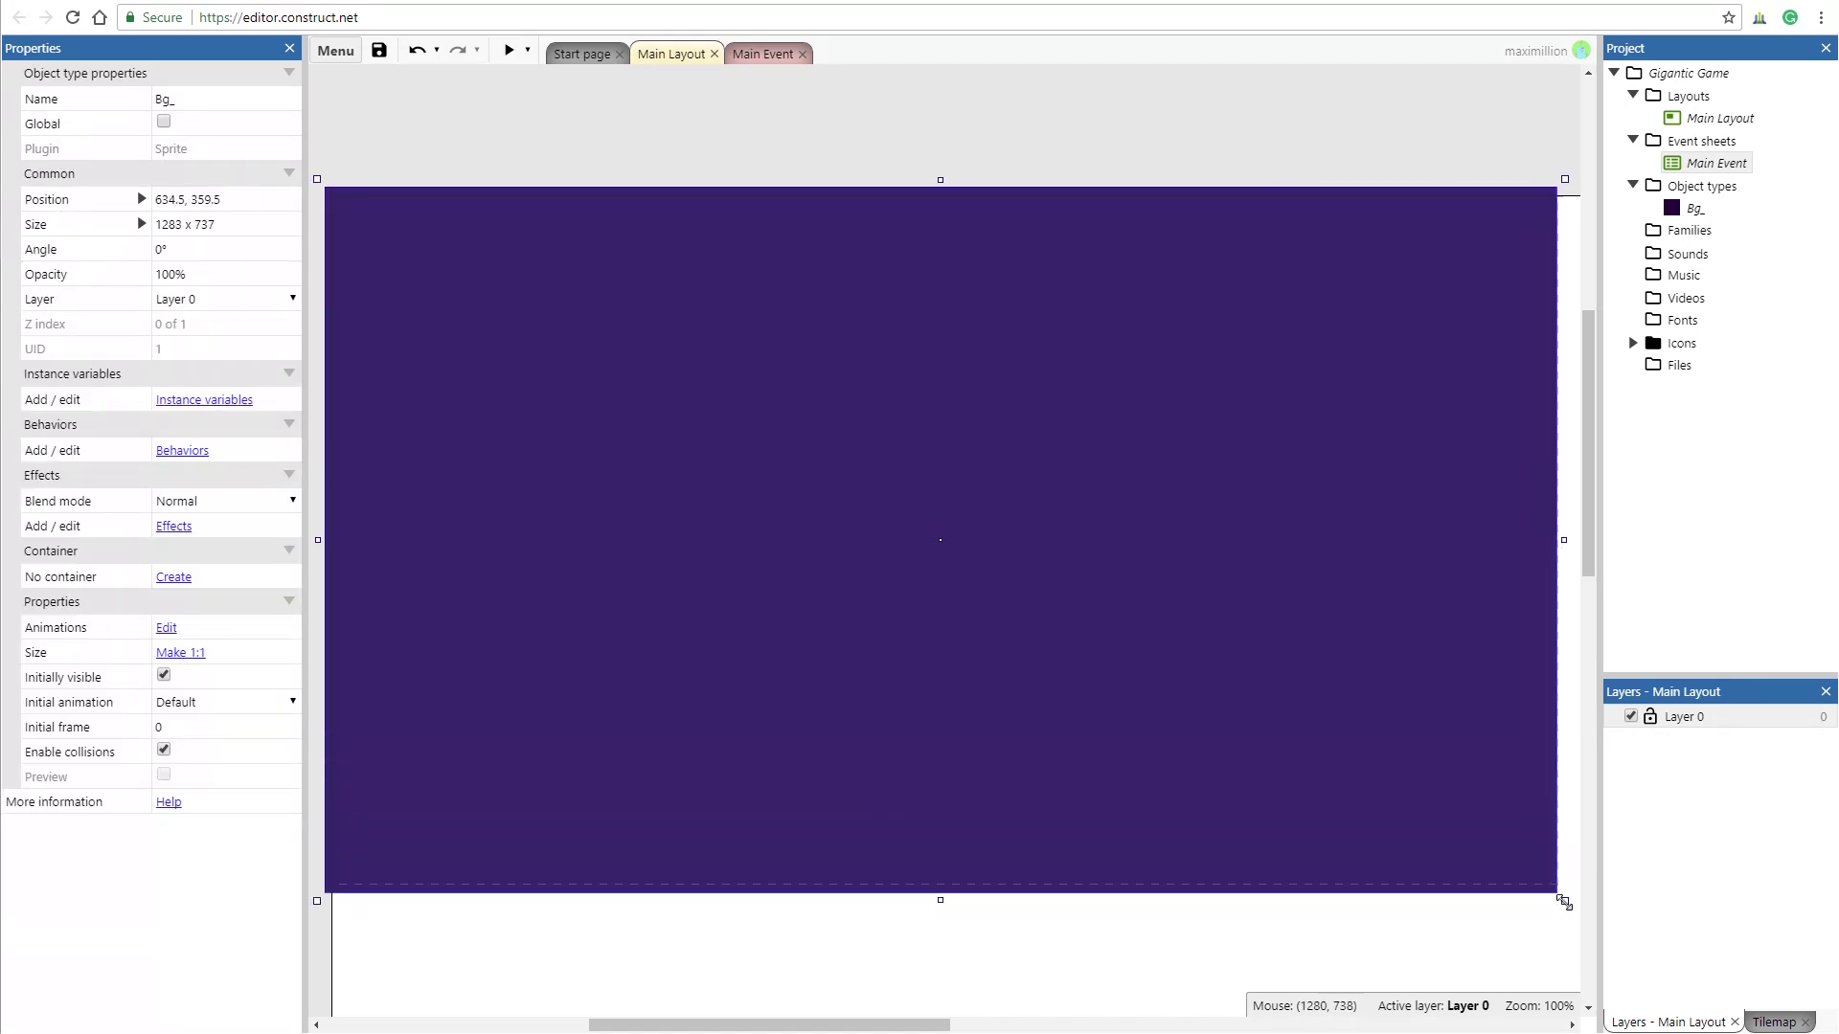
pyautogui.click(900, 953)
pyautogui.moveTo(920, 1025); pyautogui.dragTo(907, 1024)
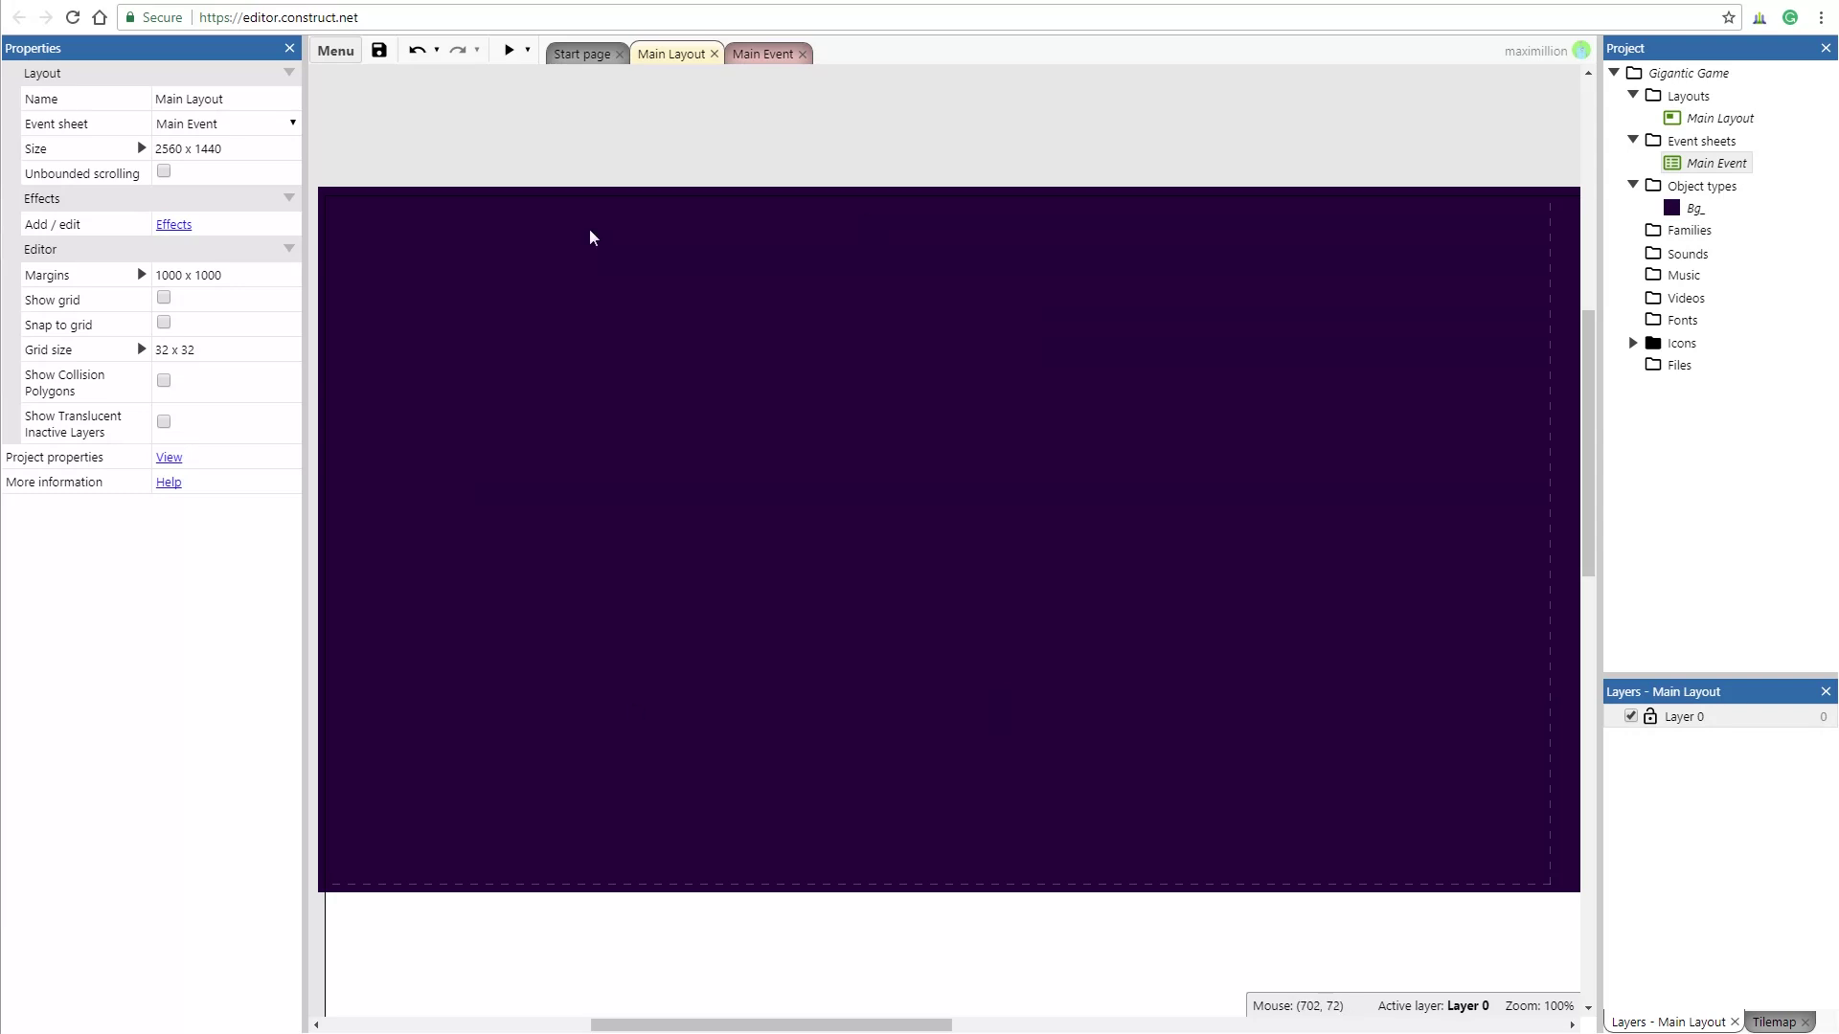
pyautogui.click(1691, 209)
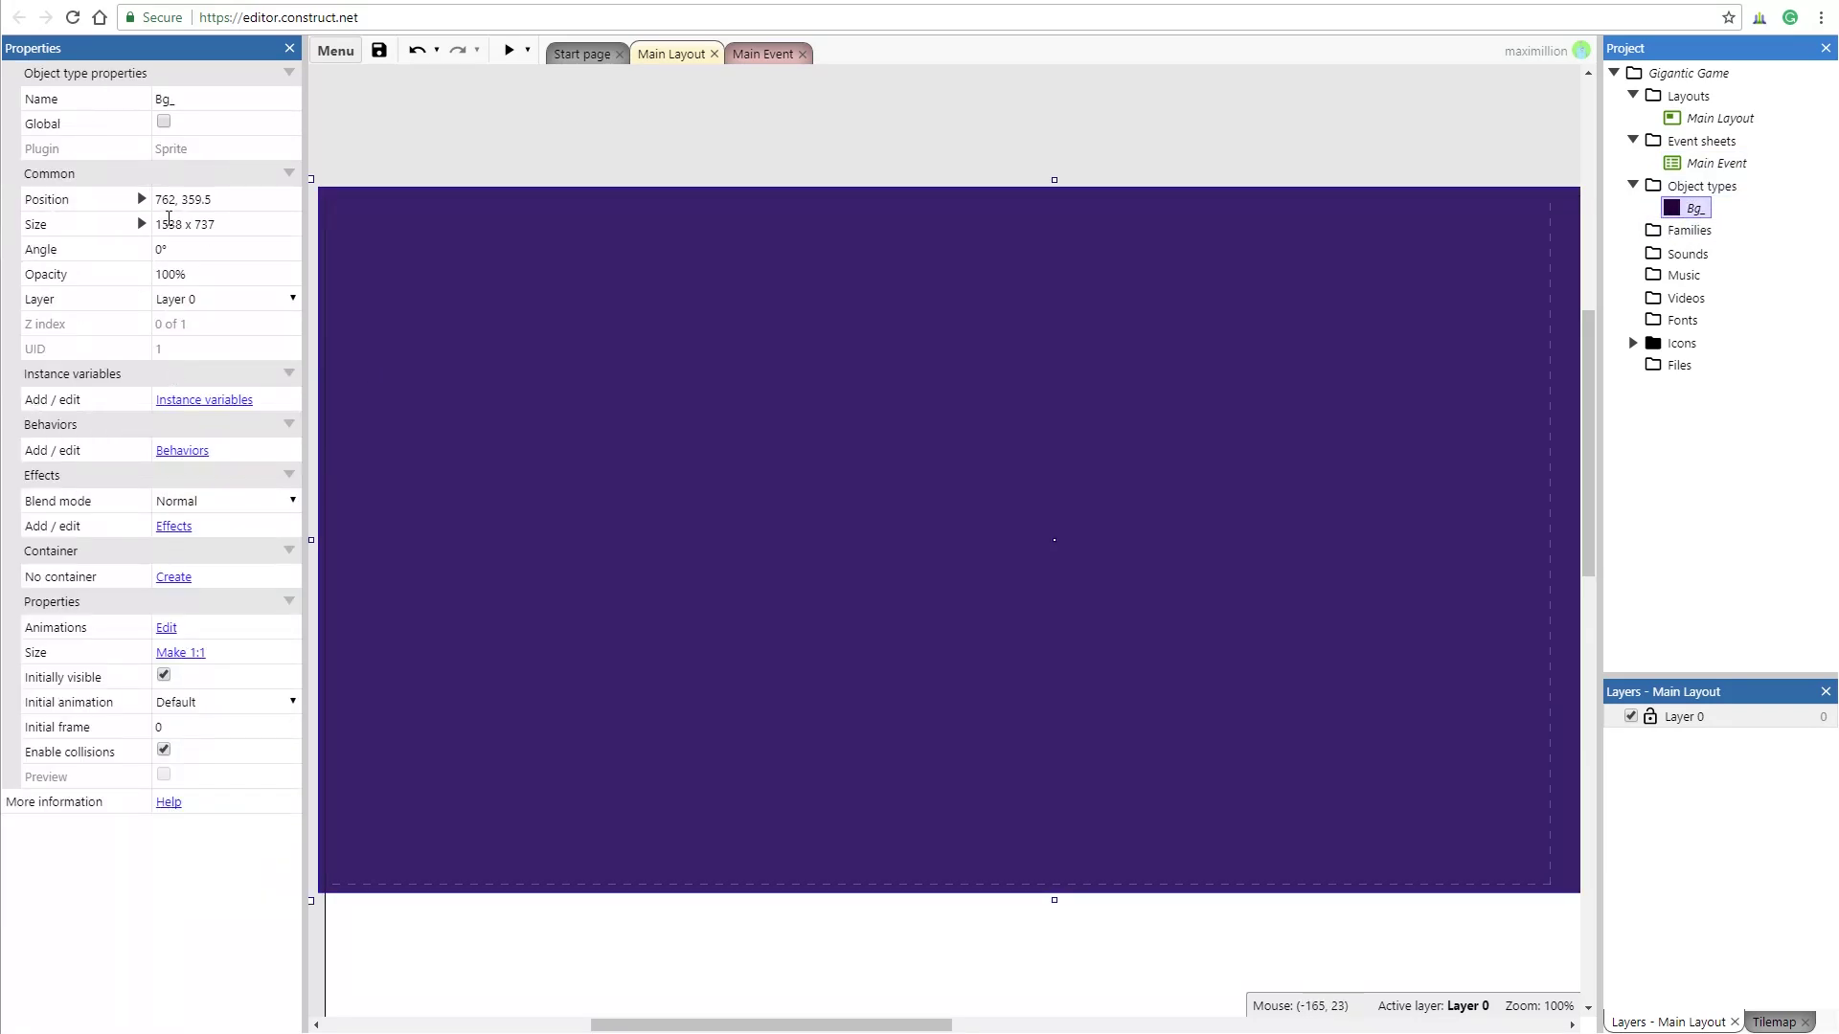
pyautogui.click(494, 935)
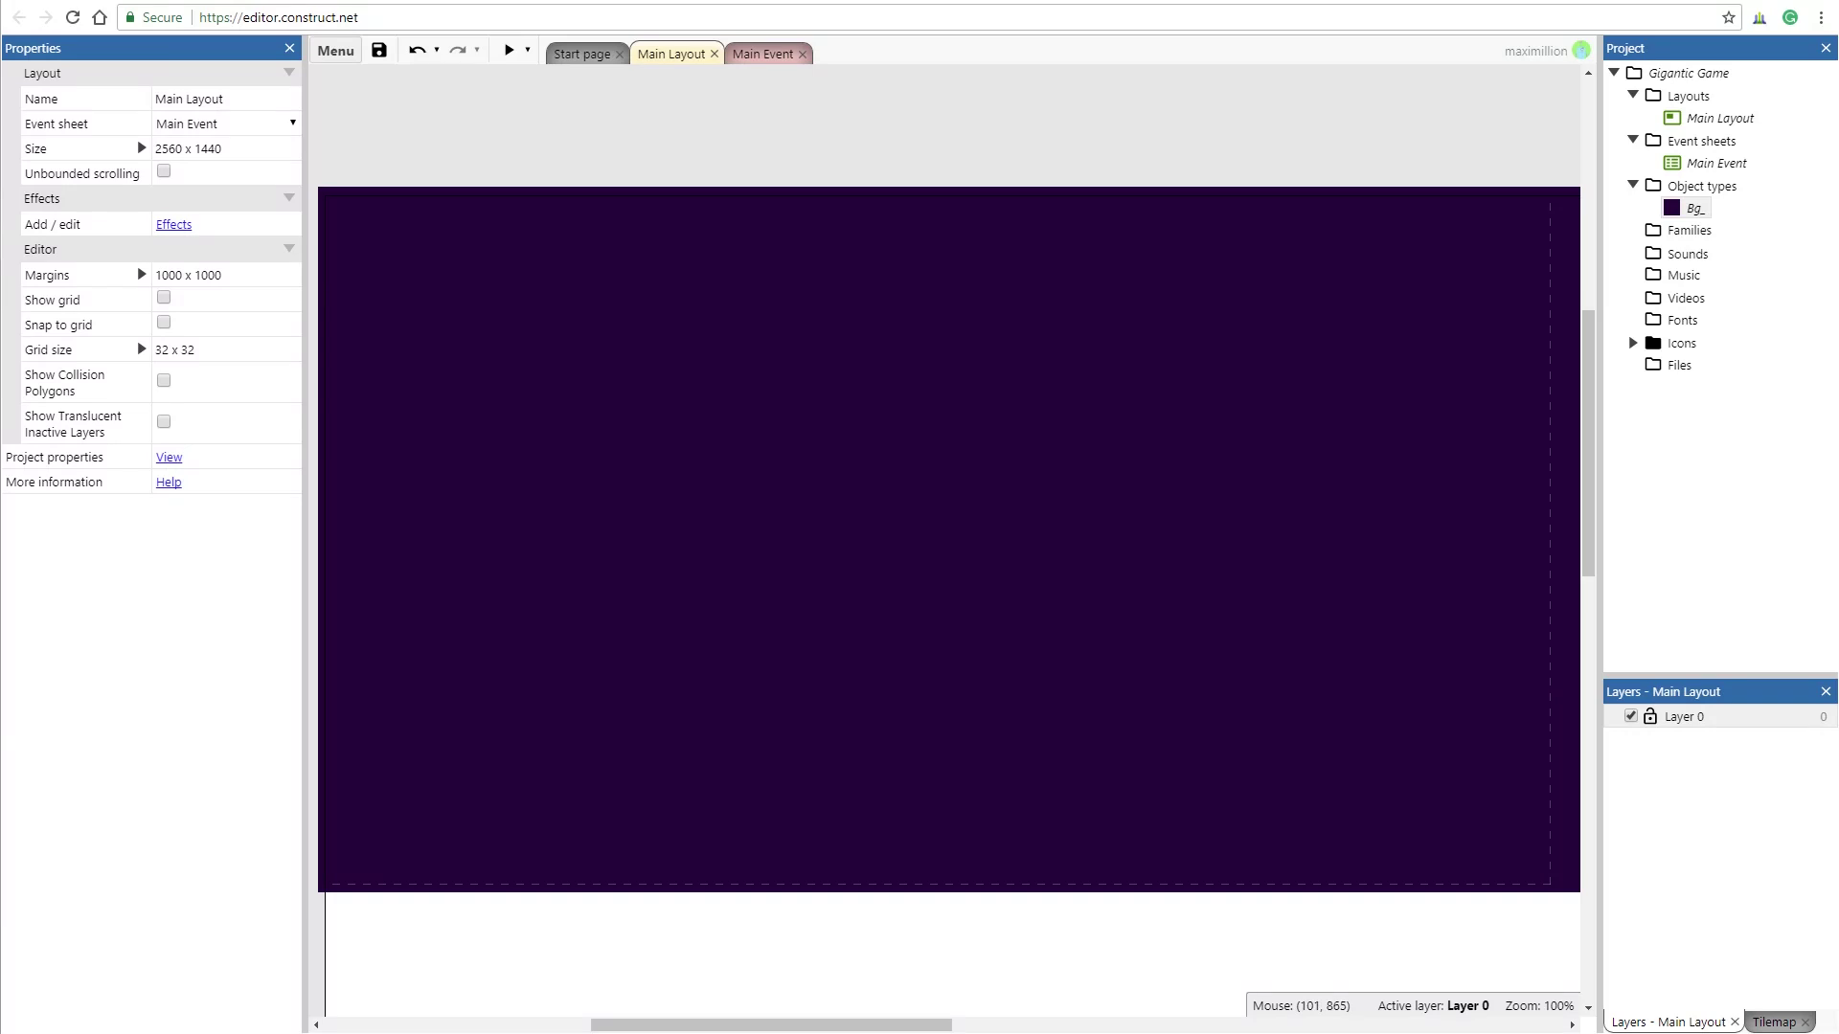
# - Try the MainGround_1 image as a stretched sprite on the layout and delete that object from the project
pyautogui.hotkey('alt', 'Tab')
pyautogui.click(629, 536)
pyautogui.moveTo(629, 536); pyautogui.dragTo(1072, 597)
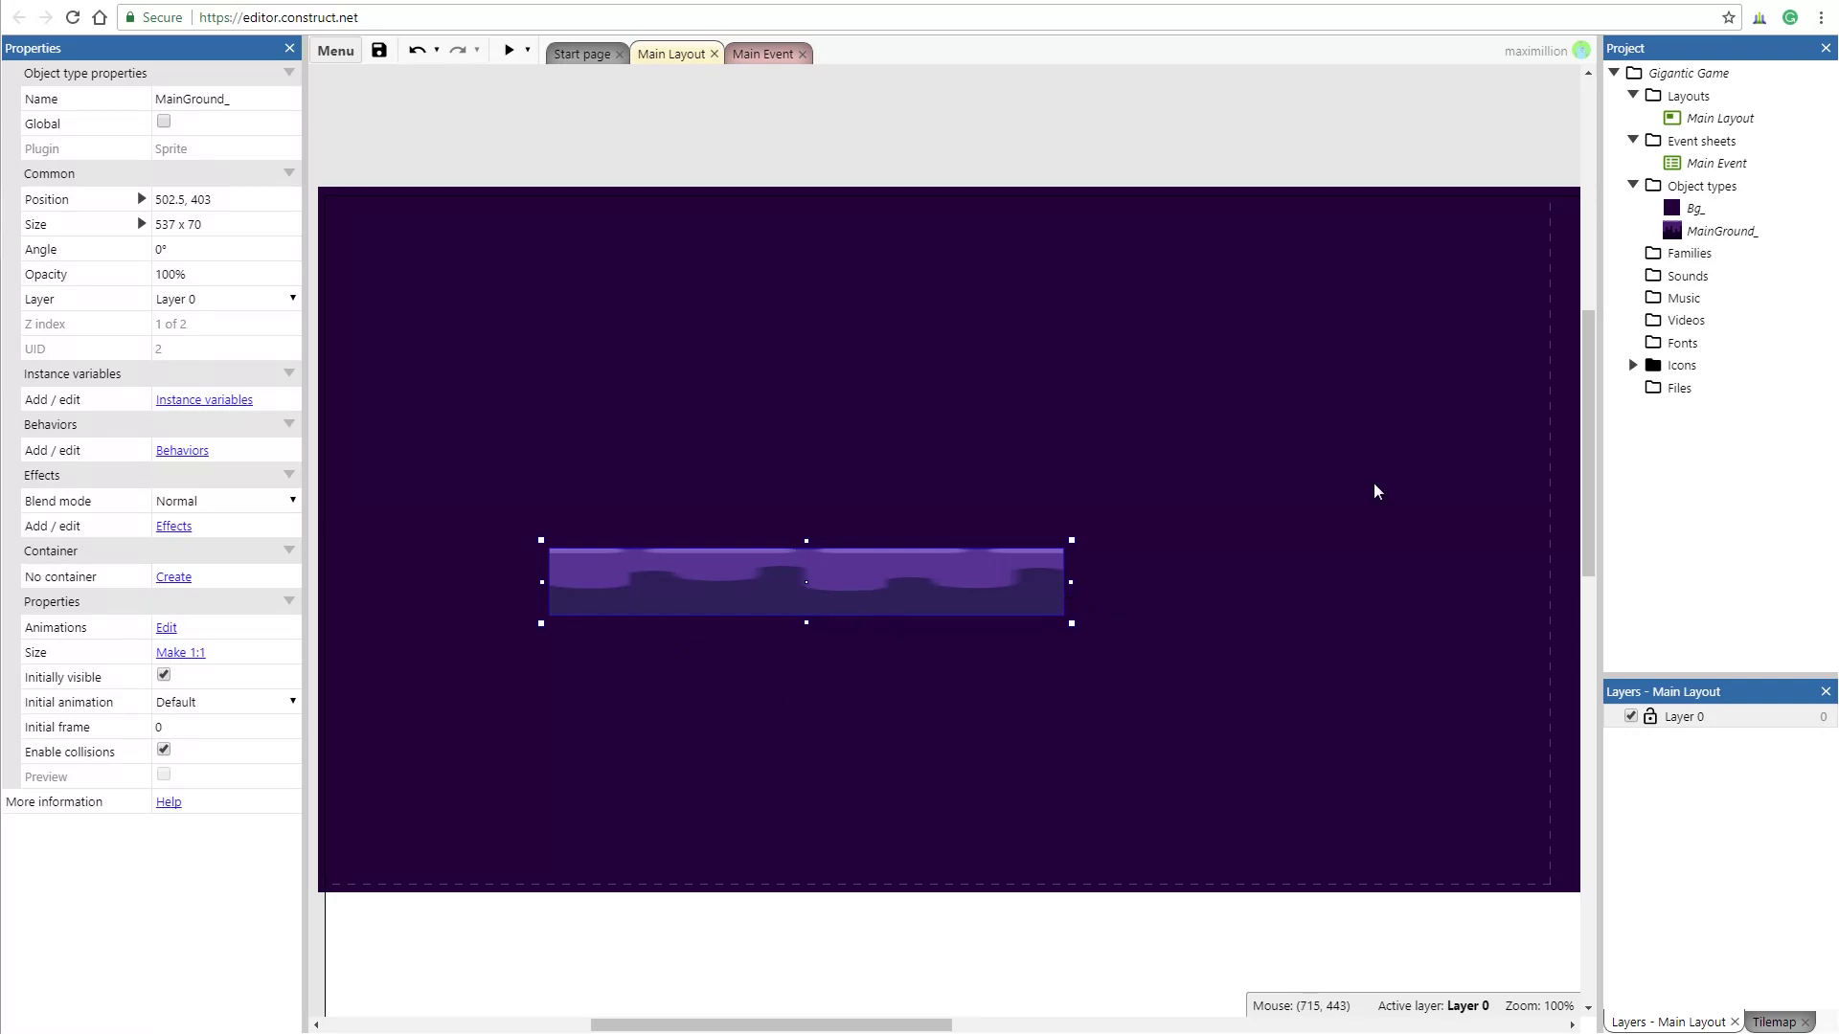
pyautogui.click(1710, 232)
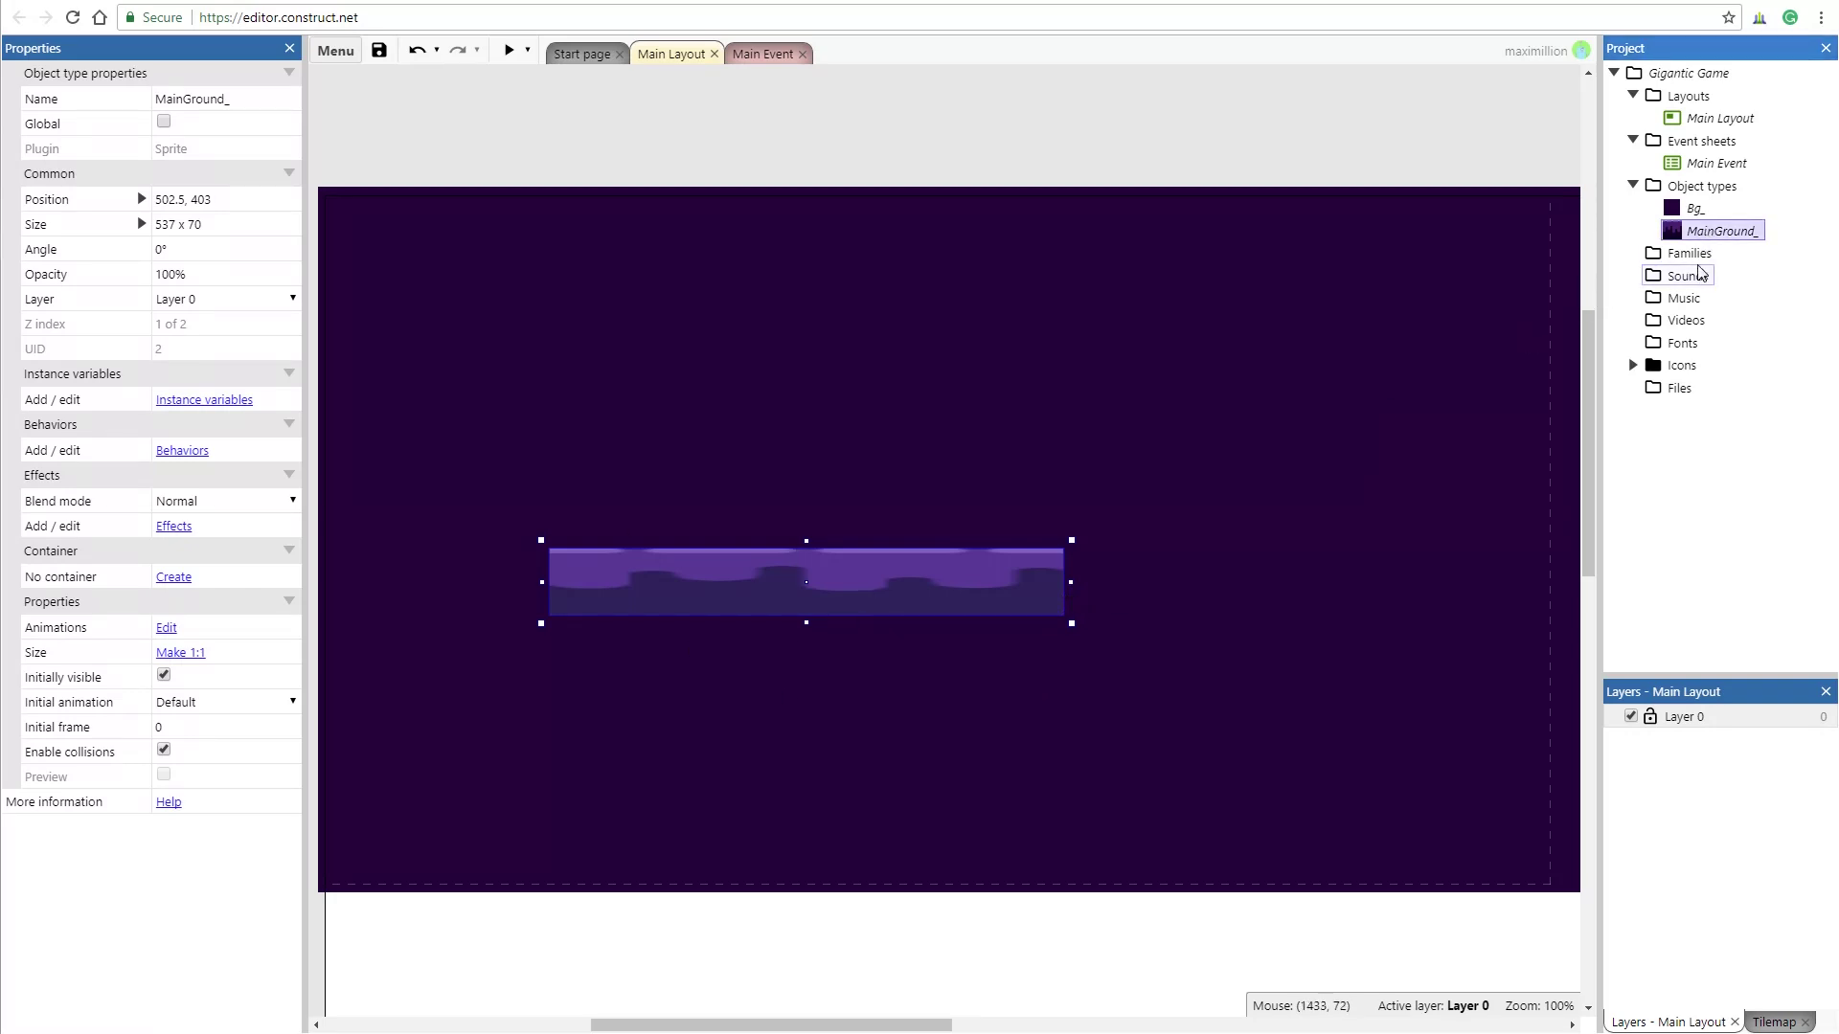
pyautogui.press('Delete')
pyautogui.press('Return')
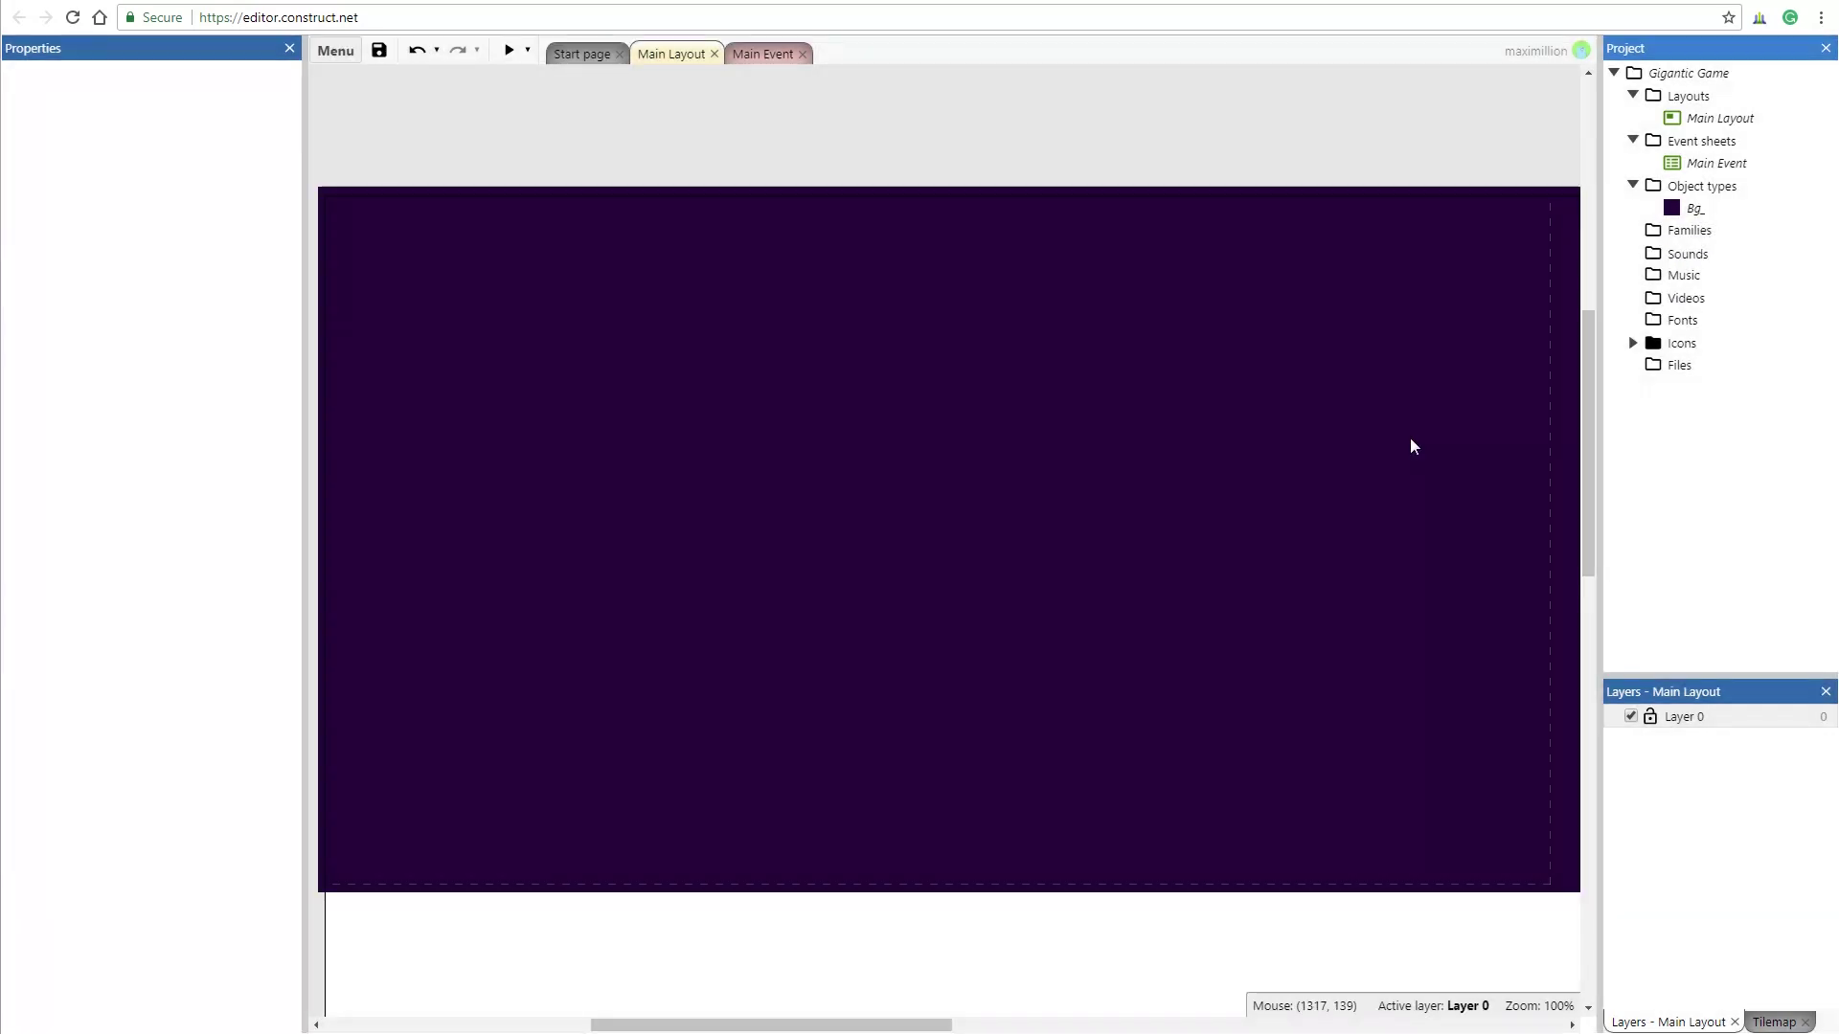
# - Insert a new Tiled Background object on the dark background of Main Layout
pyautogui.rightClick(674, 917)
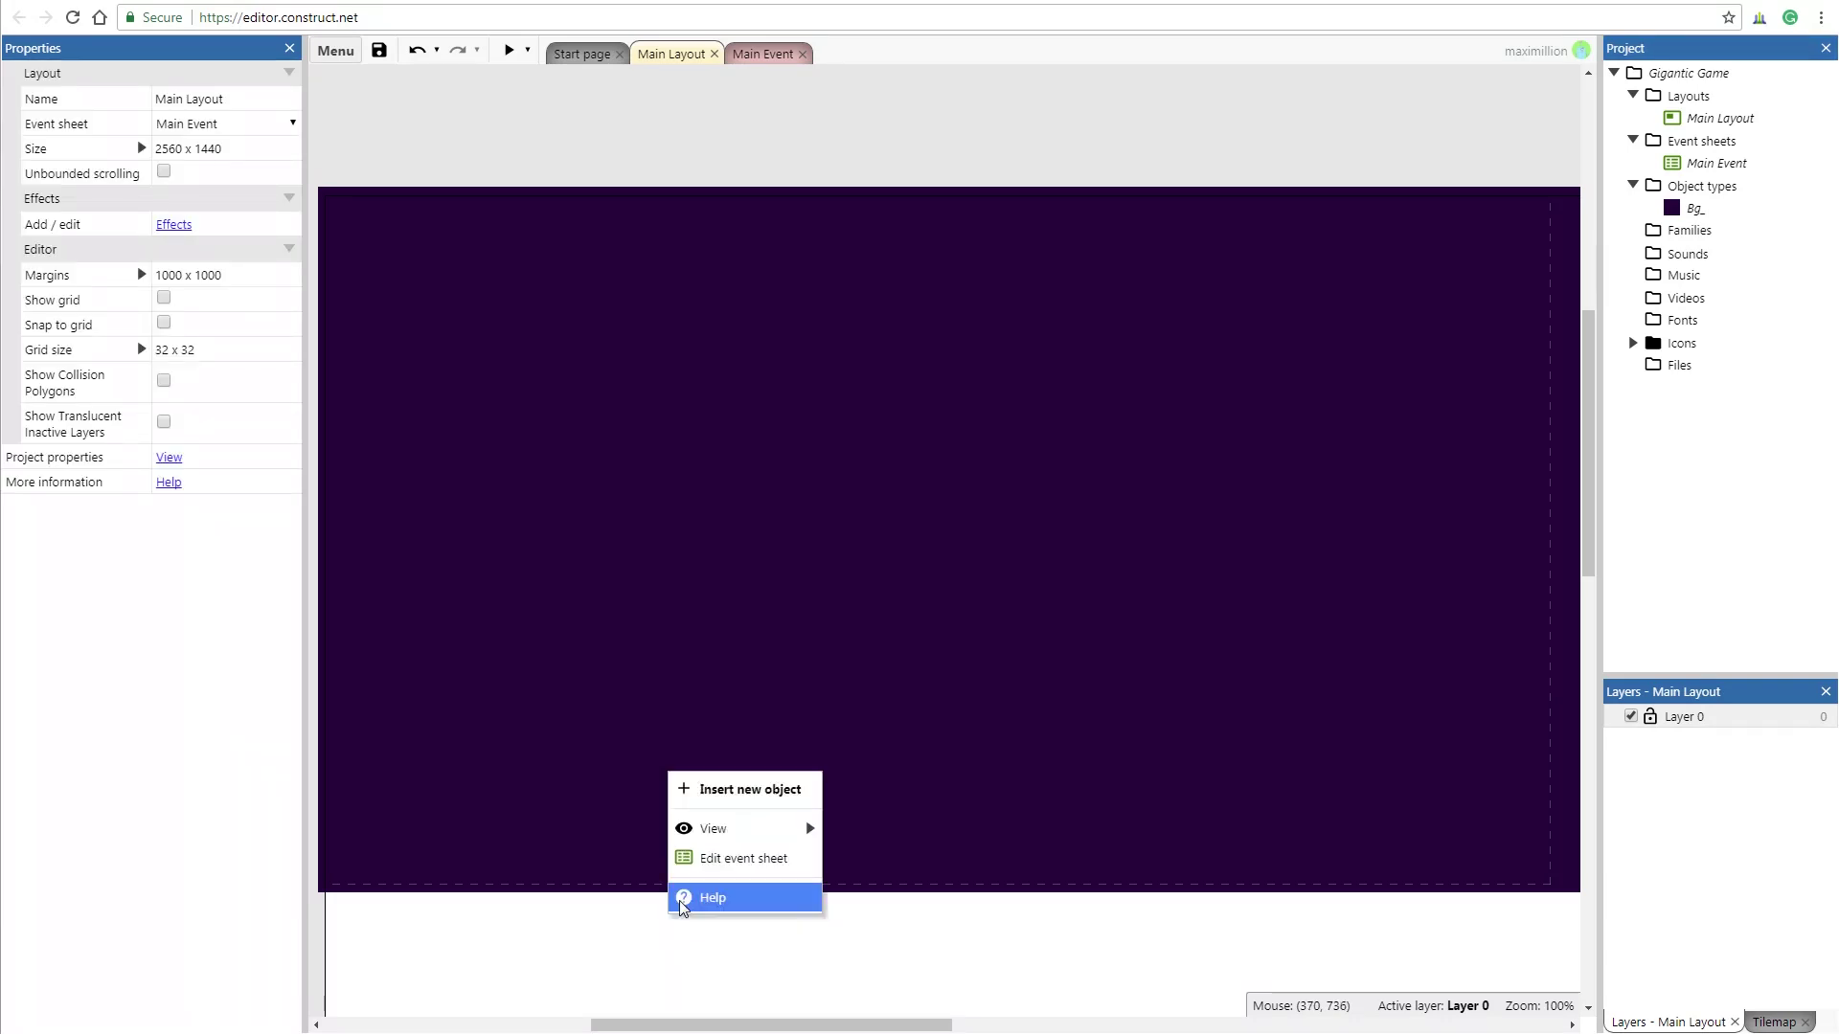
pyautogui.click(738, 789)
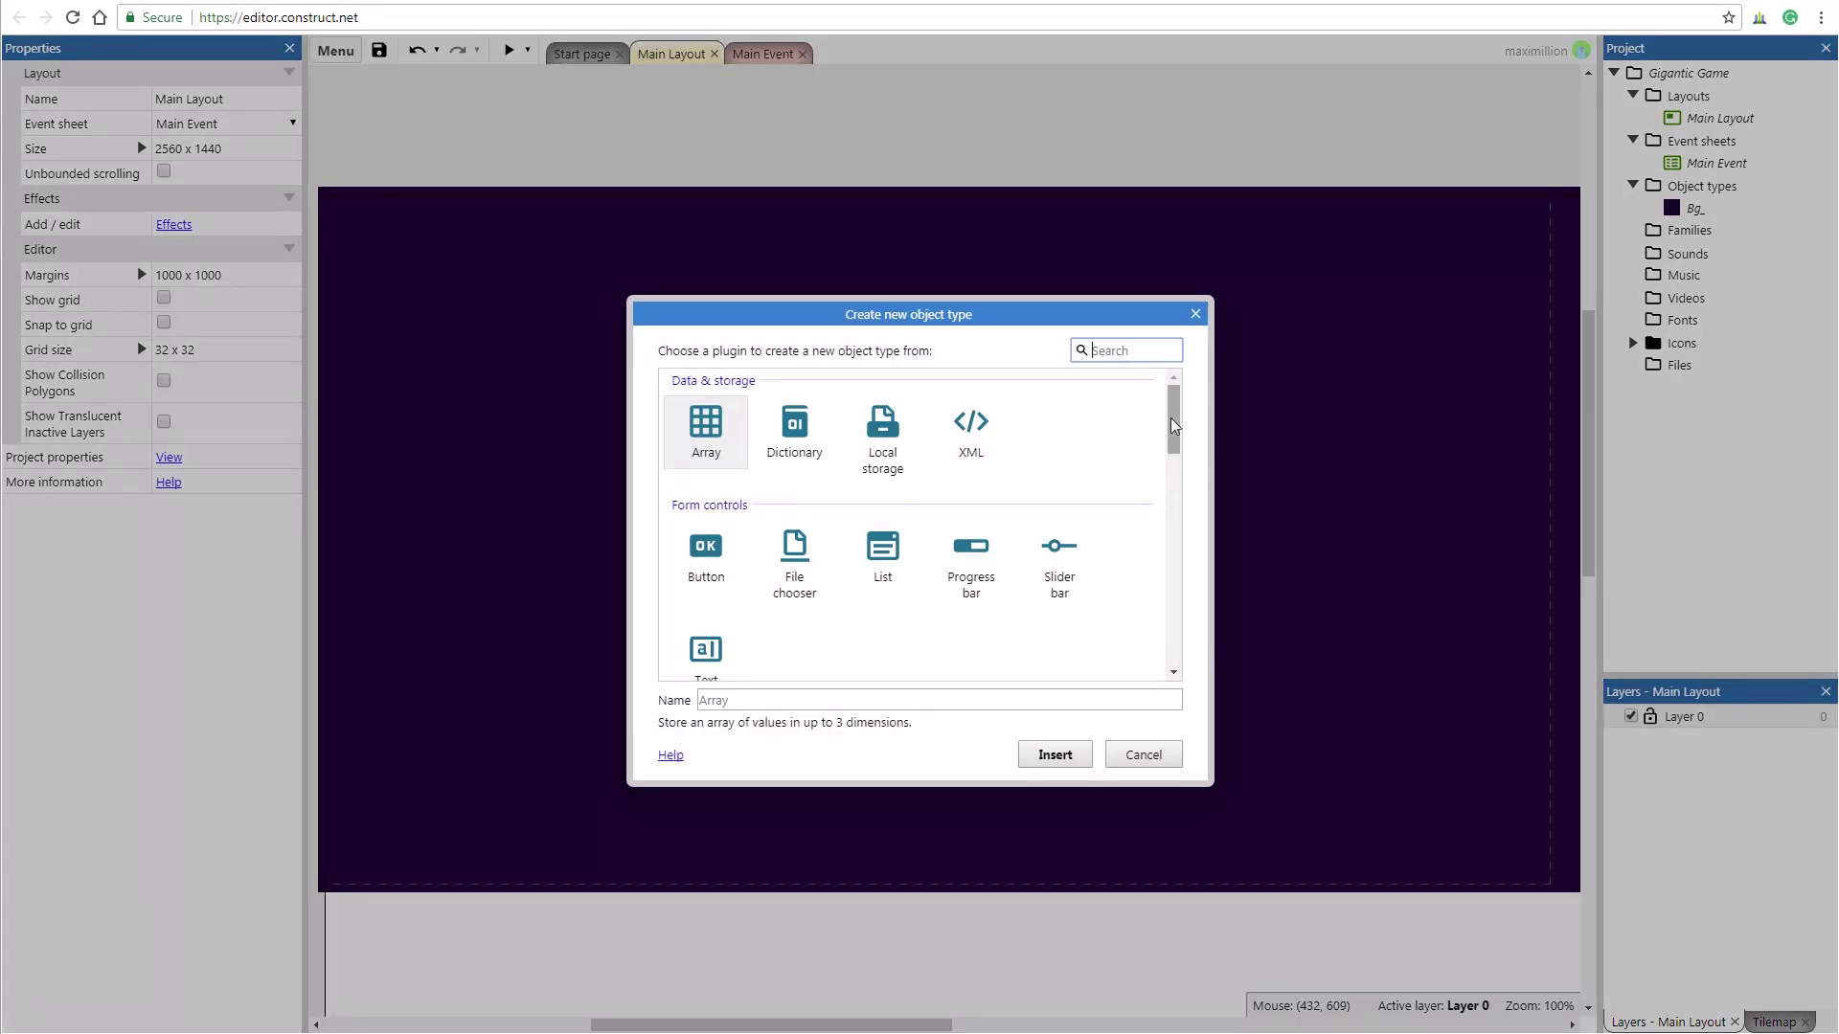
pyautogui.scroll(-4, 1174, 425)
pyautogui.click(915, 546)
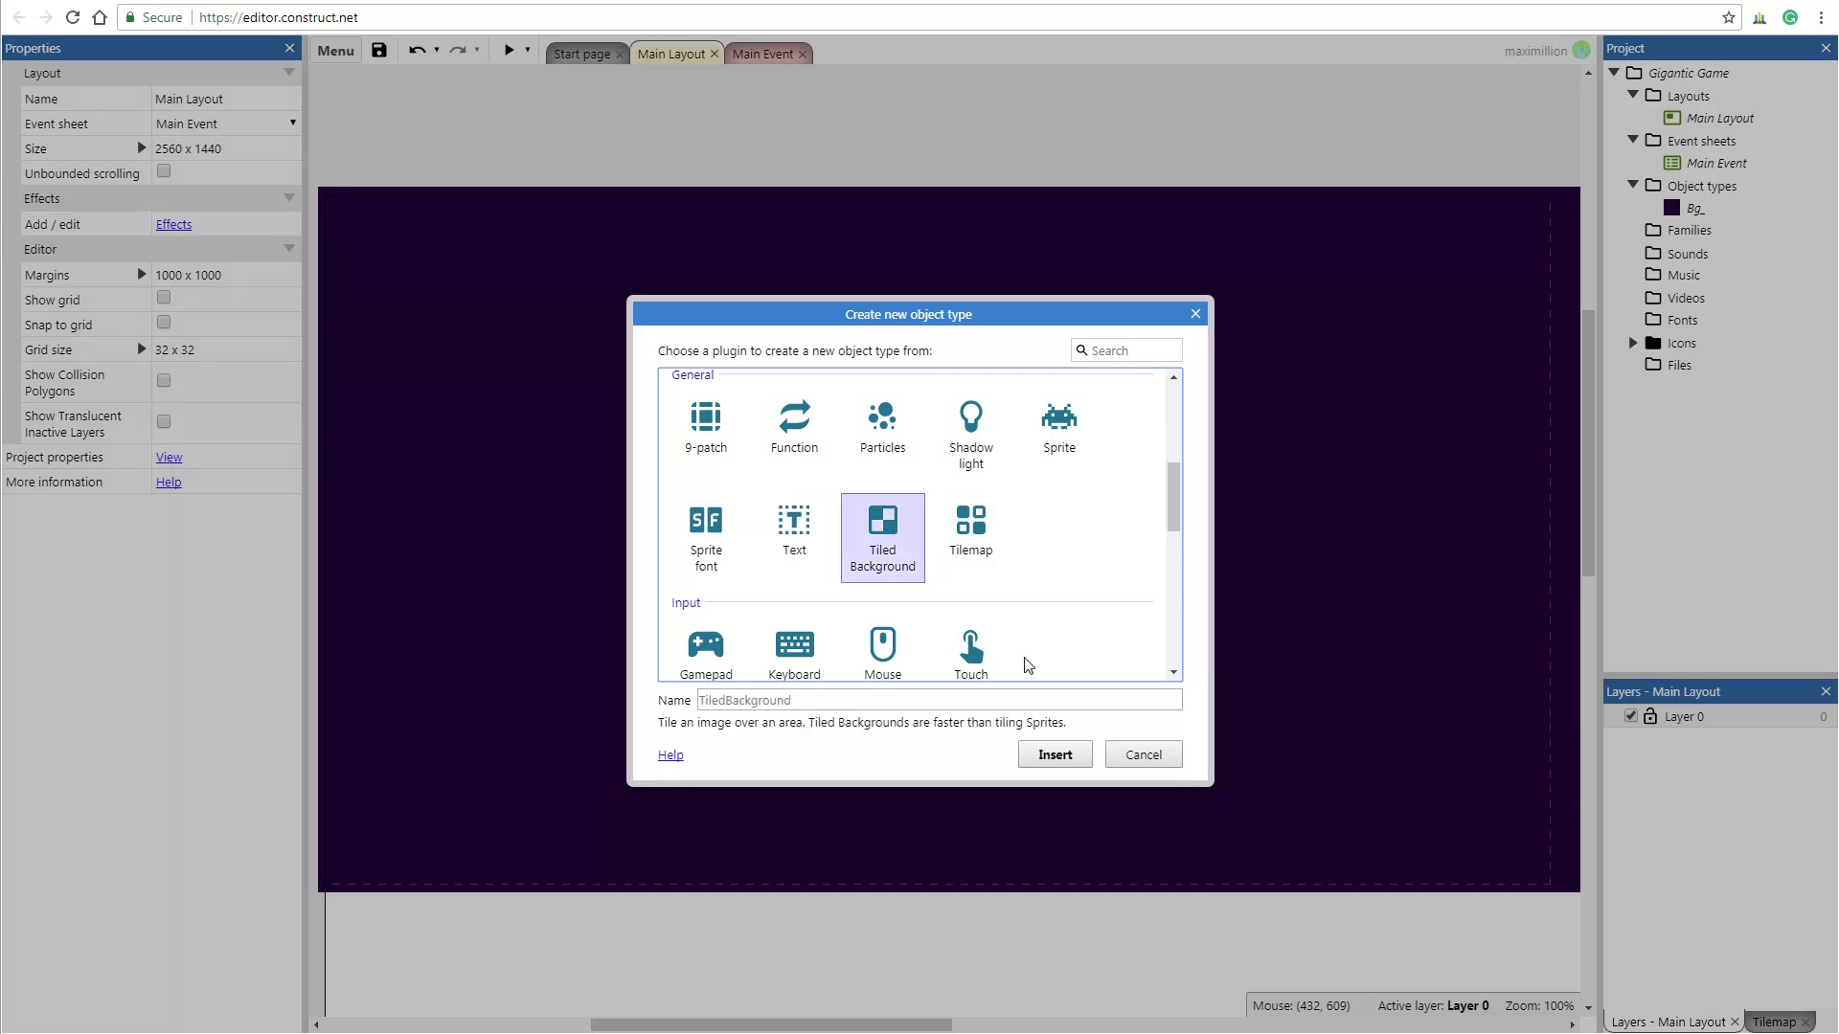
pyautogui.click(1054, 756)
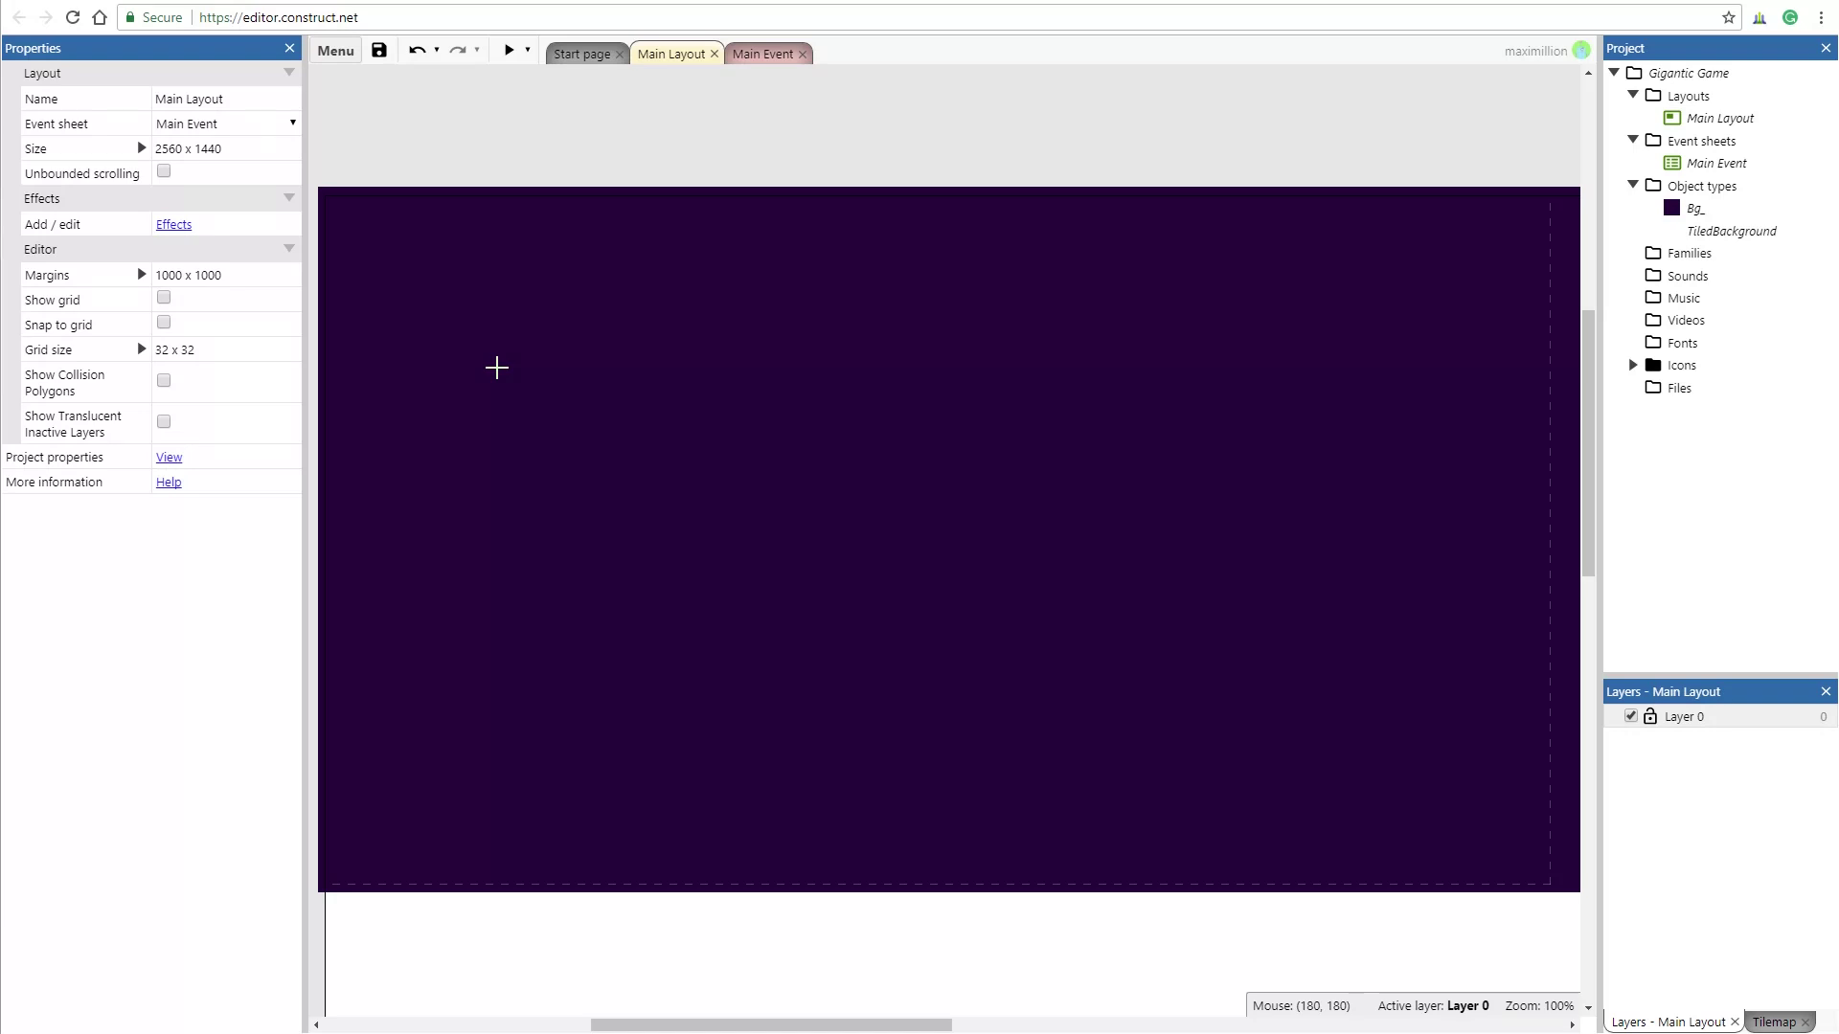
pyautogui.click(847, 510)
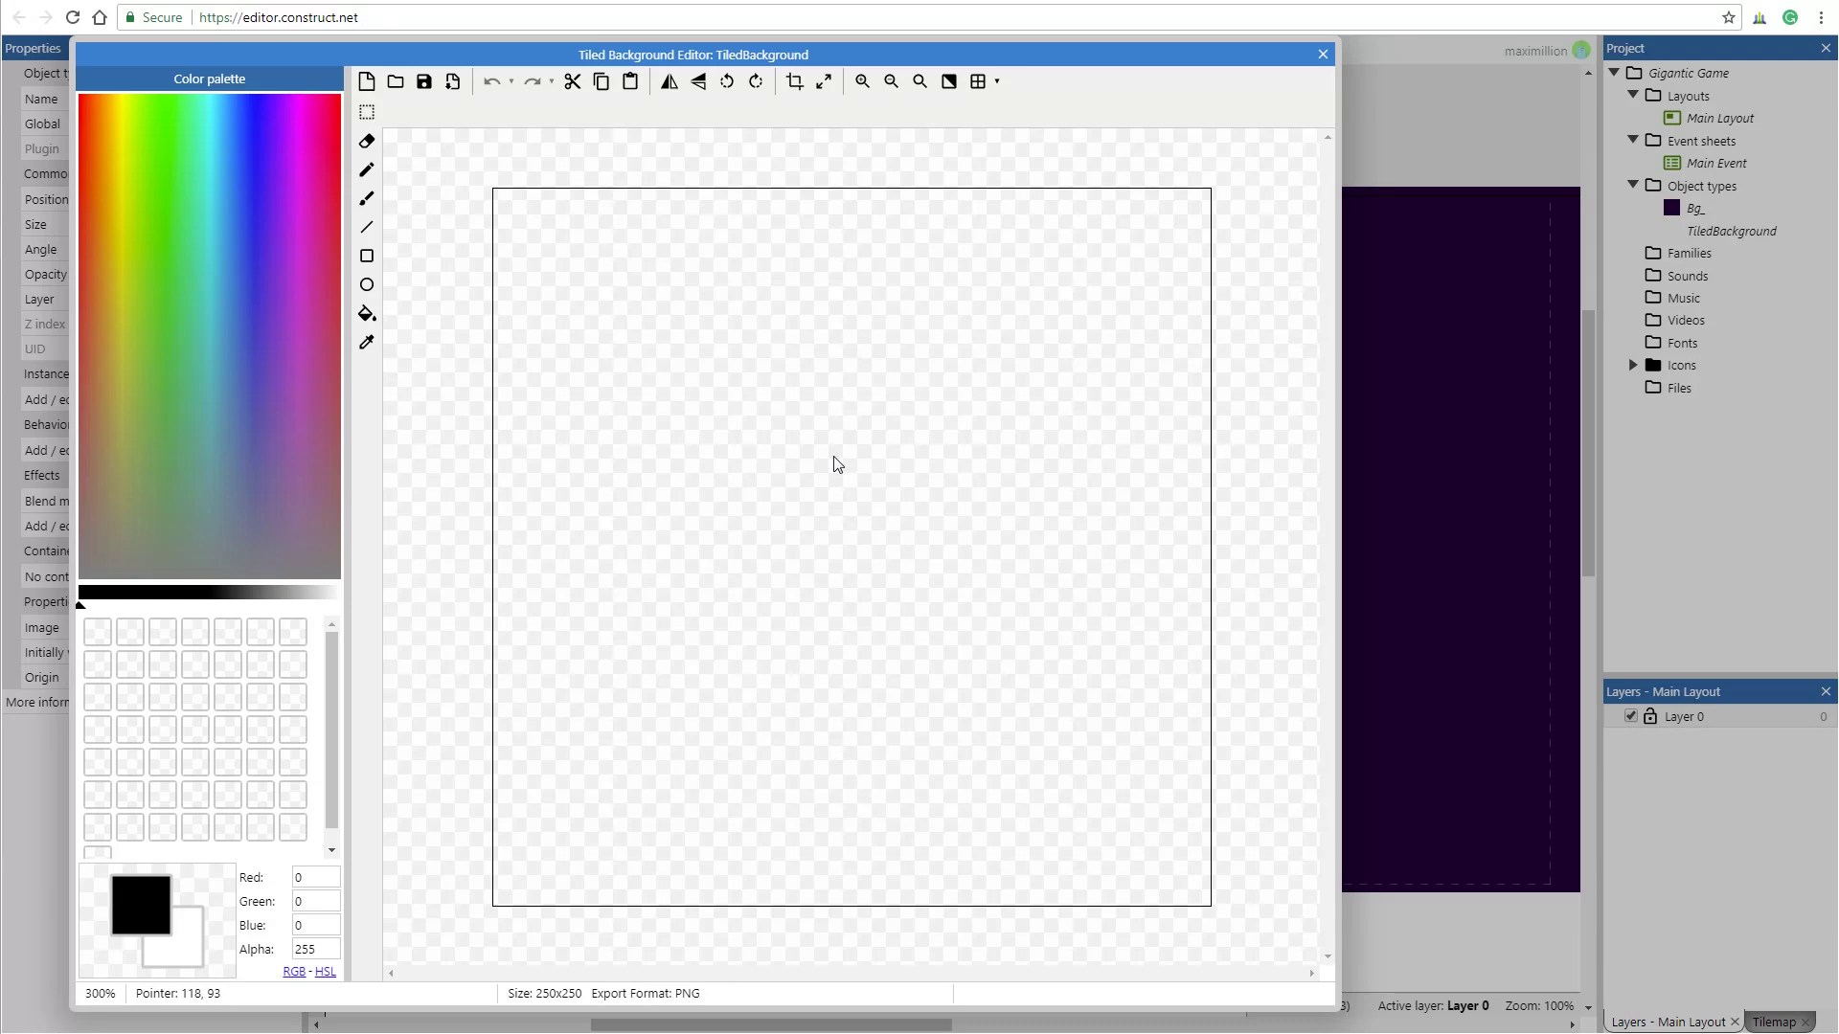
# - Load the MainGround_1 image into the tiled background and close its image editor
pyautogui.click(403, 89)
pyautogui.click(426, 185)
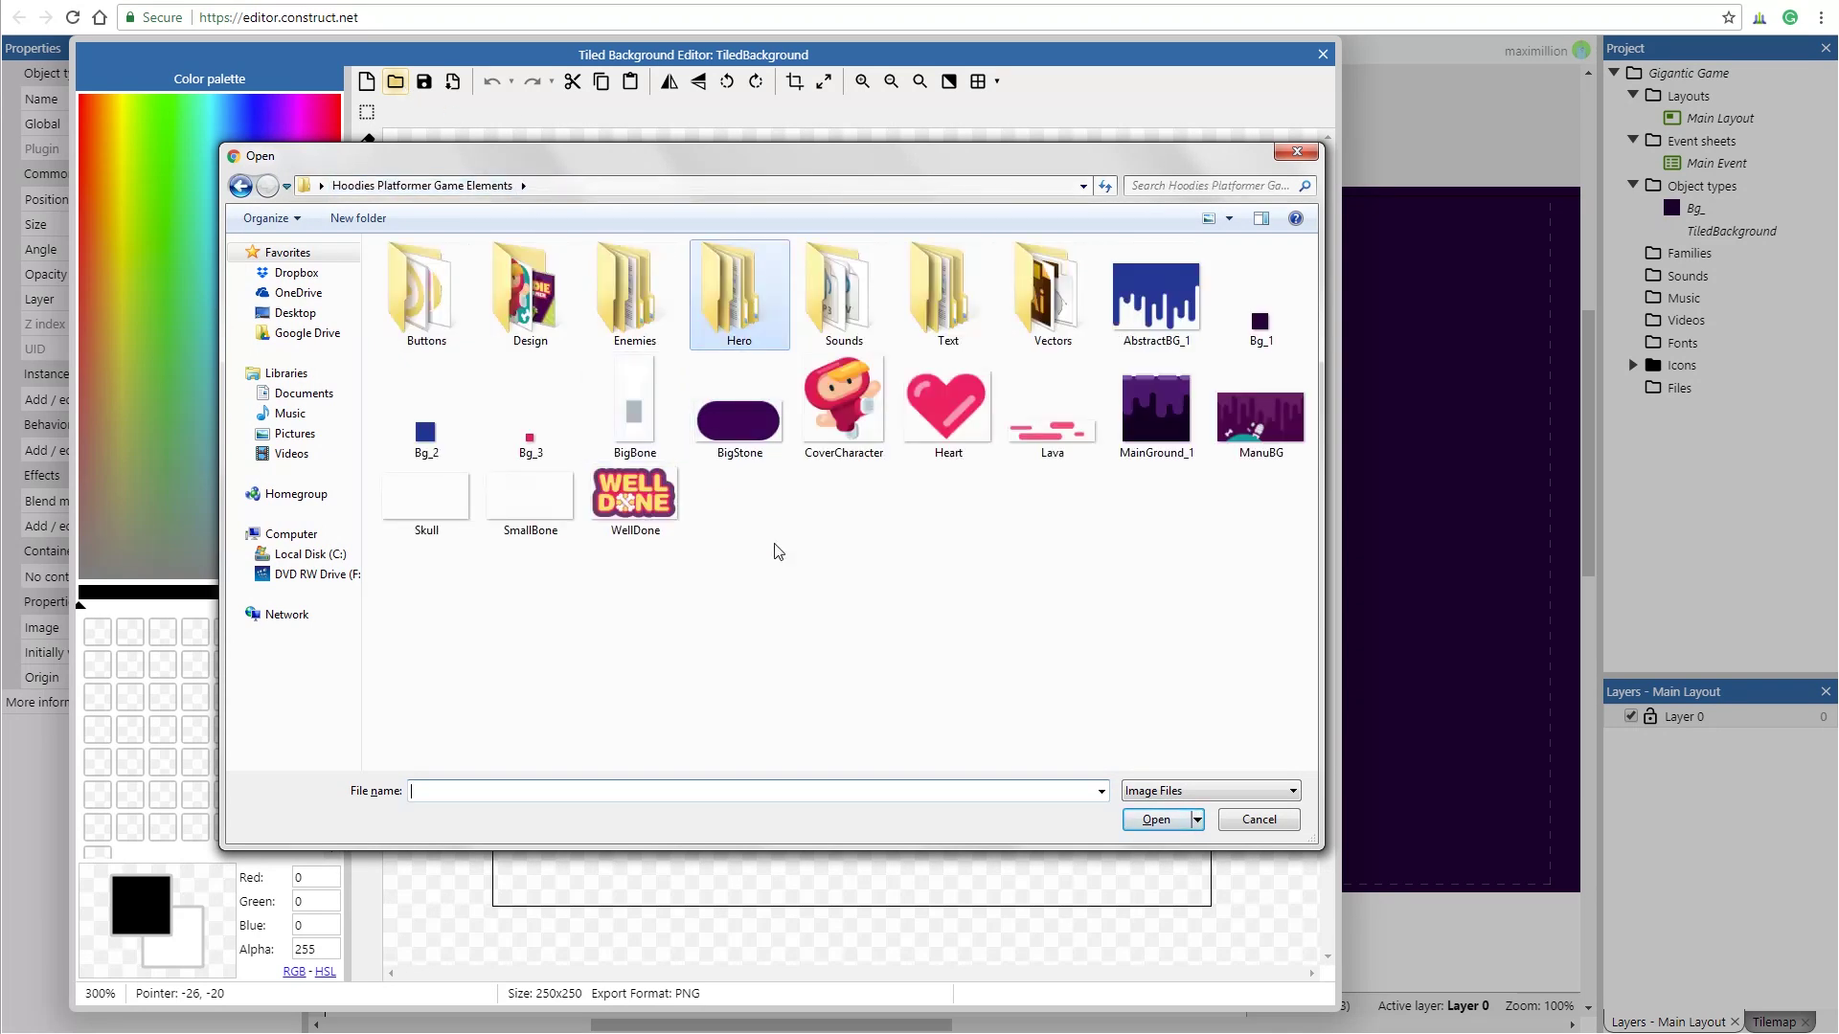
pyautogui.click(1111, 454)
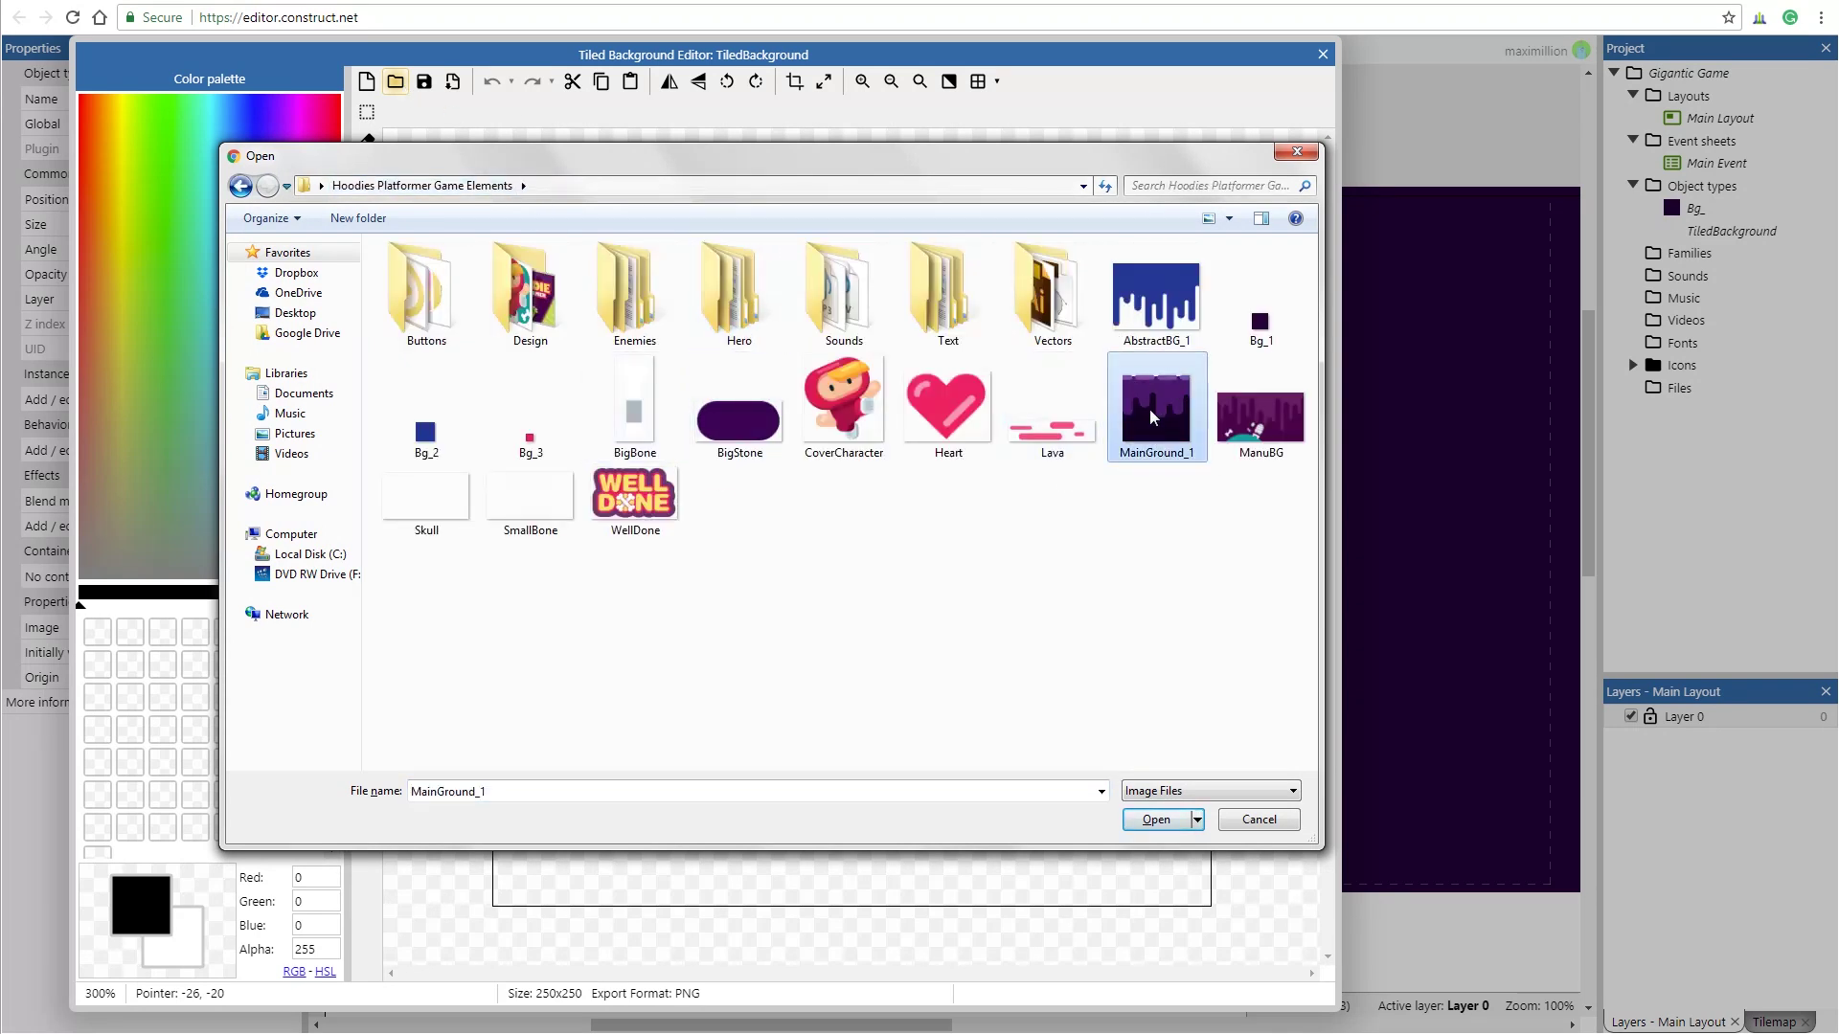
pyautogui.click(1156, 820)
pyautogui.click(1323, 54)
# - Shape the tiled ground into a wide strip and place it across the lower part of the viewport
pyautogui.moveTo(766, 508); pyautogui.dragTo(1326, 529)
pyautogui.moveTo(1071, 535); pyautogui.dragTo(813, 772)
pyautogui.moveTo(1289, 769); pyautogui.dragTo(1590, 775)
pyautogui.click(956, 997)
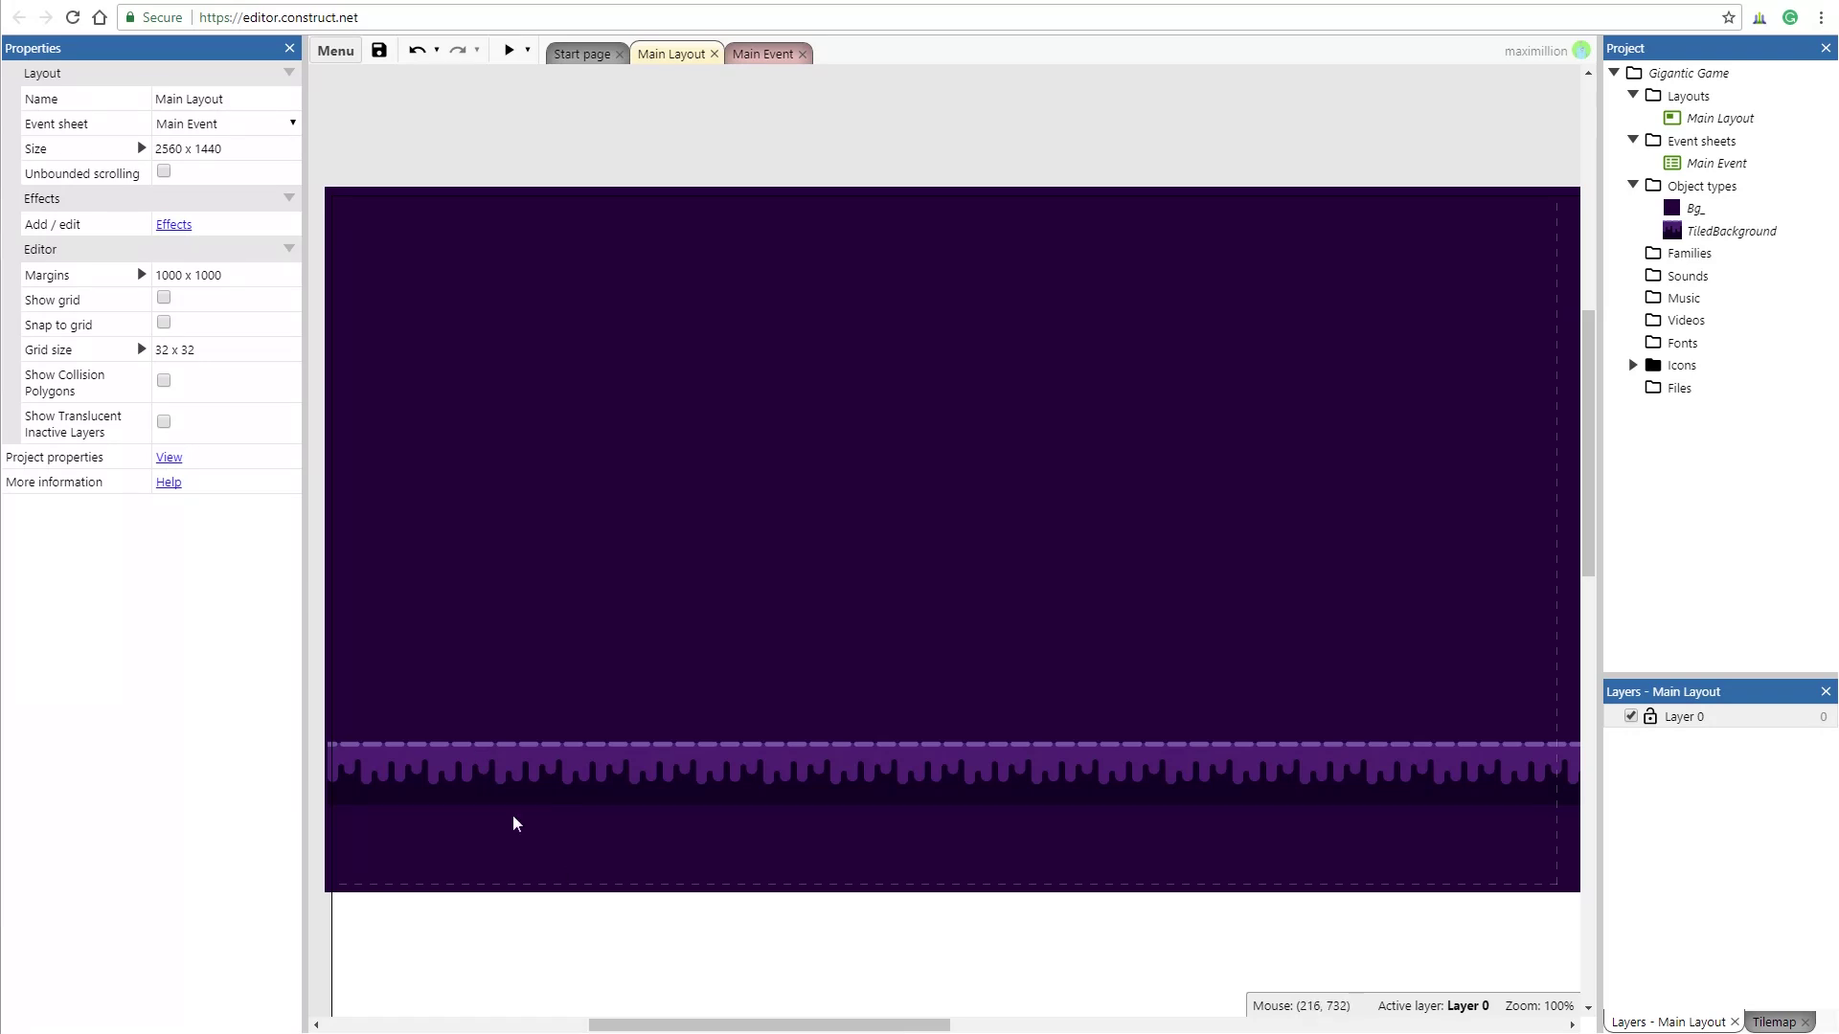
# - Add the red Bg_3 image as a sprite and stretch it into a wide band directly below the ground strip
pyautogui.hotkey('alt', 'Tab')
pyautogui.moveTo(733, 457); pyautogui.dragTo(1221, 698)
pyautogui.moveTo(1014, 596); pyautogui.dragTo(673, 868)
pyautogui.moveTo(886, 887); pyautogui.dragTo(1560, 882)
pyautogui.moveTo(907, 1026)
pyautogui.mouseDown()
pyautogui.moveTo(886, 1027)
pyautogui.moveTo(909, 1030)
pyautogui.mouseUp()
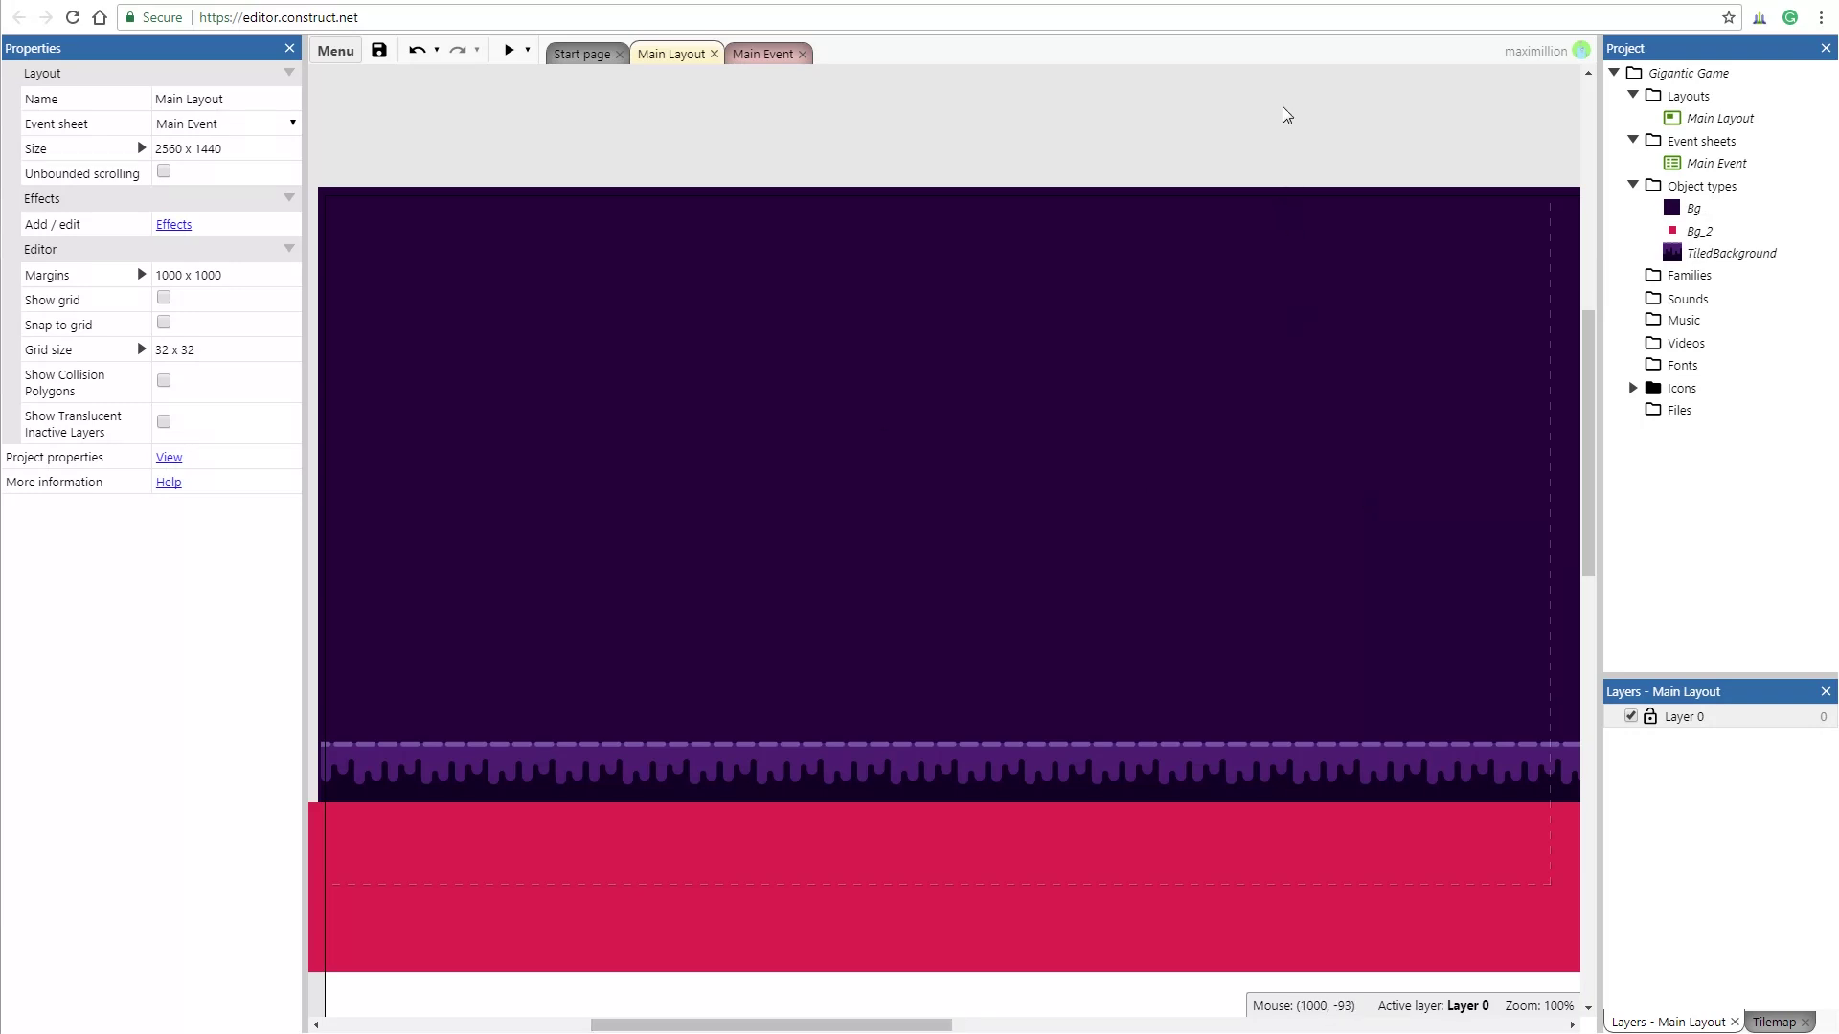
# - Add Standing_00000 from the Hoodies assets' Hero/Standing folder as a sprite, scaled to about 78 x 78 and standing on the ground strip
pyautogui.hotkey('alt', 'Tab')
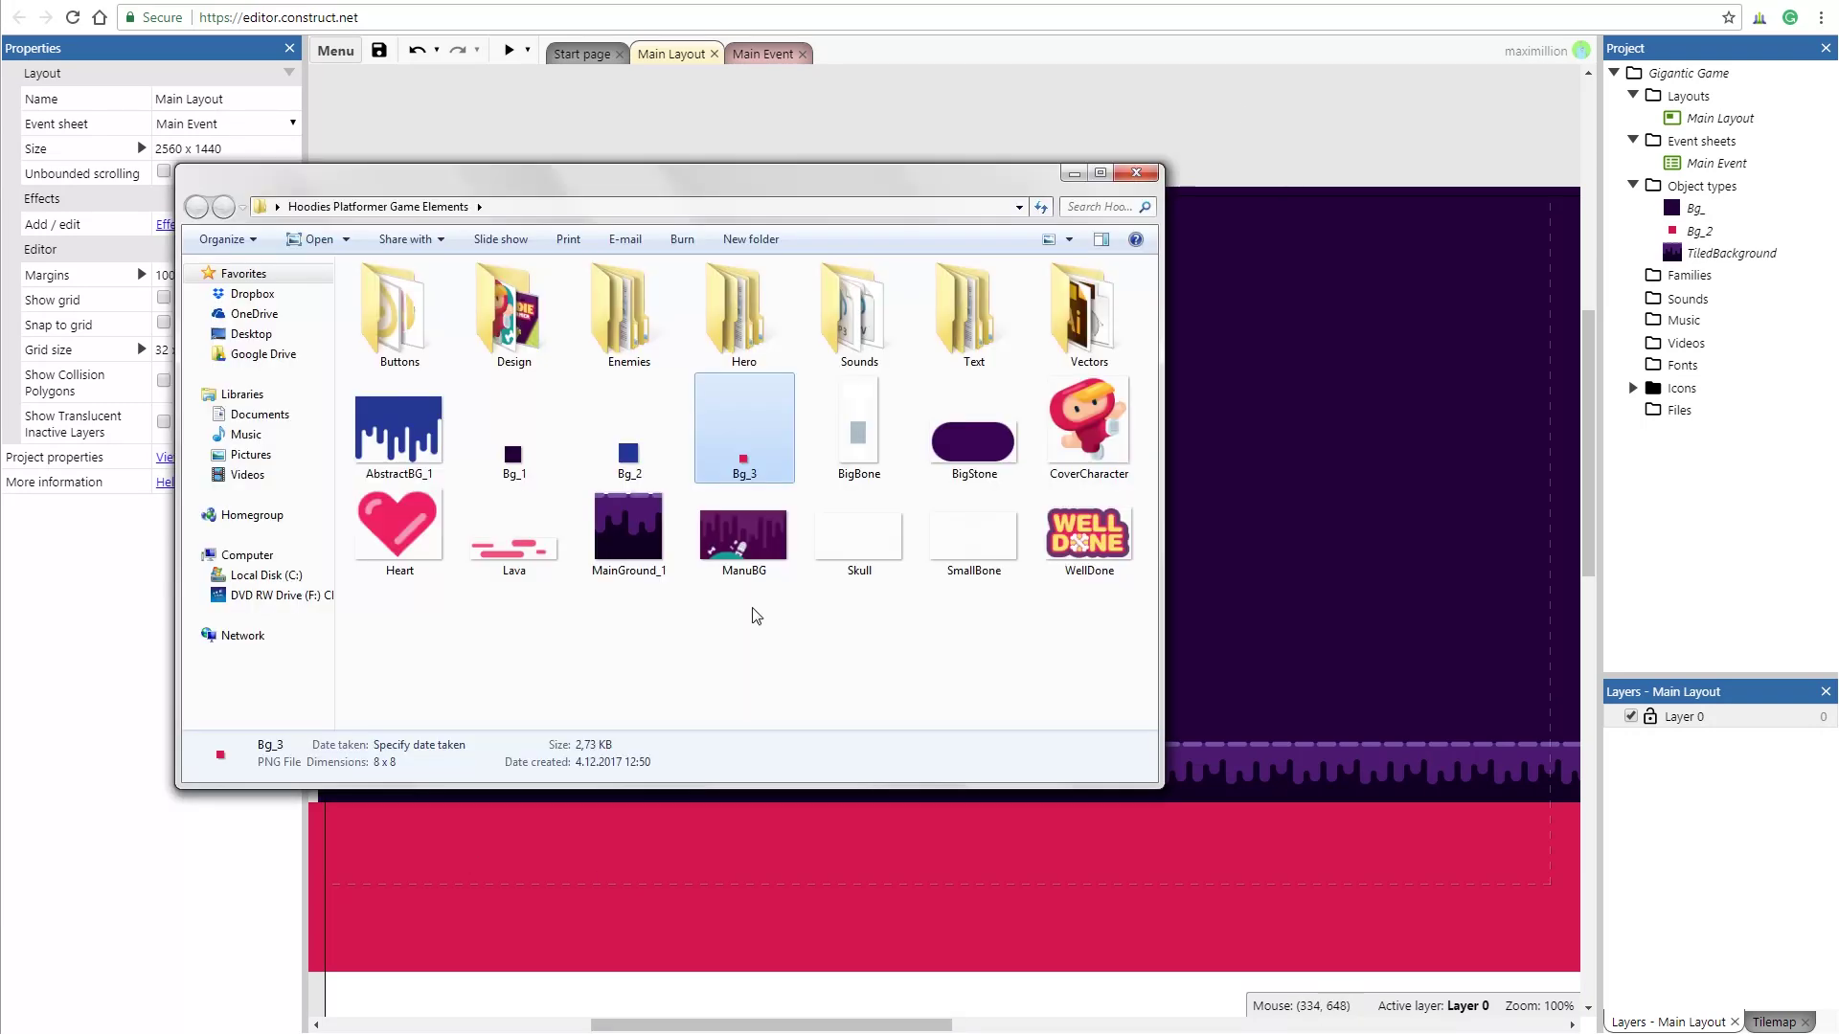
pyautogui.doubleClick(744, 321)
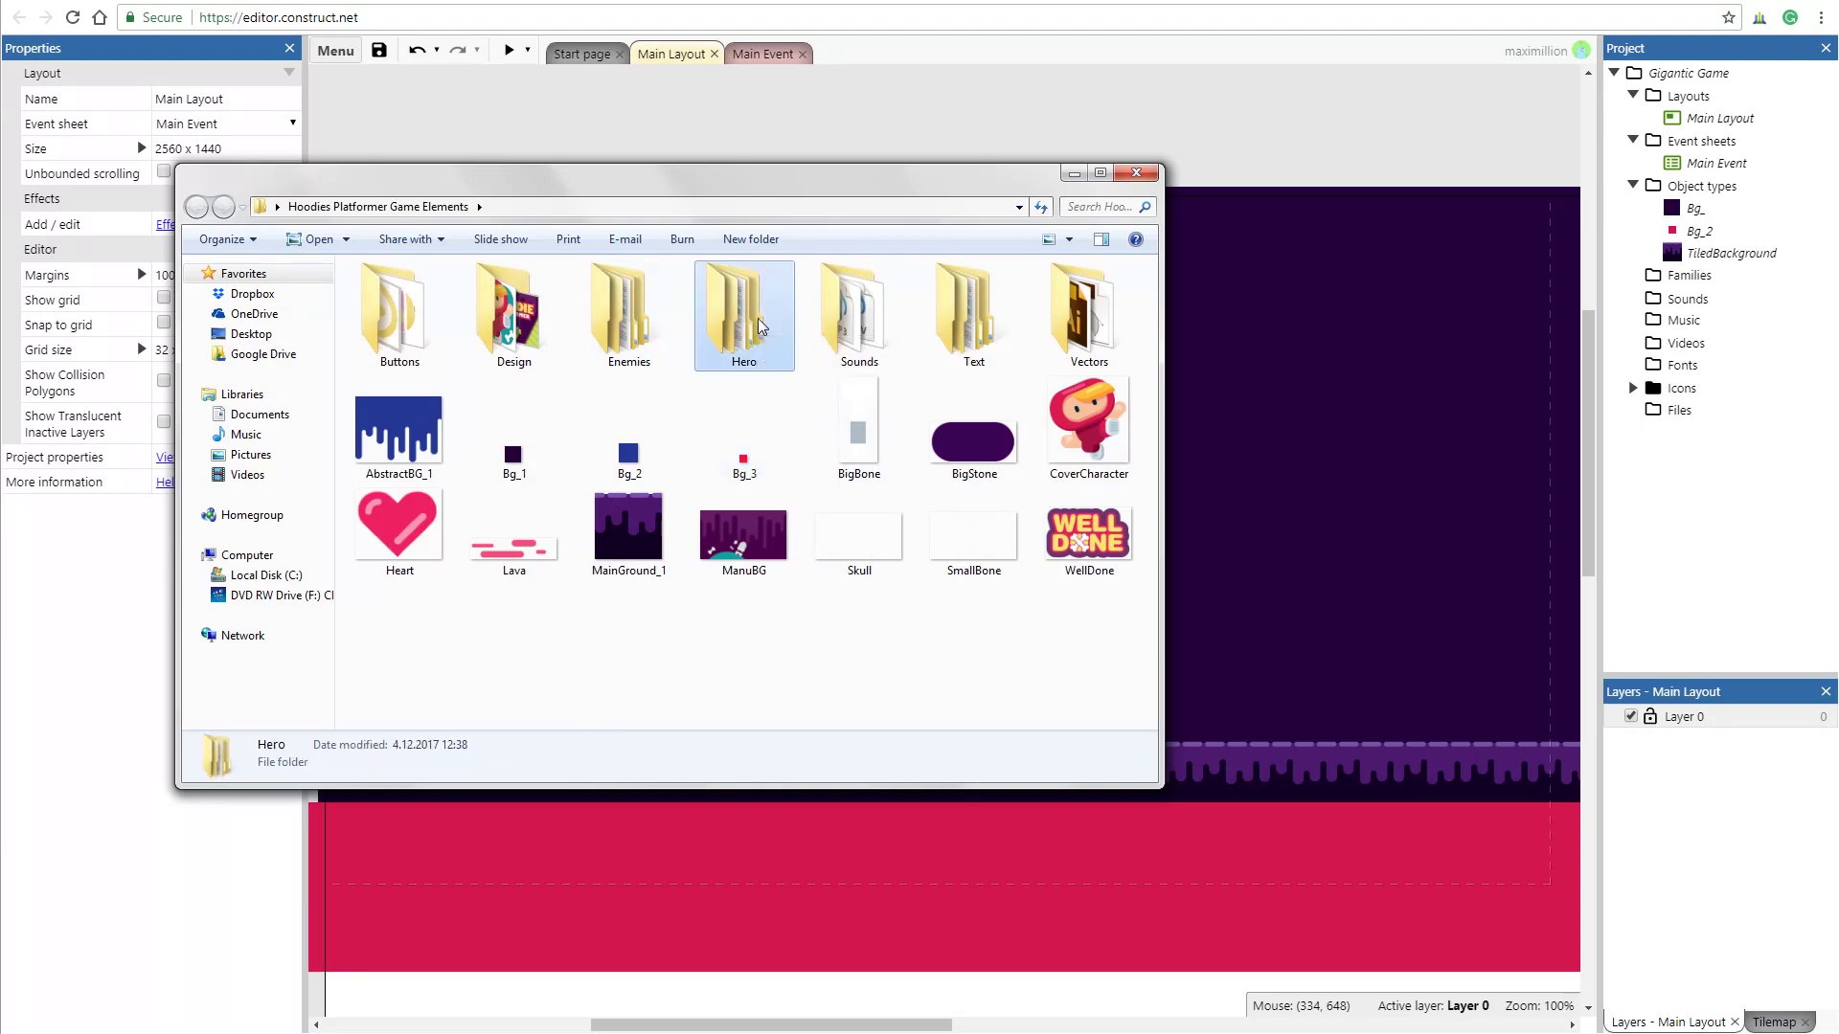
pyautogui.doubleClick(403, 337)
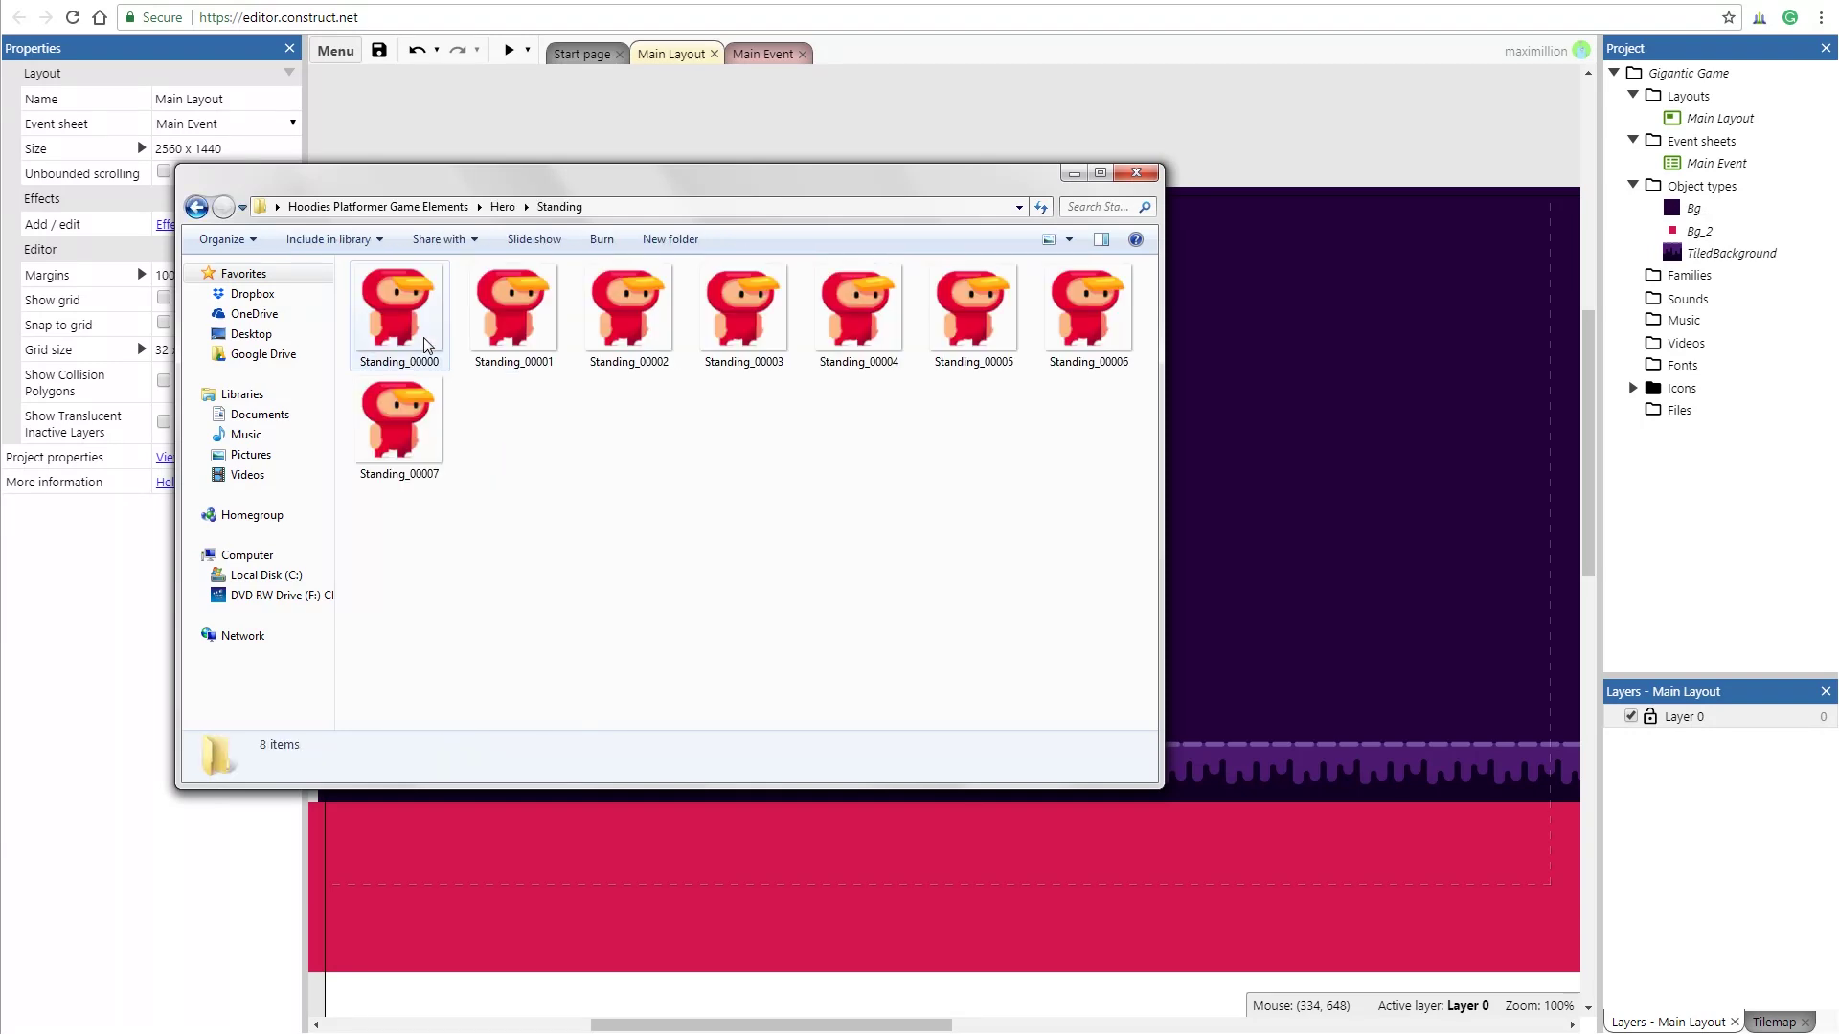
pyautogui.moveTo(402, 335); pyautogui.dragTo(934, 503)
pyautogui.moveTo(916, 527); pyautogui.dragTo(684, 664)
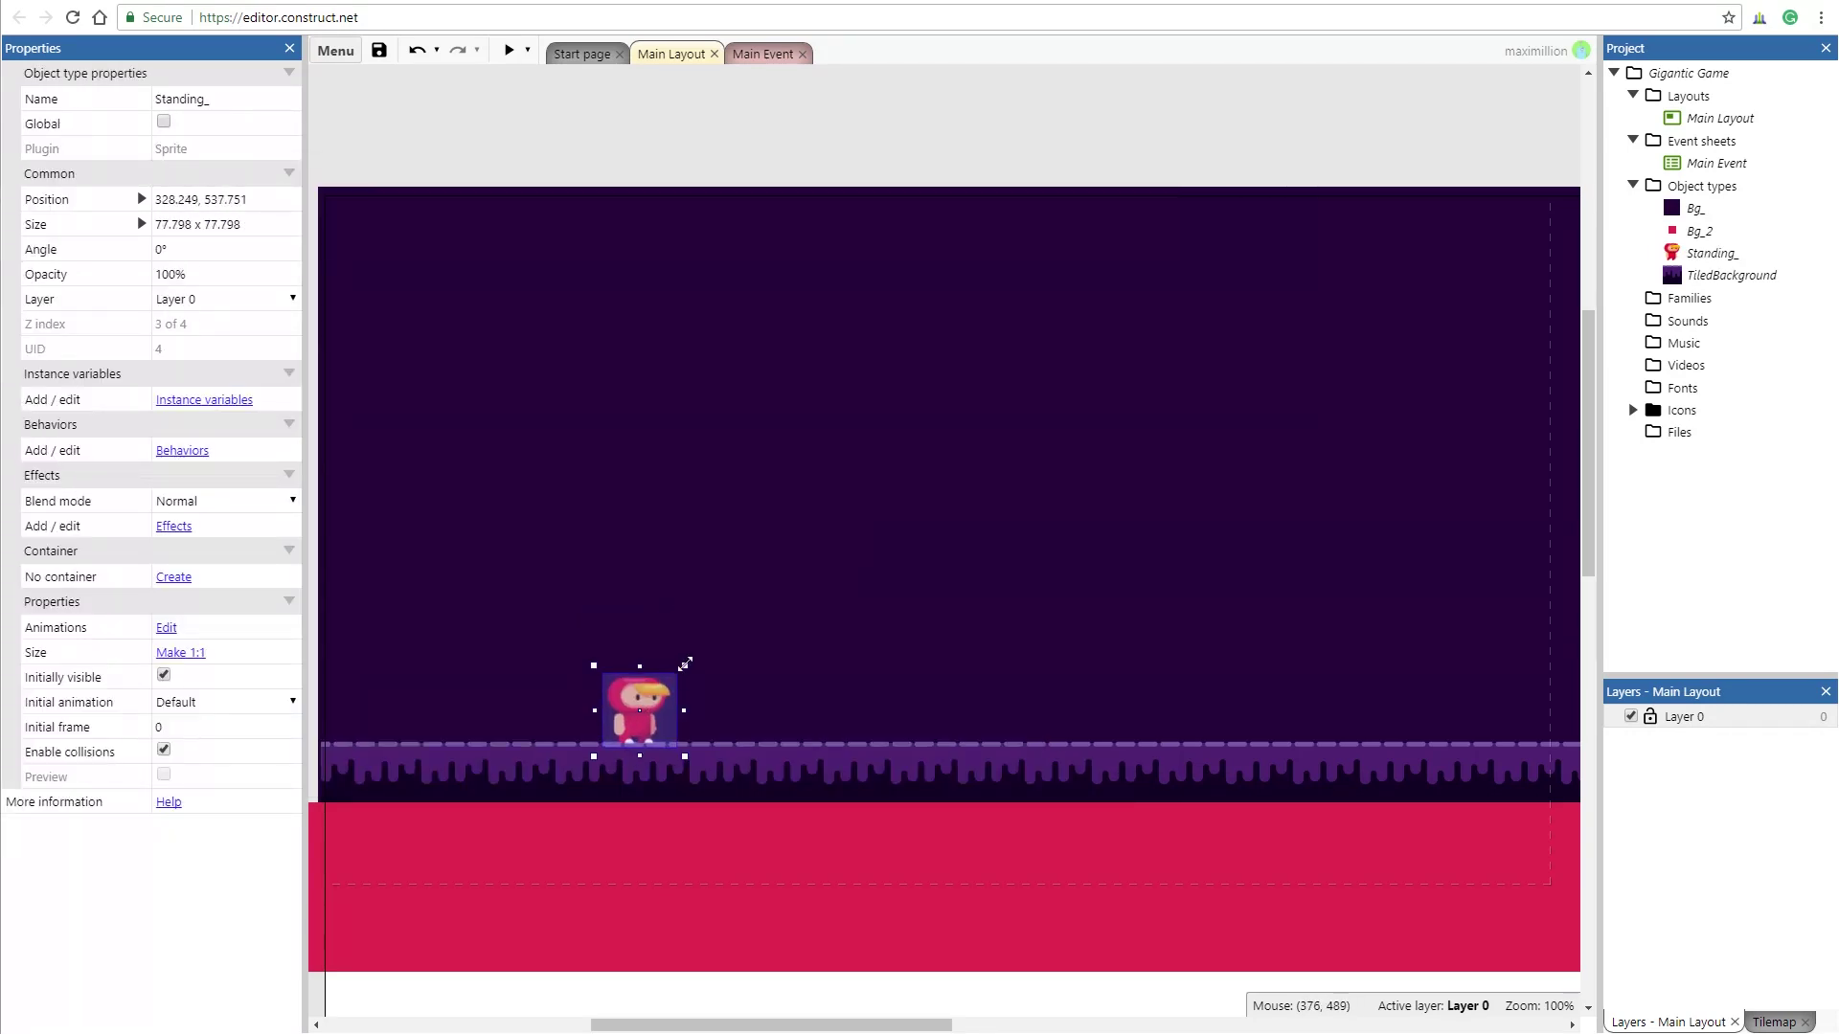
pyautogui.click(862, 192)
# - Add the Platform movement behavior to the hero sprite
pyautogui.click(659, 711)
pyautogui.click(178, 452)
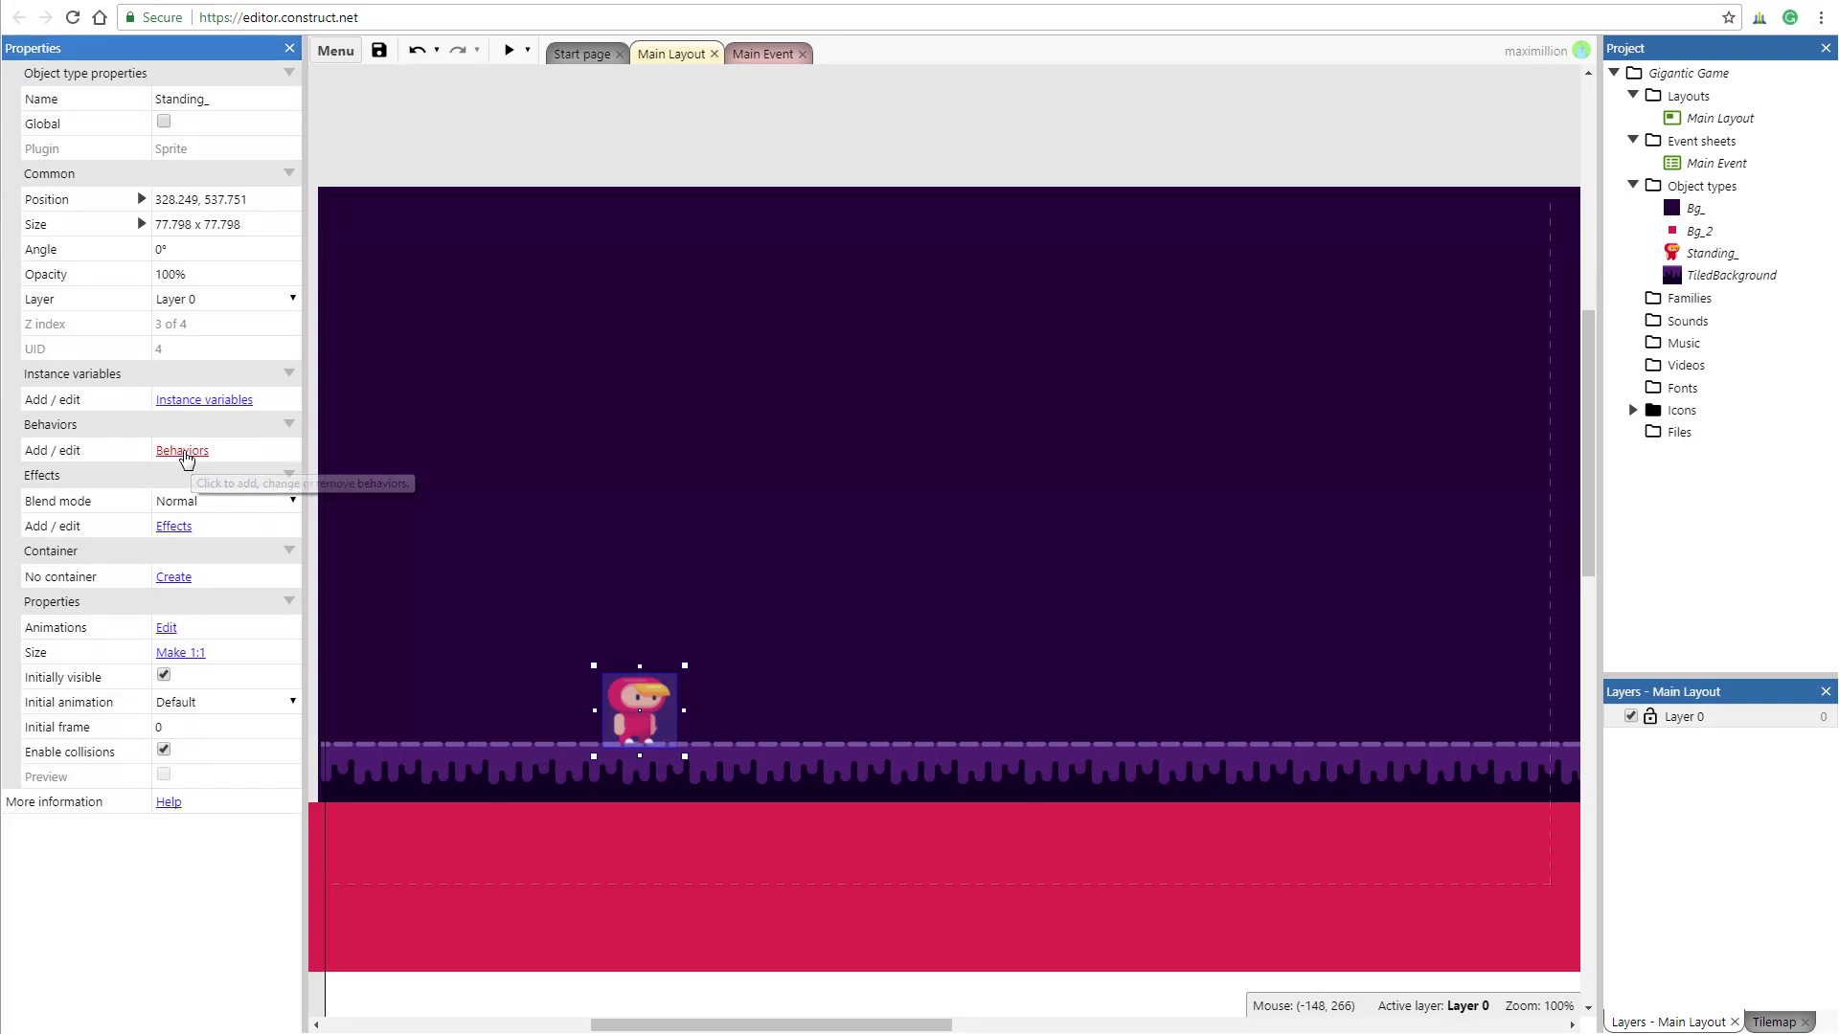
pyautogui.click(939, 469)
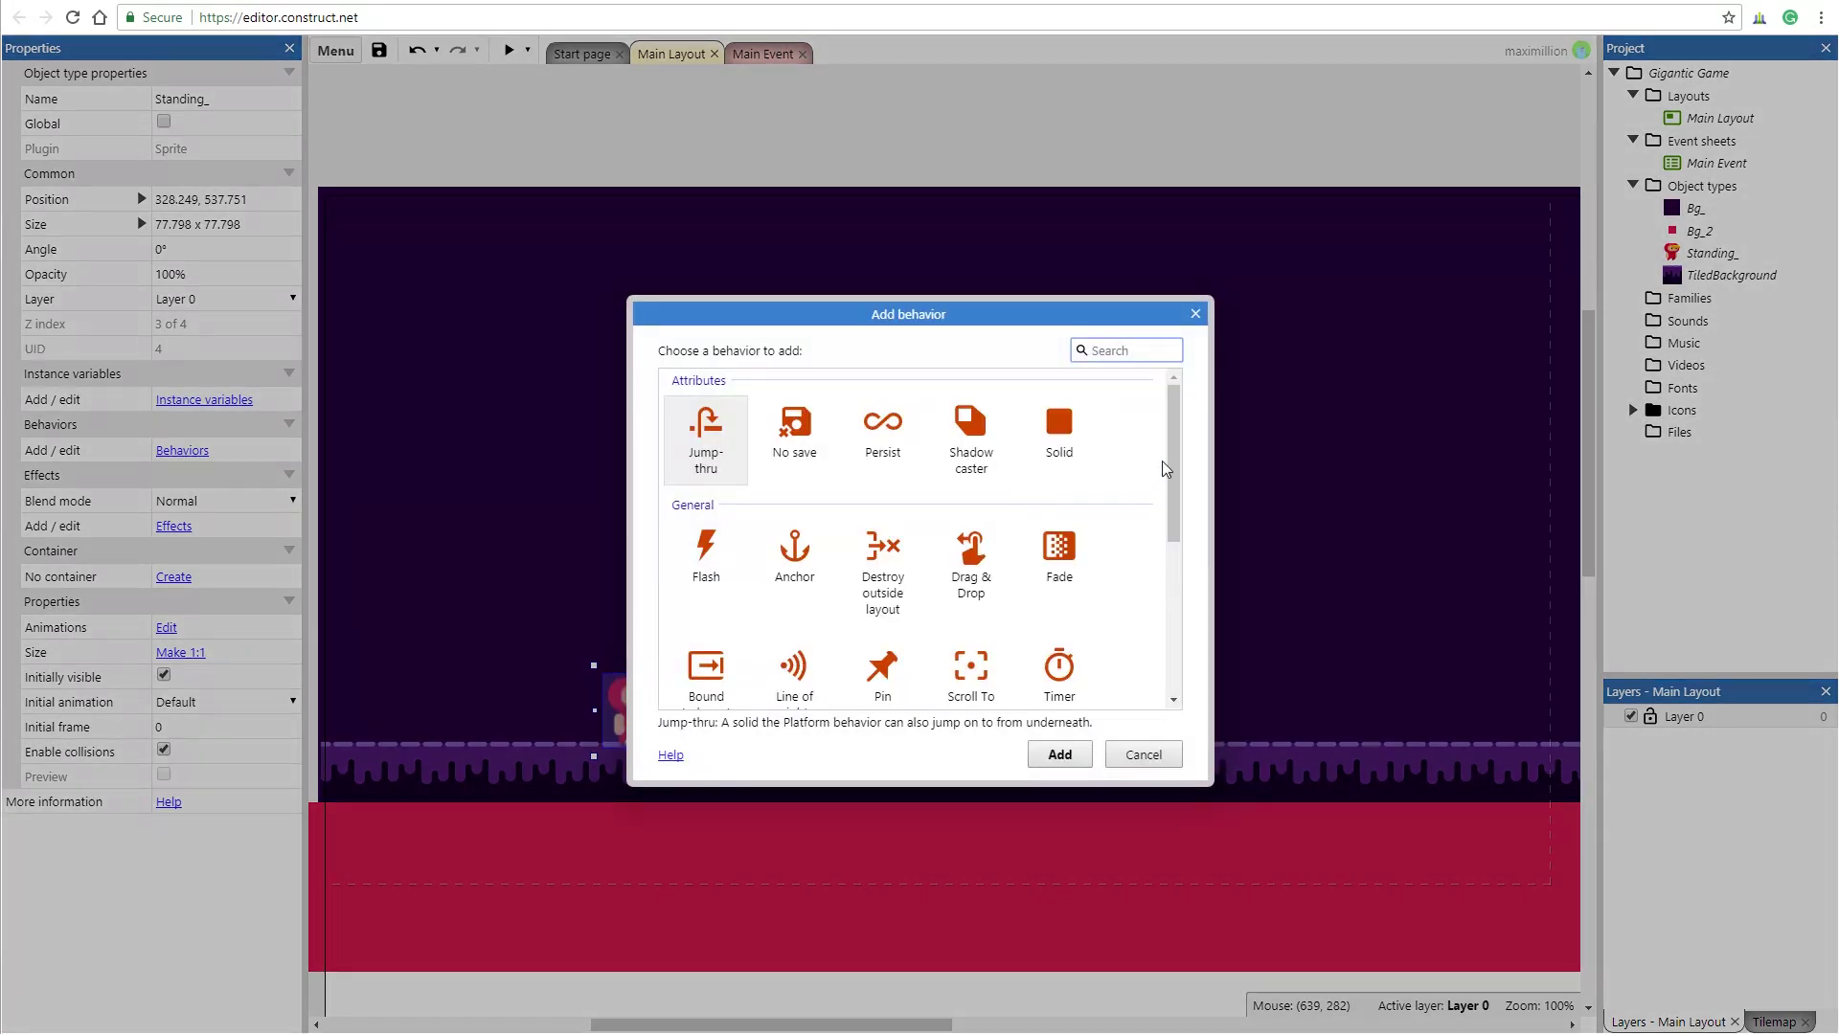
pyautogui.moveTo(1176, 440); pyautogui.dragTo(1174, 599)
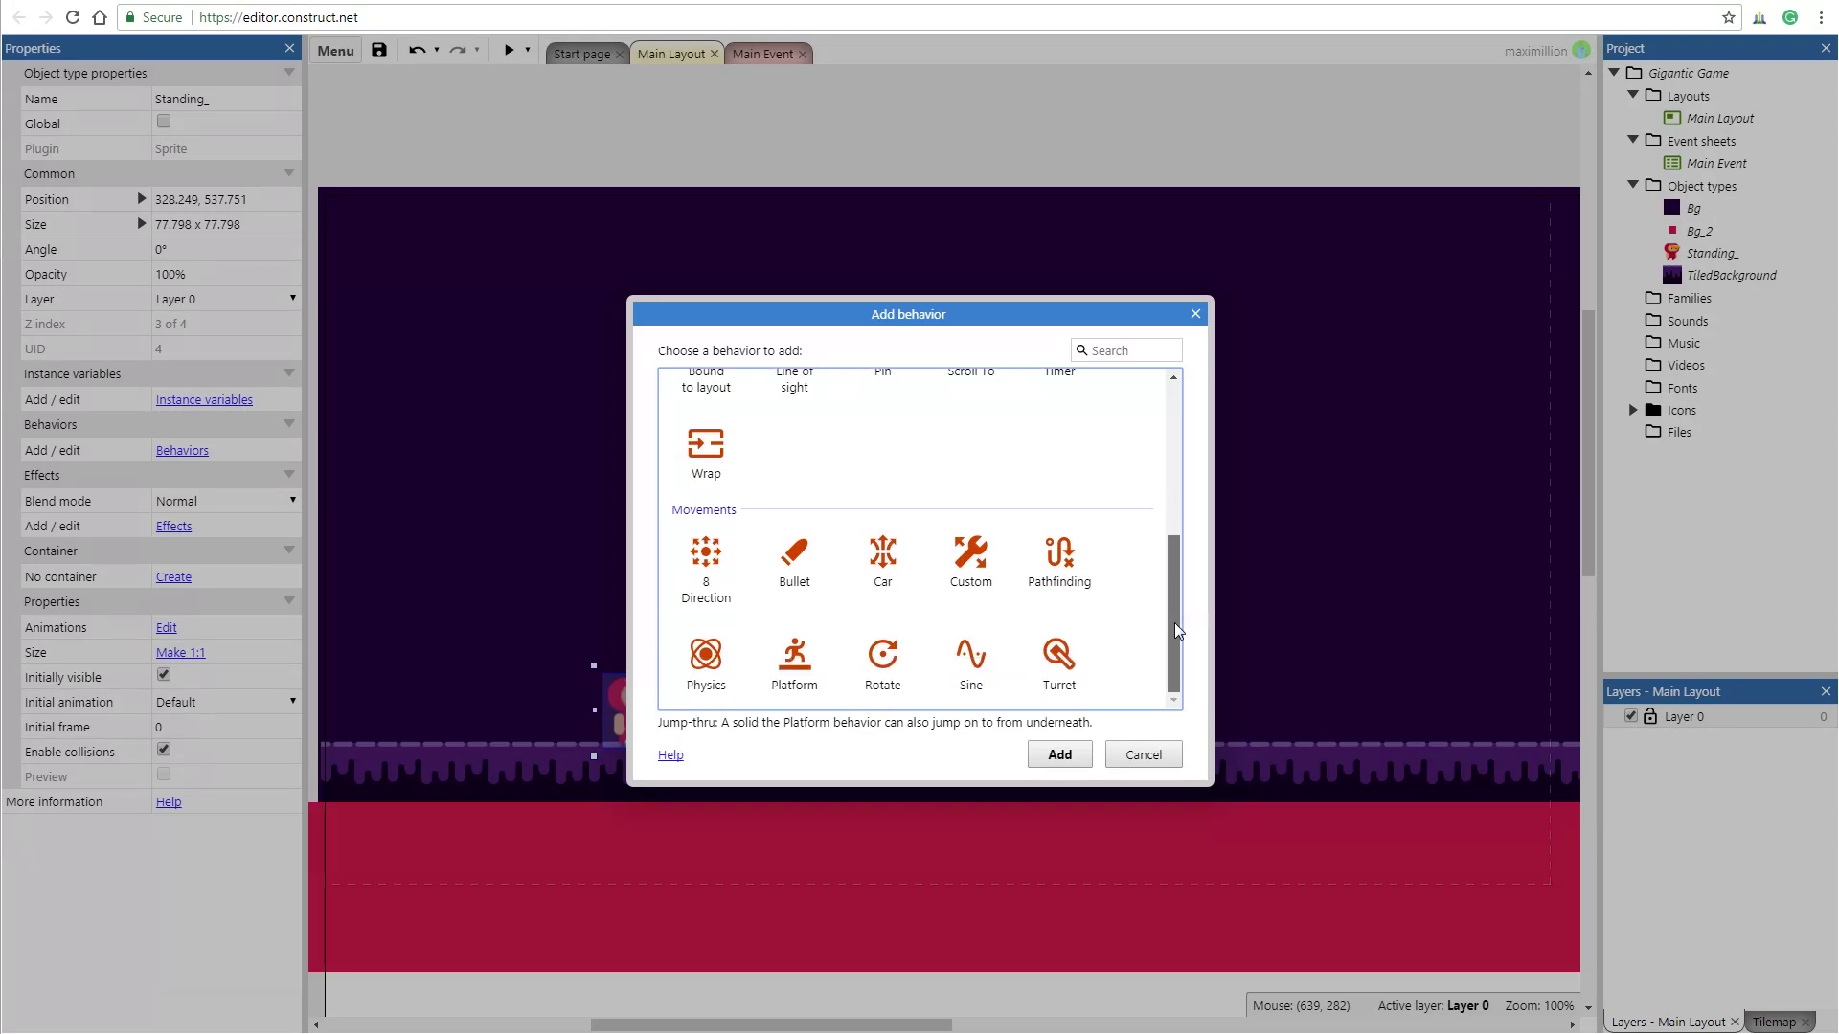
pyautogui.click(804, 666)
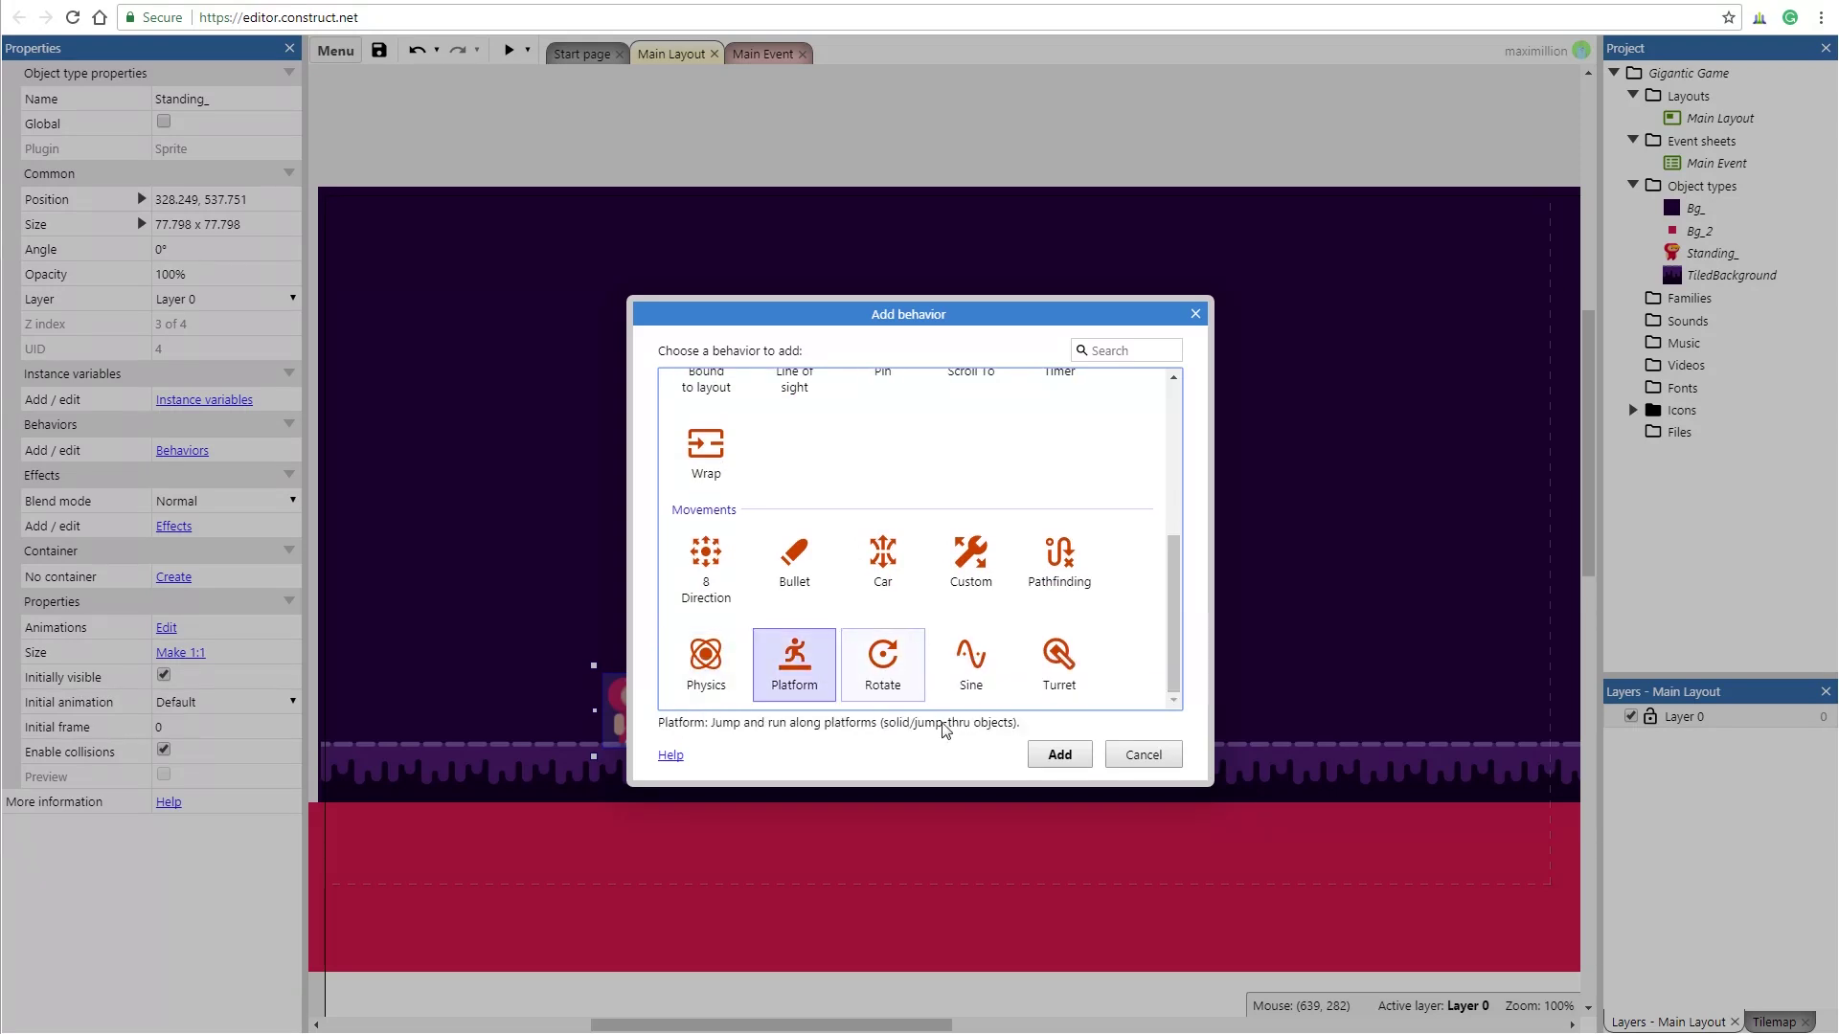
pyautogui.click(1059, 755)
pyautogui.click(1099, 408)
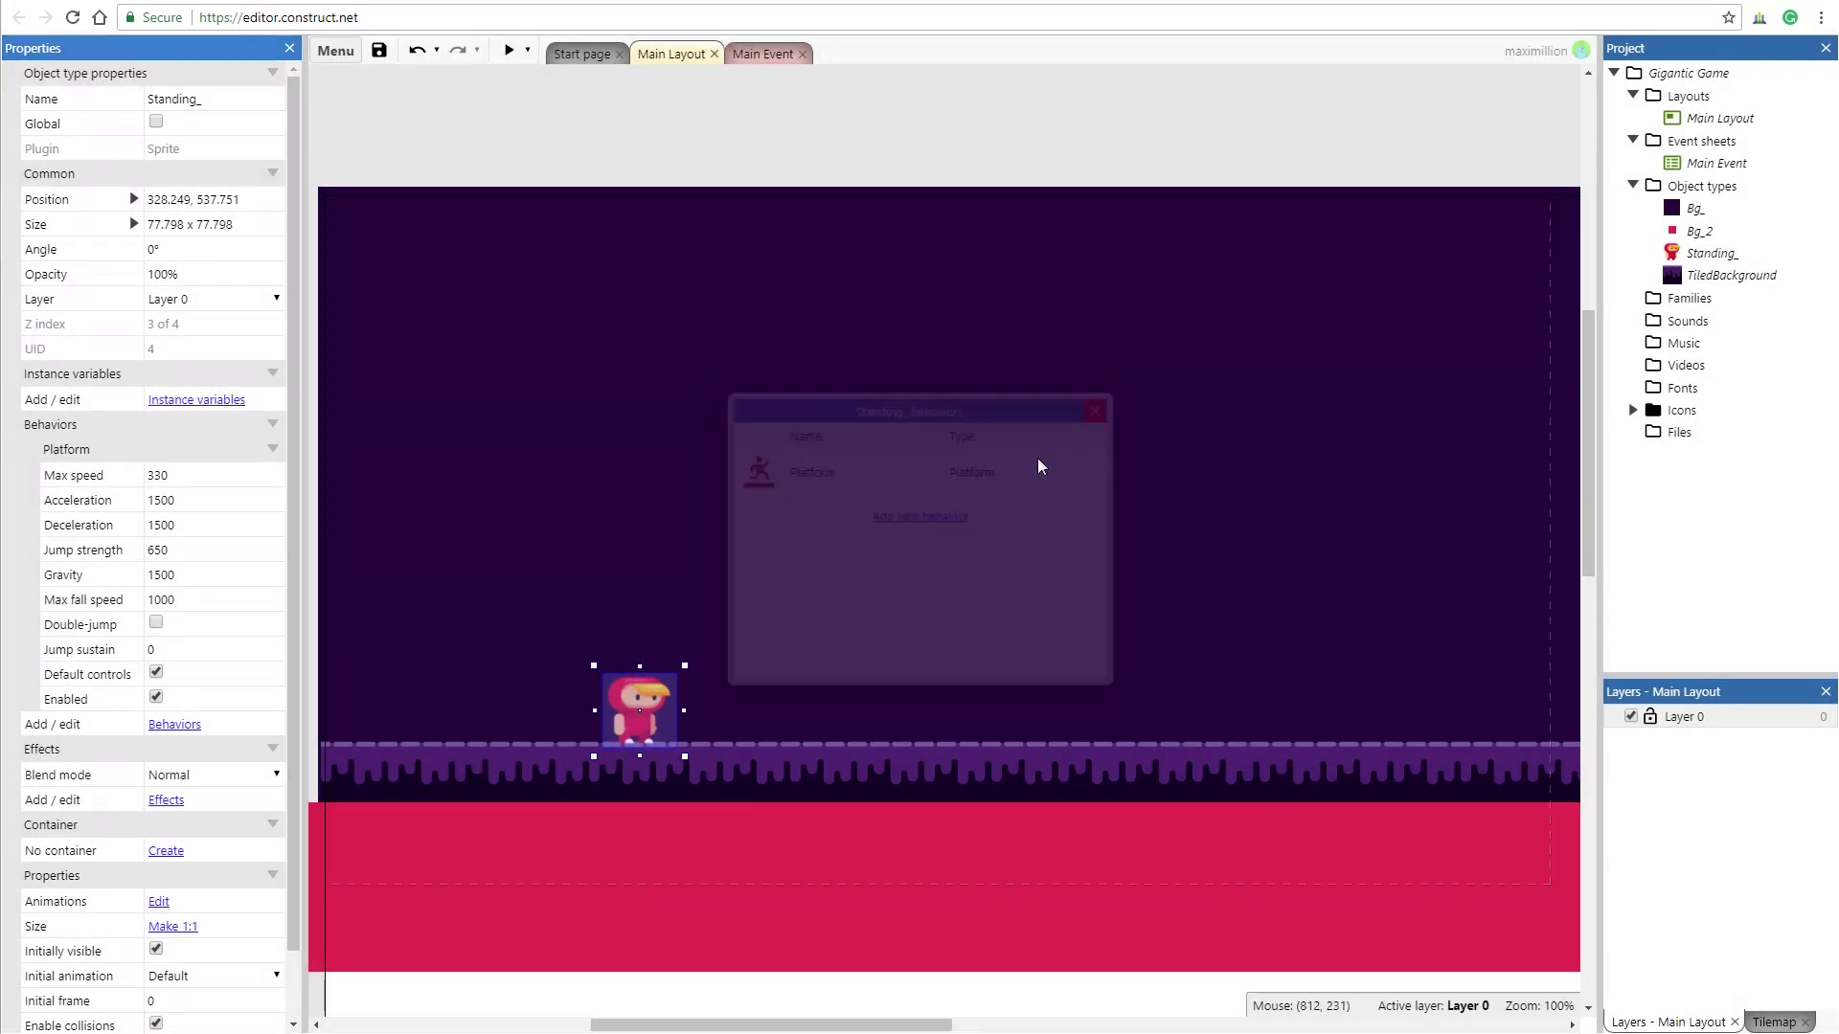
# - Preview the layout to see how the hero behaves on the ground, and close the preview
pyautogui.click(606, 682)
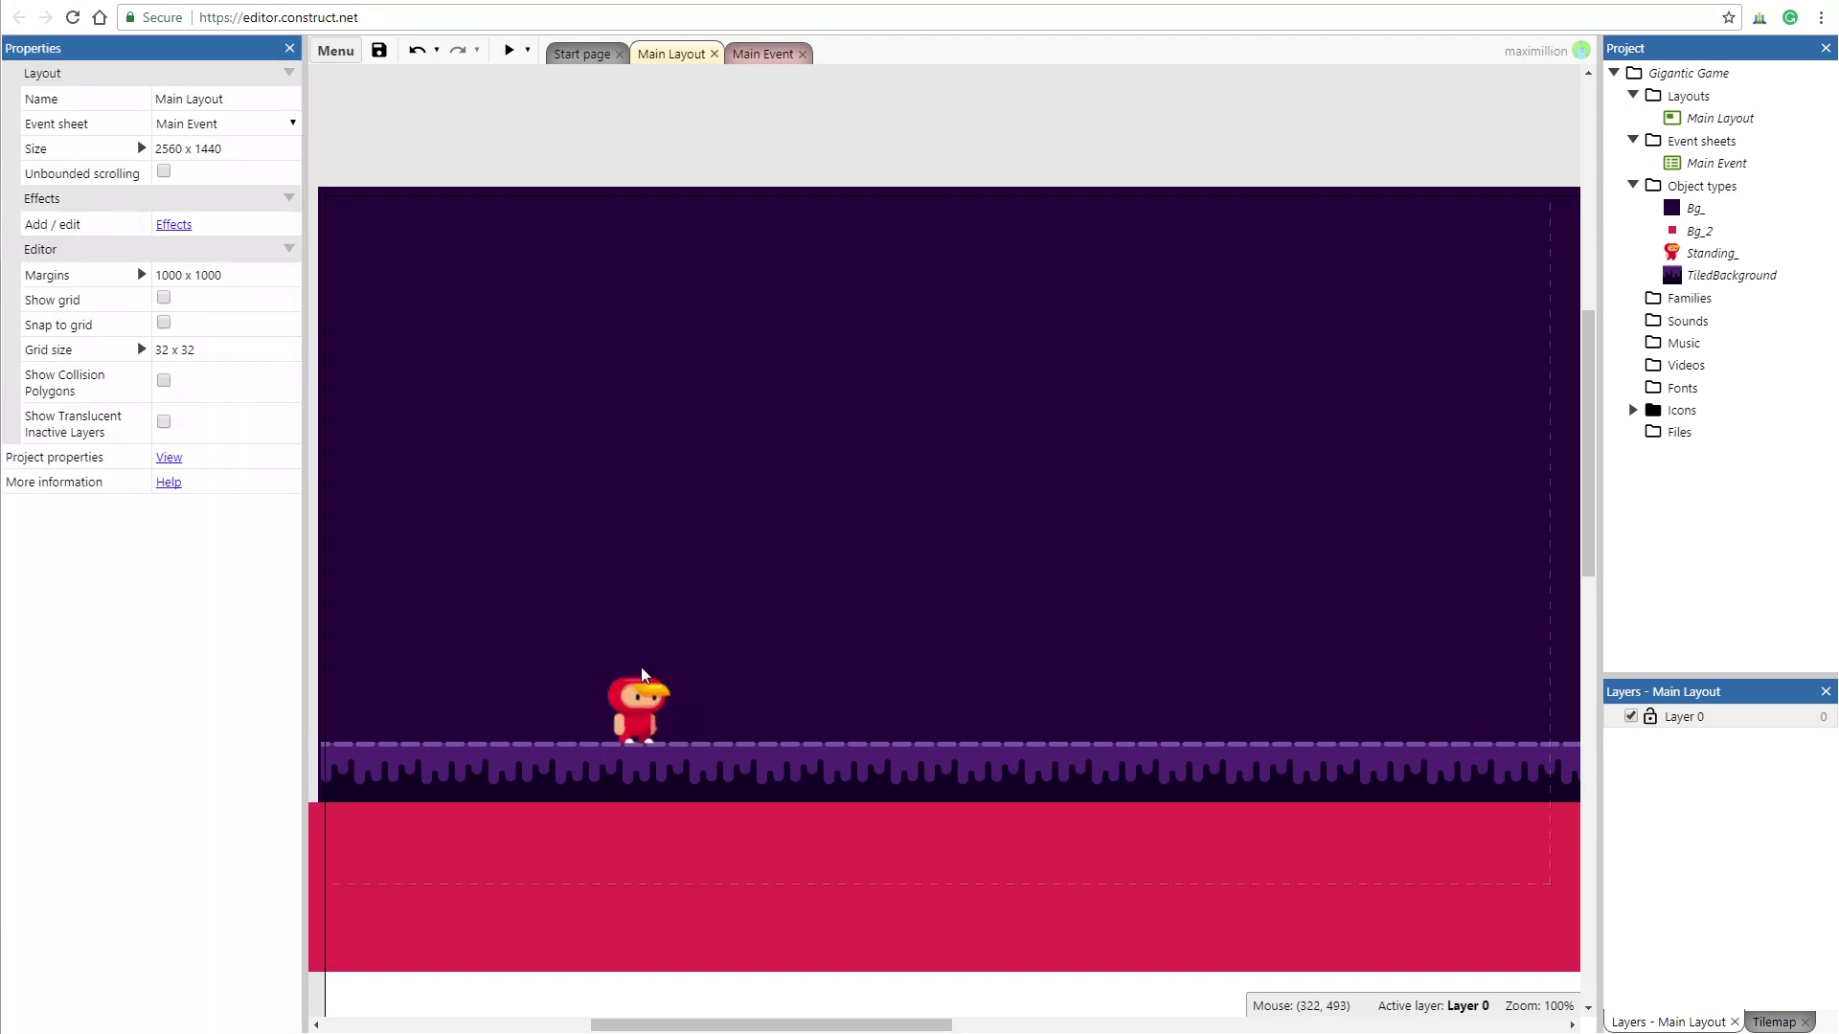
pyautogui.click(510, 52)
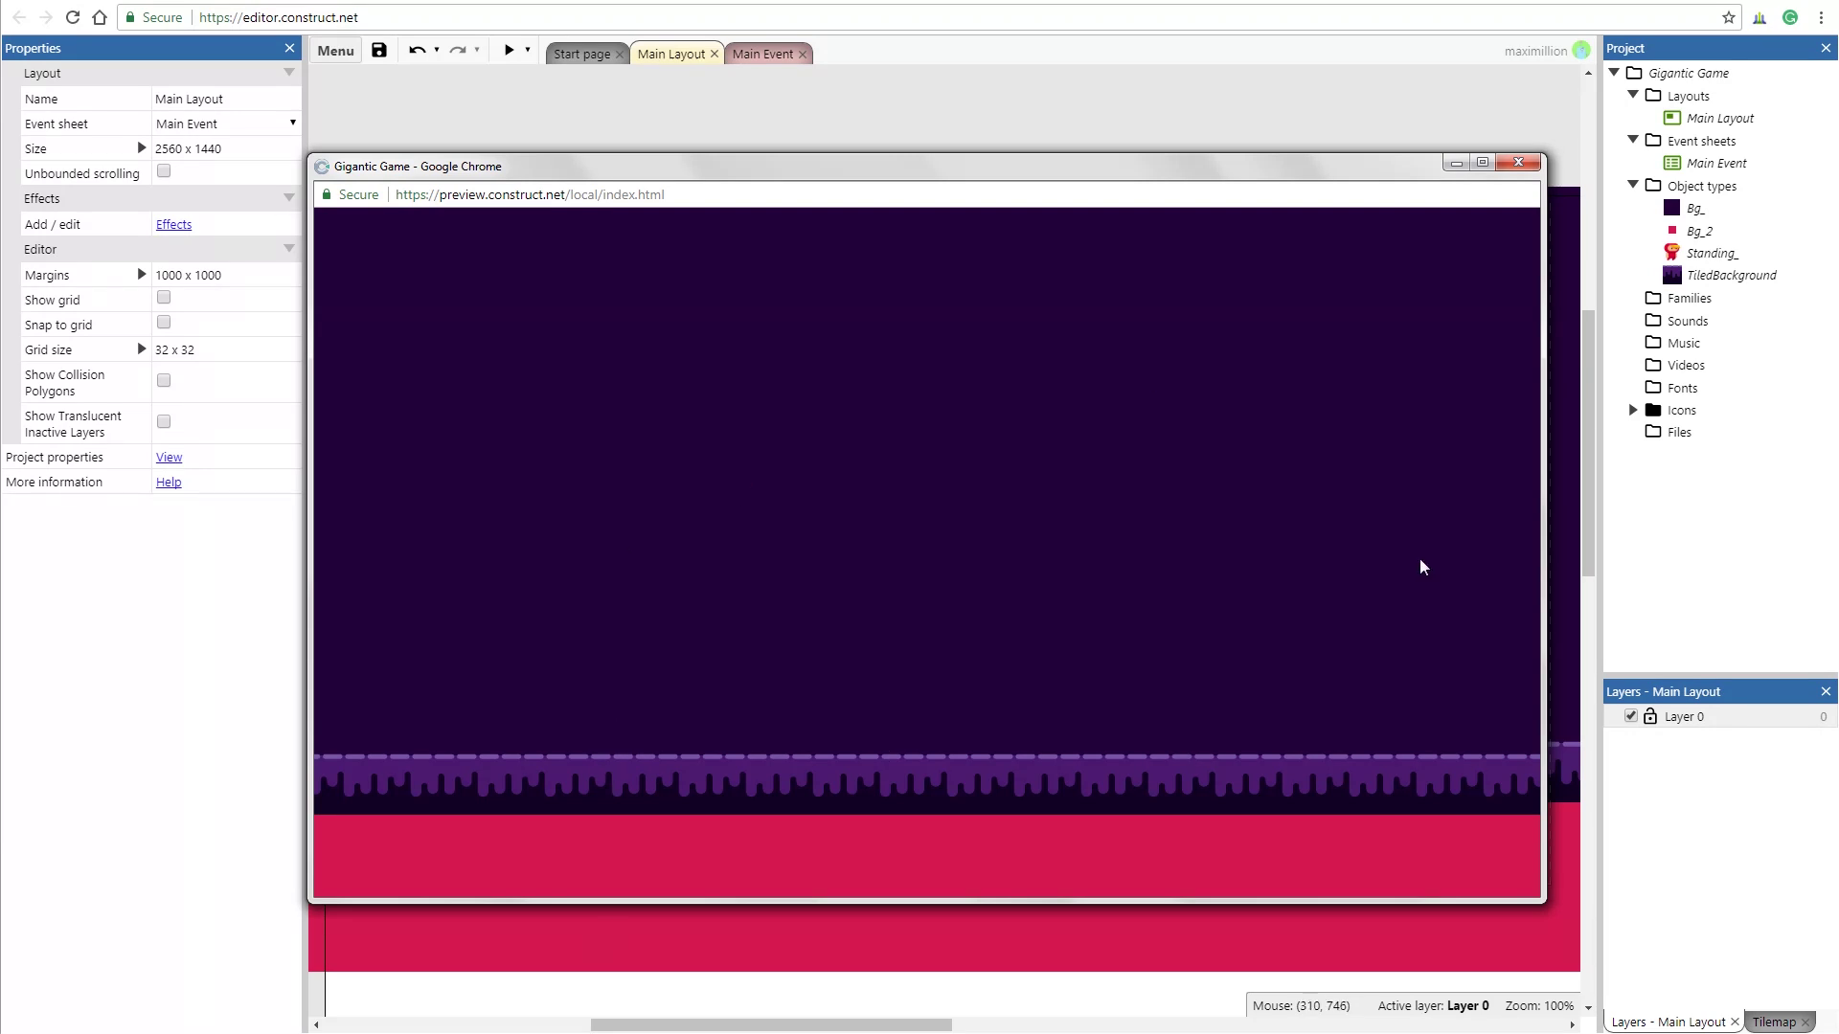
pyautogui.click(1518, 161)
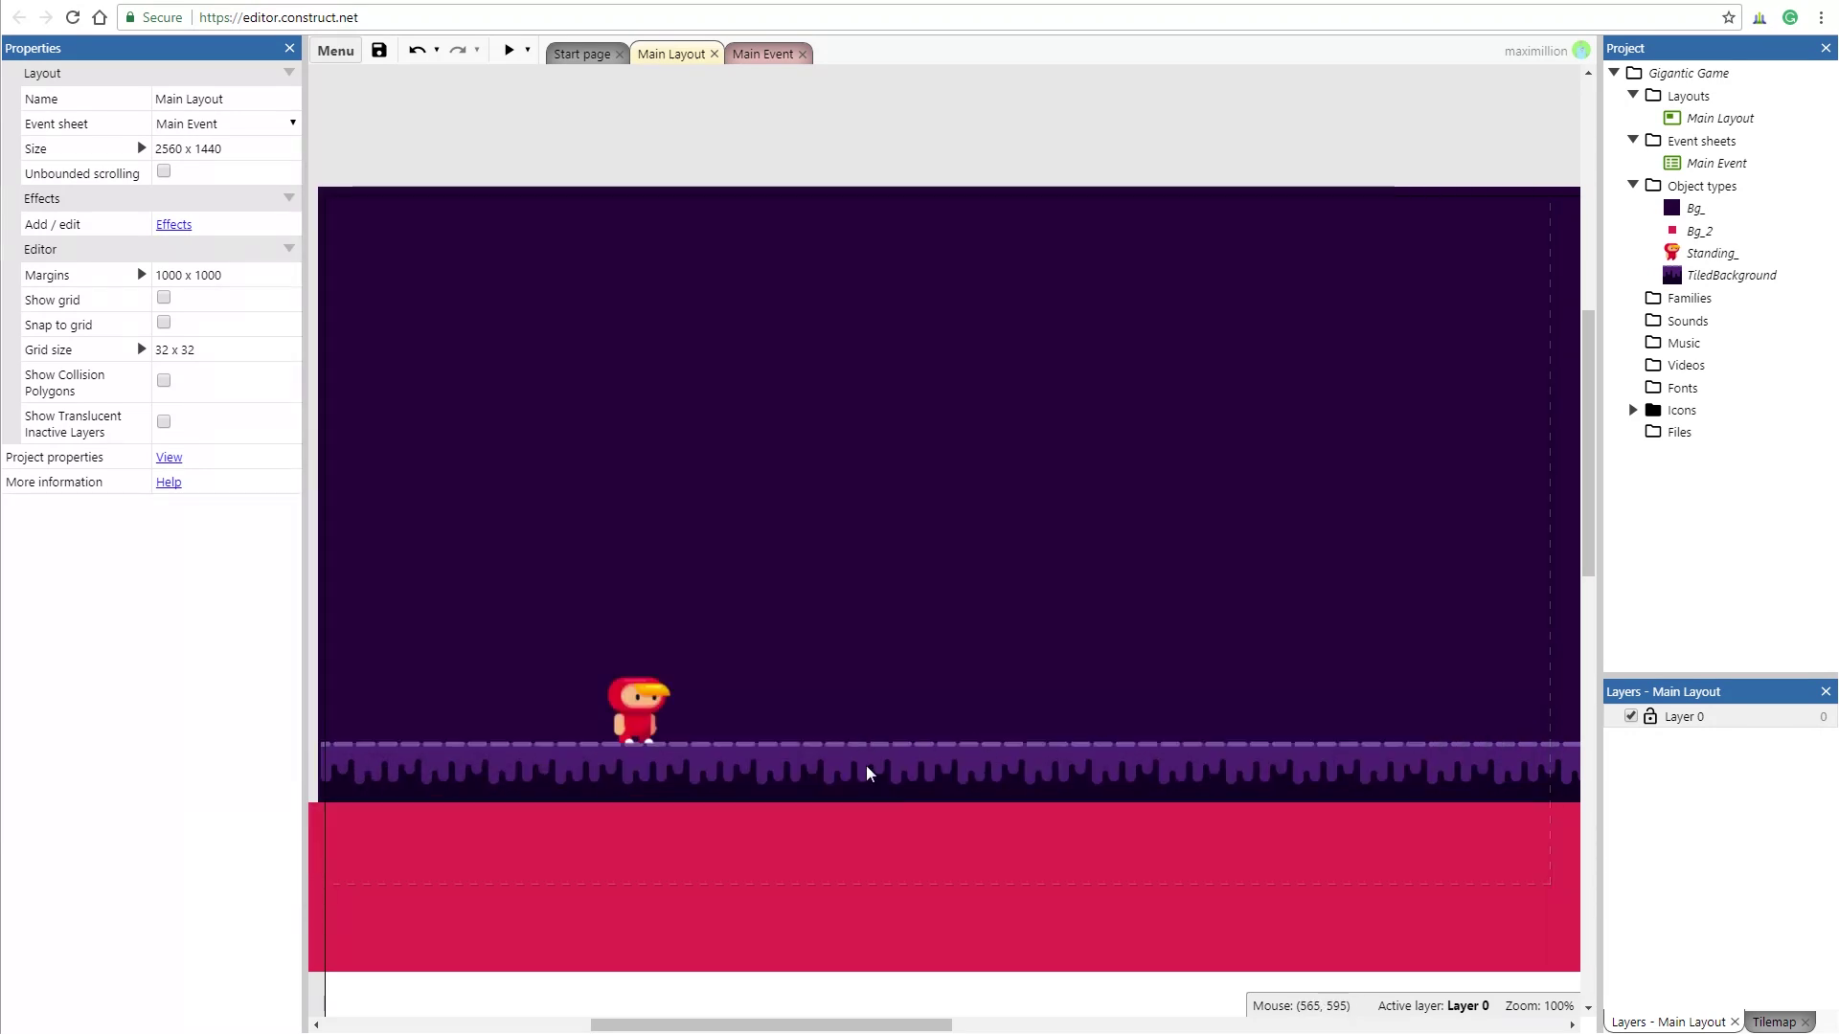
# - Add the Solid behavior to the tiled ground strip
pyautogui.click(1021, 792)
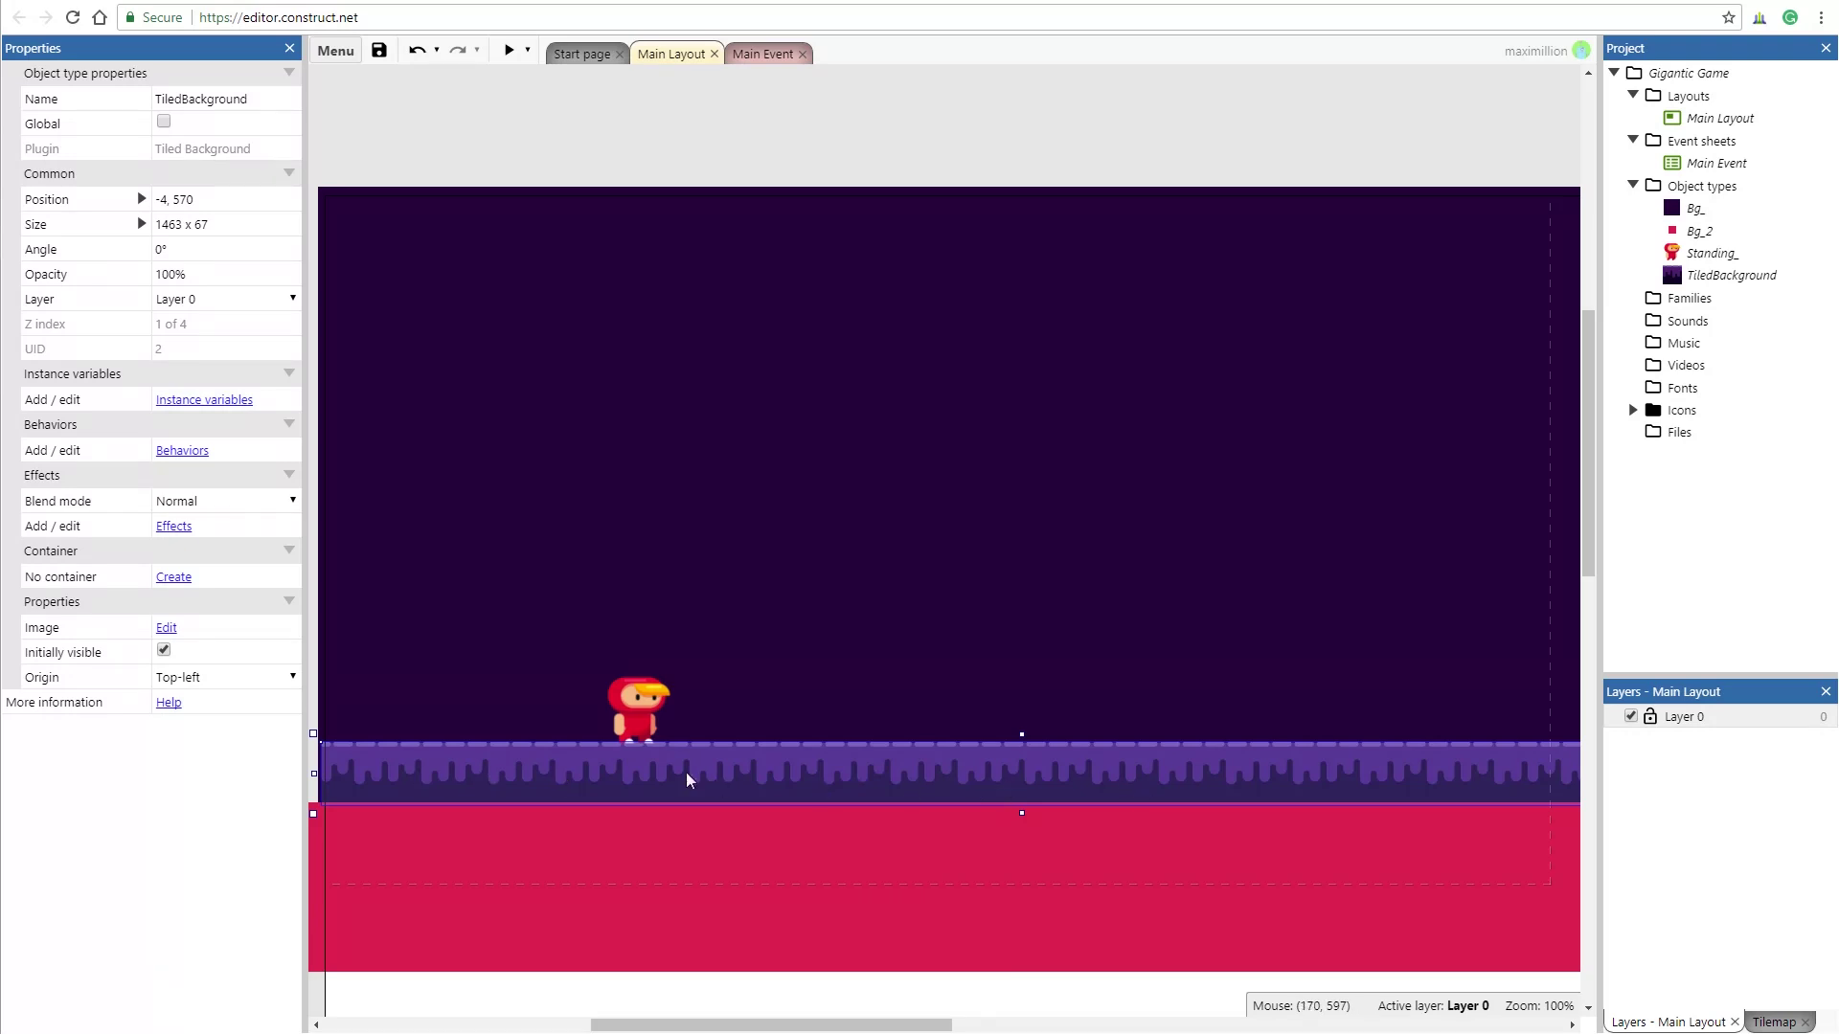
pyautogui.click(204, 453)
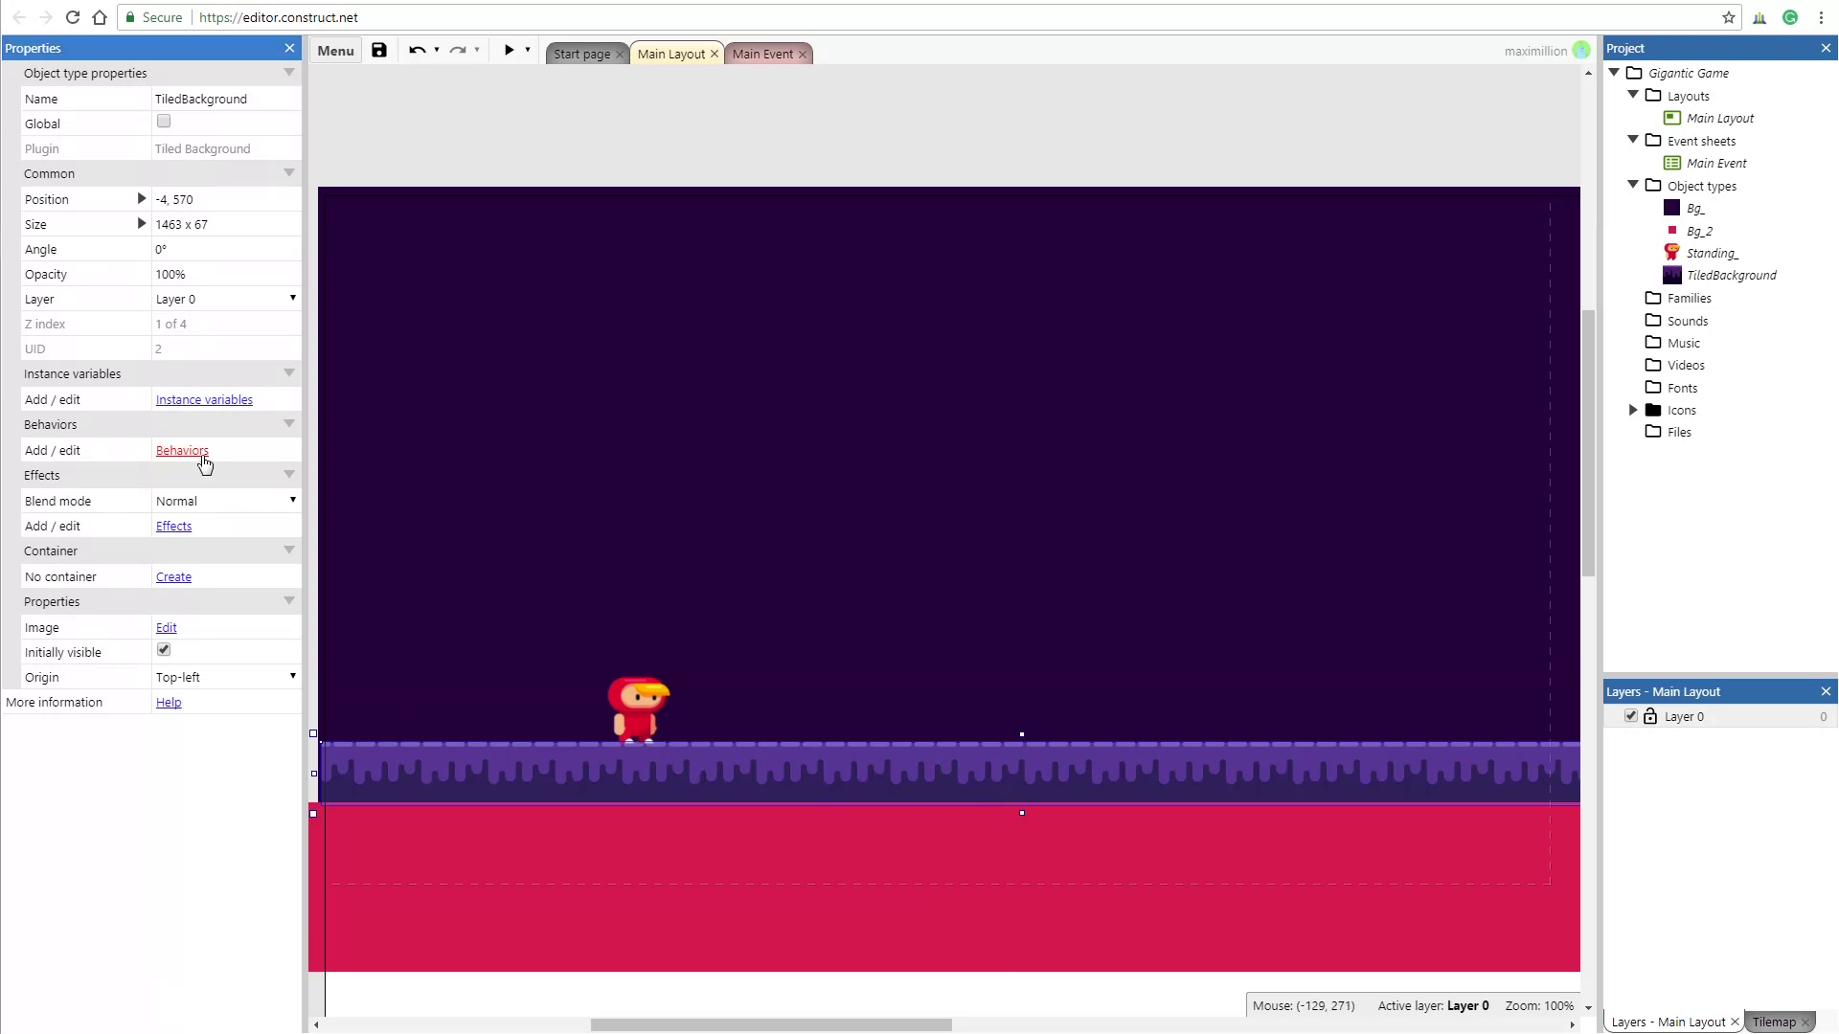
pyautogui.click(921, 468)
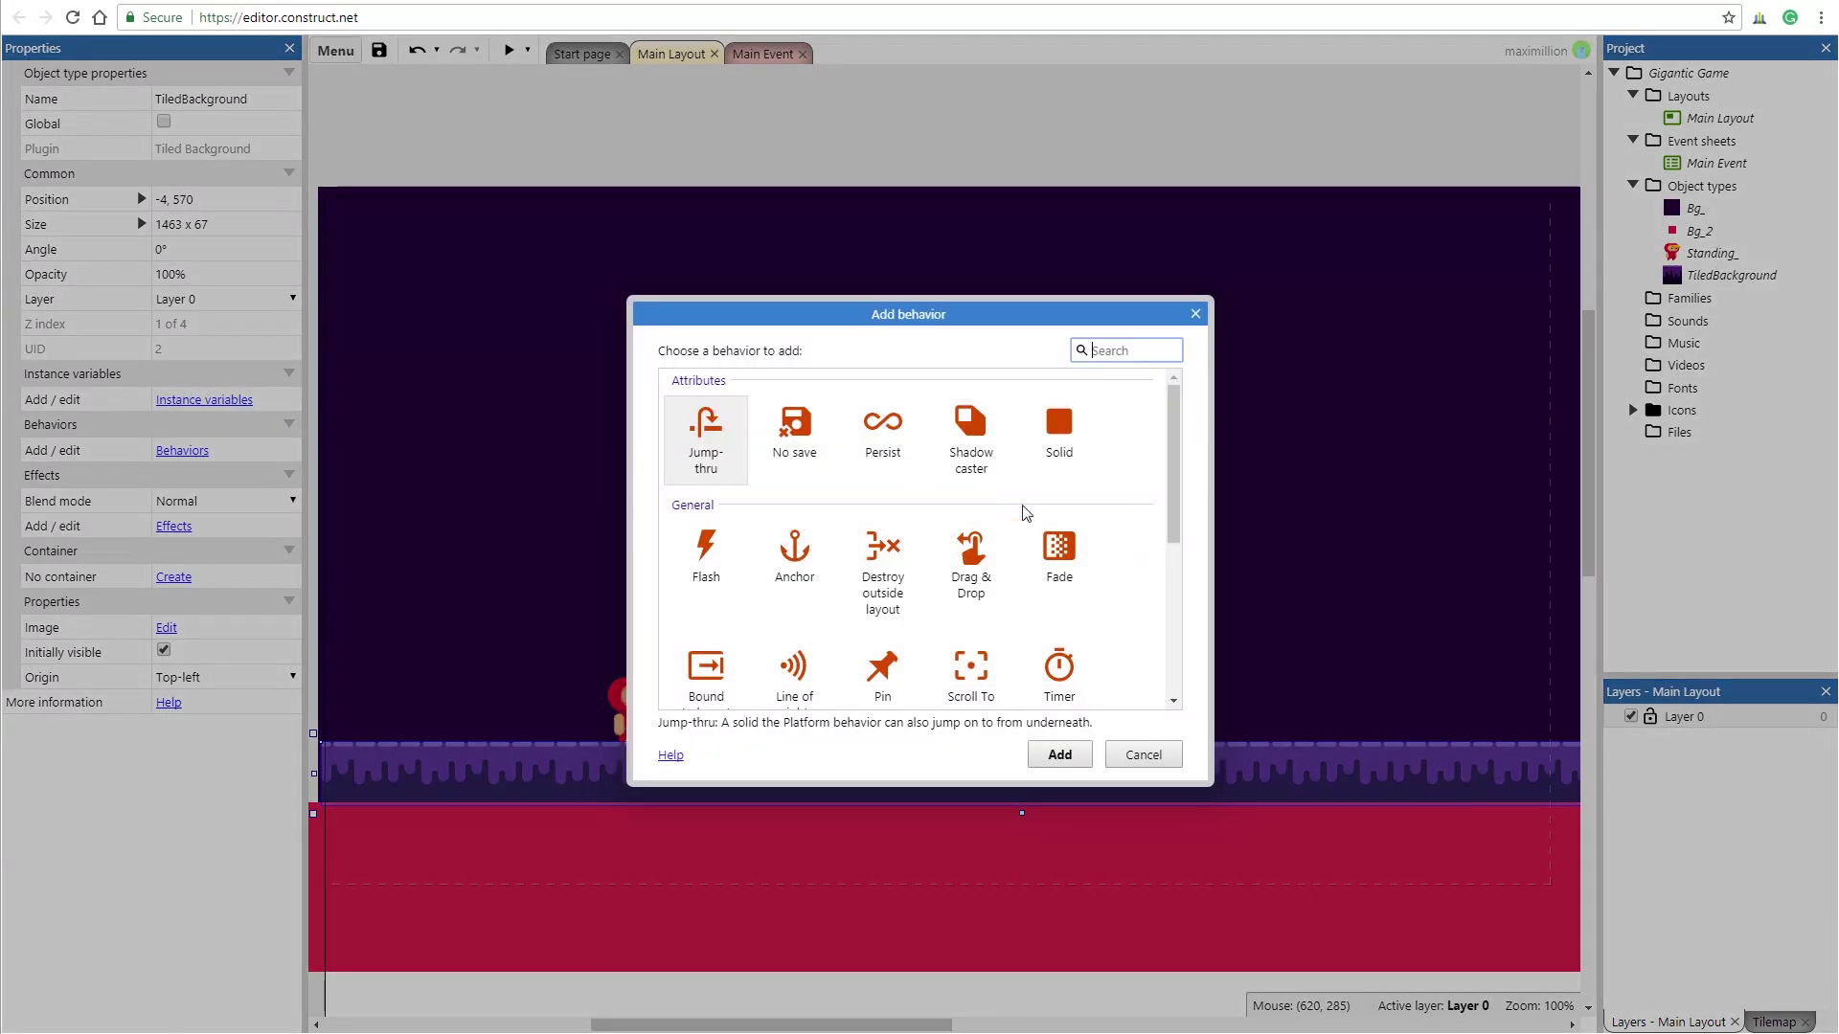
pyautogui.click(1057, 424)
pyautogui.click(1060, 755)
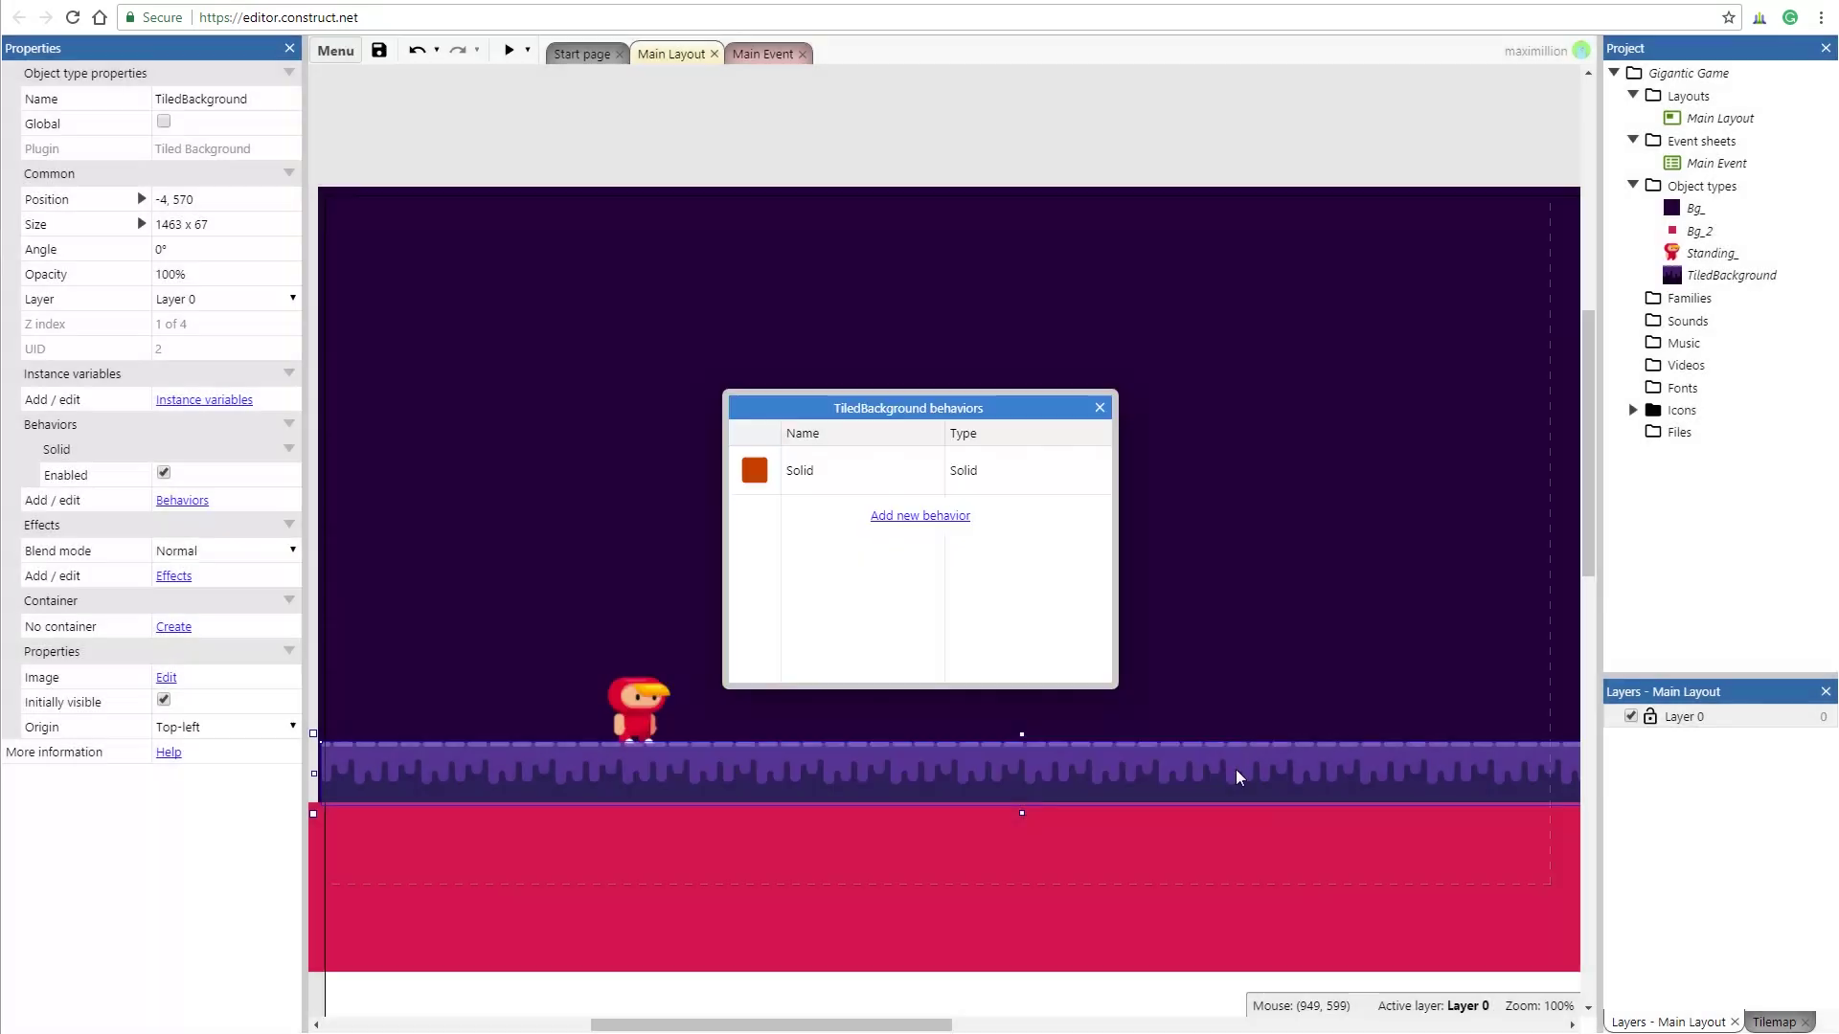
pyautogui.click(1099, 408)
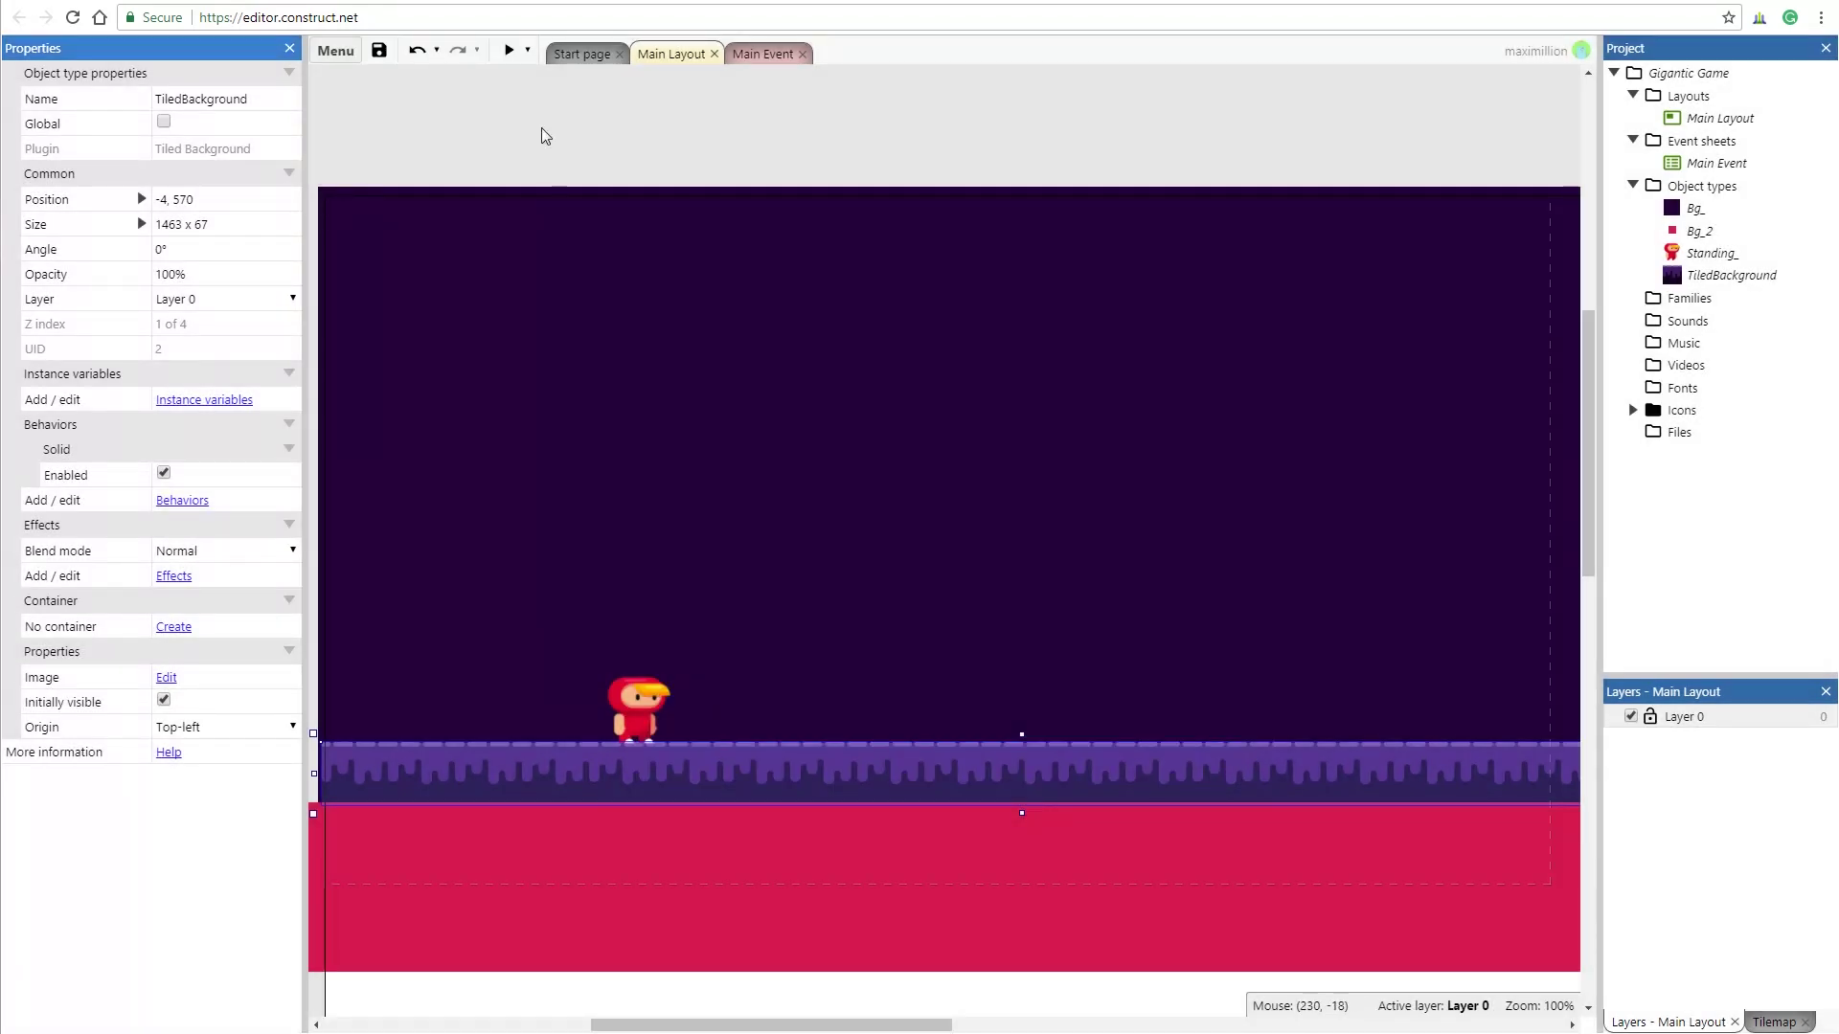
# - Preview the game, test the hero's running in both directions and jumping on the ground, and close the preview
pyautogui.click(510, 51)
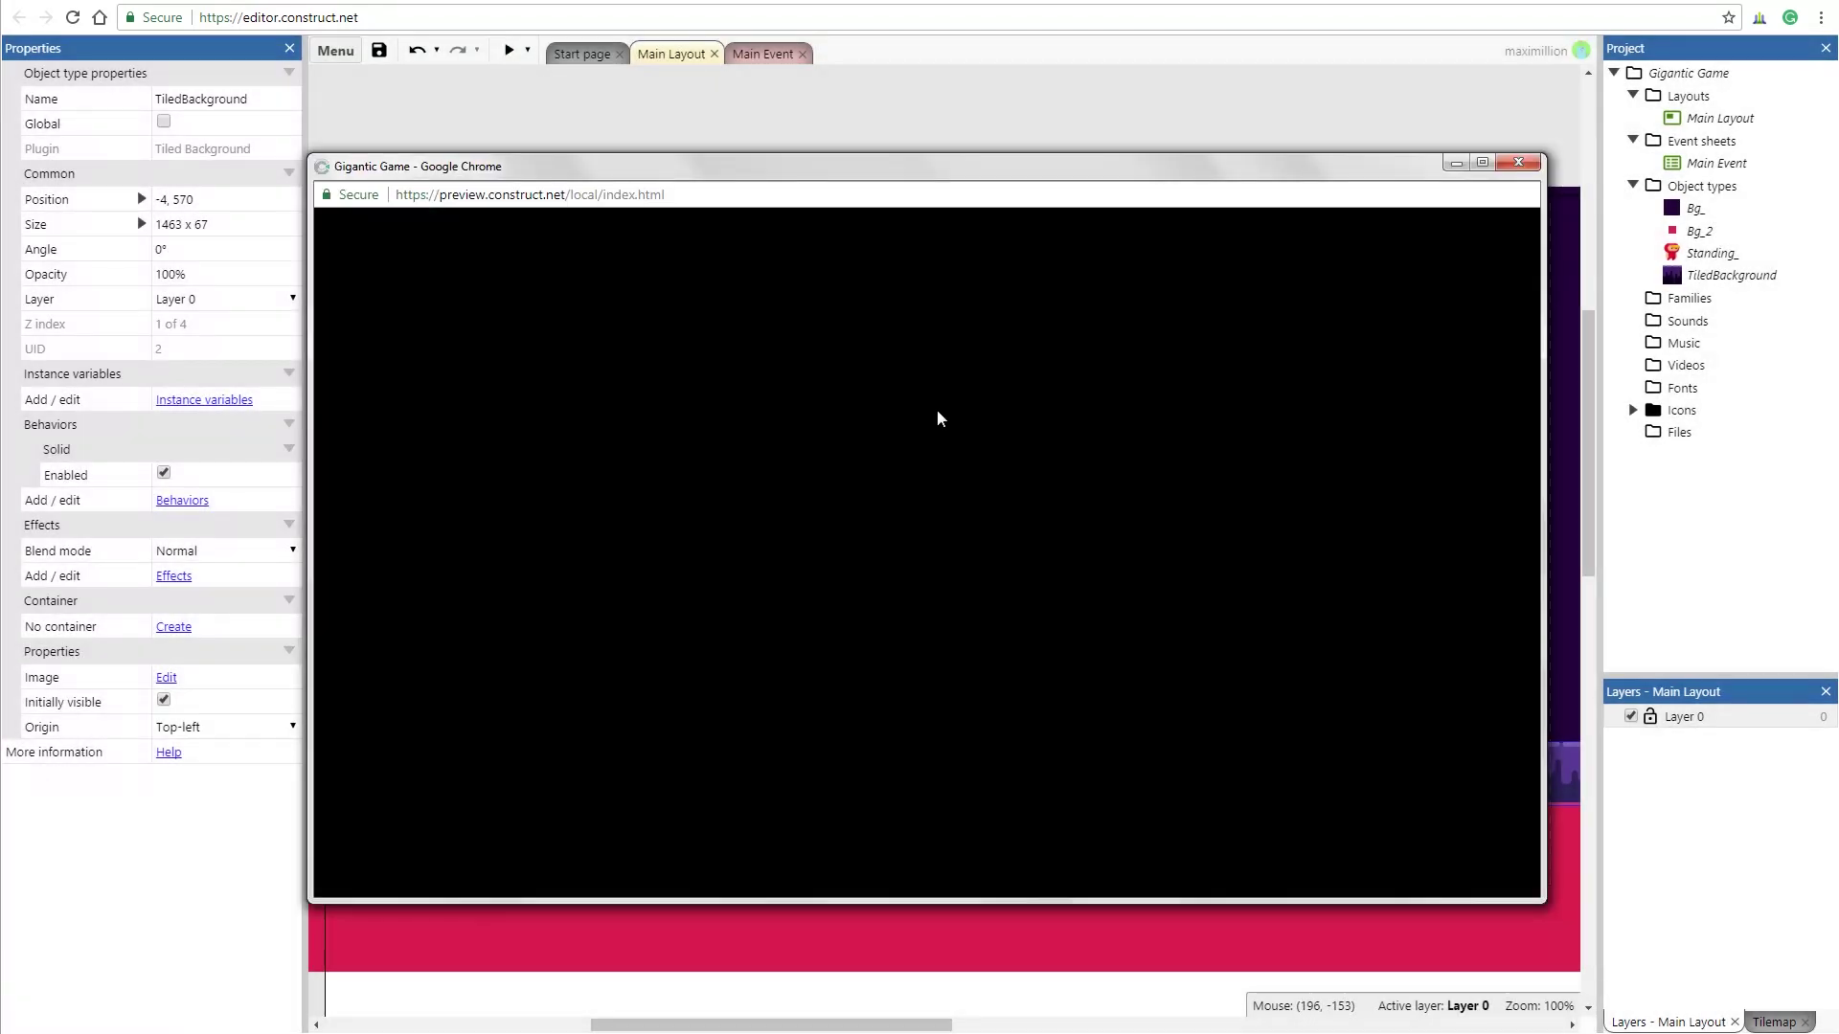
pyautogui.press('Right')
pyautogui.press('Left')
pyautogui.press('Up')
pyautogui.press('Right')
pyautogui.press('Up')
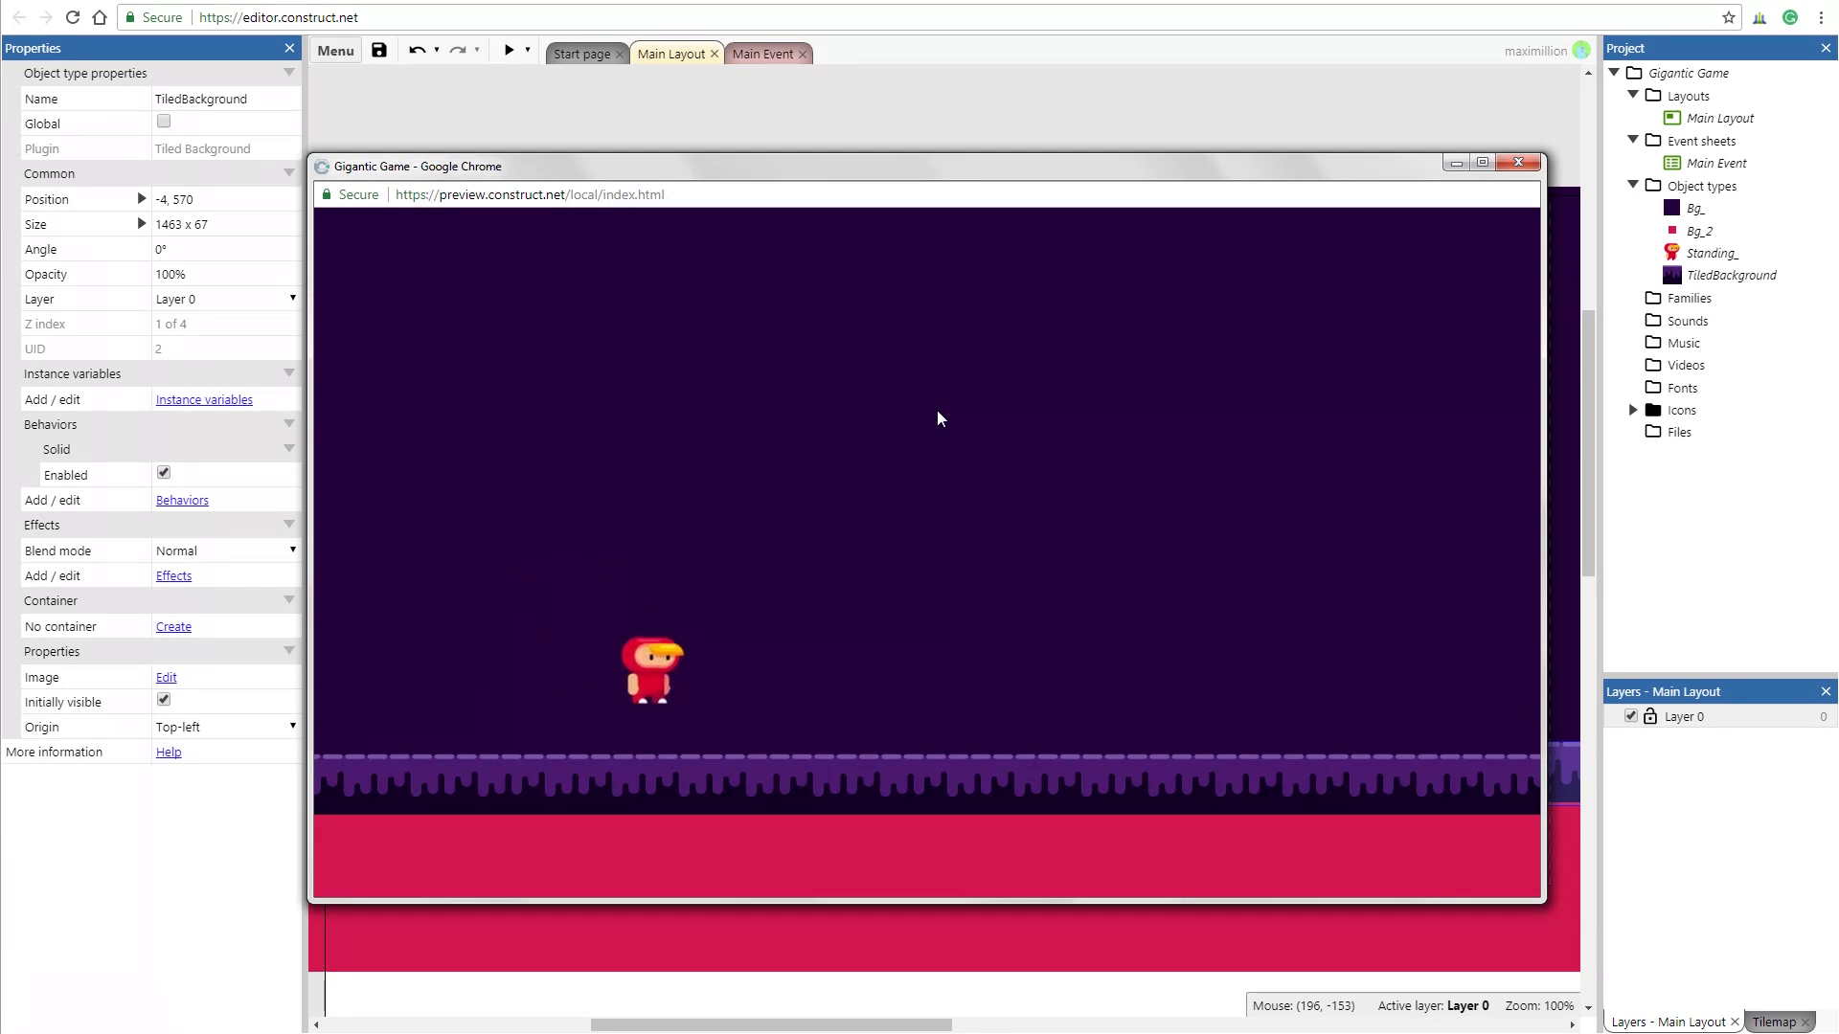
pyautogui.press('Left')
pyautogui.press('Up')
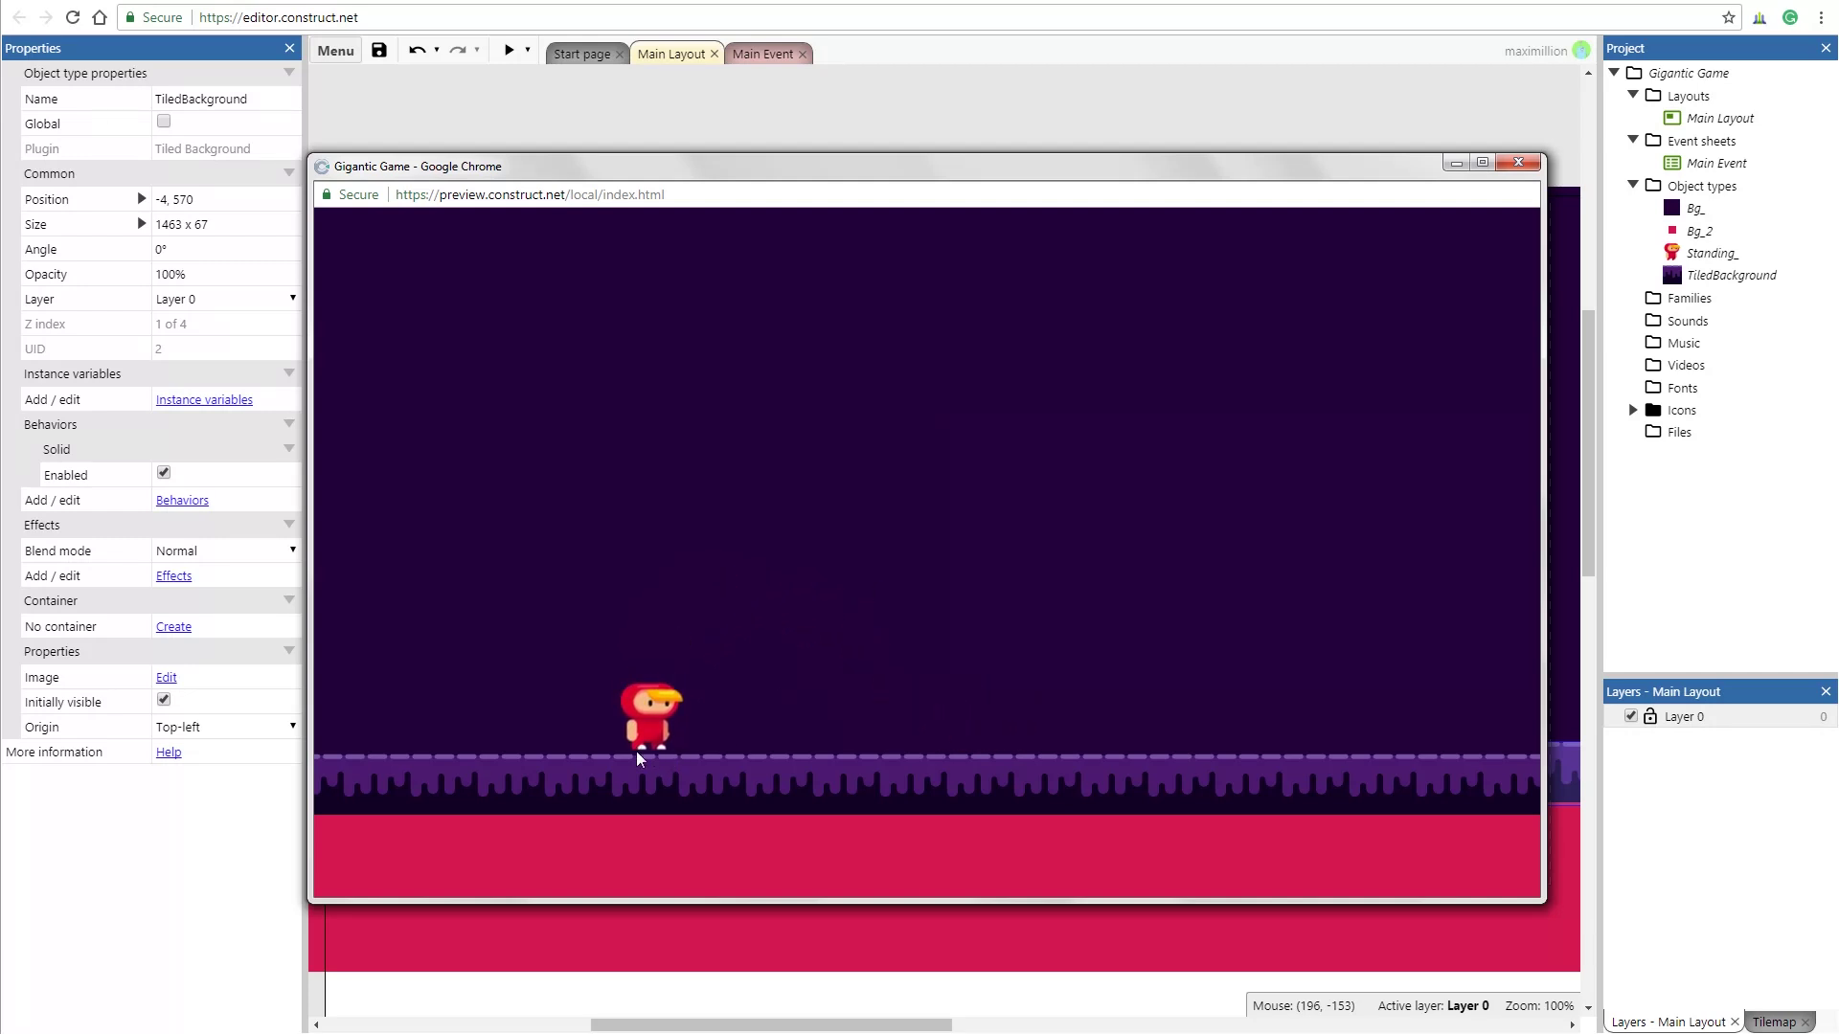
pyautogui.click(1517, 163)
# - Pull the four corners of the hero's collision polygon inward, the lower-right one to about 102, 108, and check the result in a preview
pyautogui.click(641, 706)
pyautogui.doubleClick(644, 710)
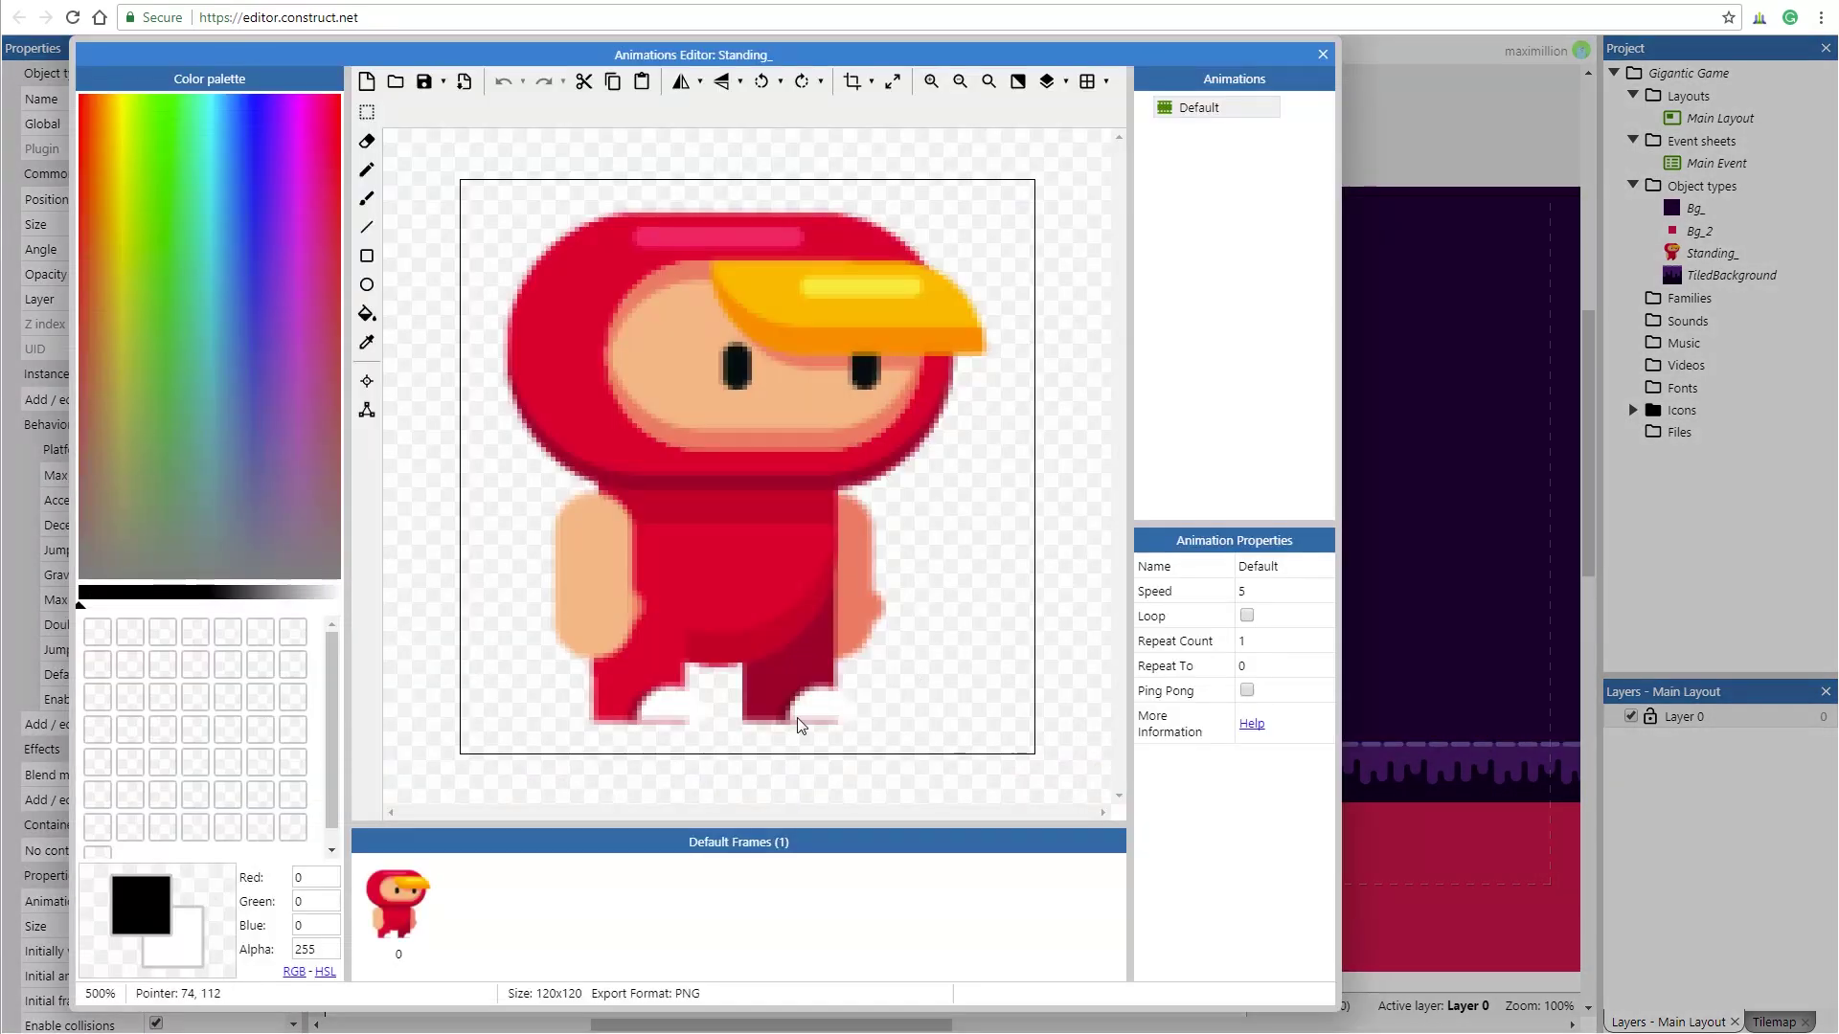
pyautogui.click(368, 411)
pyautogui.moveTo(1035, 754); pyautogui.dragTo(948, 696)
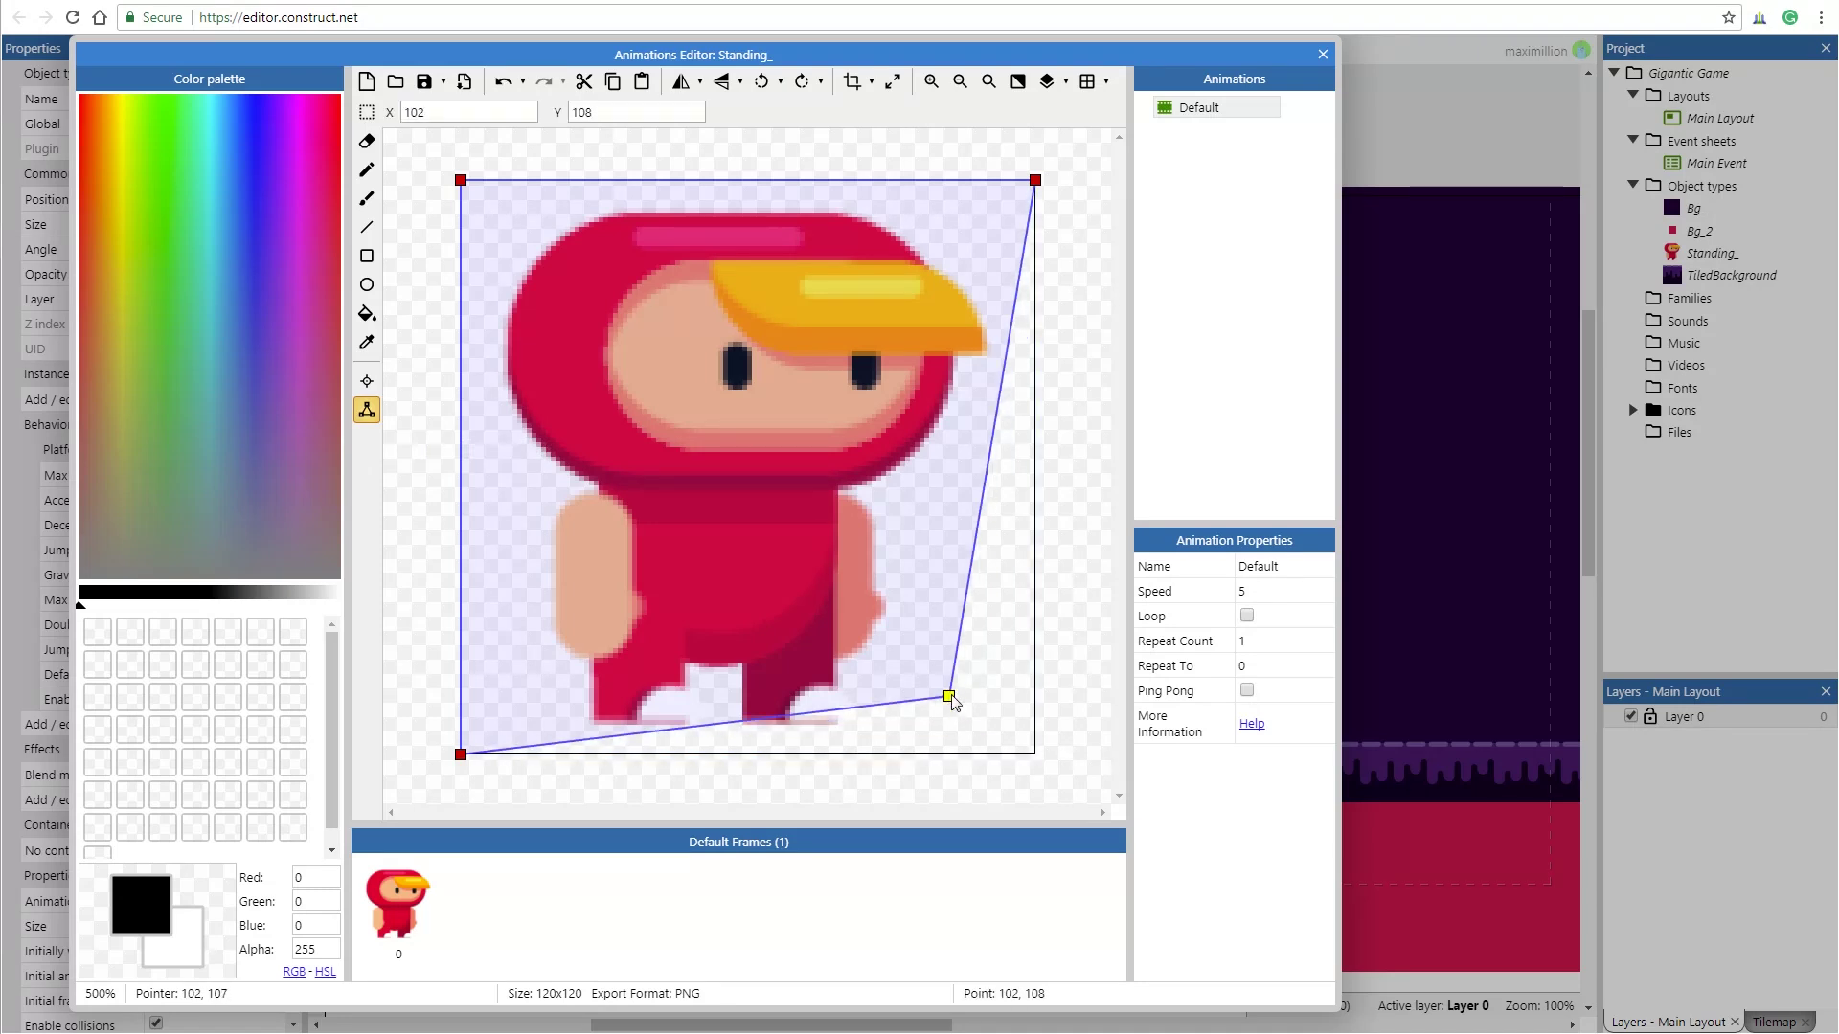
pyautogui.moveTo(460, 754); pyautogui.dragTo(503, 705)
pyautogui.moveTo(460, 179); pyautogui.dragTo(553, 246)
pyautogui.moveTo(1036, 179); pyautogui.dragTo(905, 246)
pyautogui.click(1323, 54)
pyautogui.press('F5')
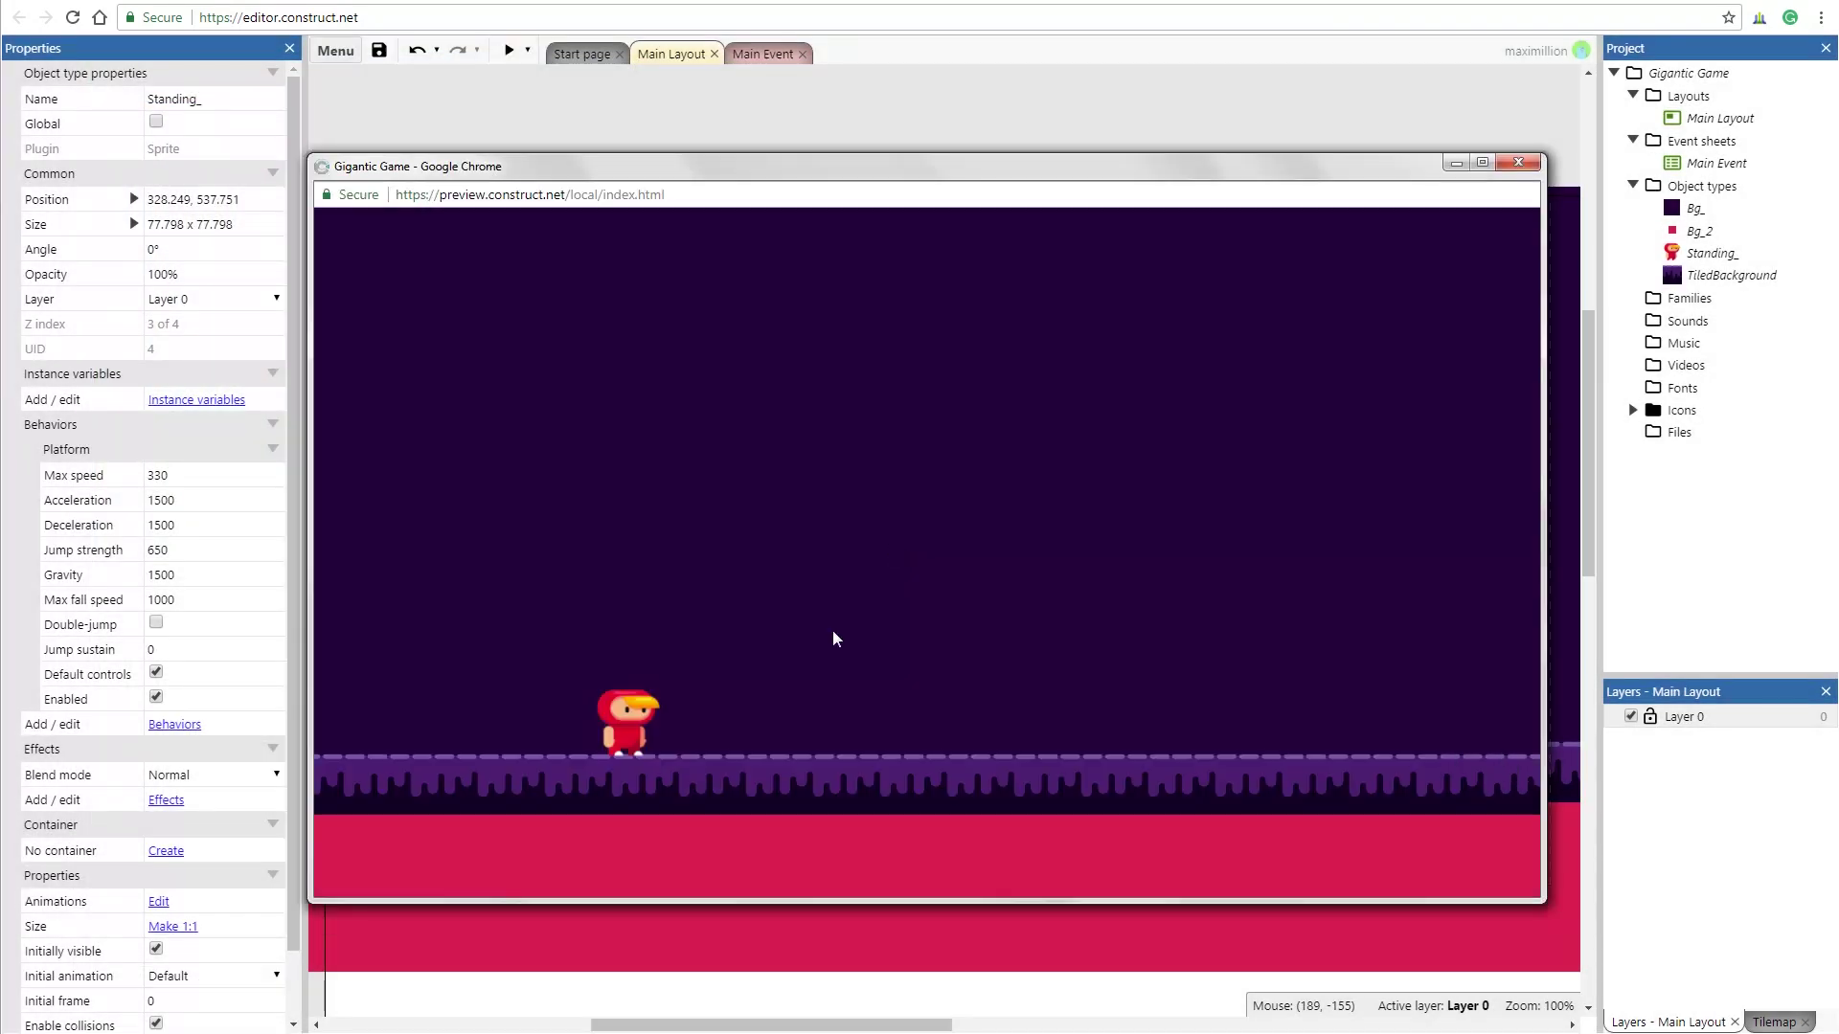
pyautogui.click(1535, 159)
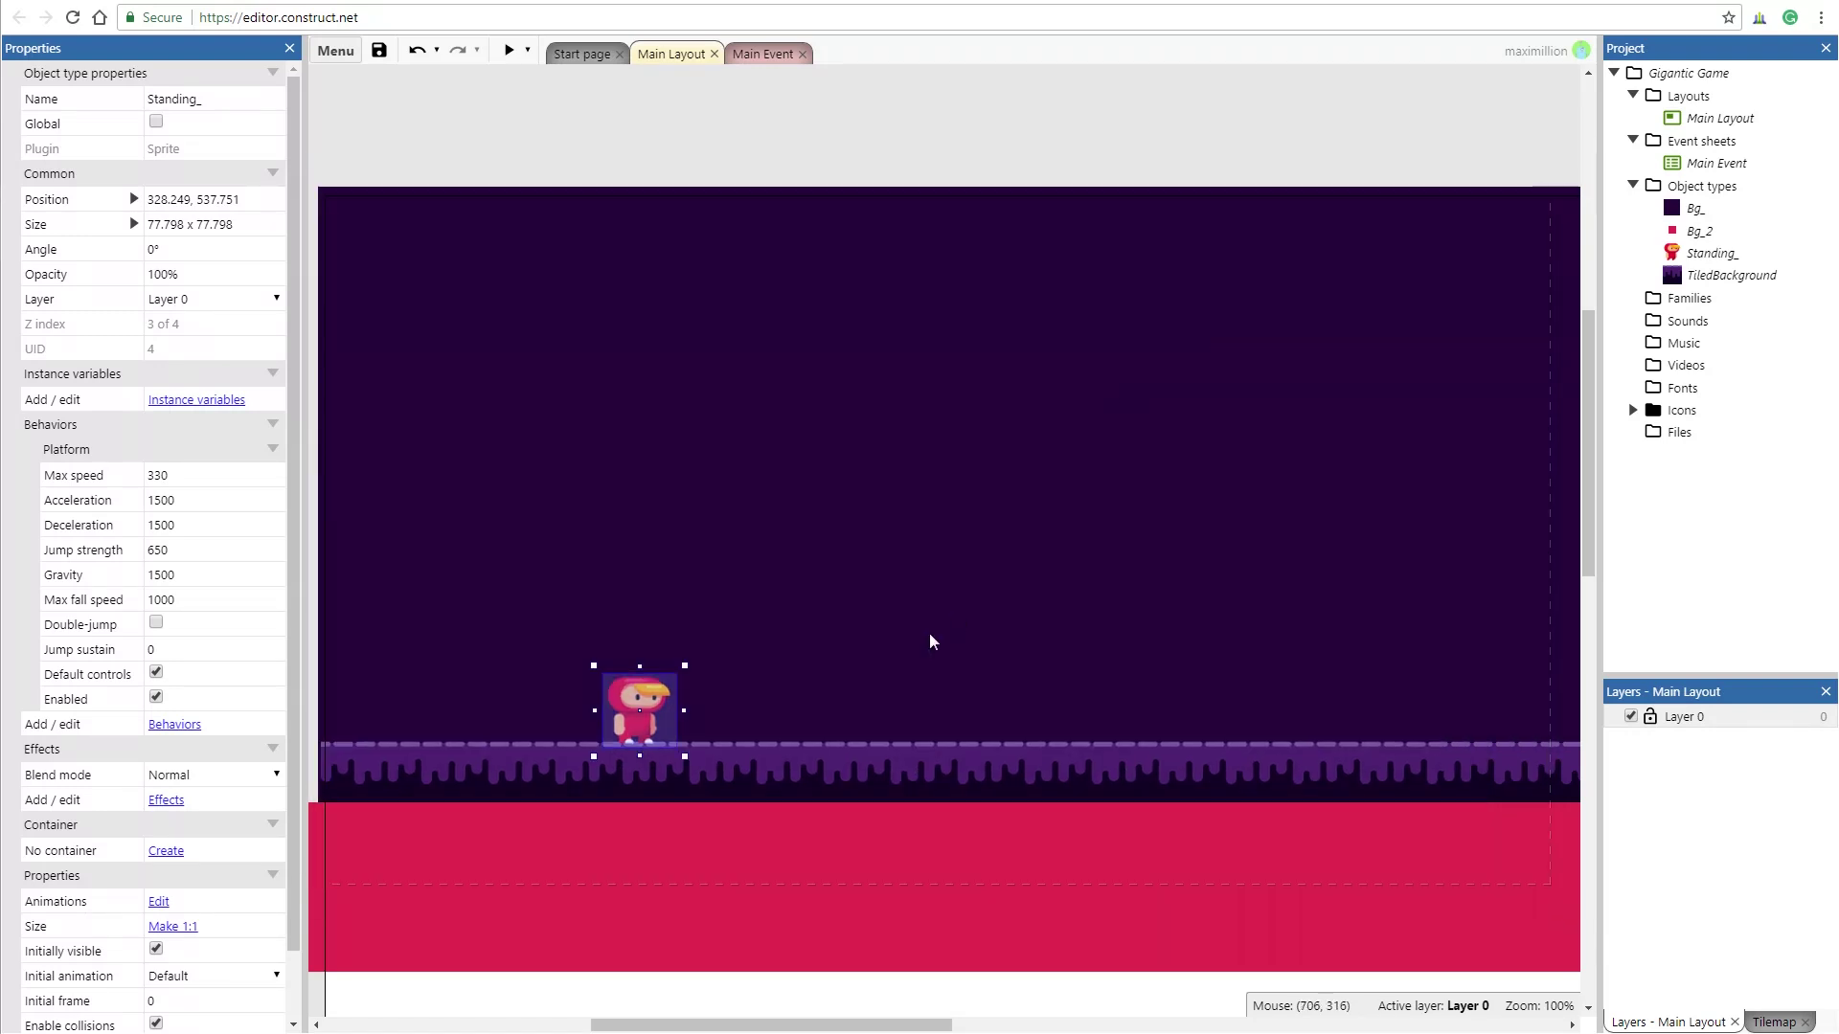
# - Rename the hero's Default animation to Stand
pyautogui.doubleClick(651, 693)
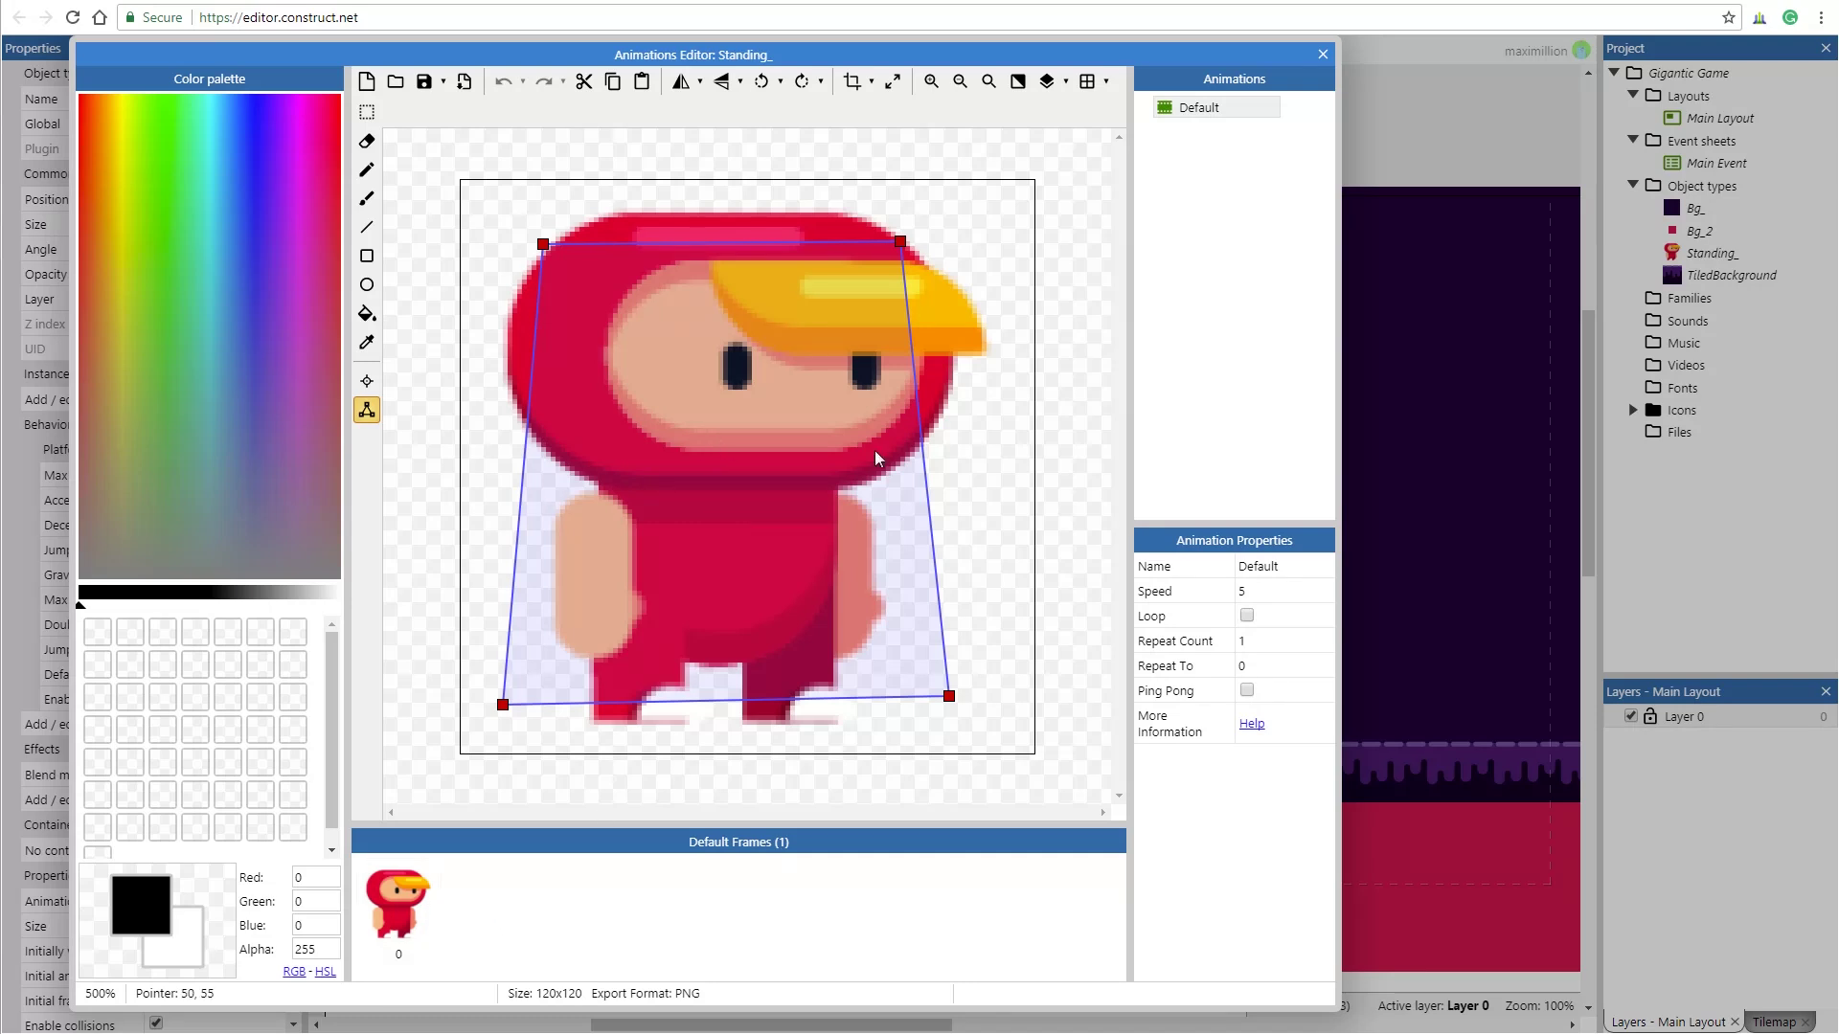
pyautogui.rightClick(1193, 105)
pyautogui.click(1235, 107)
pyautogui.write('Stanf')
pyautogui.press('BackSpace')
pyautogui.write('d')
pyautogui.press('Return')
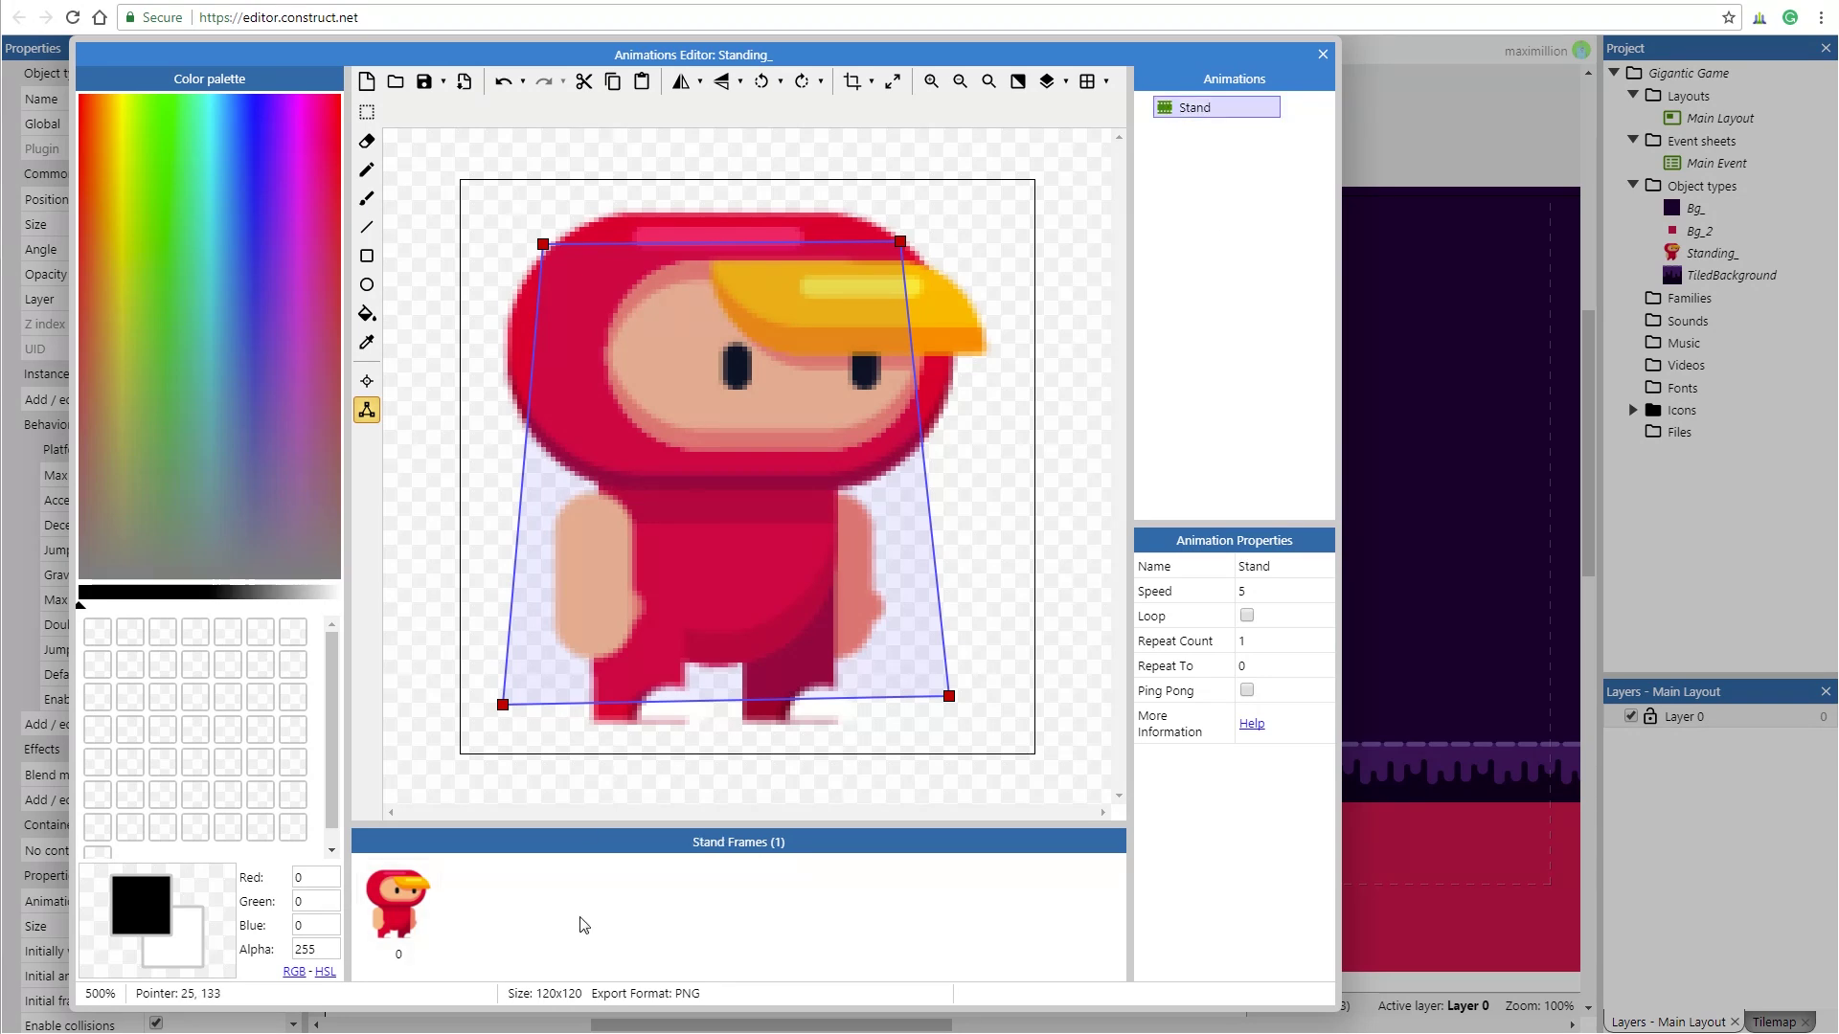
# - Import Standing_00001 through Standing_00007 from the Hero/Standing folder as additional frames of the Stand animation
pyautogui.rightClick(493, 908)
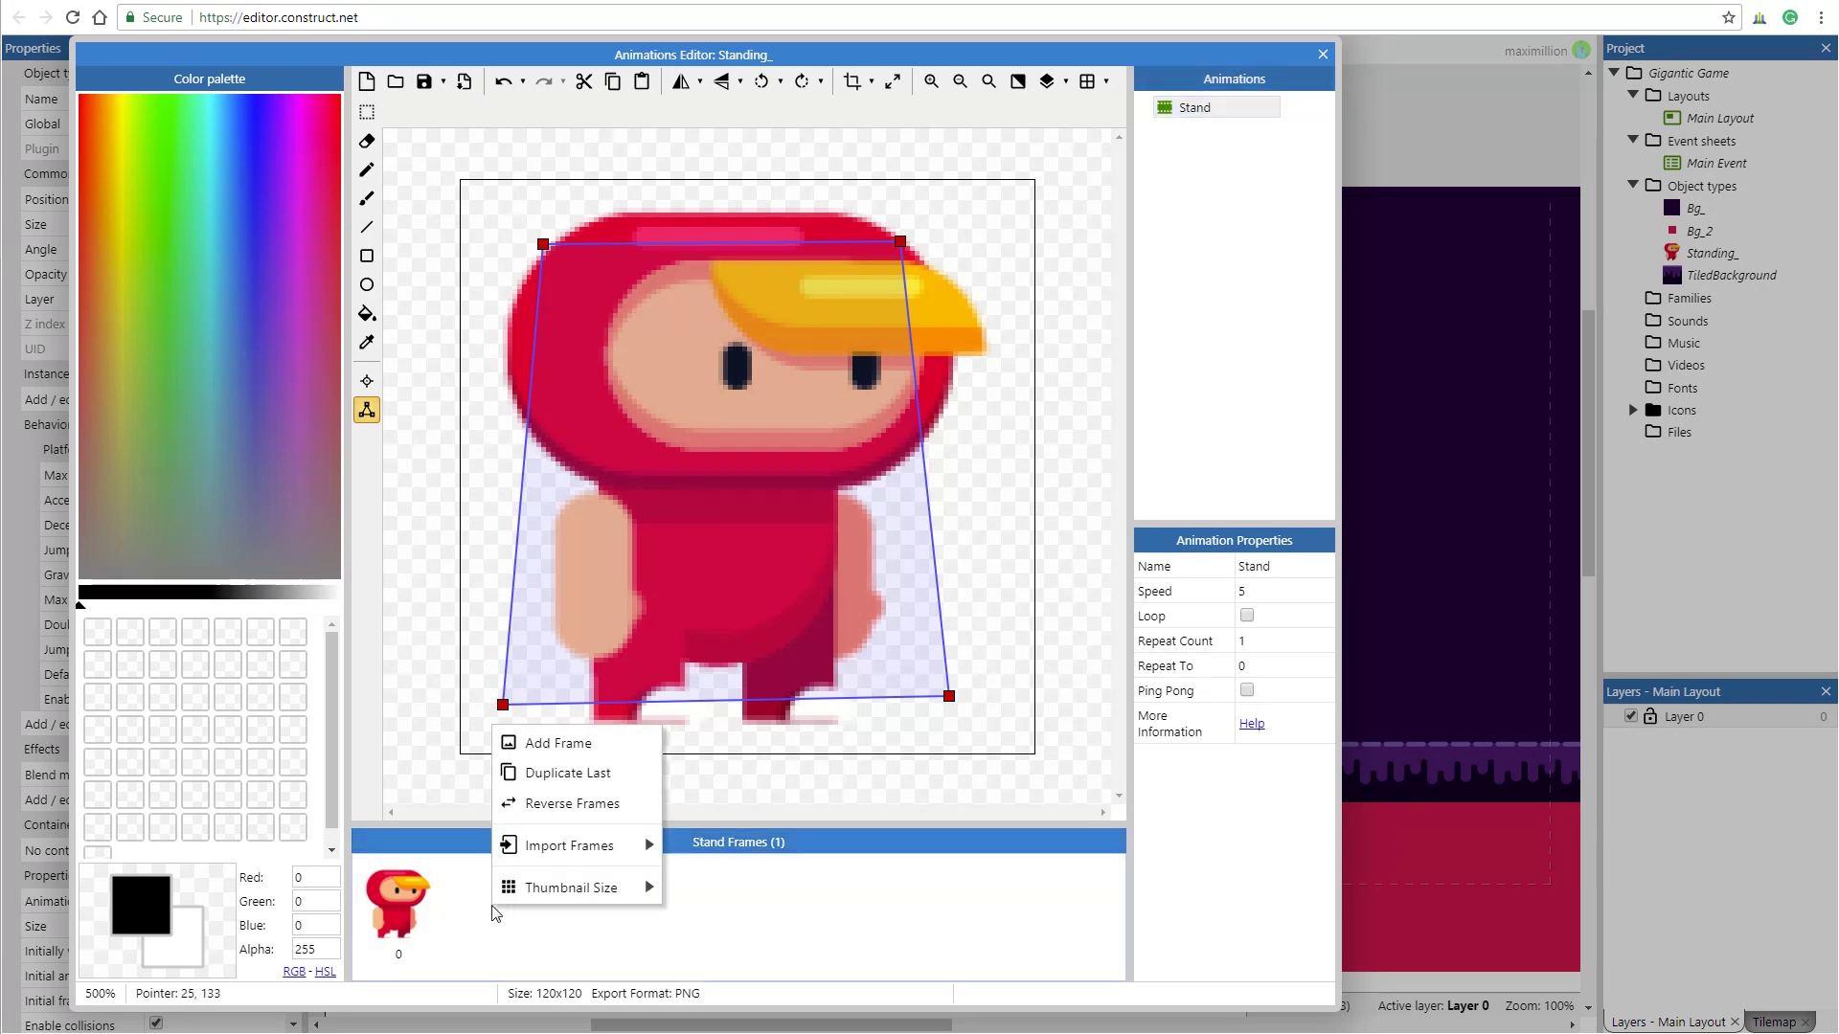
pyautogui.moveTo(575, 844)
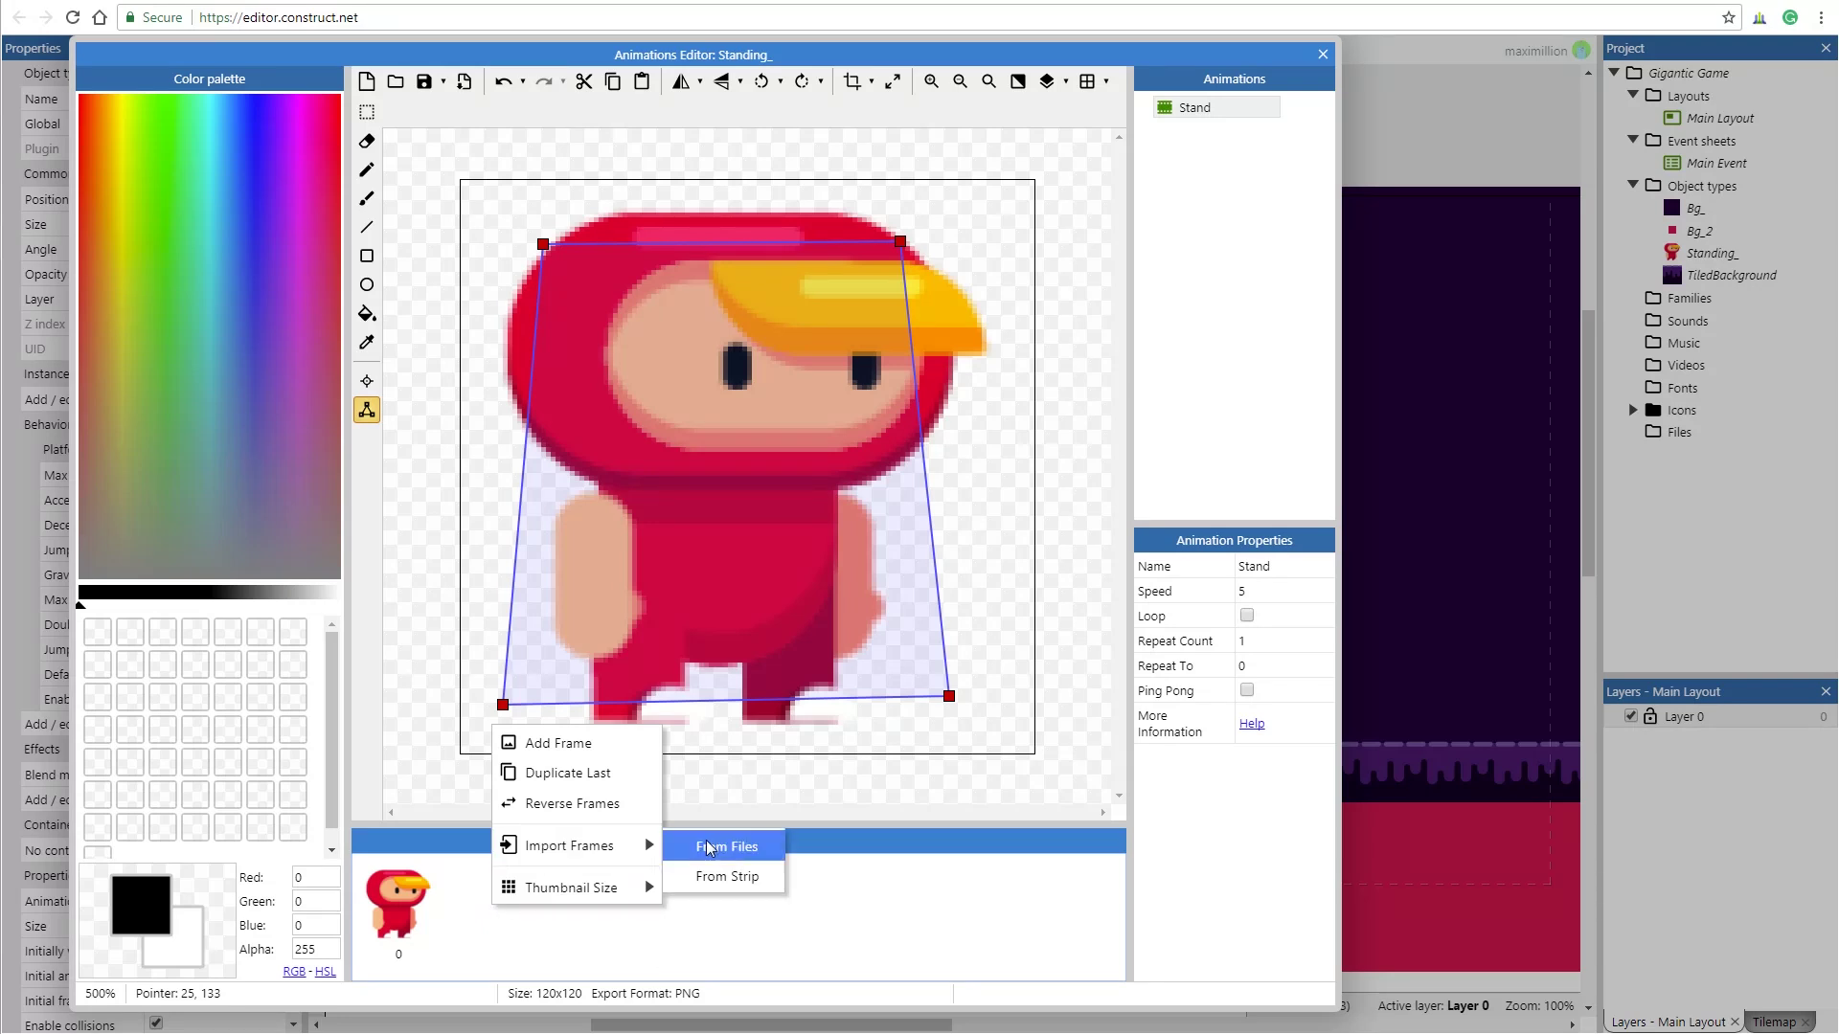
pyautogui.click(767, 849)
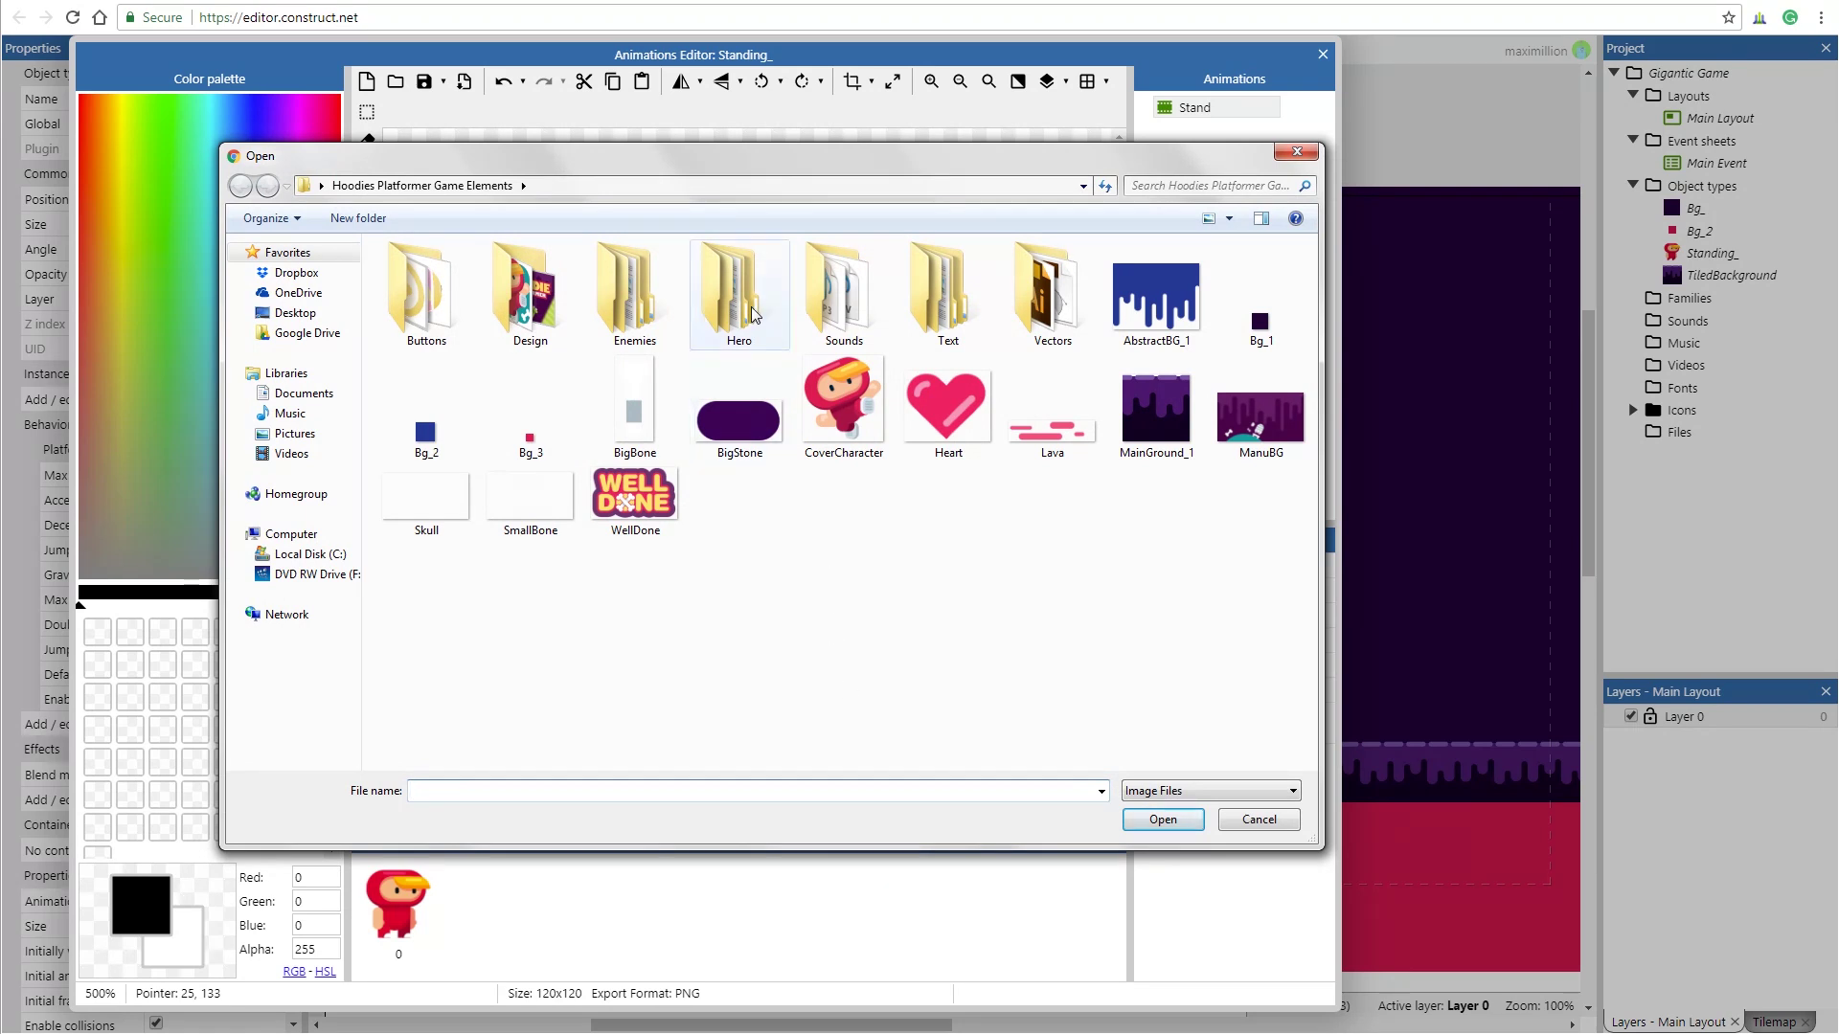
pyautogui.doubleClick(766, 340)
pyautogui.doubleClick(448, 316)
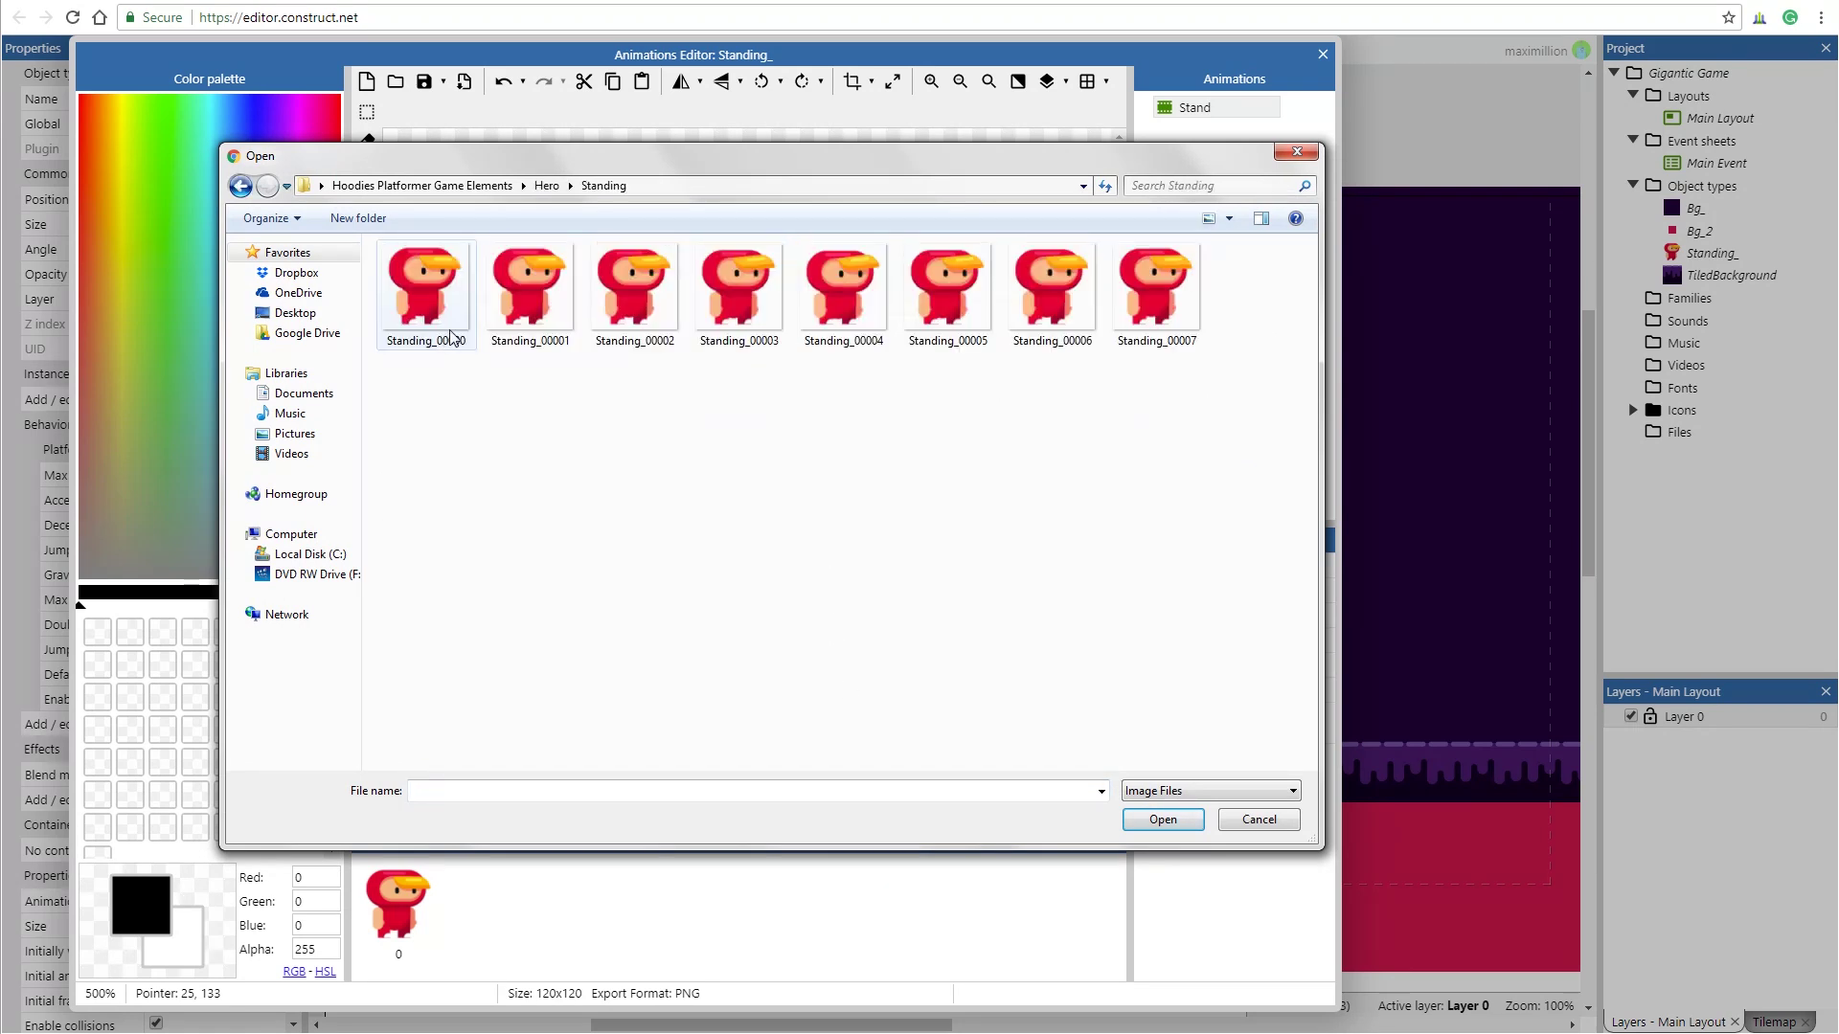
pyautogui.moveTo(514, 416); pyautogui.dragTo(1218, 242)
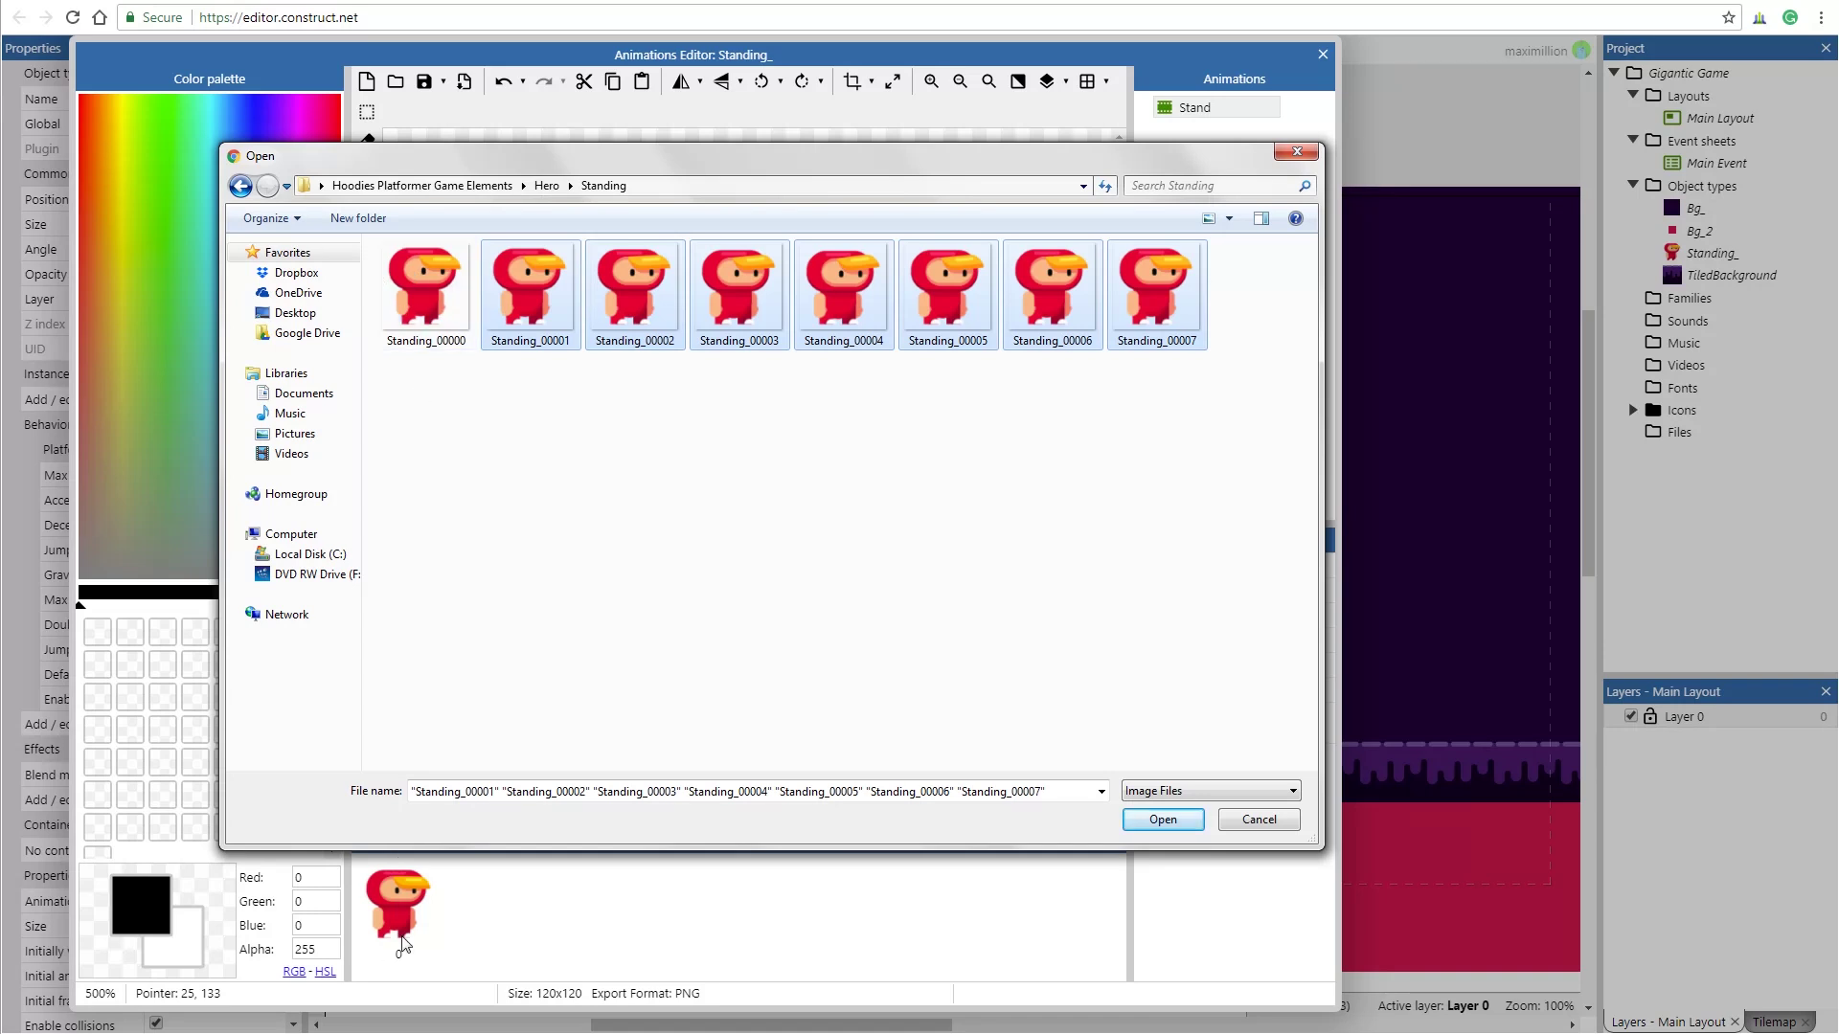
pyautogui.click(1162, 820)
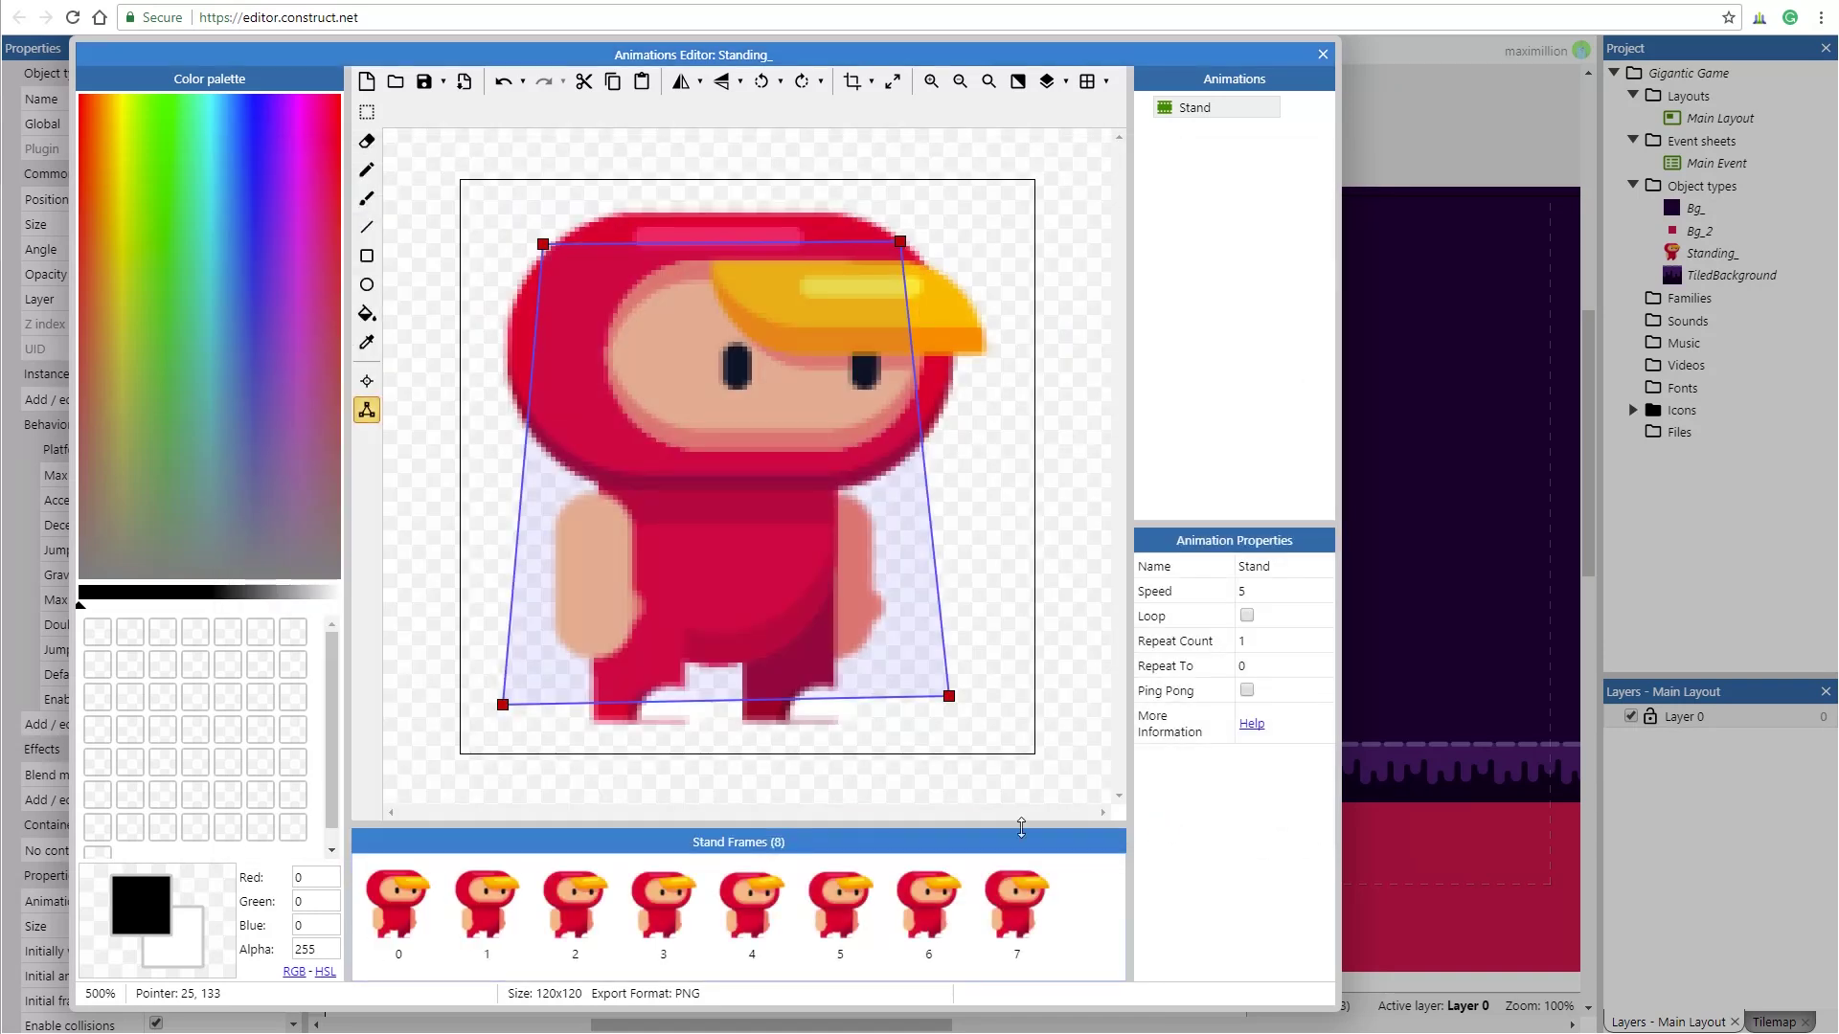
# - Apply frame 0's collision polygon to the whole Stand animation and check it on several other frames
pyautogui.click(470, 915)
pyautogui.click(397, 910)
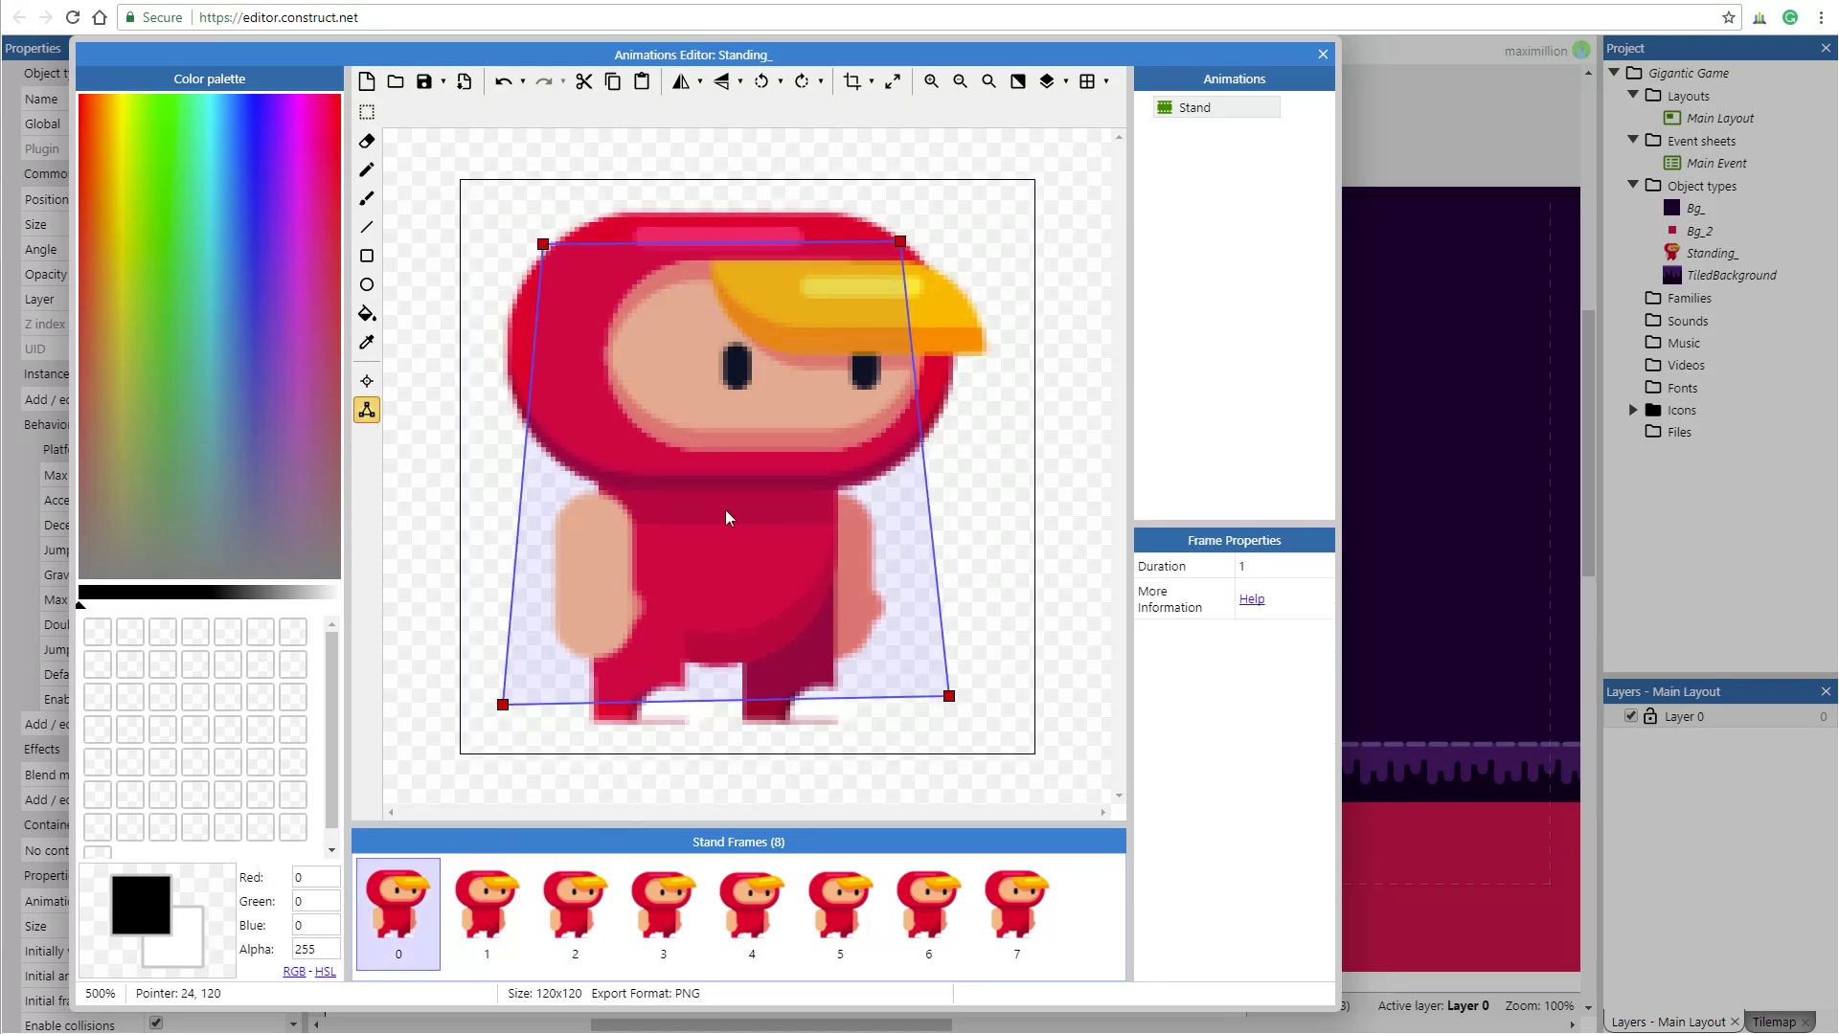
pyautogui.rightClick(745, 489)
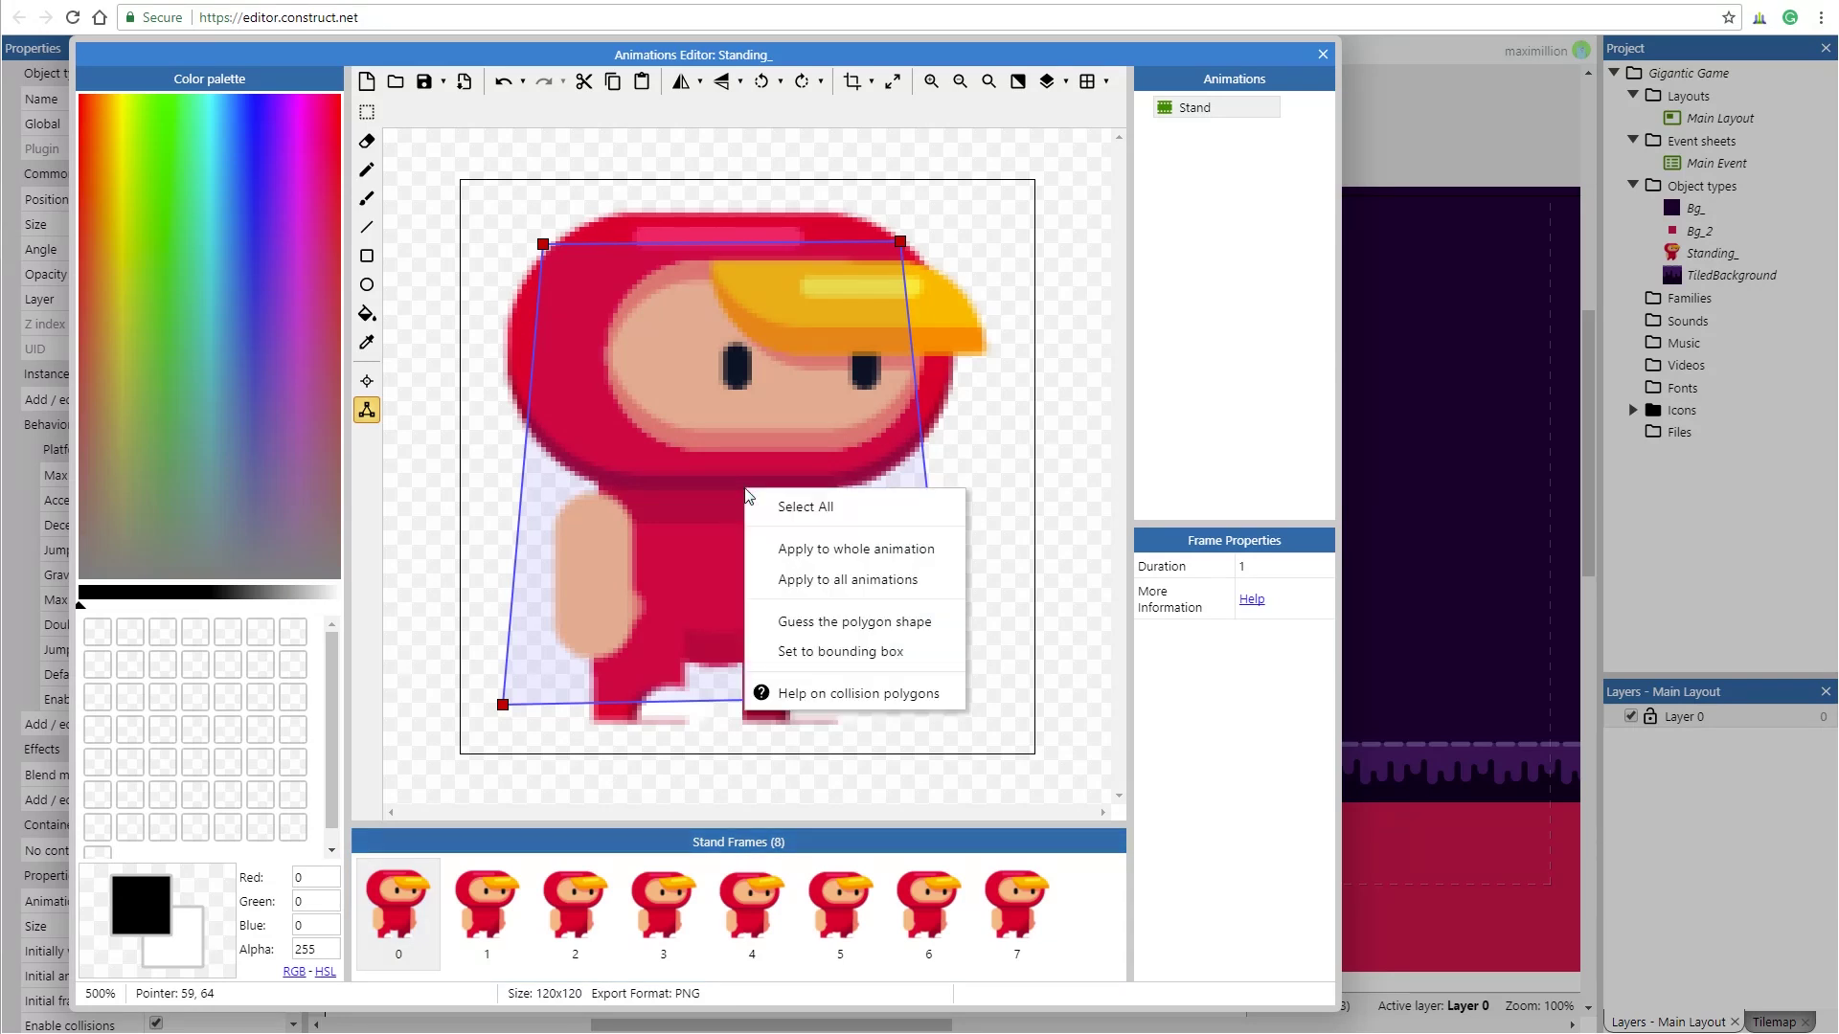
pyautogui.click(817, 548)
pyautogui.click(487, 905)
pyautogui.click(575, 905)
pyautogui.click(742, 910)
pyautogui.click(397, 910)
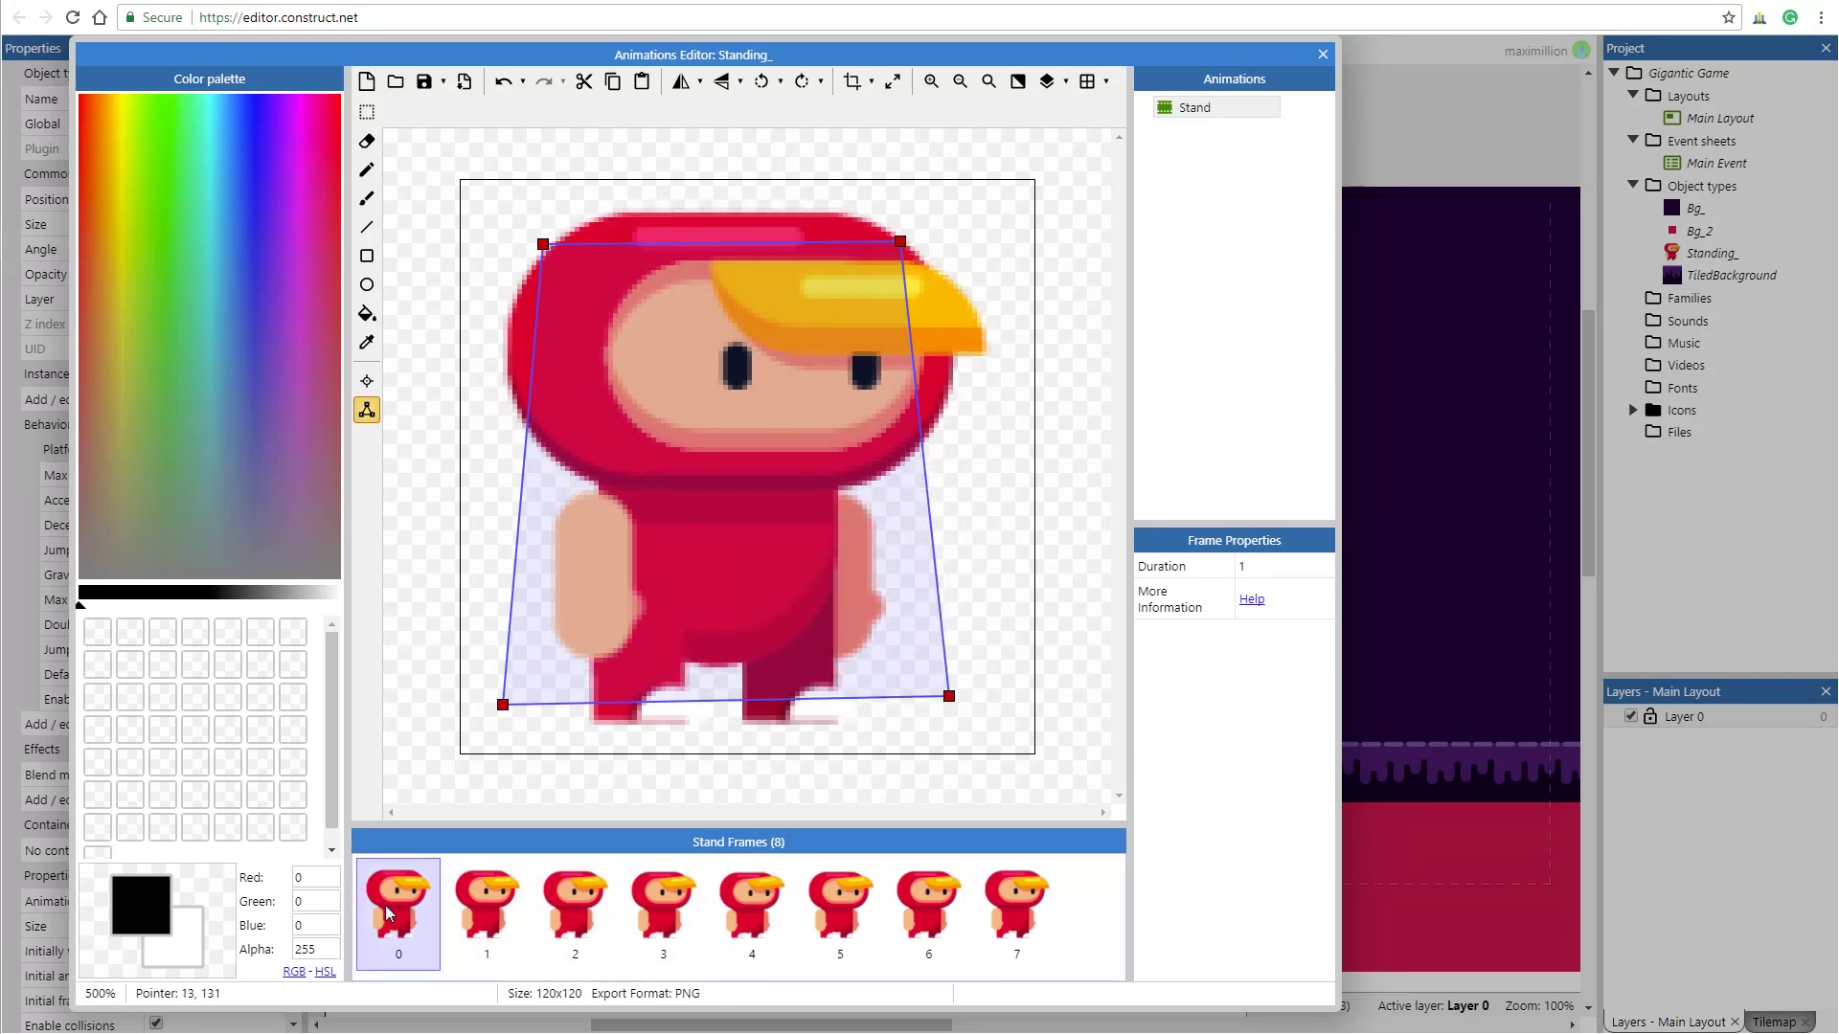
# - Set the Stand animation to loop at a speed of 15 and close the animations editor
pyautogui.click(1172, 111)
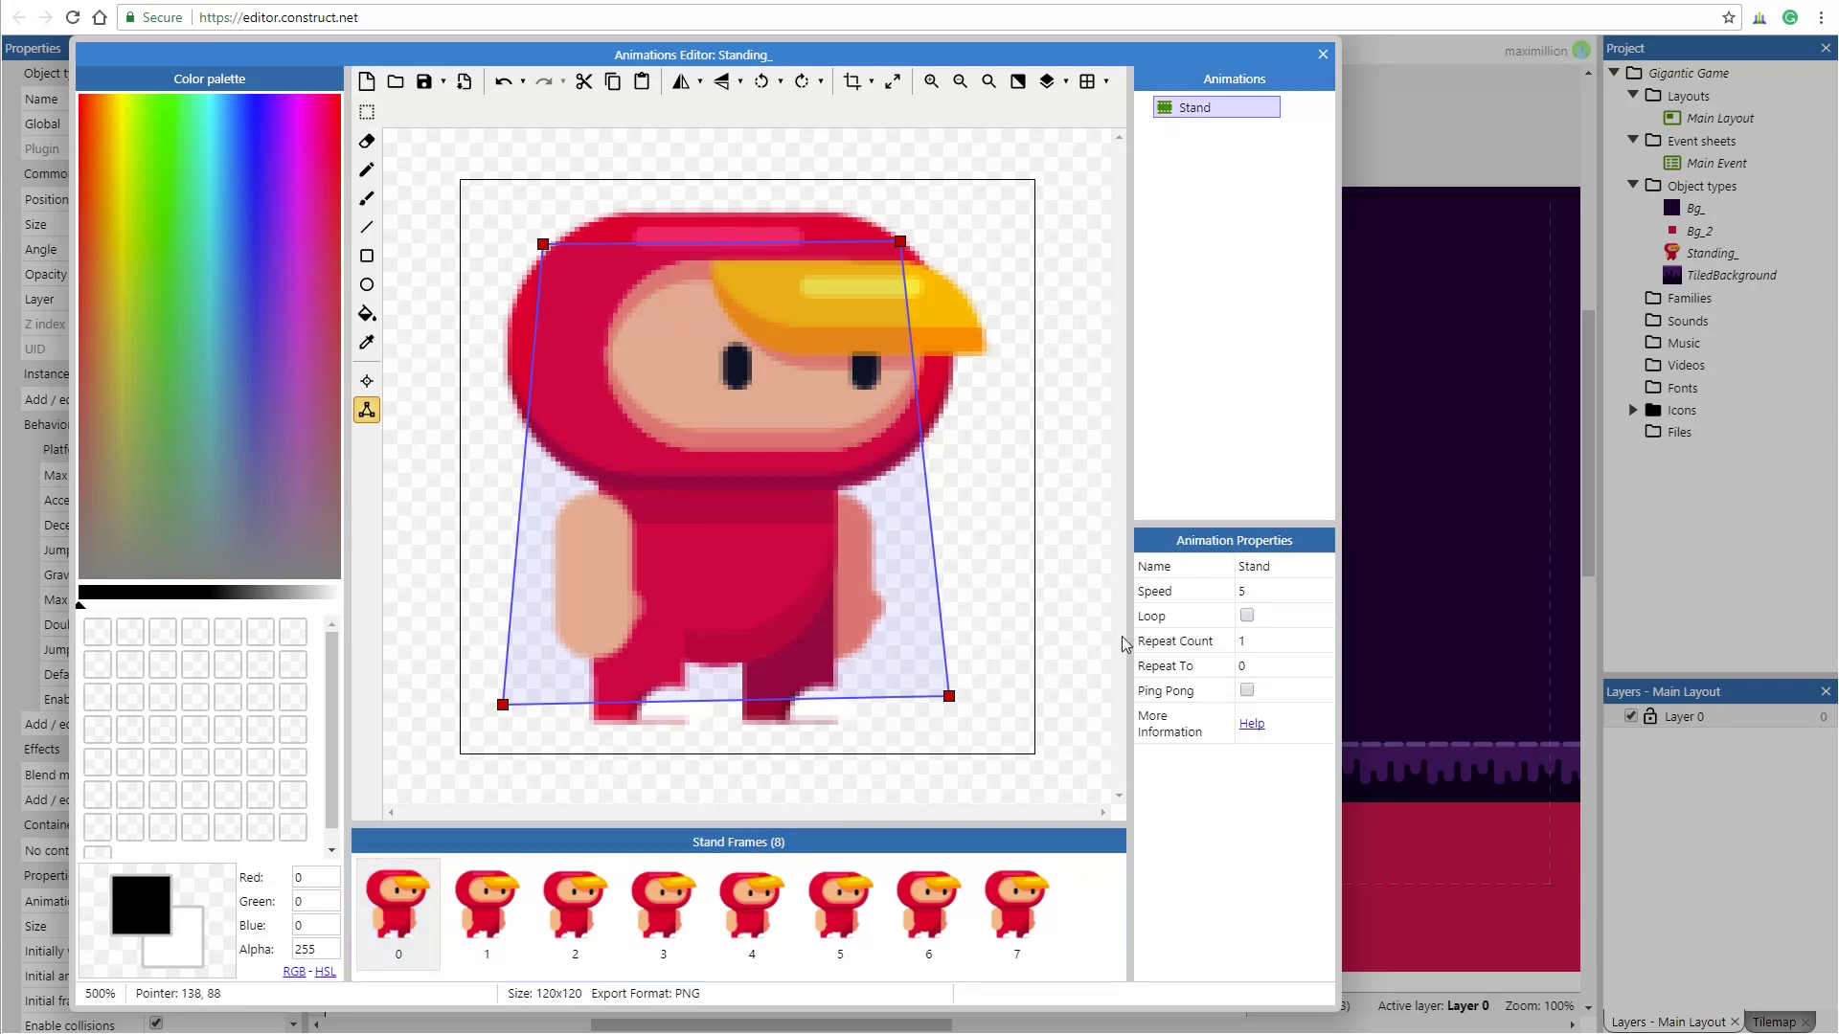
pyautogui.click(1246, 618)
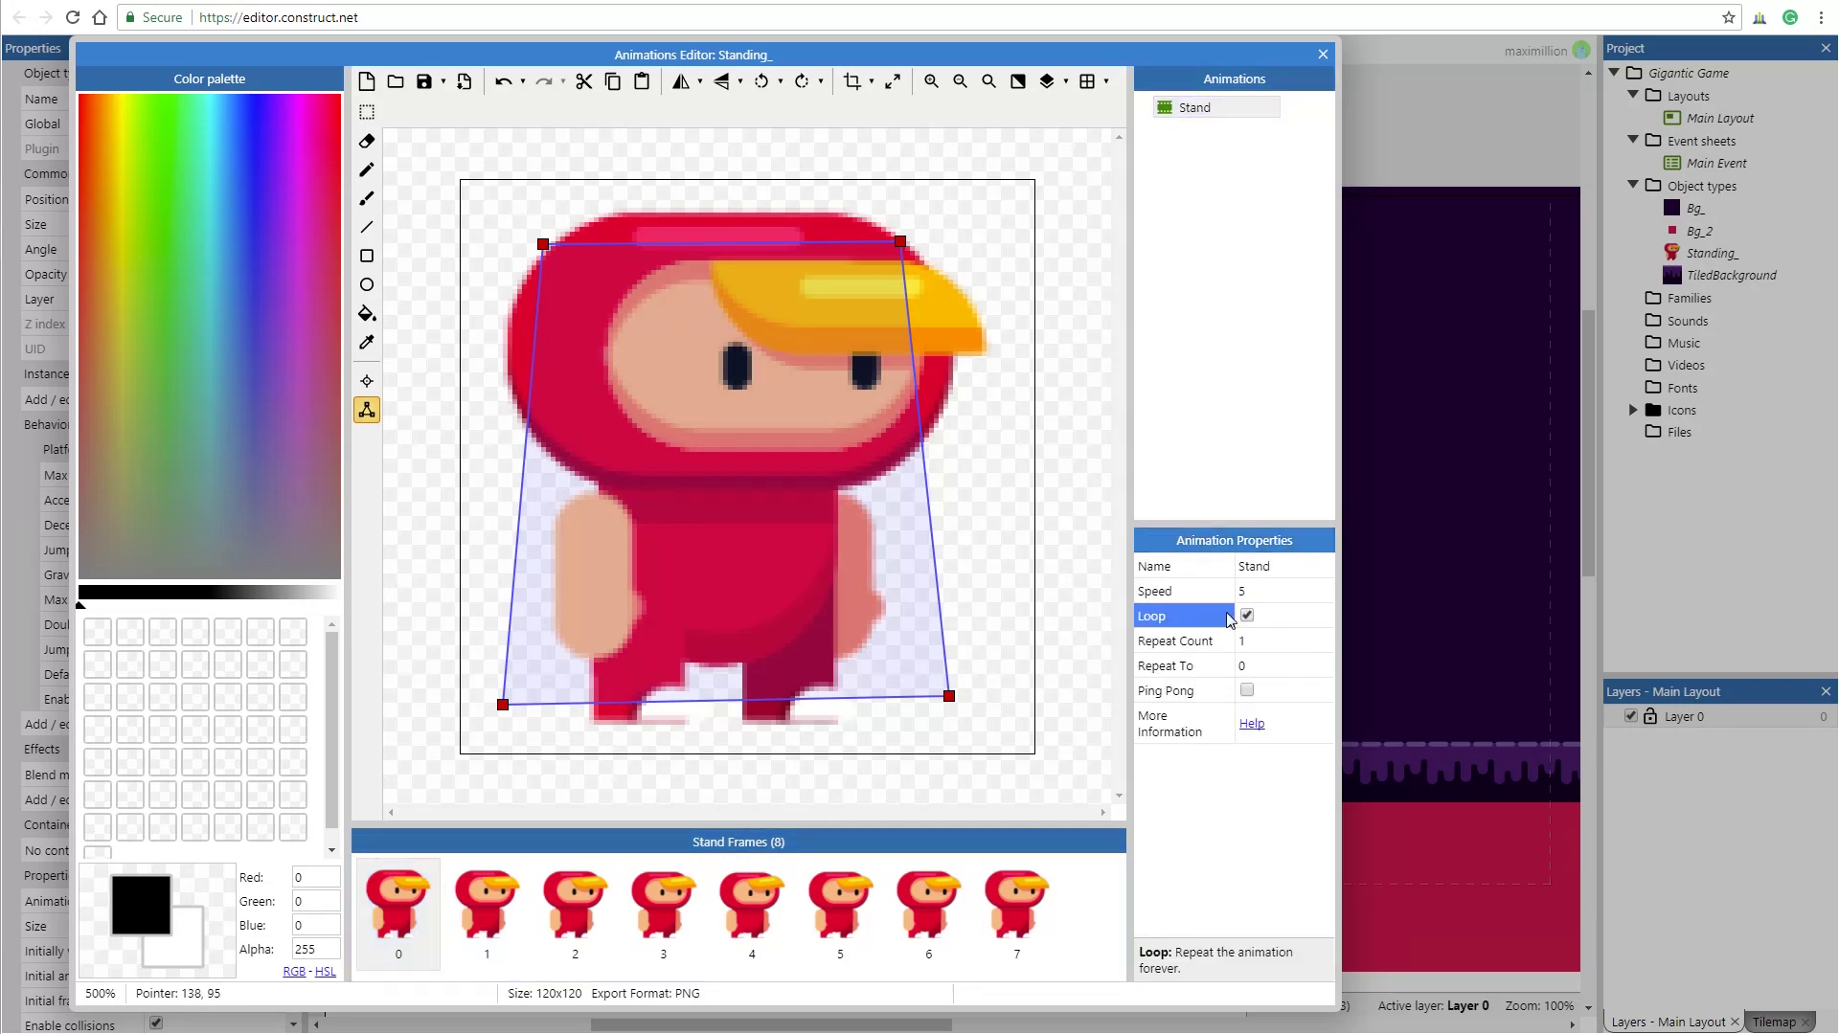
pyautogui.click(1247, 590)
pyautogui.write('10')
pyautogui.click(1322, 53)
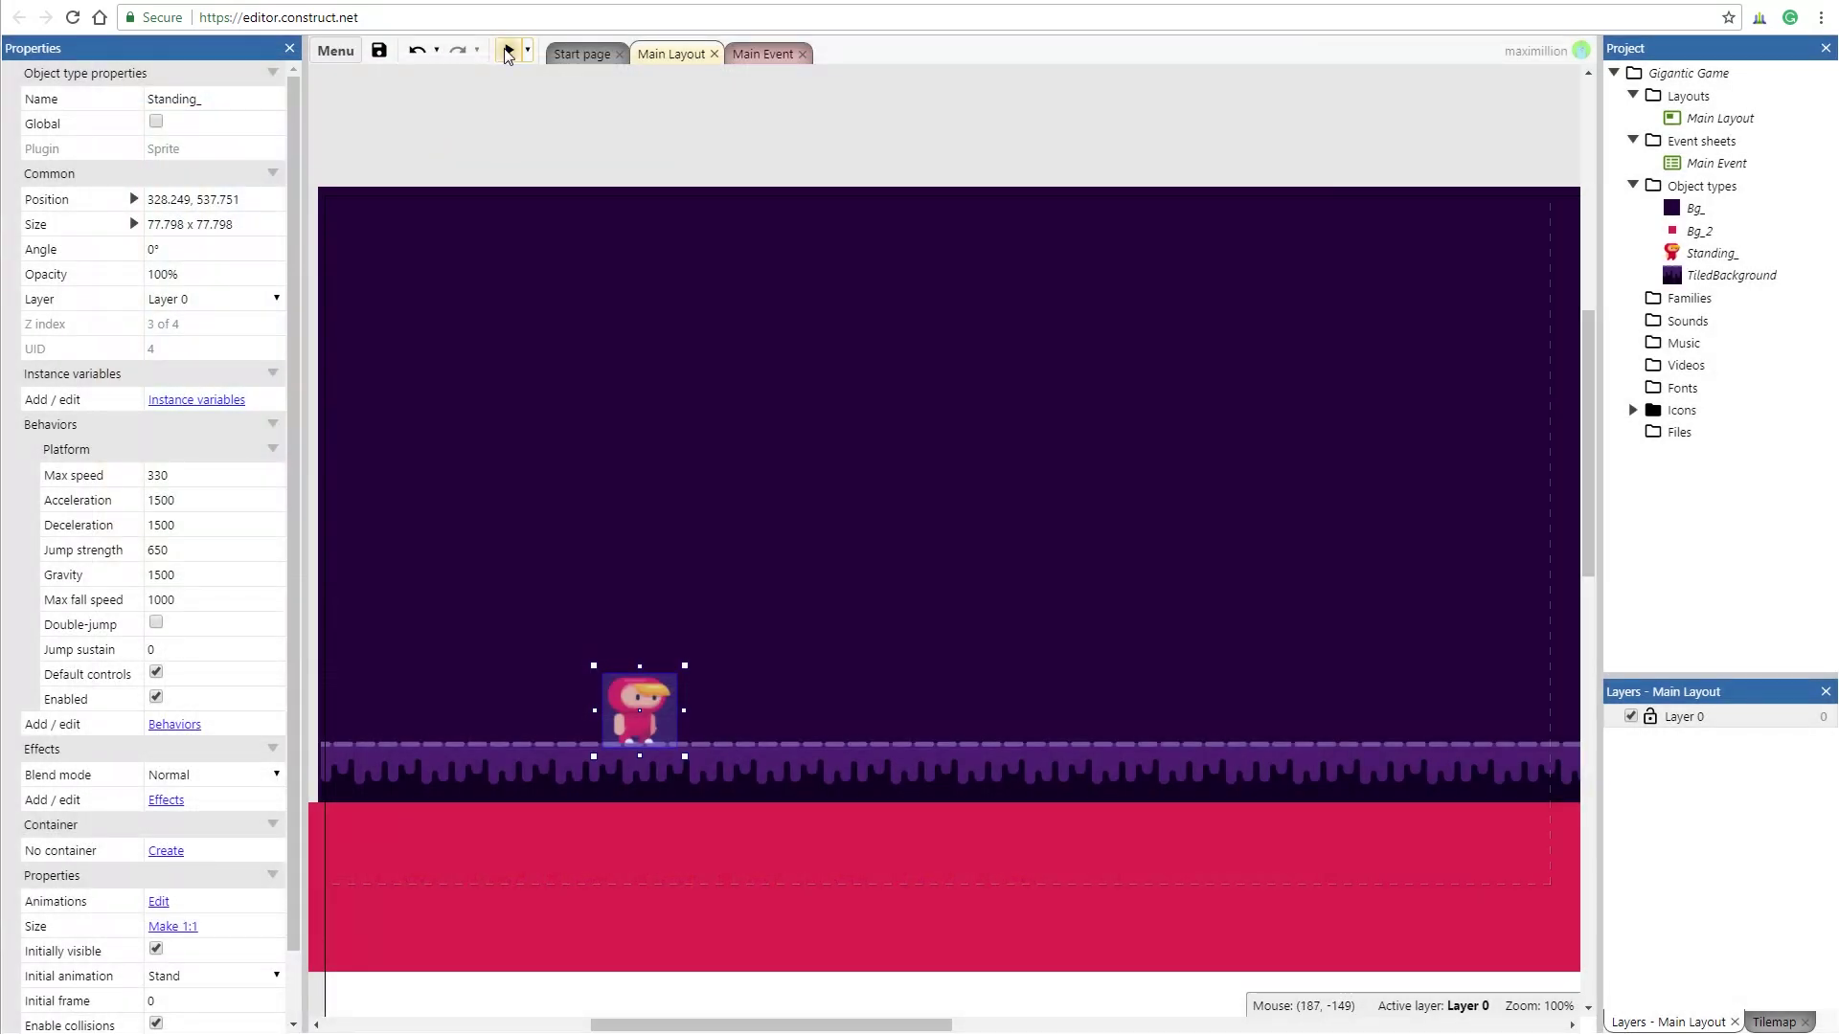
# - Preview the game and move the hero both ways and jump to check the looping Stand animation
pyautogui.press('F5')
pyautogui.press('Right')
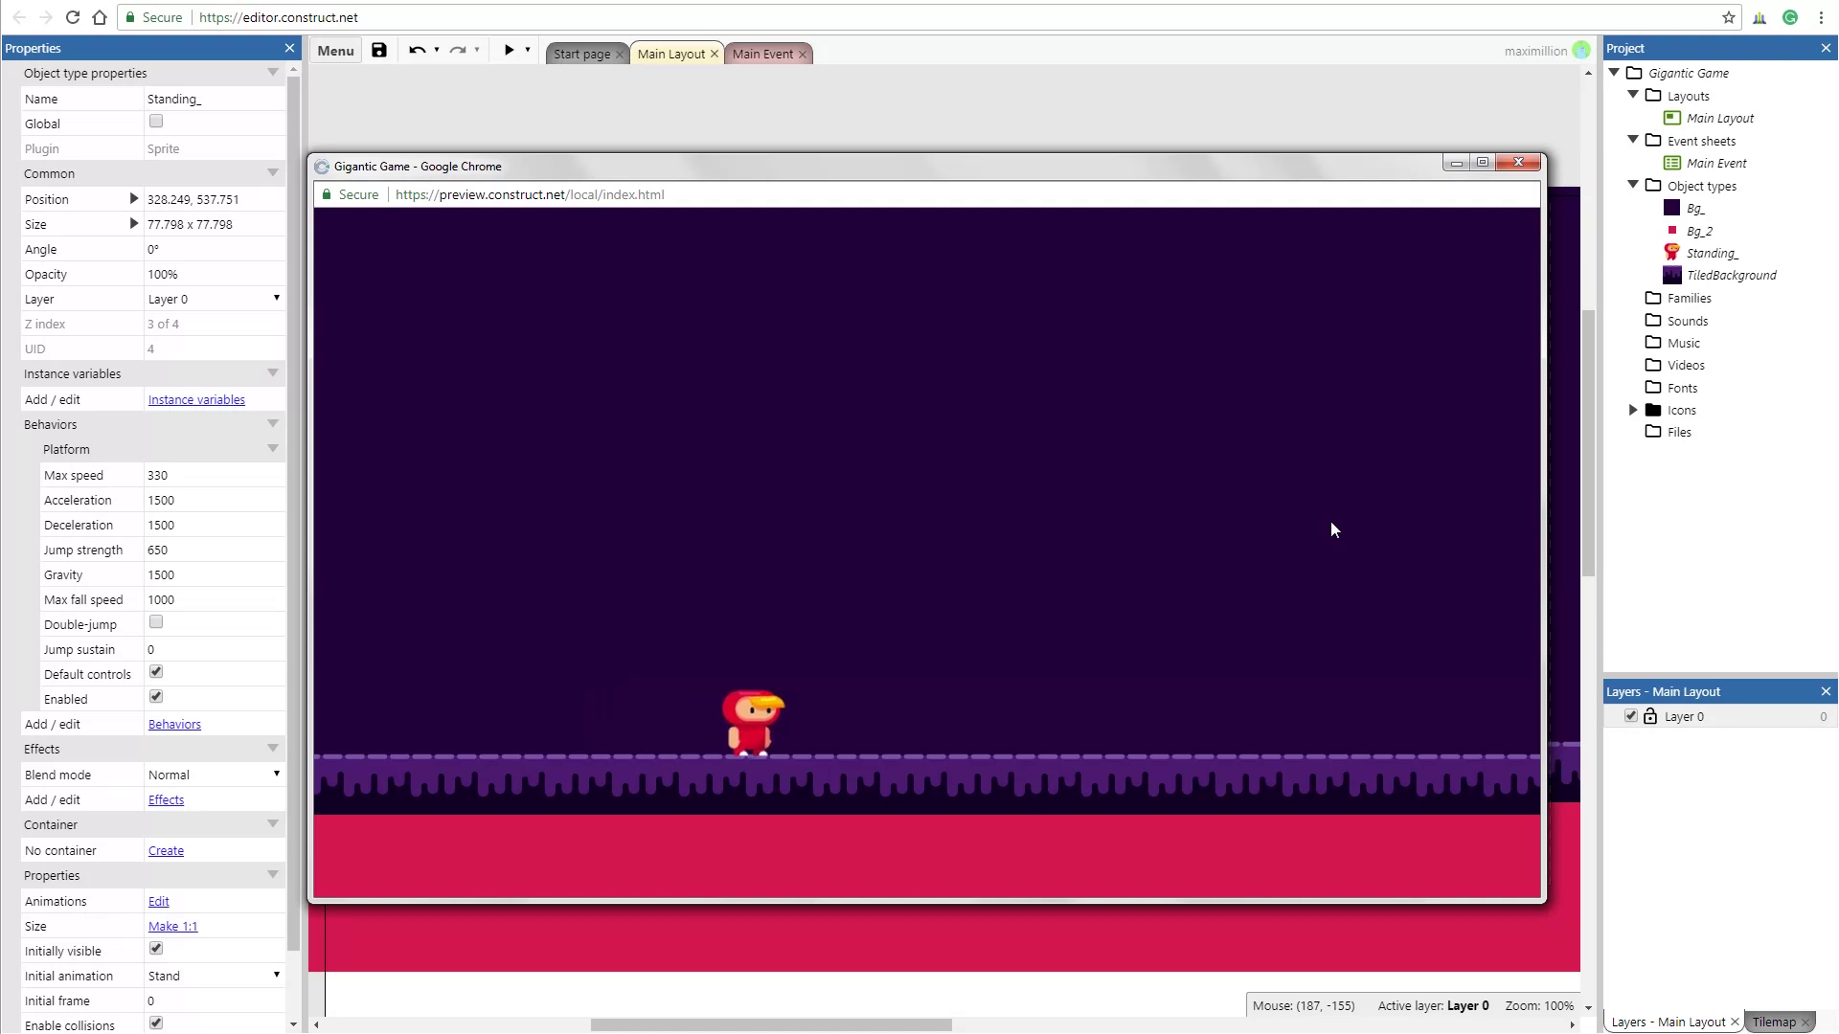
pyautogui.press('Left')
pyautogui.press('Up')
pyautogui.press('Right')
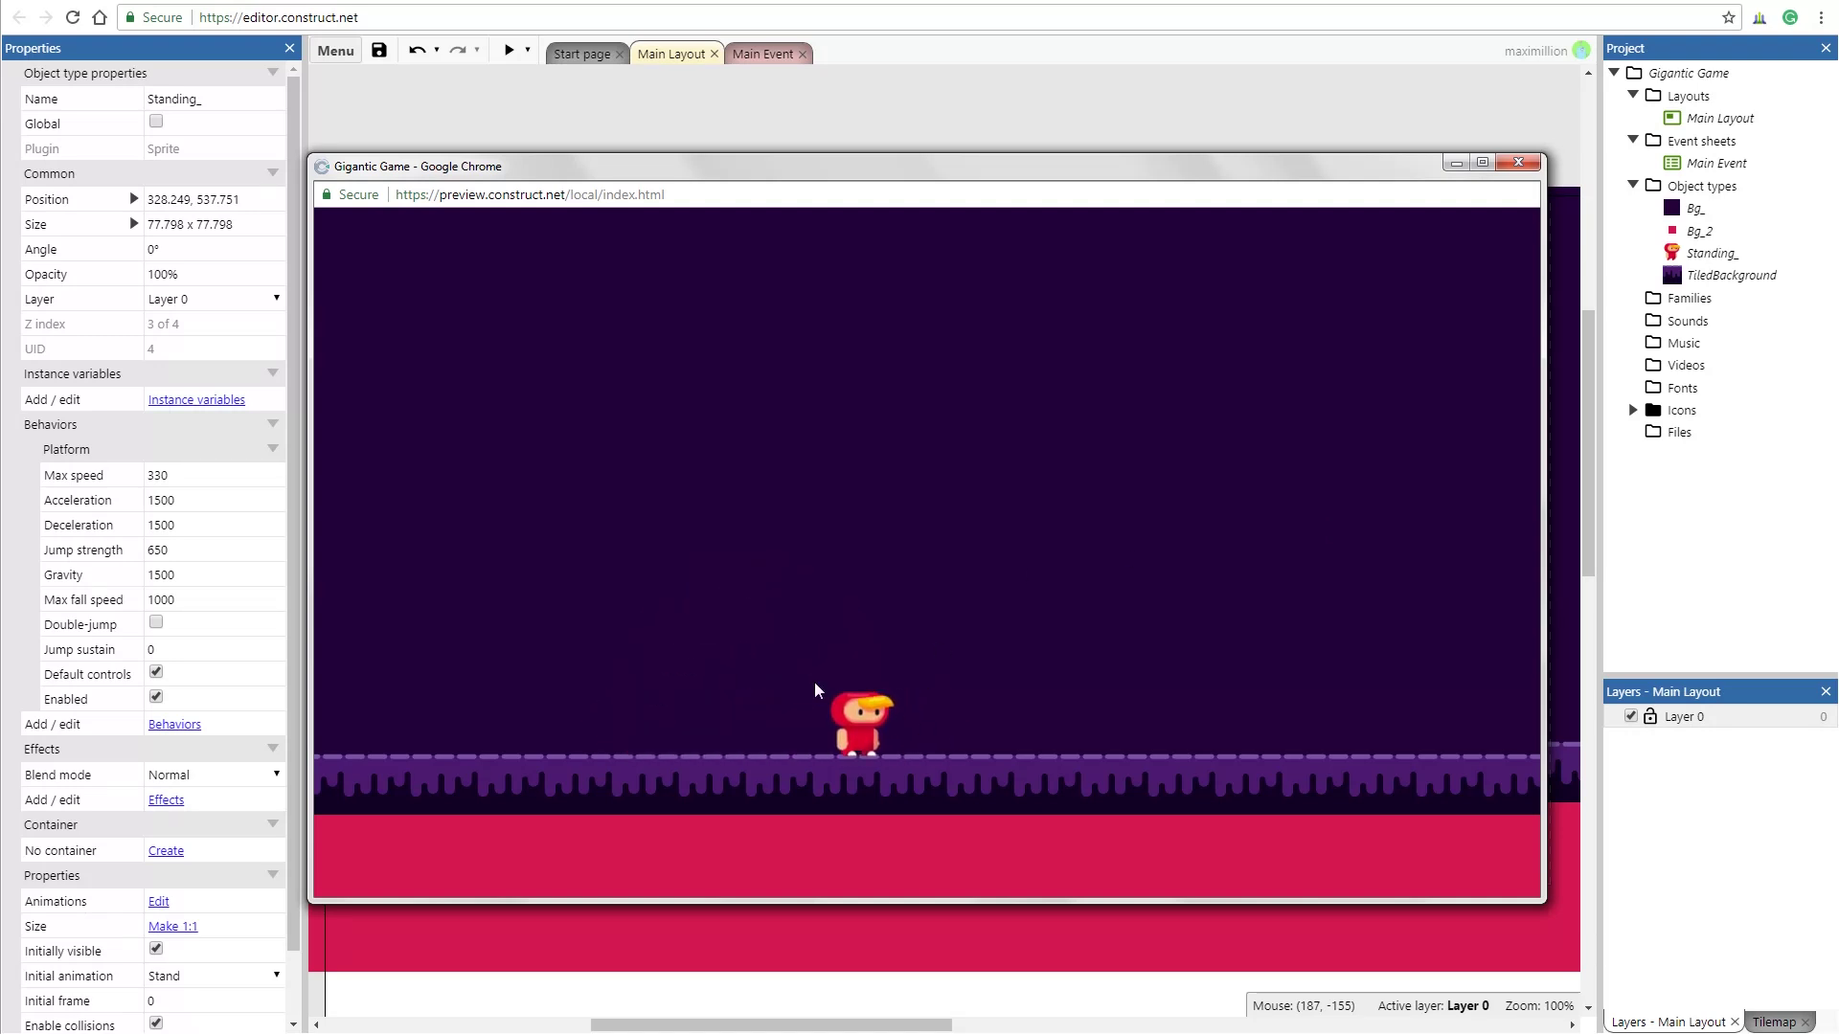
pyautogui.click(1517, 161)
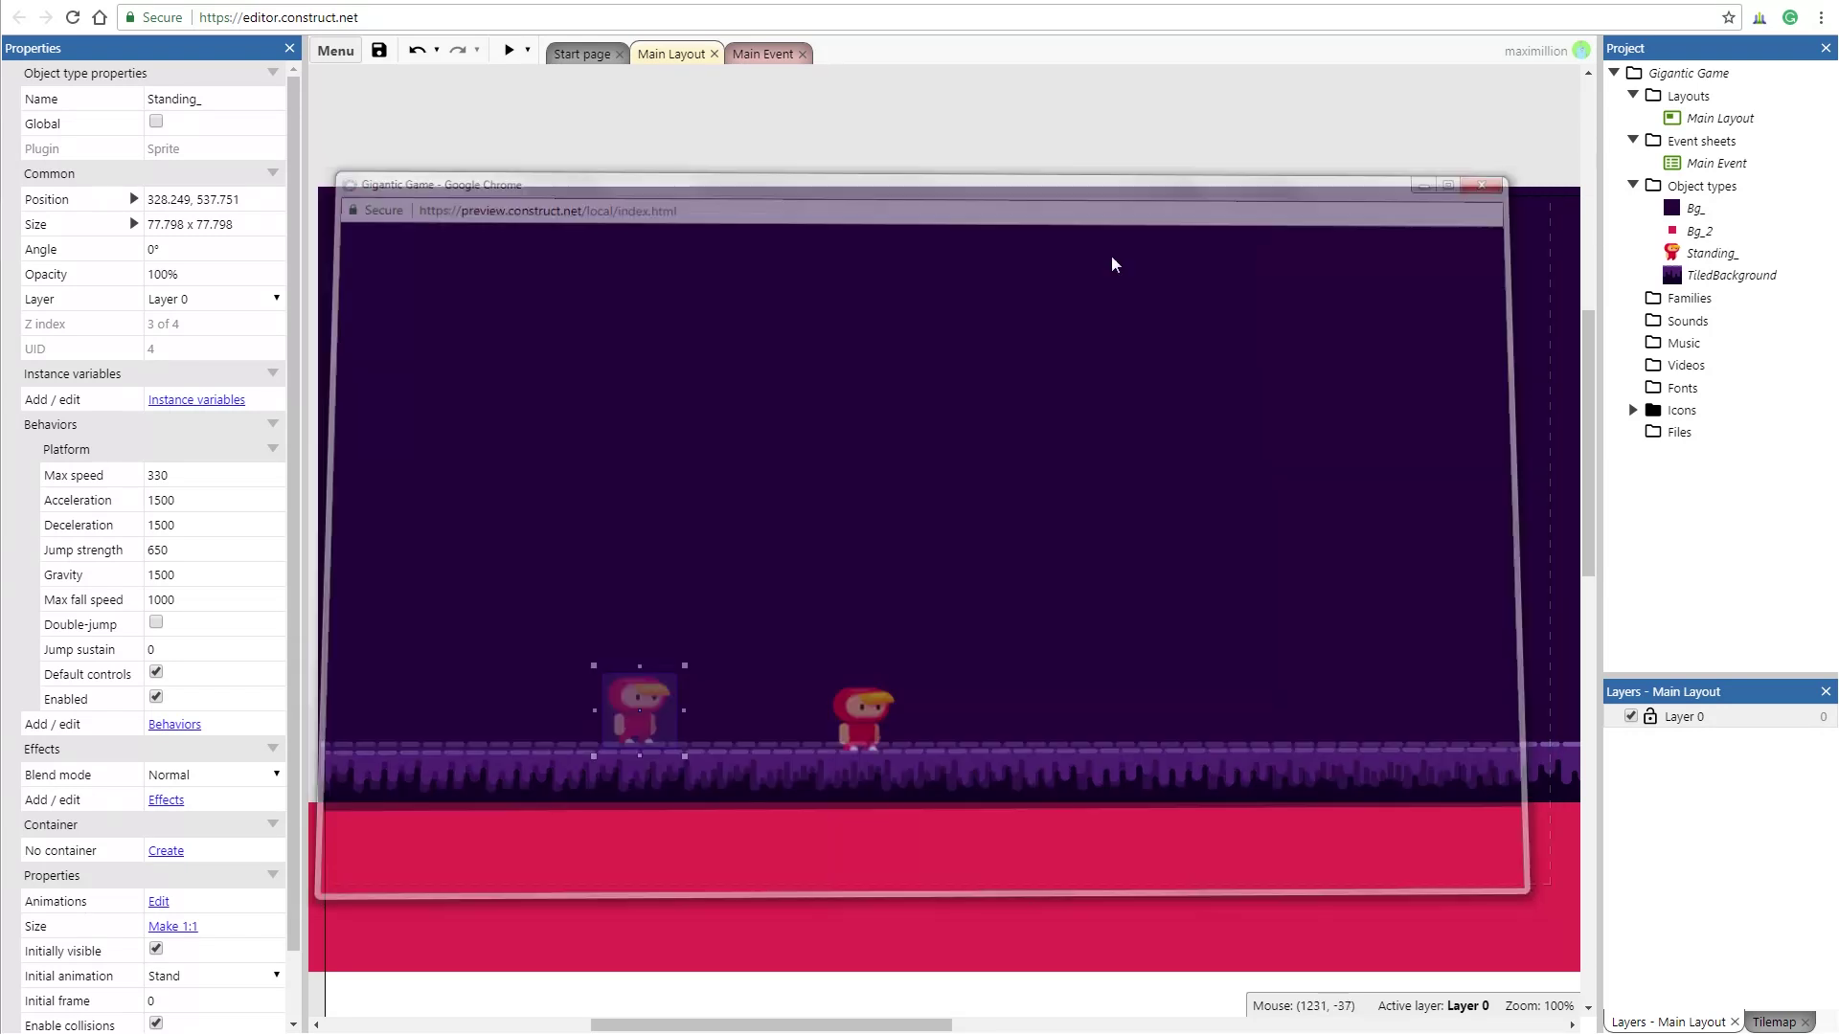
# - Enlarge the hero sprite slightly to about 83 x 83 and rename its object type to Hero
pyautogui.moveTo(691, 665); pyautogui.dragTo(694, 660)
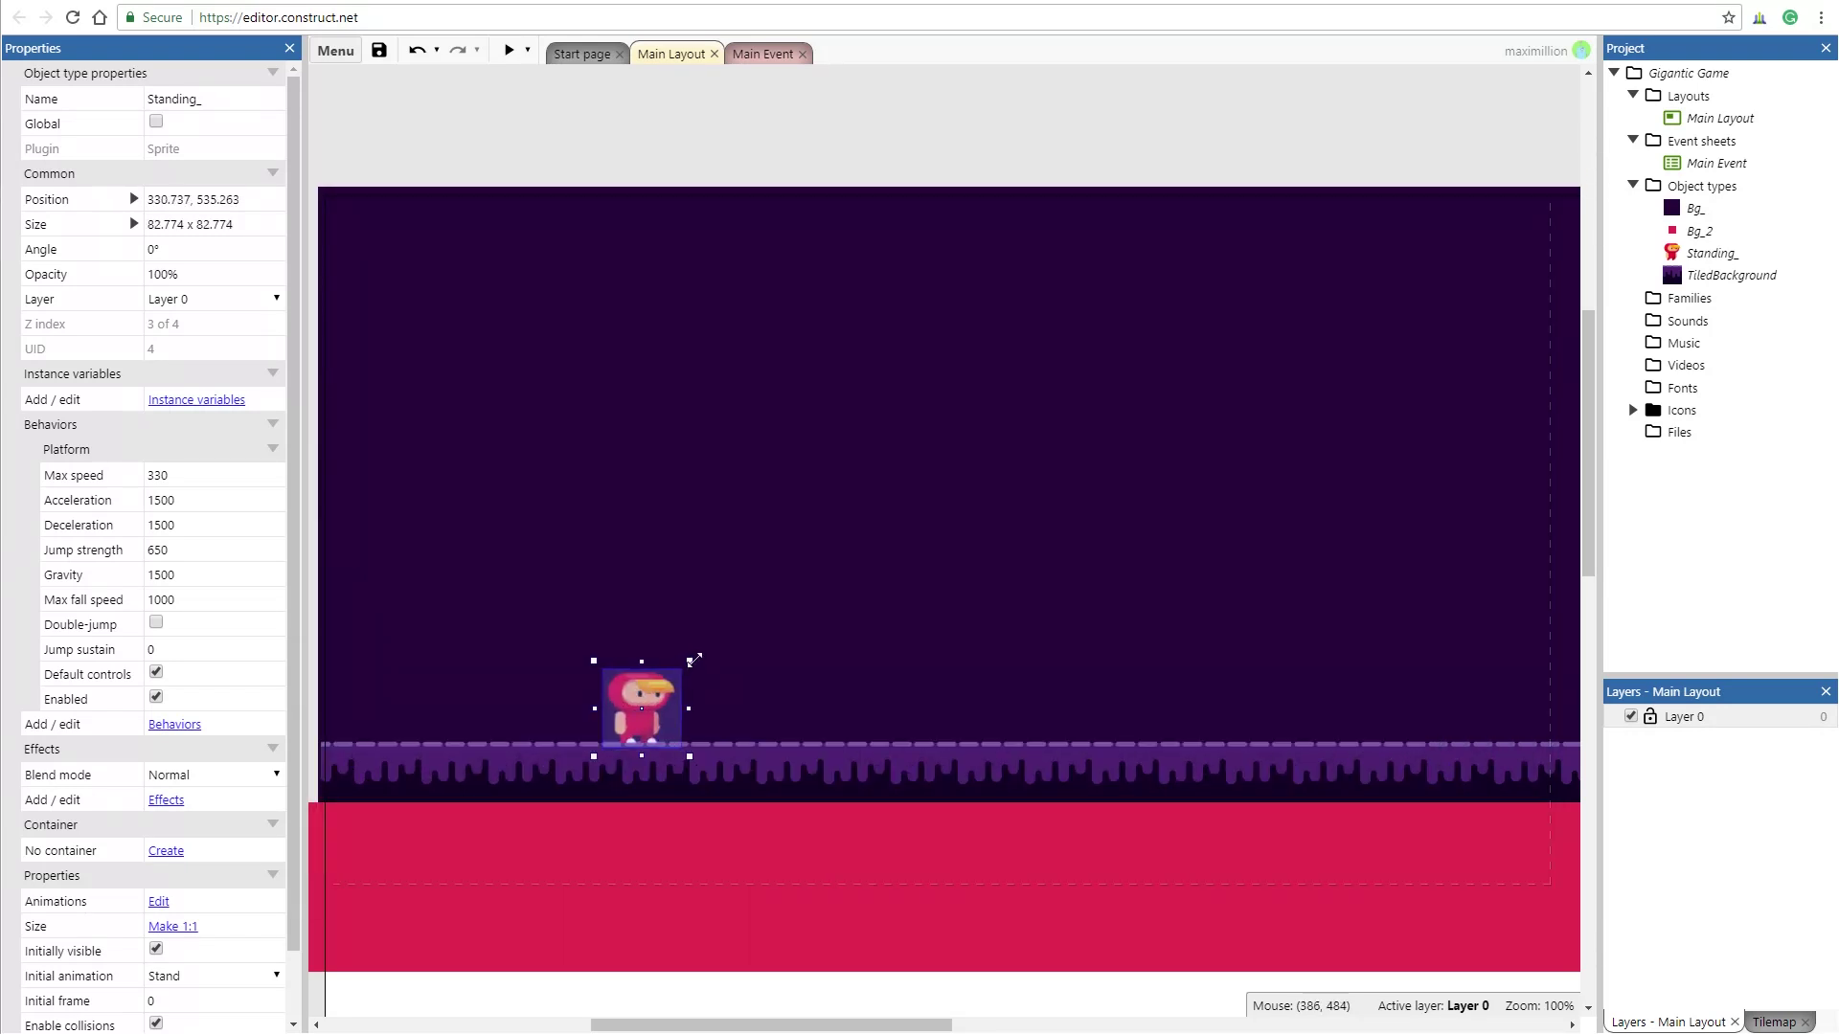
pyautogui.click(1701, 254)
pyautogui.rightClick(1701, 254)
pyautogui.click(1607, 440)
pyautogui.write('Hero')
pyautogui.press('Return')
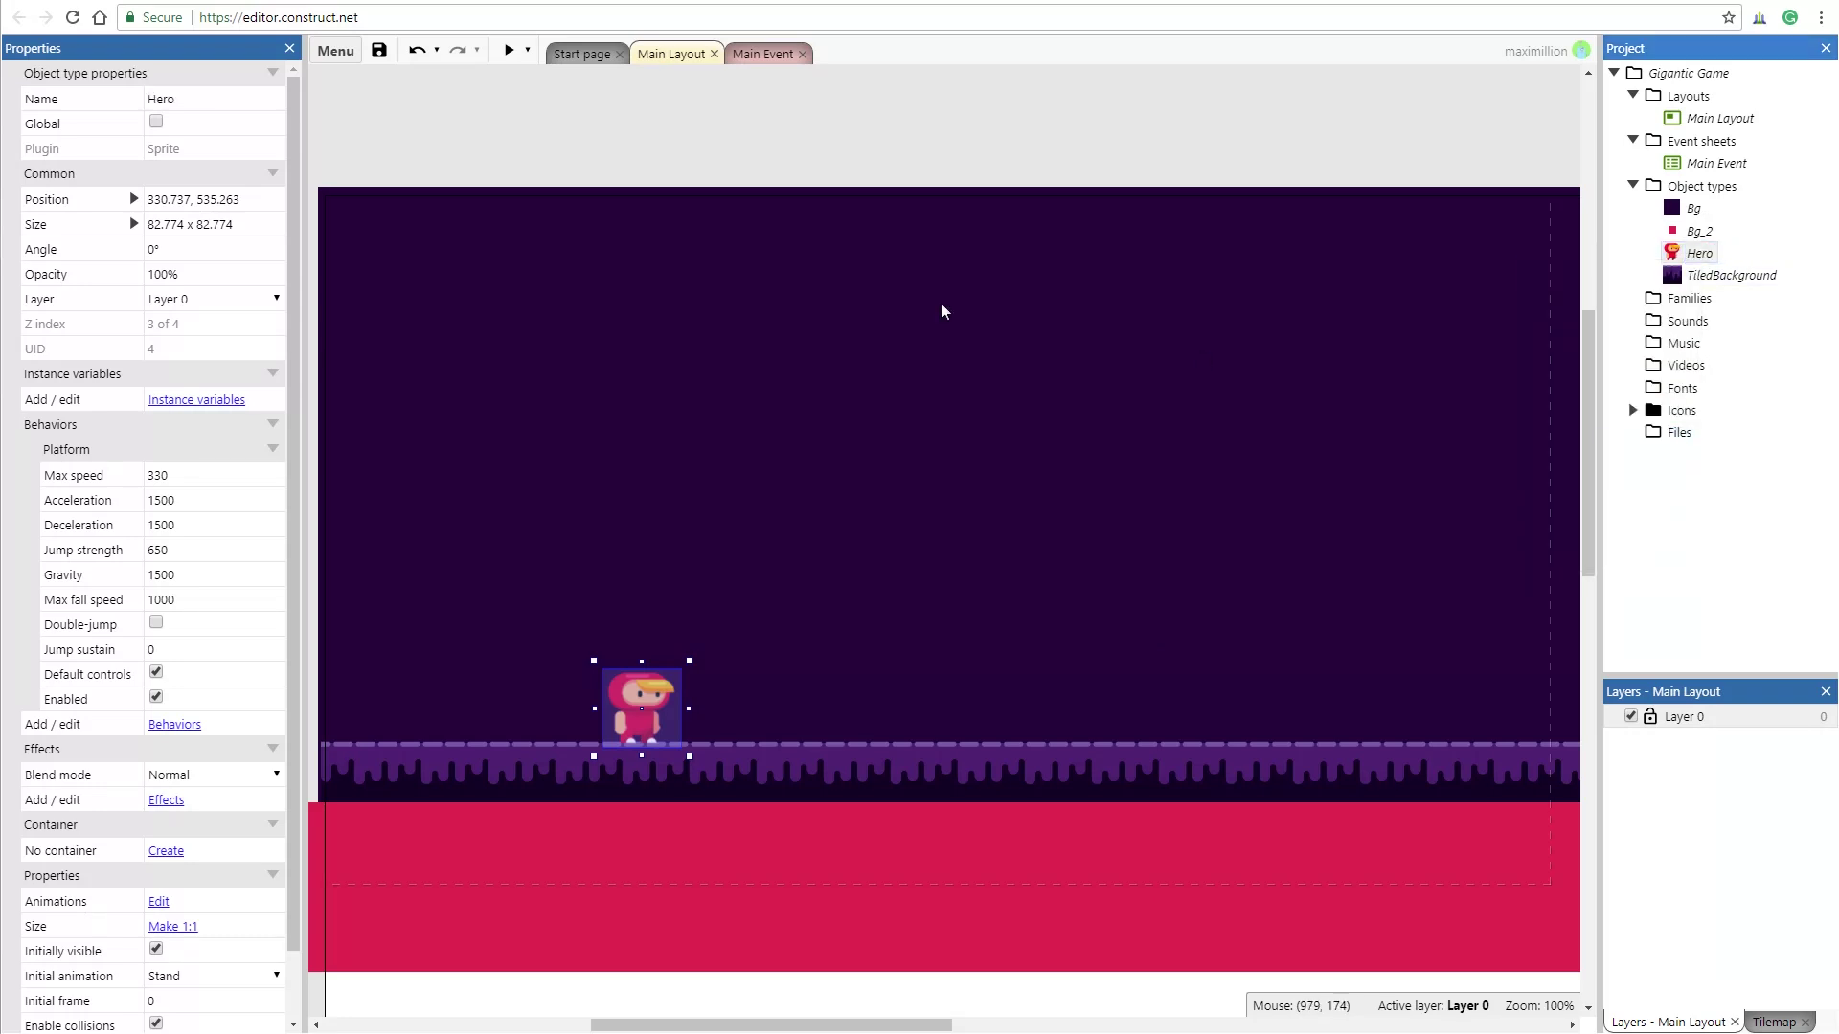
# - Add a second animation named Walk to the Hero sprite
pyautogui.click(656, 704)
pyautogui.doubleClick(657, 704)
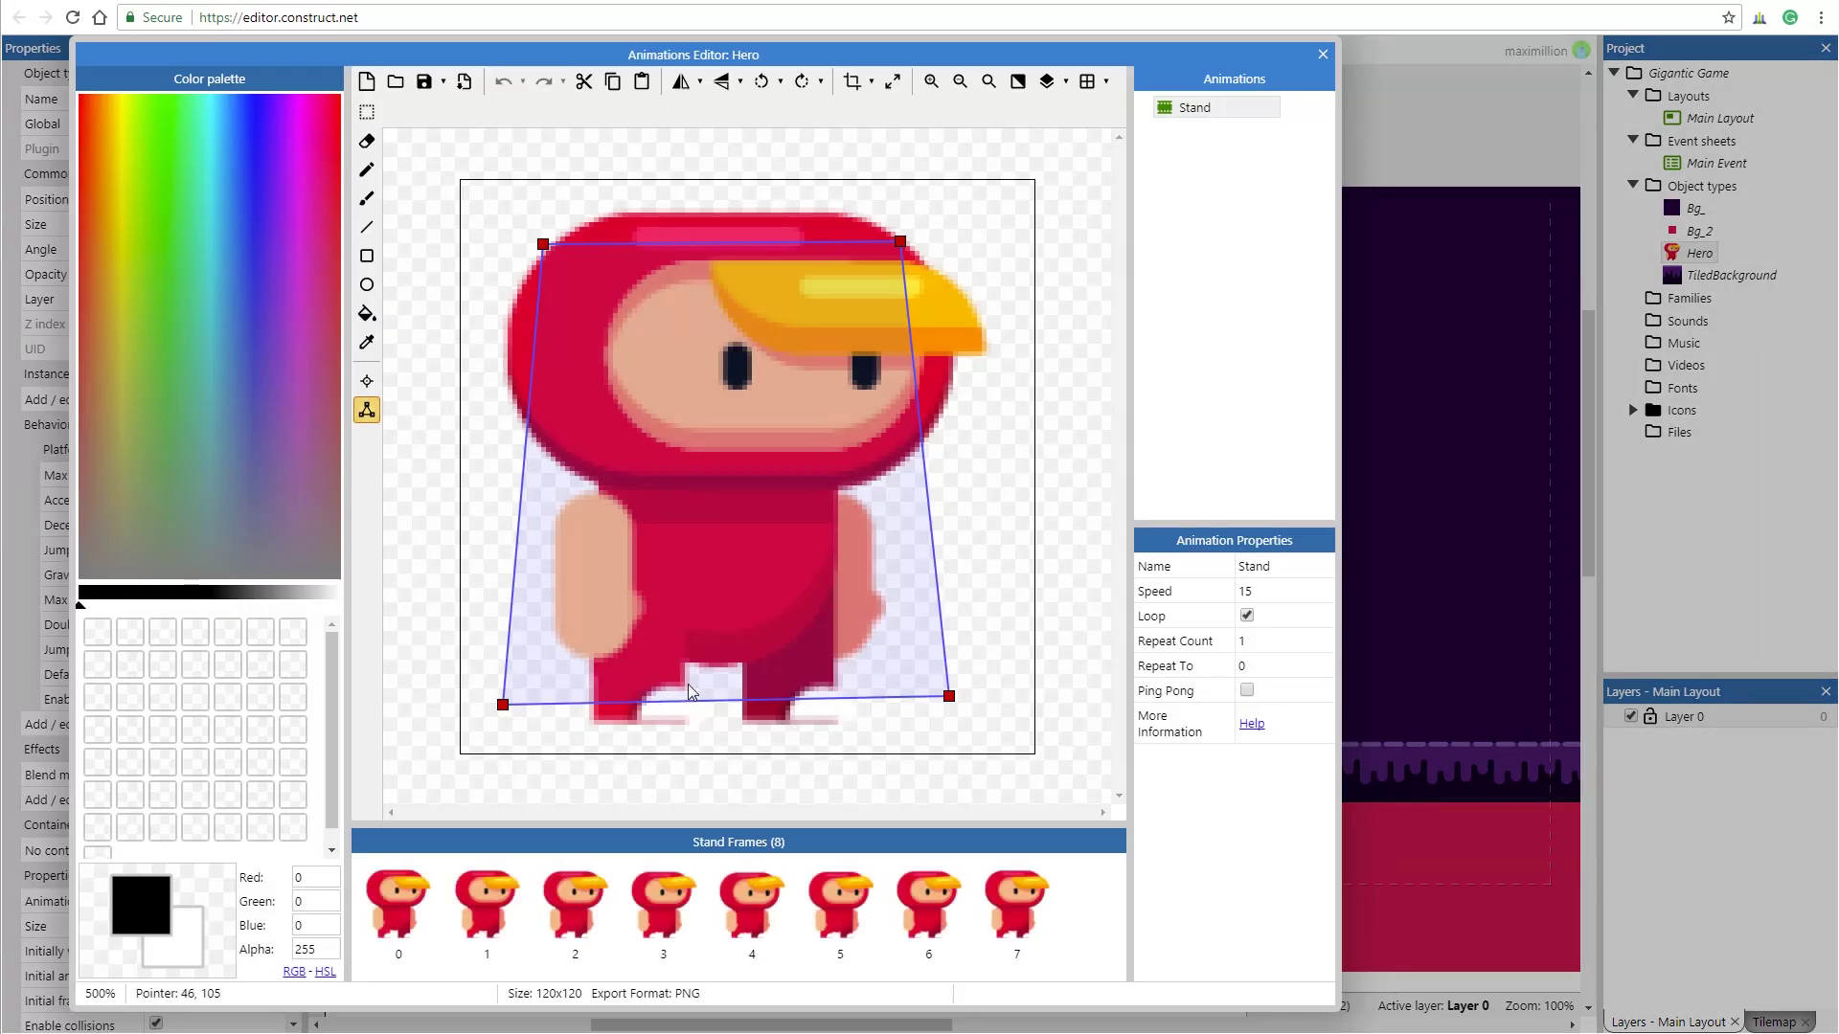
pyautogui.rightClick(1188, 171)
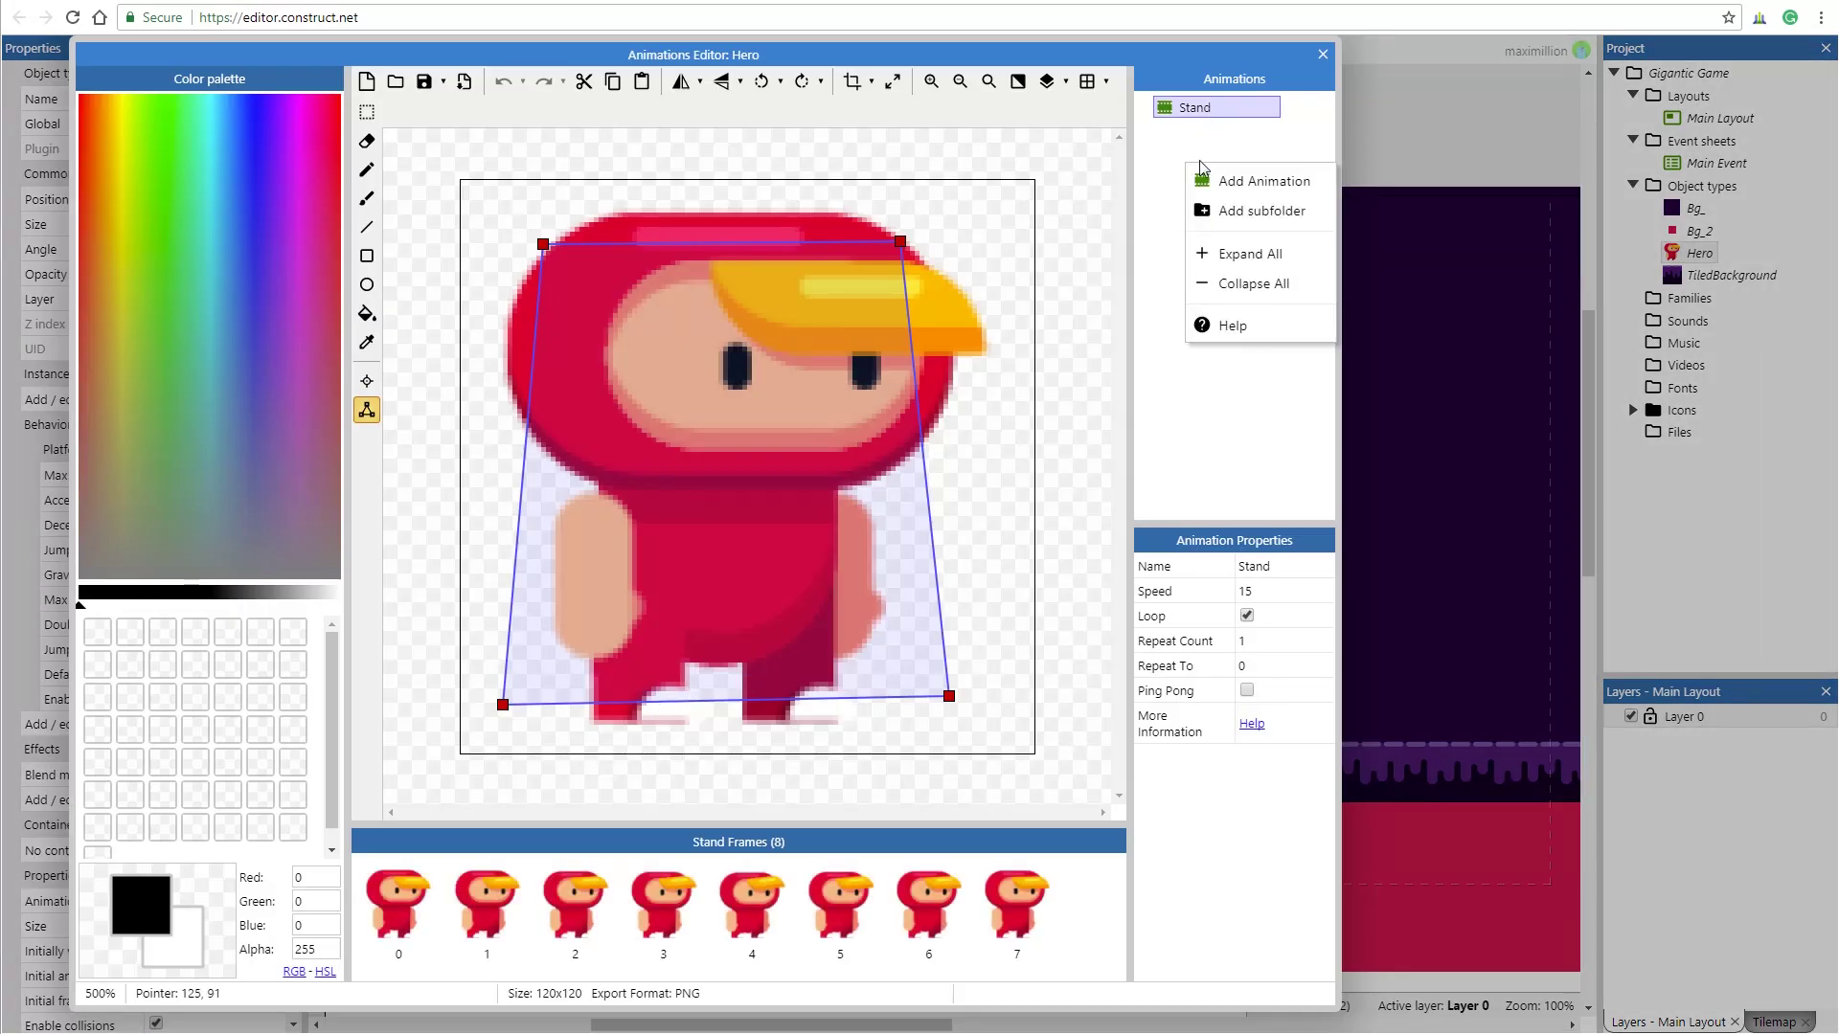
pyautogui.click(1235, 180)
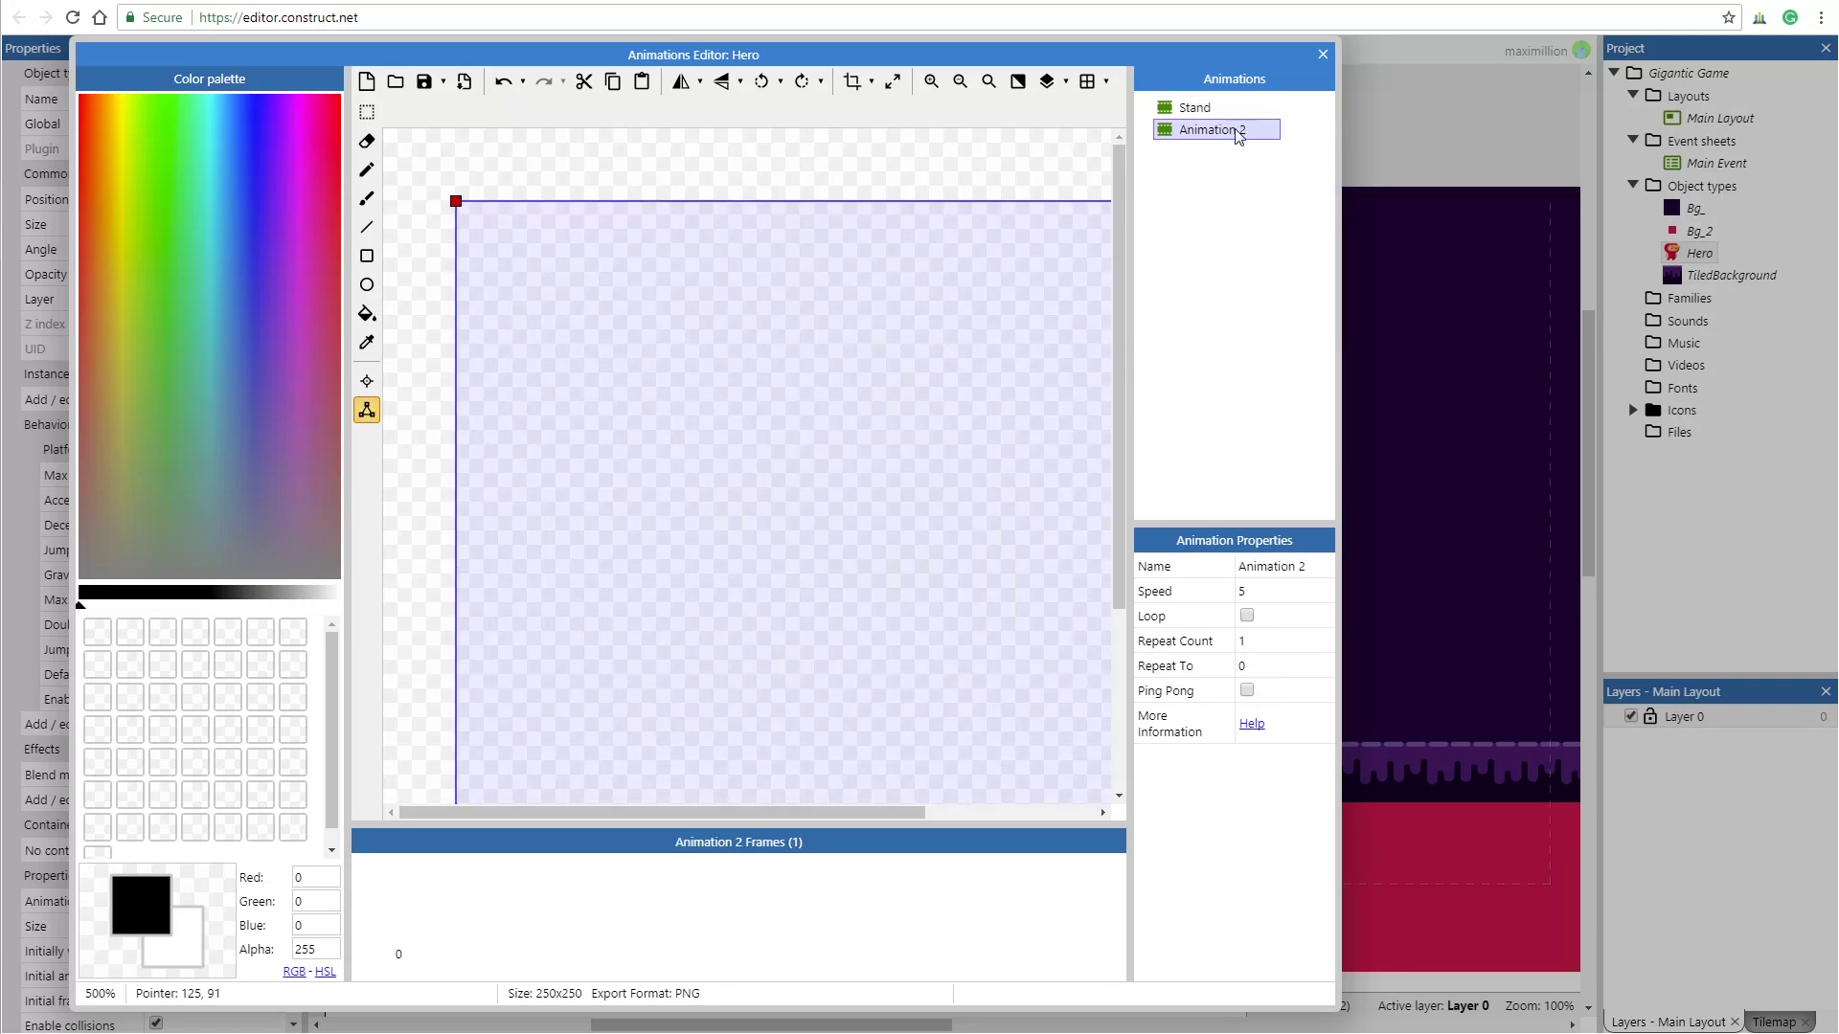
pyautogui.rightClick(1237, 136)
pyautogui.click(1261, 172)
pyautogui.write('Wa')
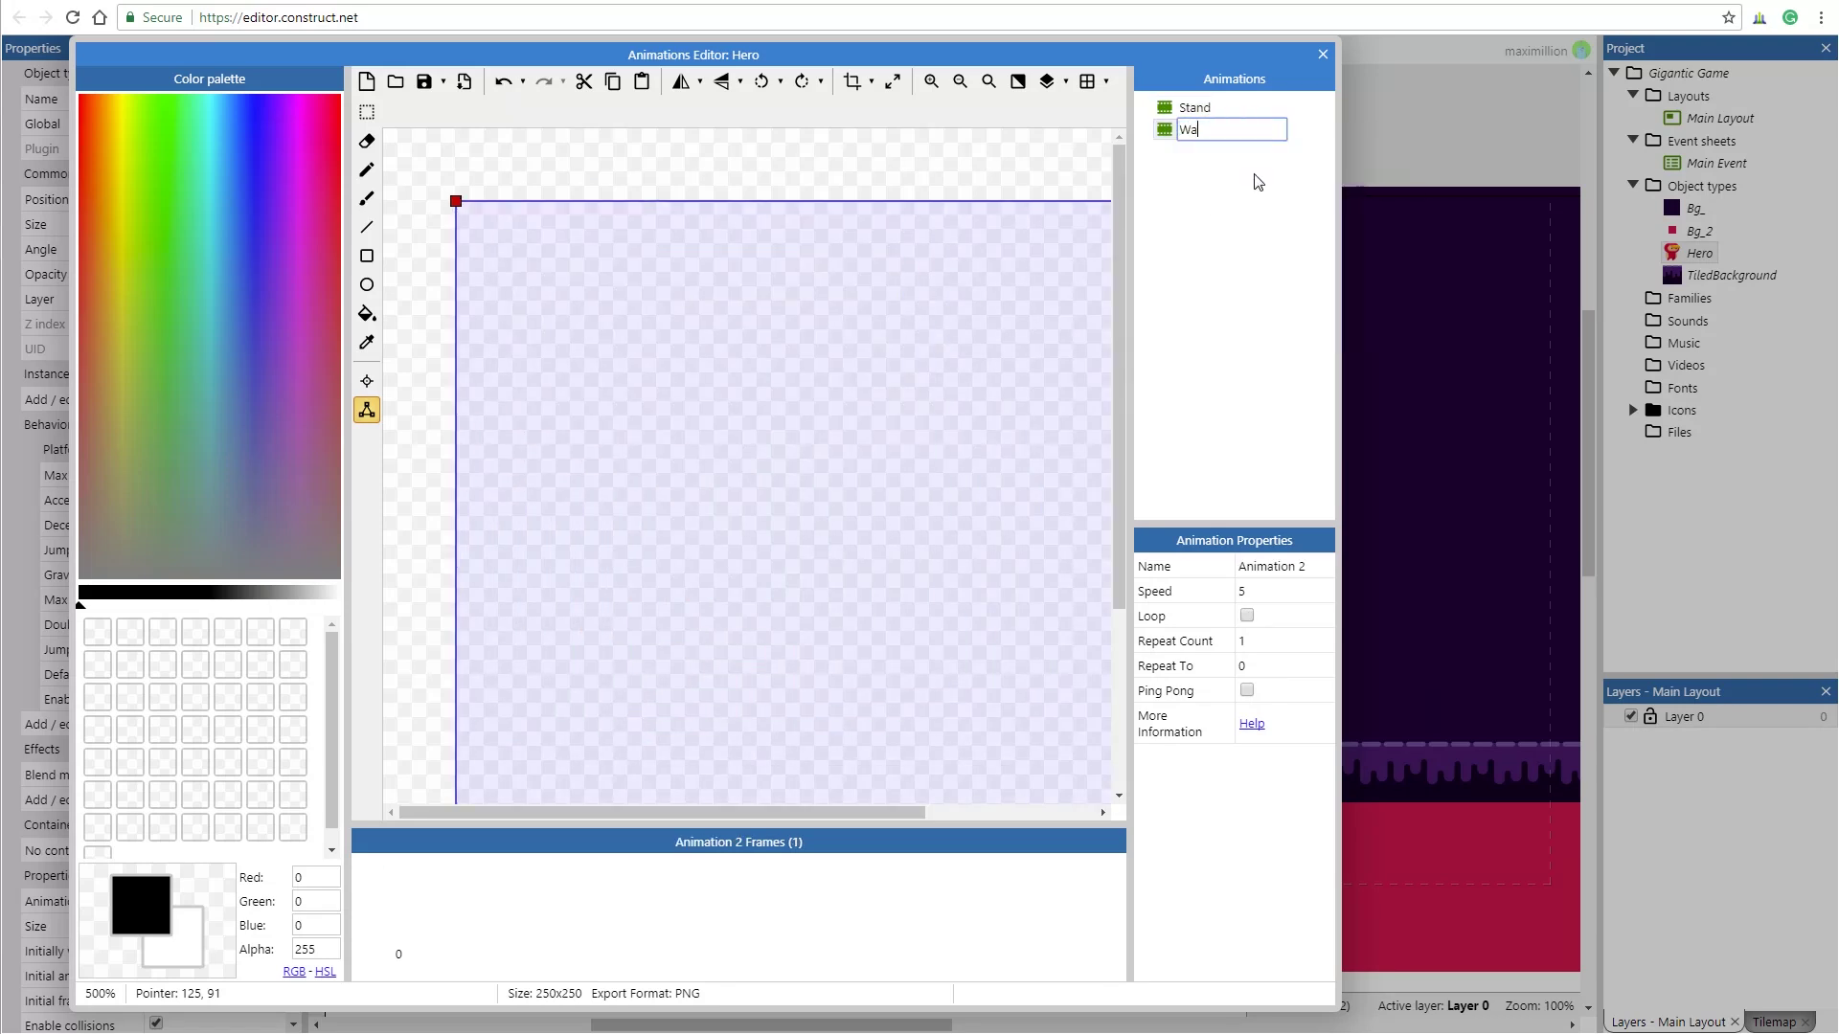
pyautogui.write('lk')
pyautogui.press('Return')
# - Import Walking_00000 through Walking_00007 from the Hero/Walking folder into the Walk animation and delete its blank first frame
pyautogui.rightClick(478, 927)
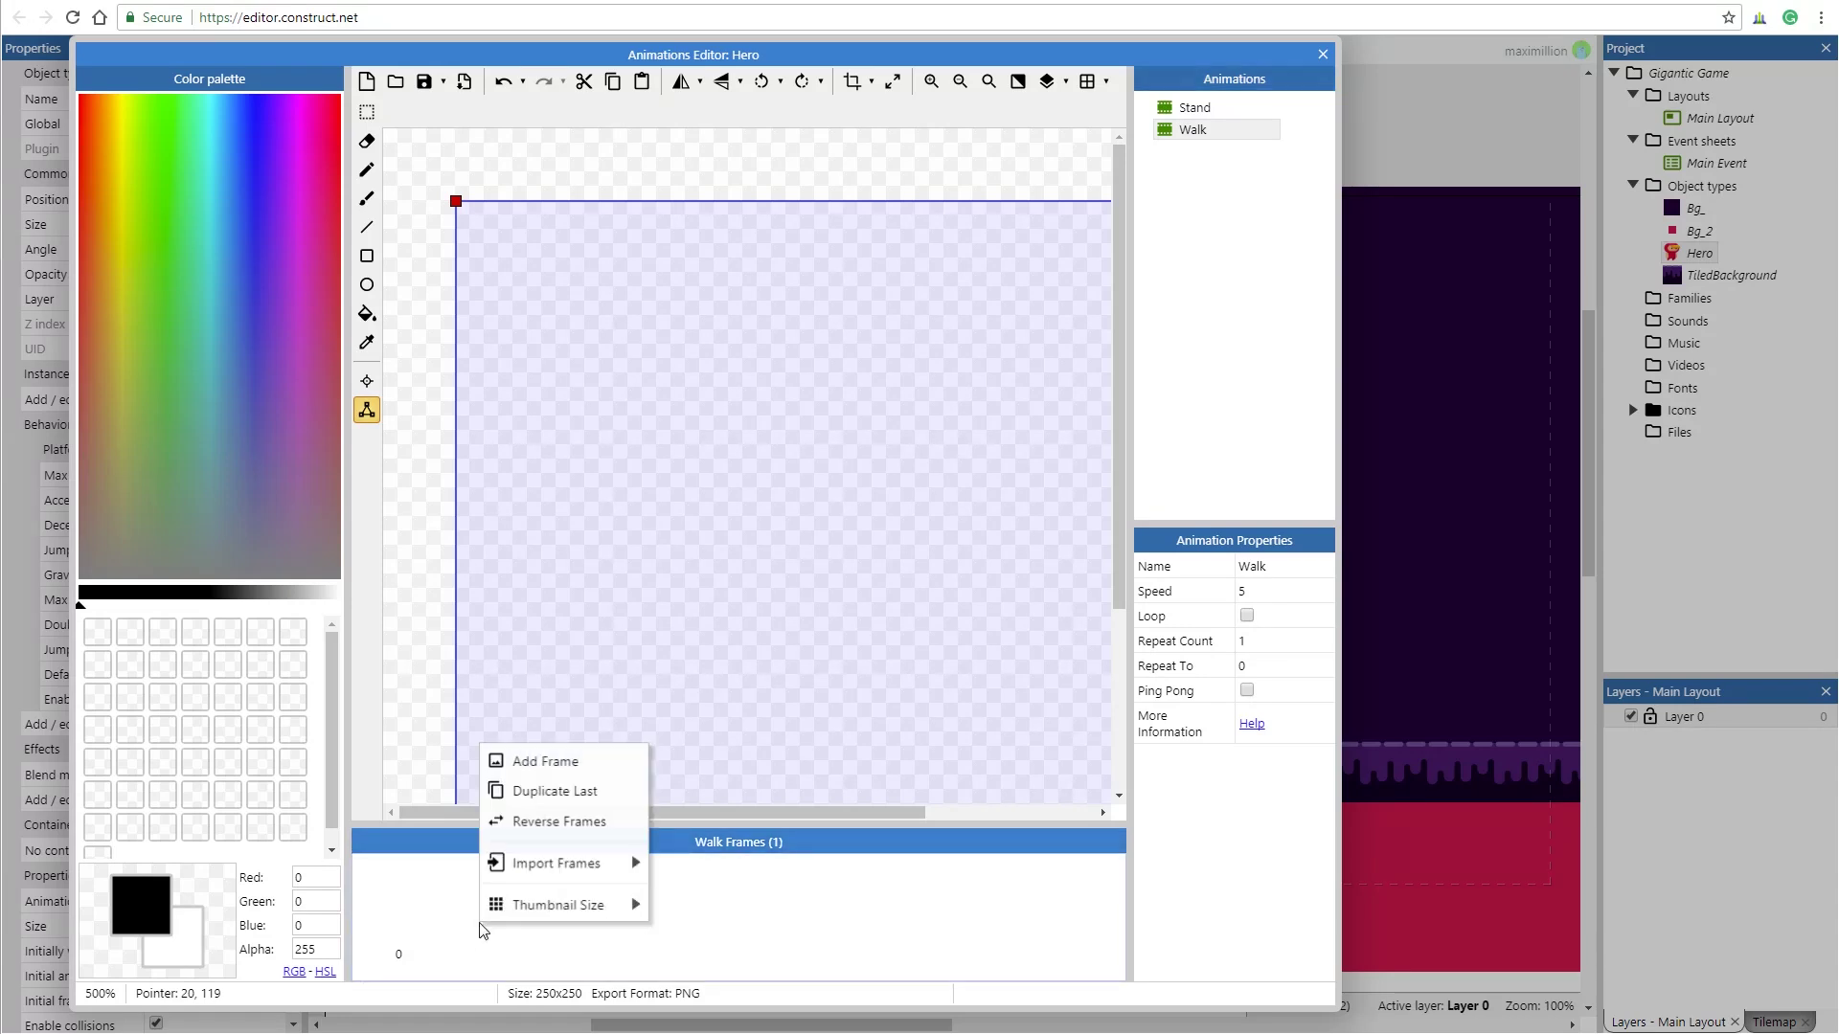
pyautogui.moveTo(607, 862)
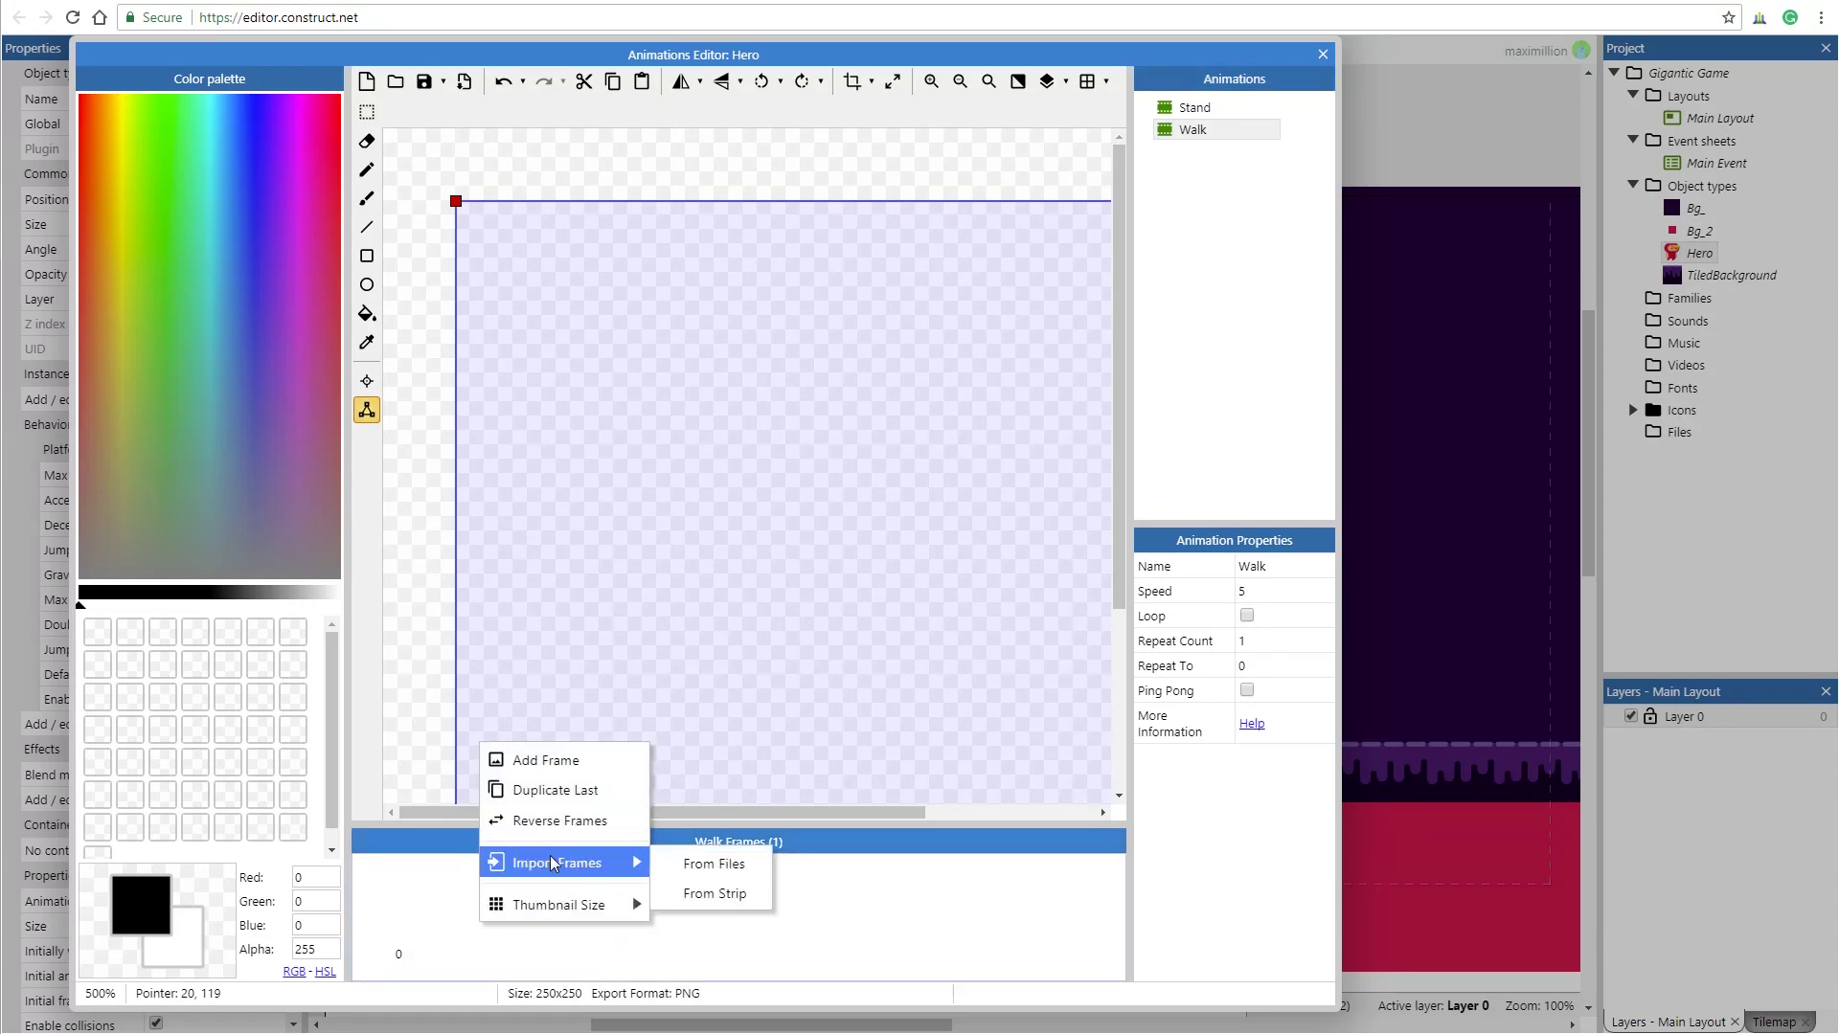
pyautogui.click(687, 866)
pyautogui.click(546, 185)
pyautogui.doubleClick(439, 332)
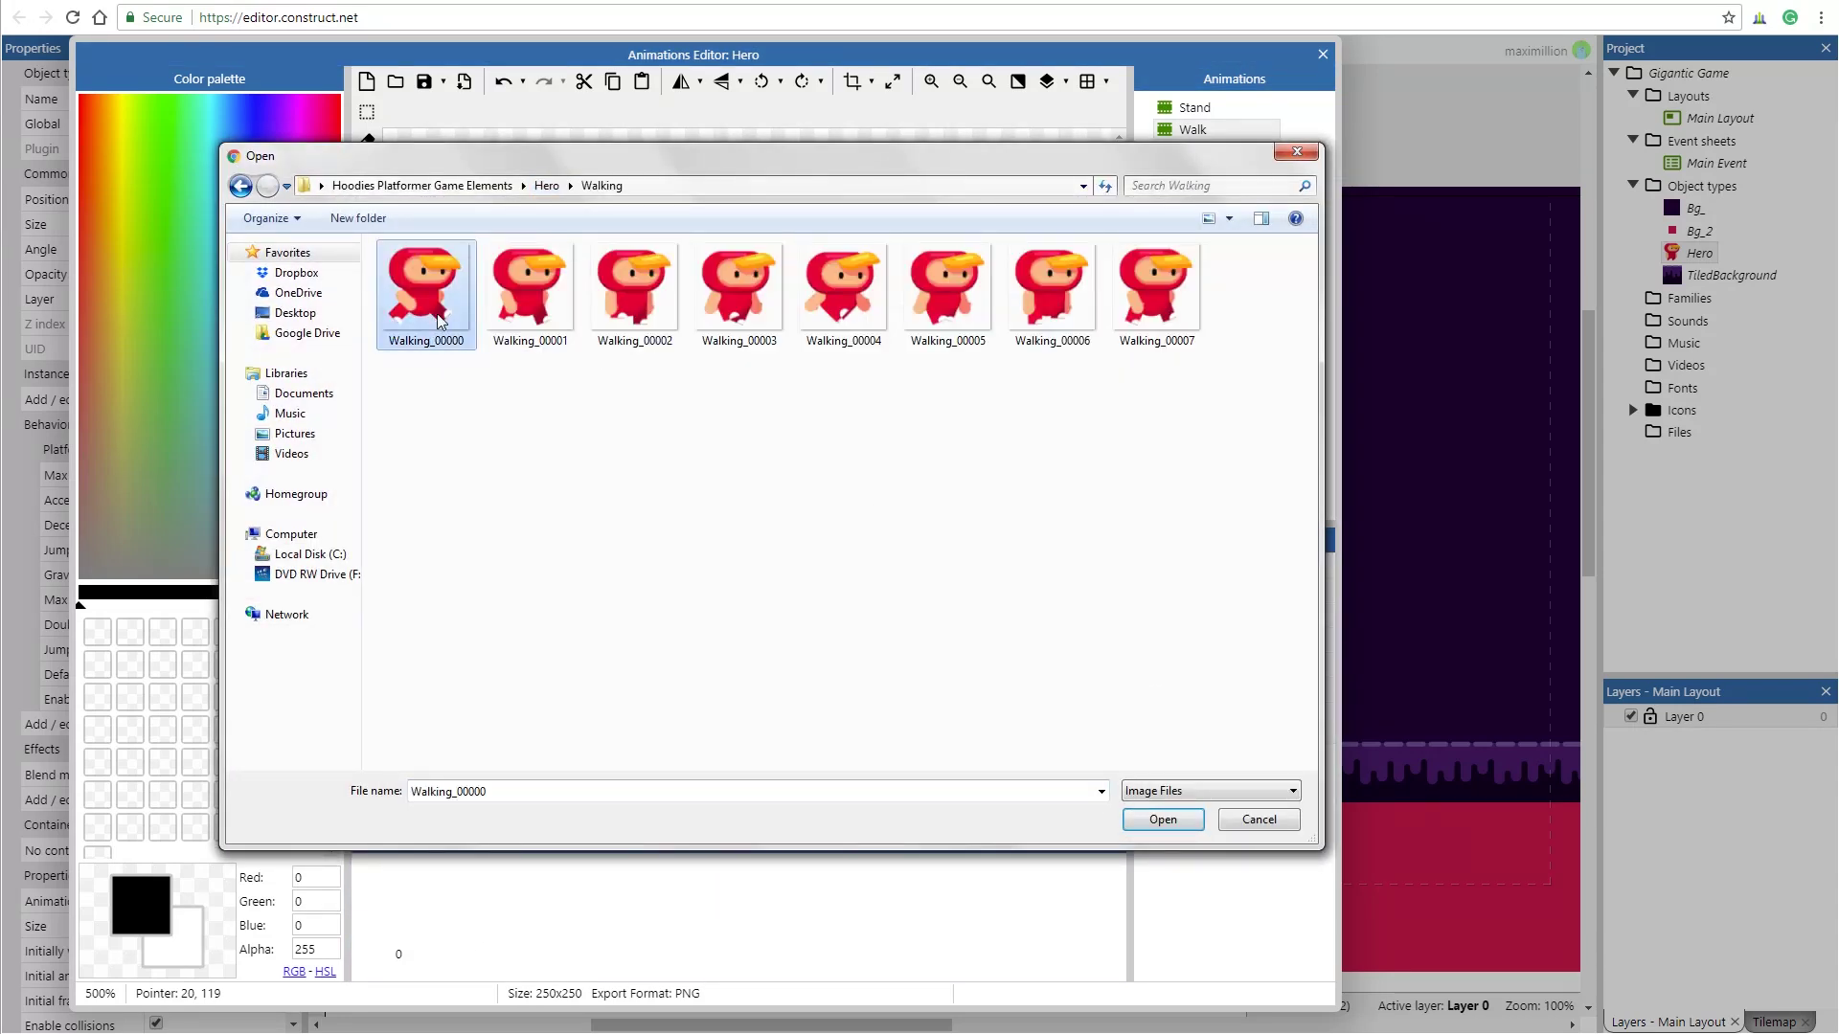
pyautogui.moveTo(1216, 486); pyautogui.dragTo(385, 349)
pyautogui.click(1163, 820)
pyautogui.click(395, 915)
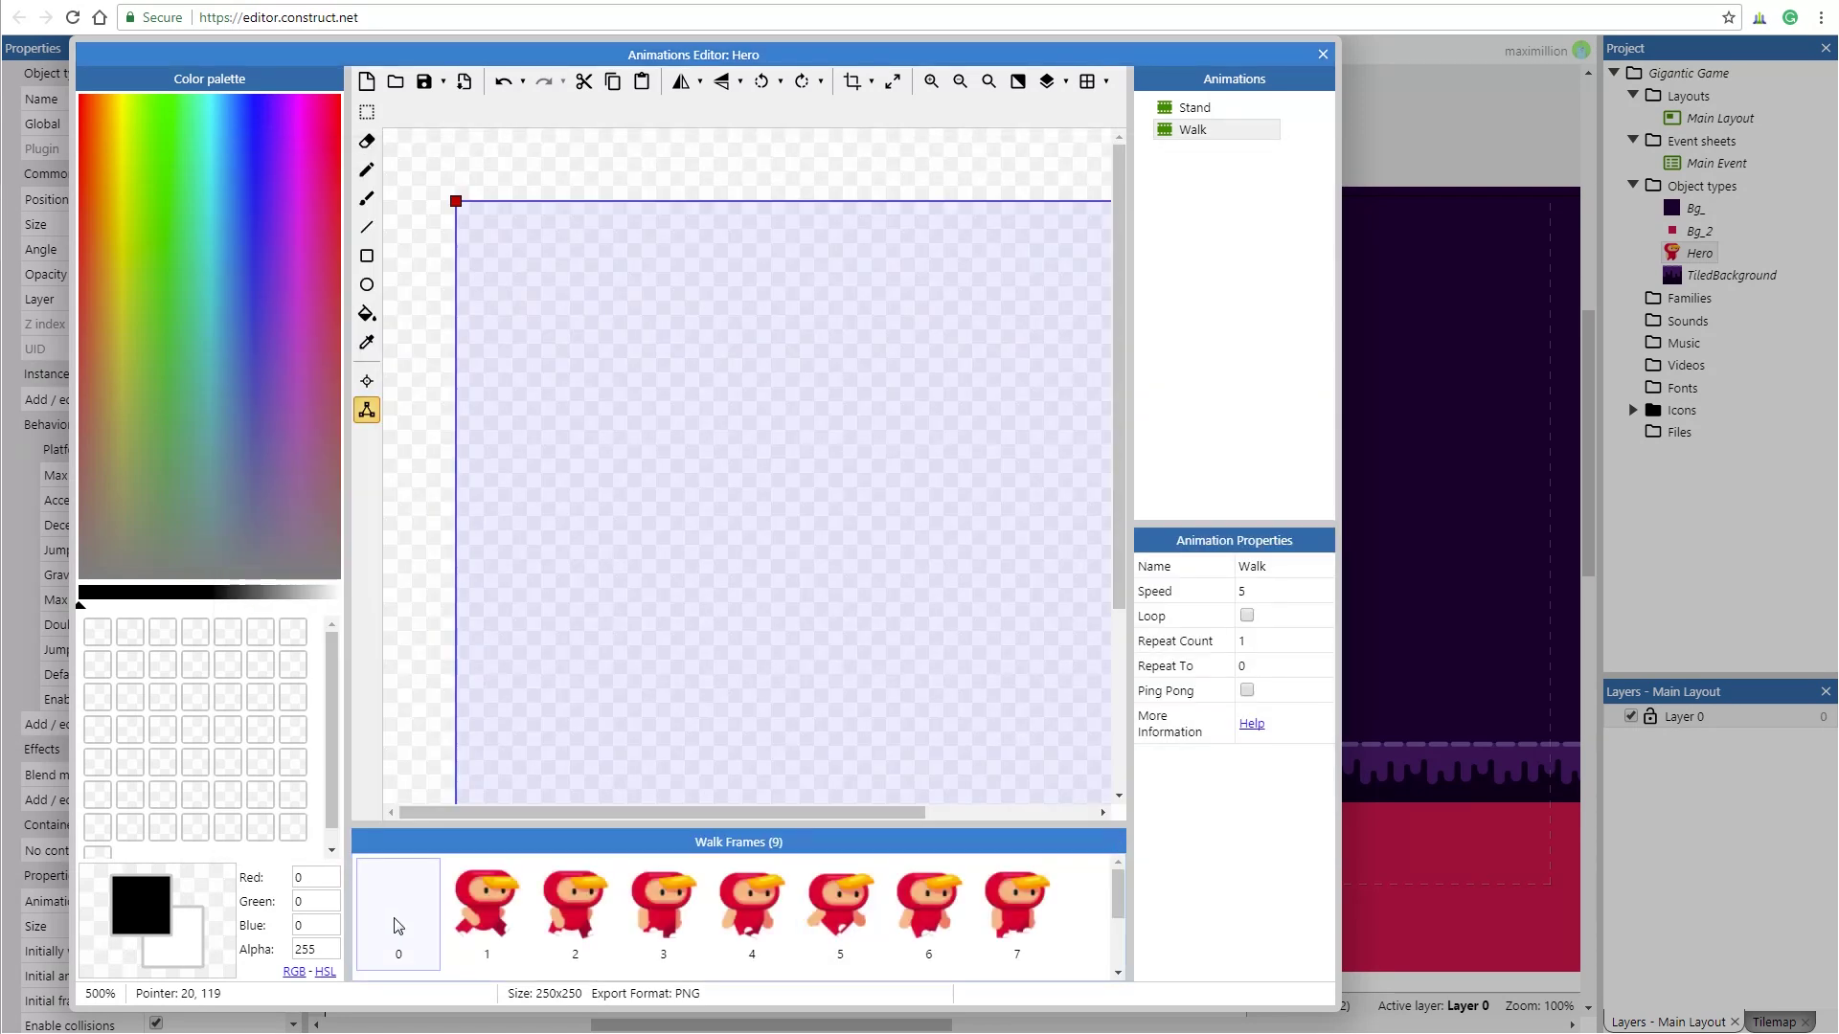
pyautogui.press('Delete')
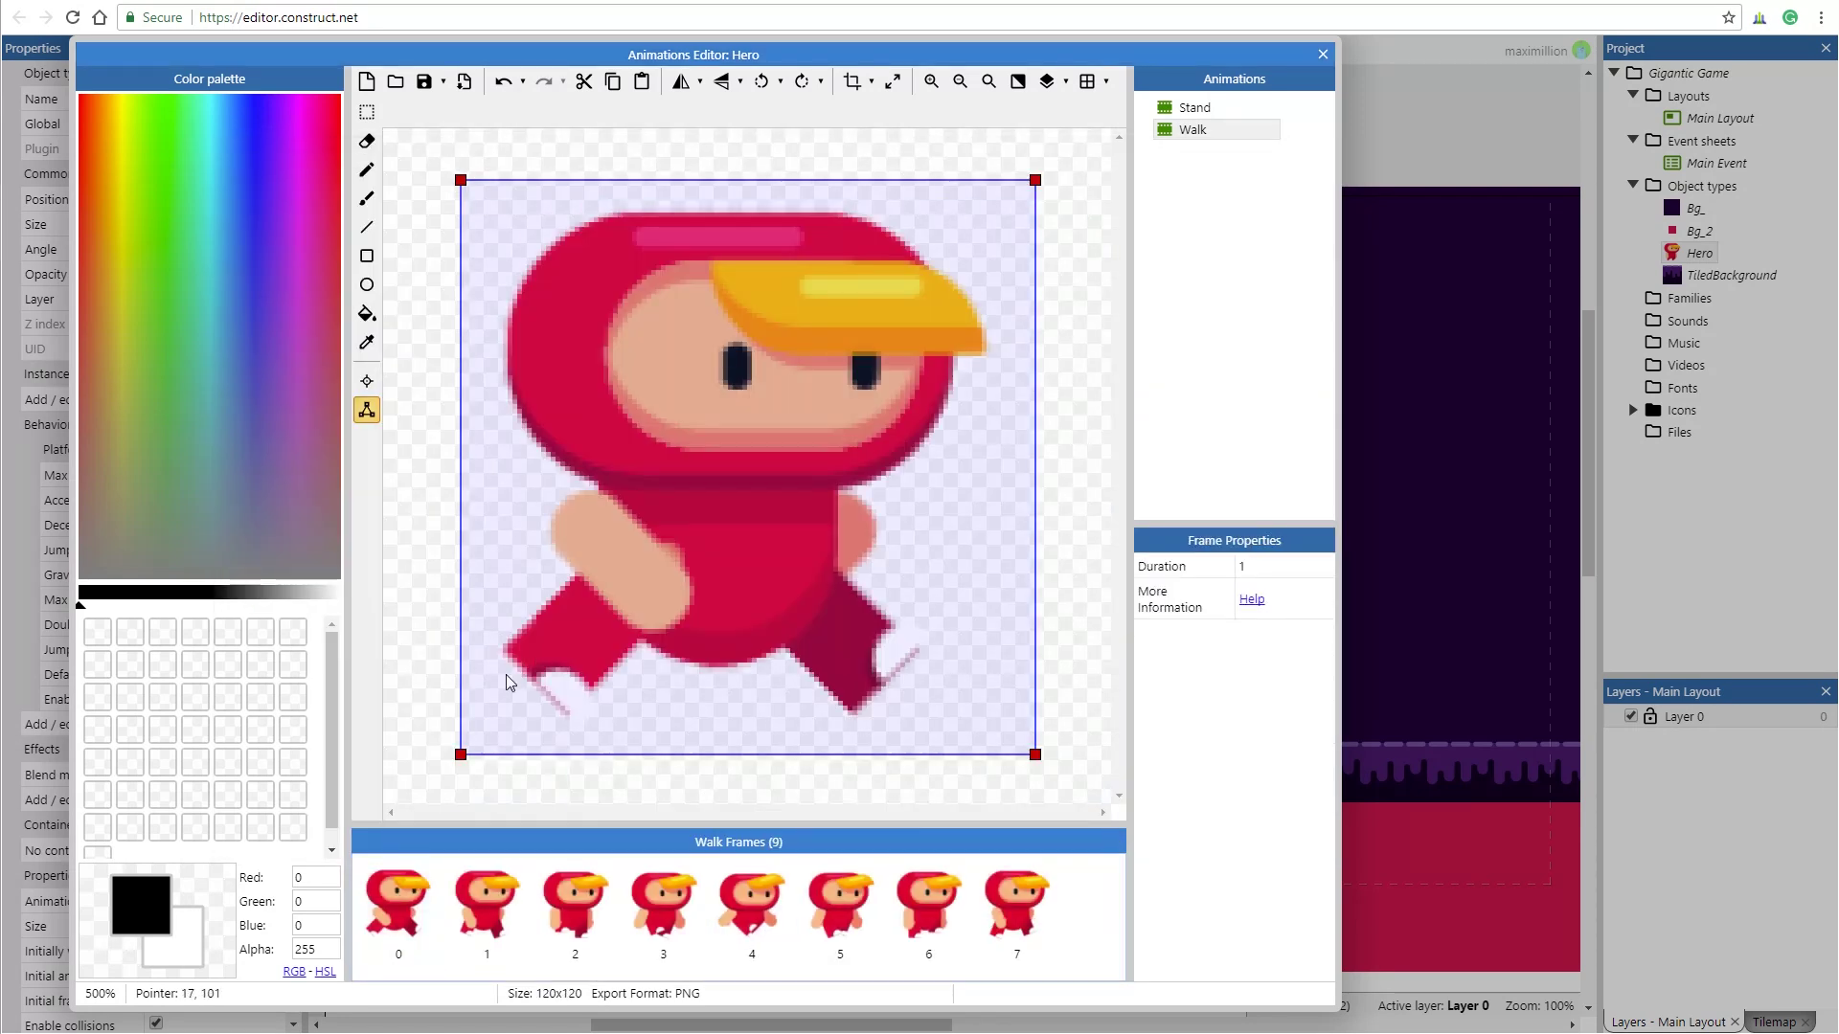
# - Pull the four collision polygon corners of Walk frame 0 inward, the upper-right to about 90, 12 and the lower-right to about 97, 104
pyautogui.moveTo(461, 755); pyautogui.dragTo(512, 681)
pyautogui.moveTo(1035, 754); pyautogui.dragTo(957, 678)
pyautogui.moveTo(1035, 180); pyautogui.dragTo(928, 238)
pyautogui.moveTo(461, 180); pyautogui.dragTo(561, 234)
pyautogui.moveTo(928, 239); pyautogui.dragTo(890, 237)
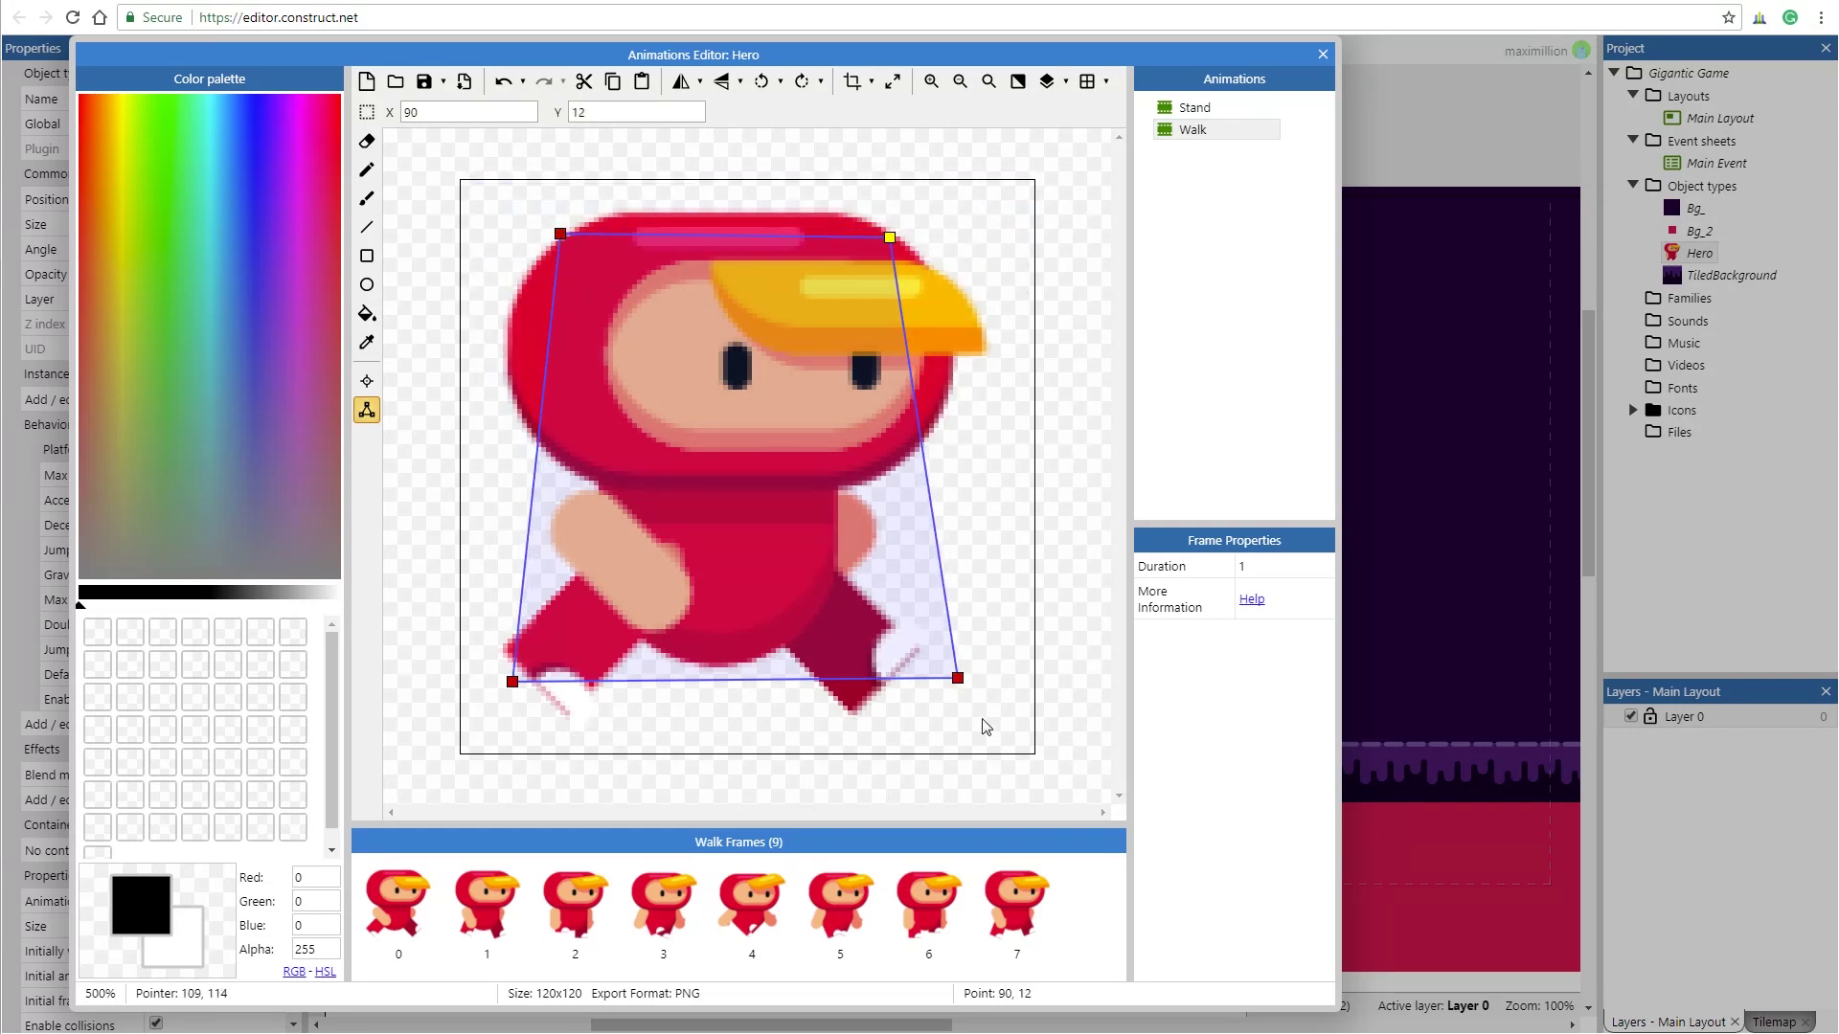
pyautogui.moveTo(958, 678); pyautogui.dragTo(925, 678)
# - Play the Walk animation in the animation preview and close the preview
pyautogui.rightClick(1197, 132)
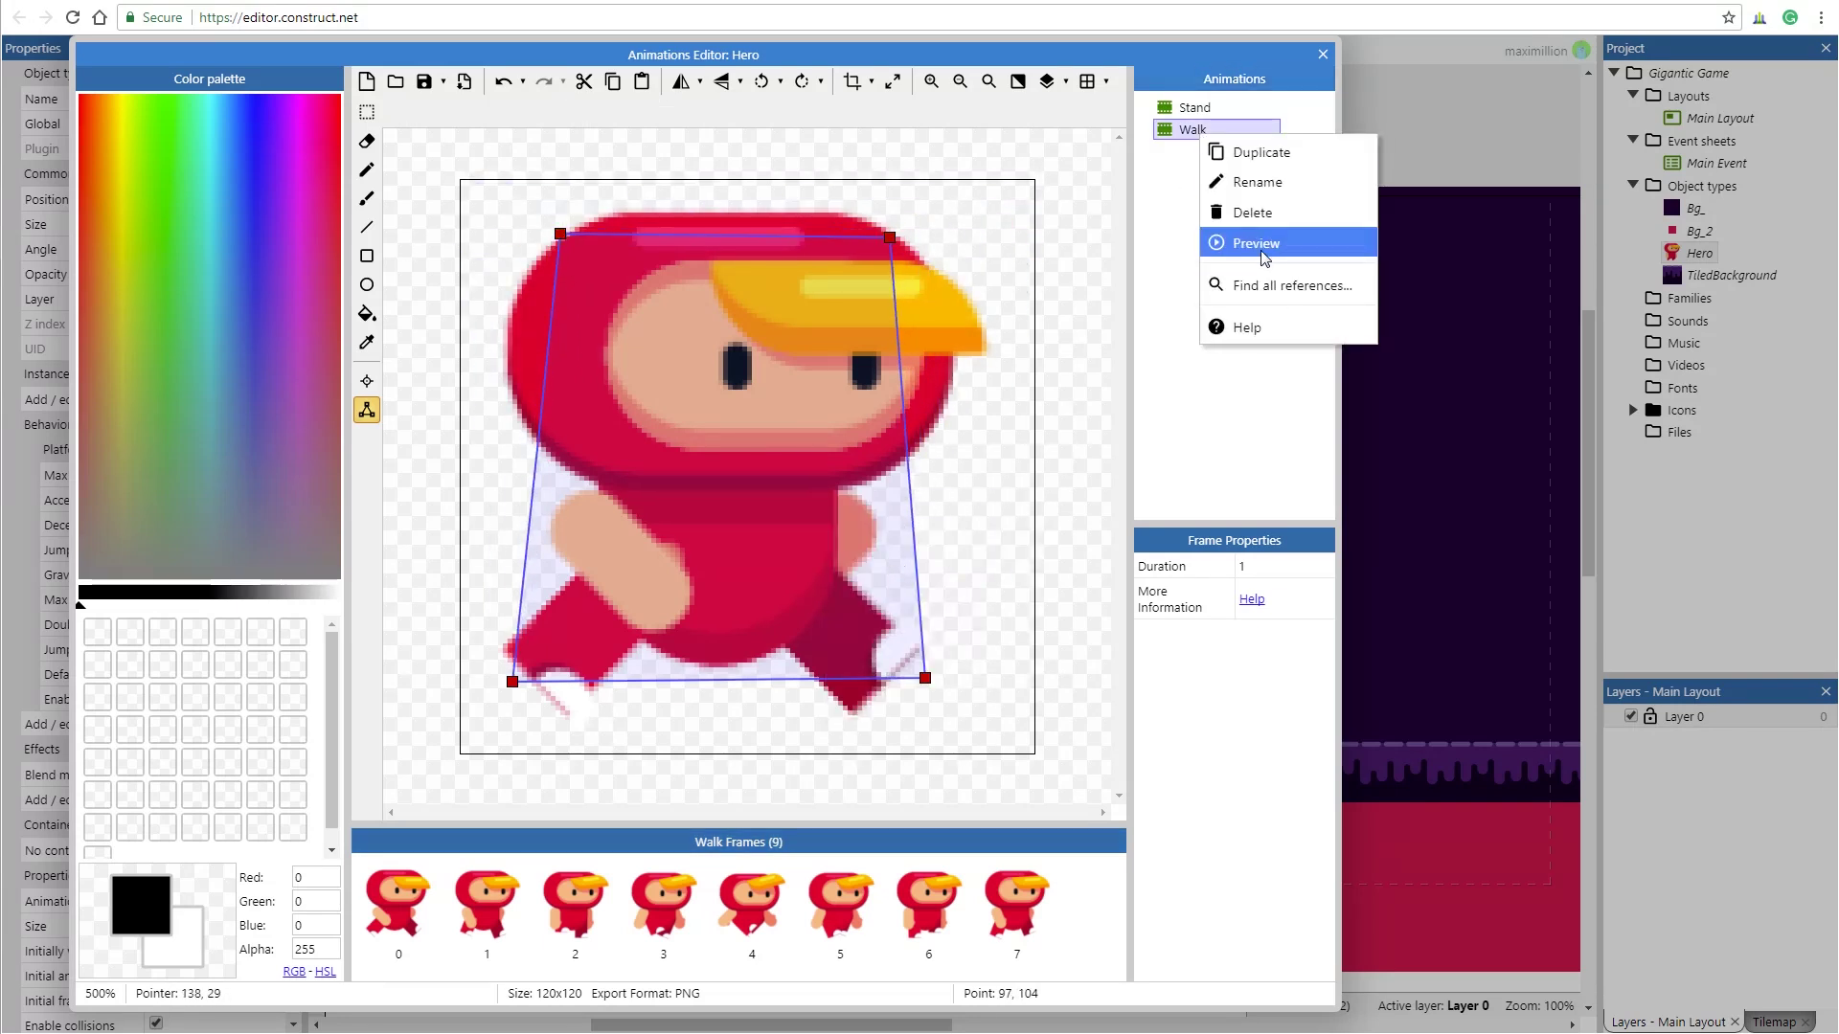
pyautogui.click(1263, 251)
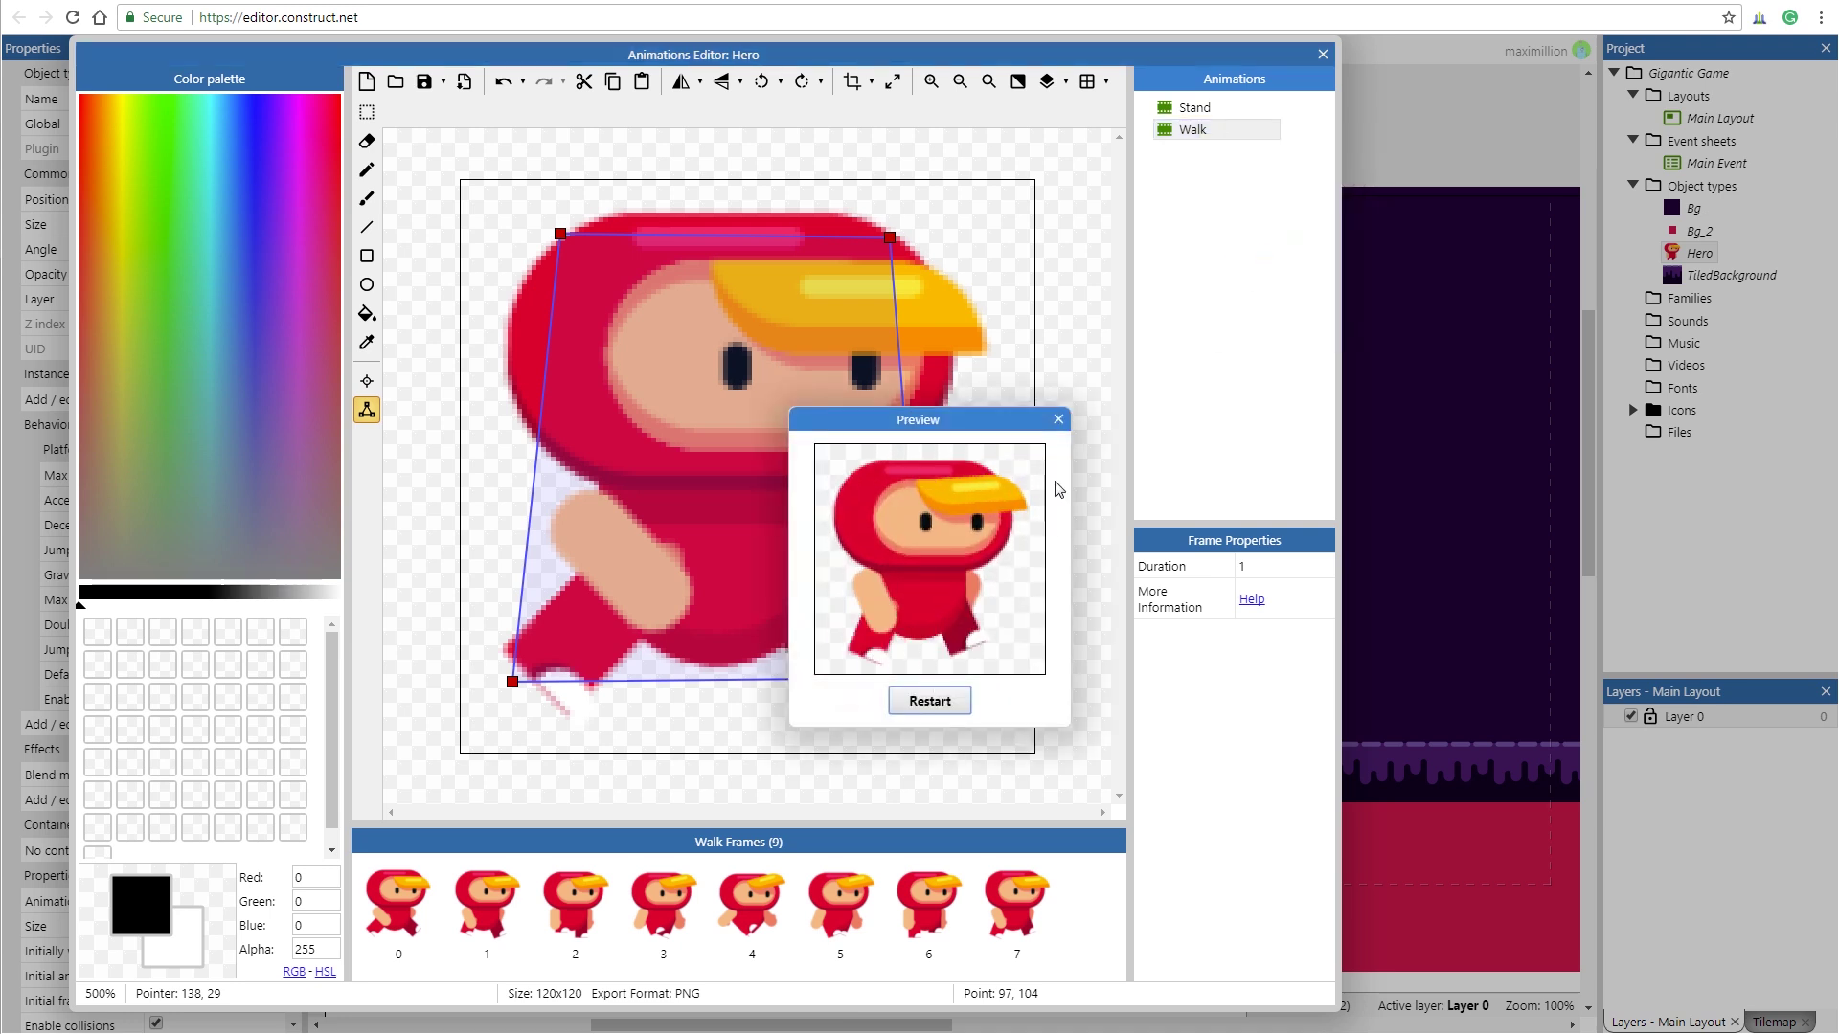
pyautogui.click(1058, 418)
# - Set the Walk animation to loop at a speed of 20, check its playback, and close the animations editor
pyautogui.click(1187, 130)
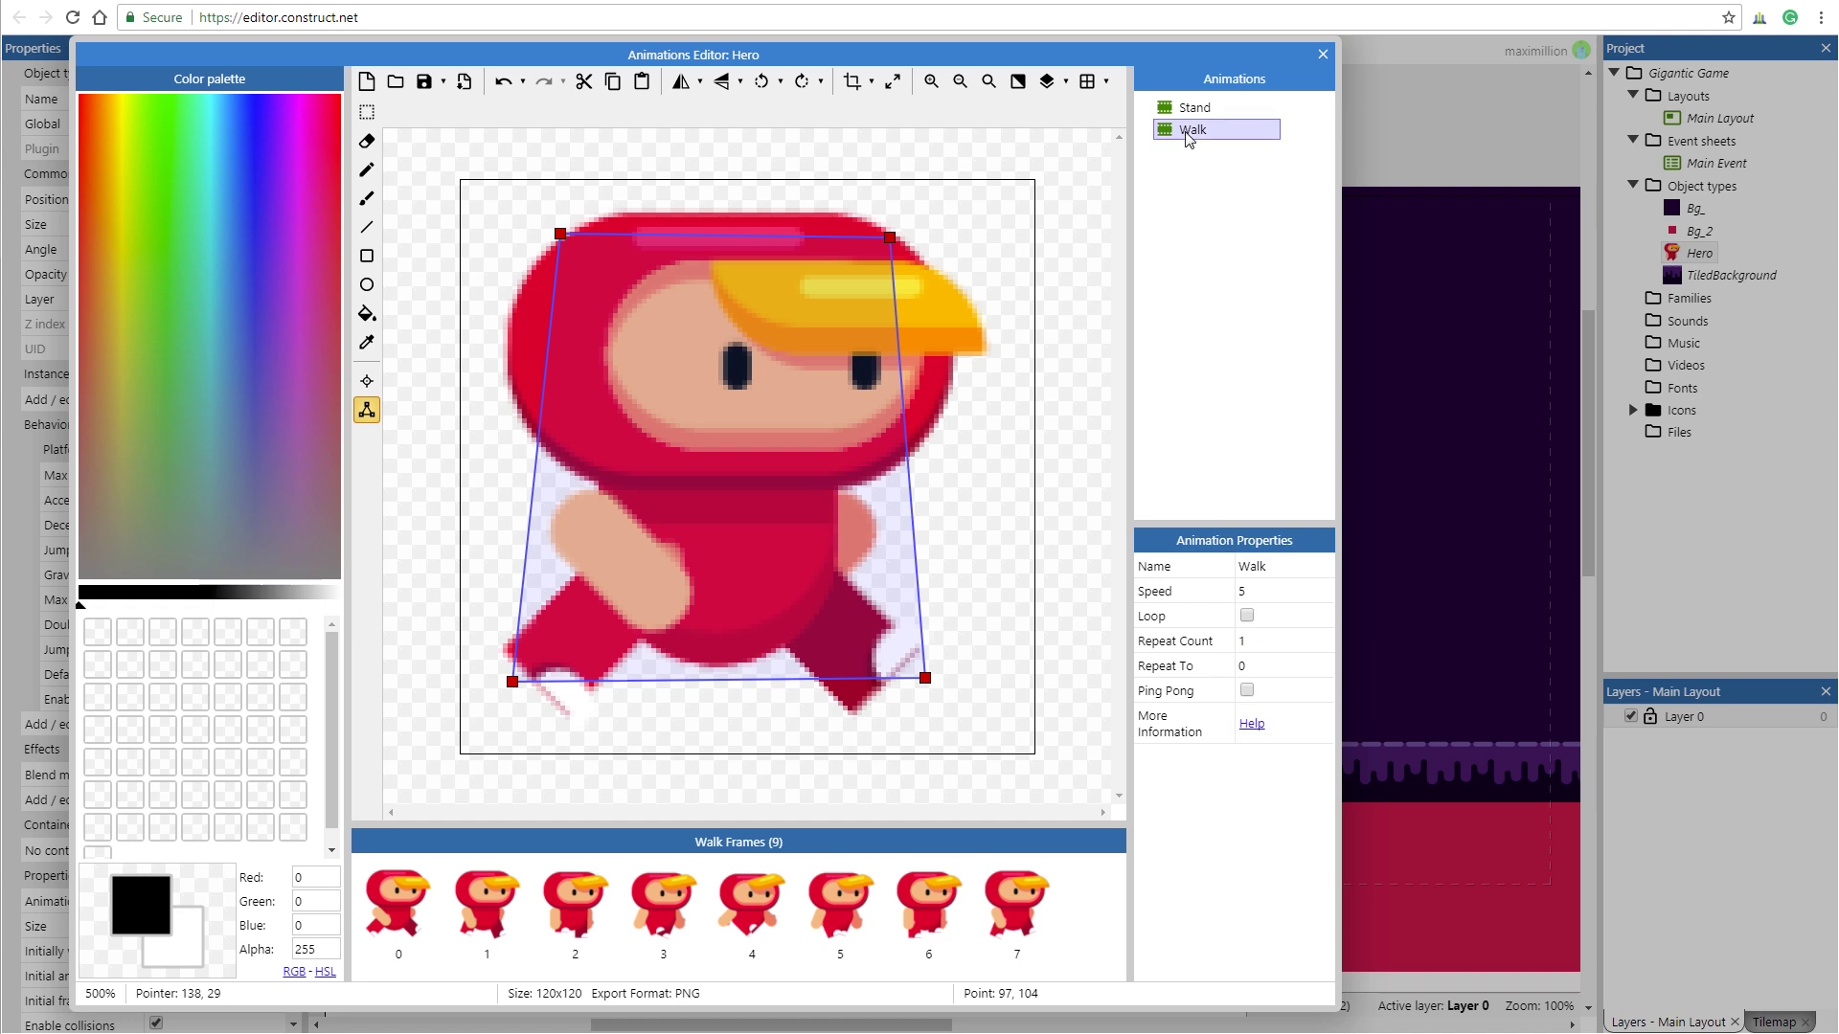
pyautogui.click(1247, 616)
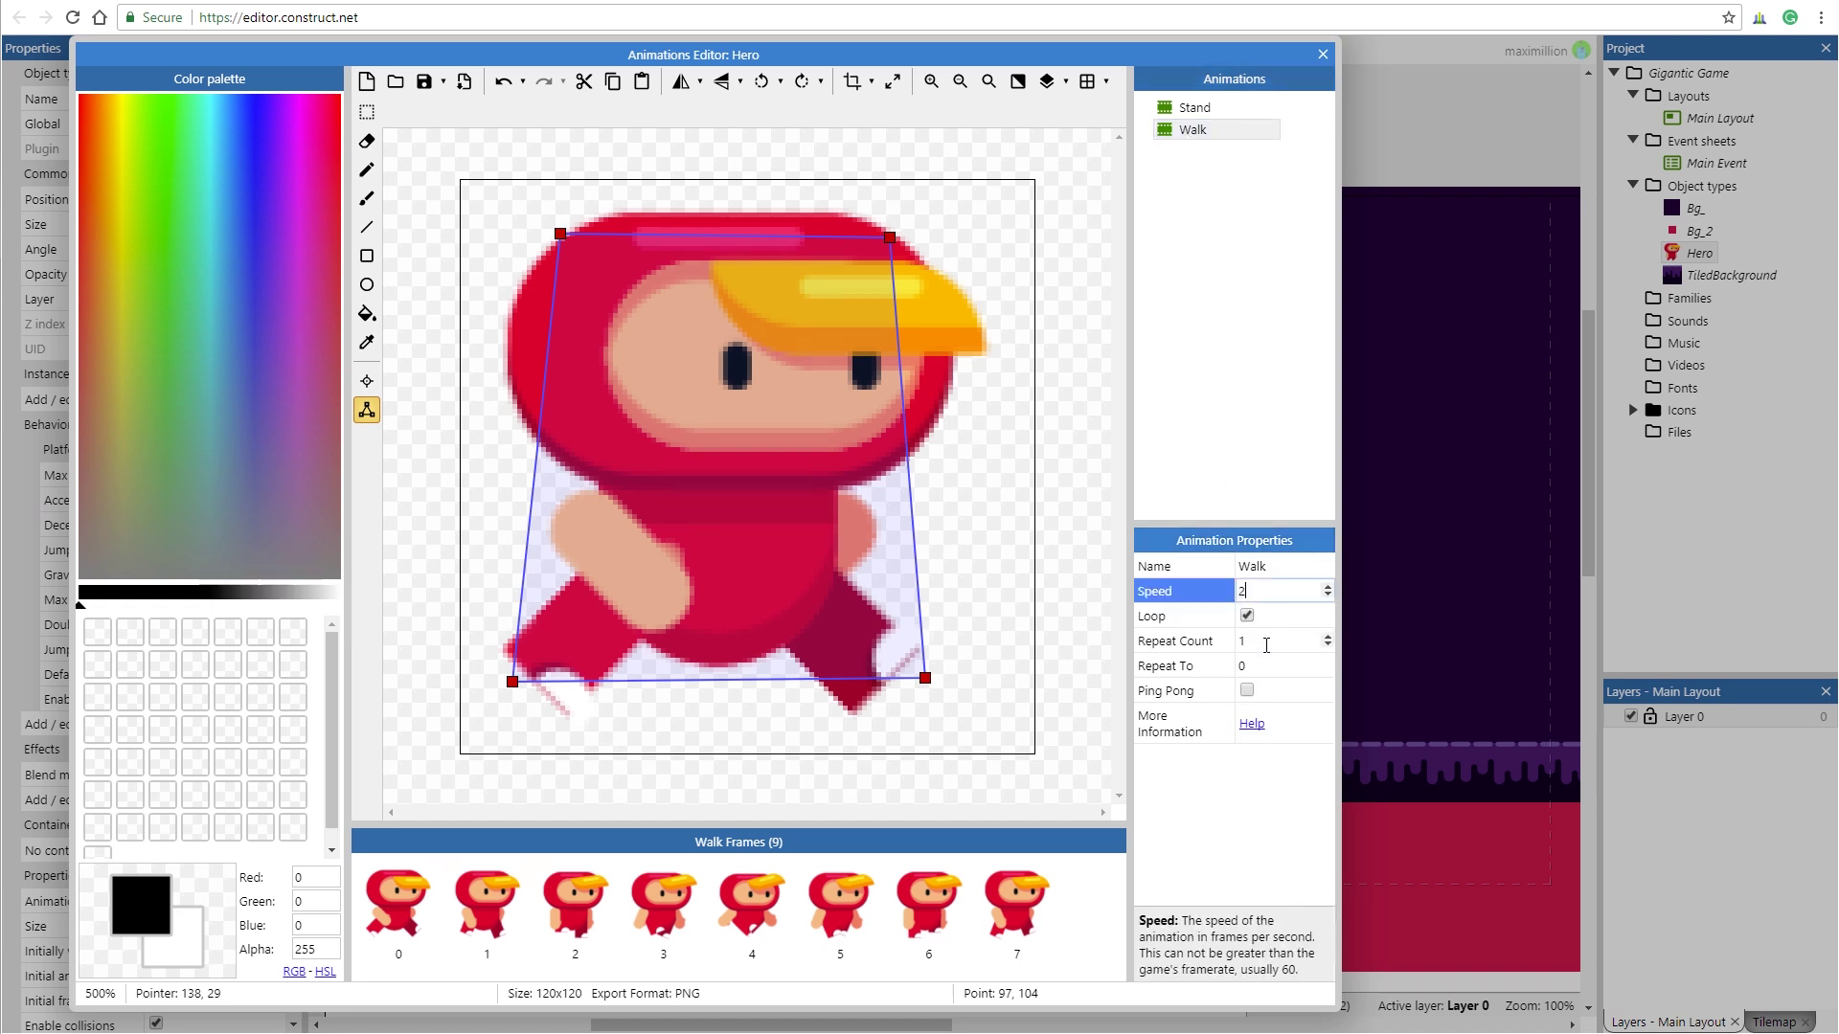
pyautogui.click(1215, 821)
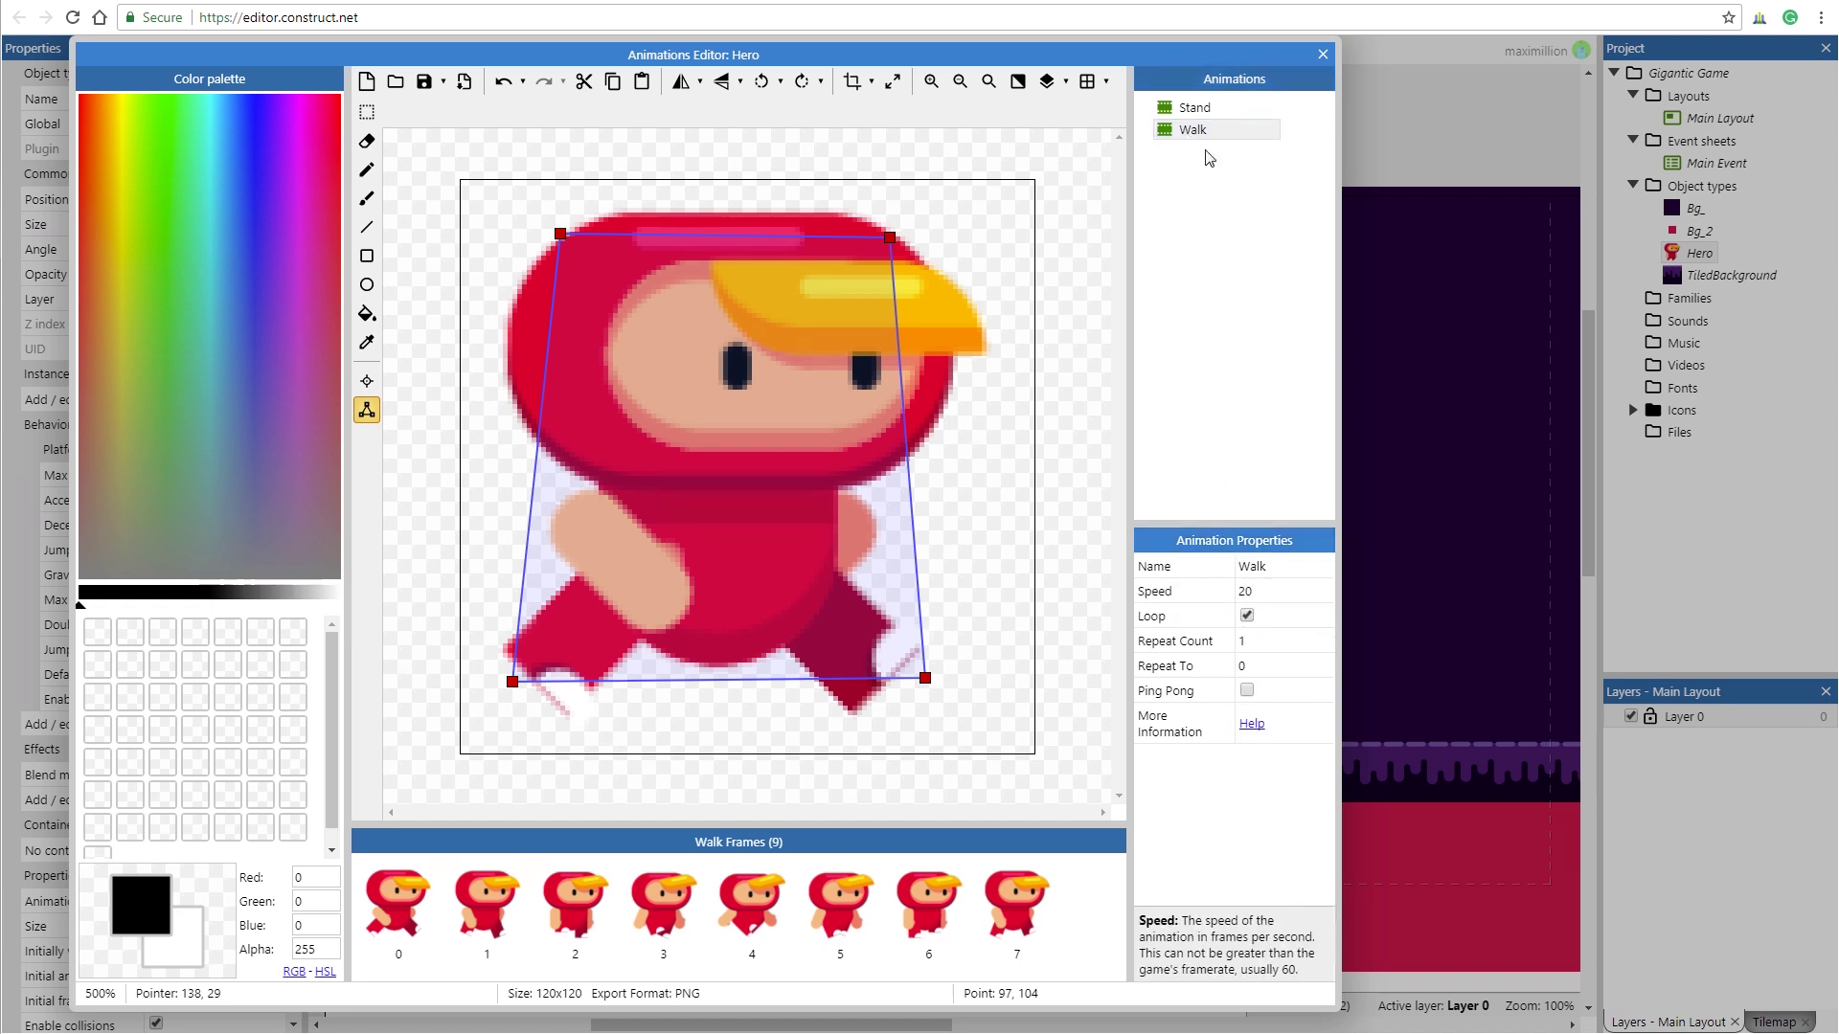
pyautogui.rightClick(1205, 133)
pyautogui.click(1246, 250)
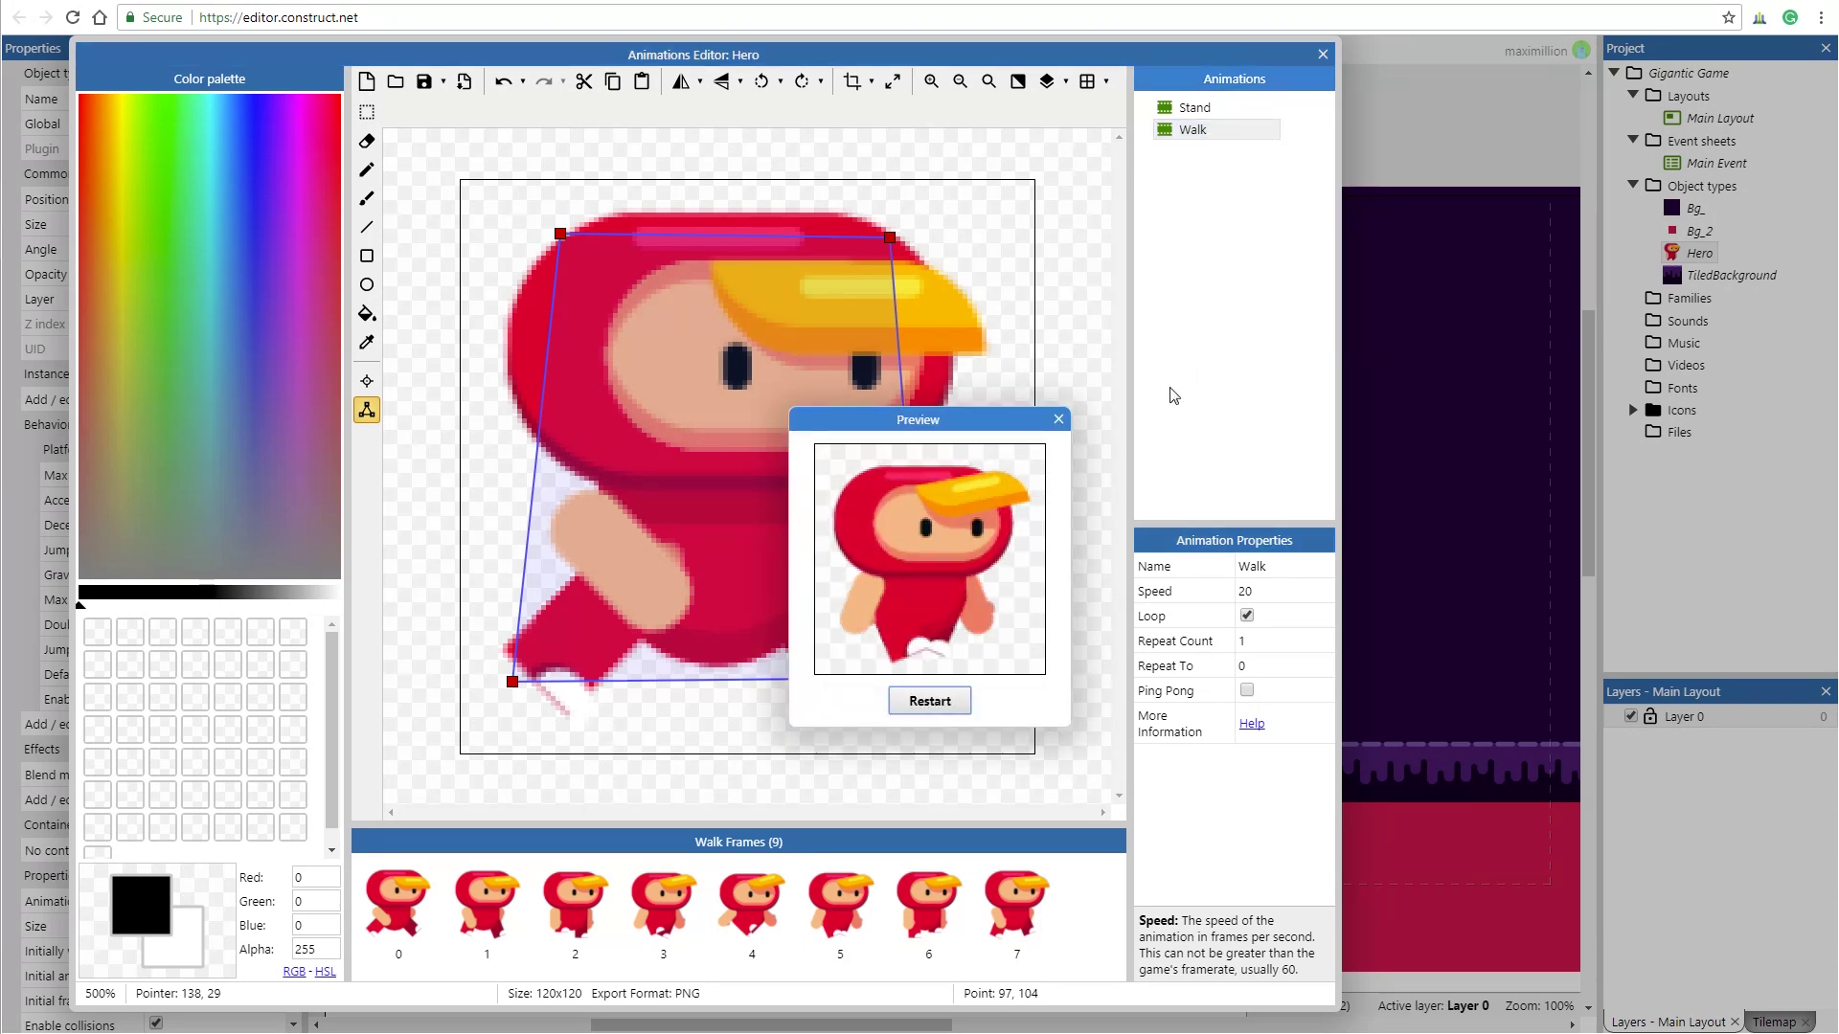
pyautogui.click(1058, 419)
pyautogui.click(1322, 56)
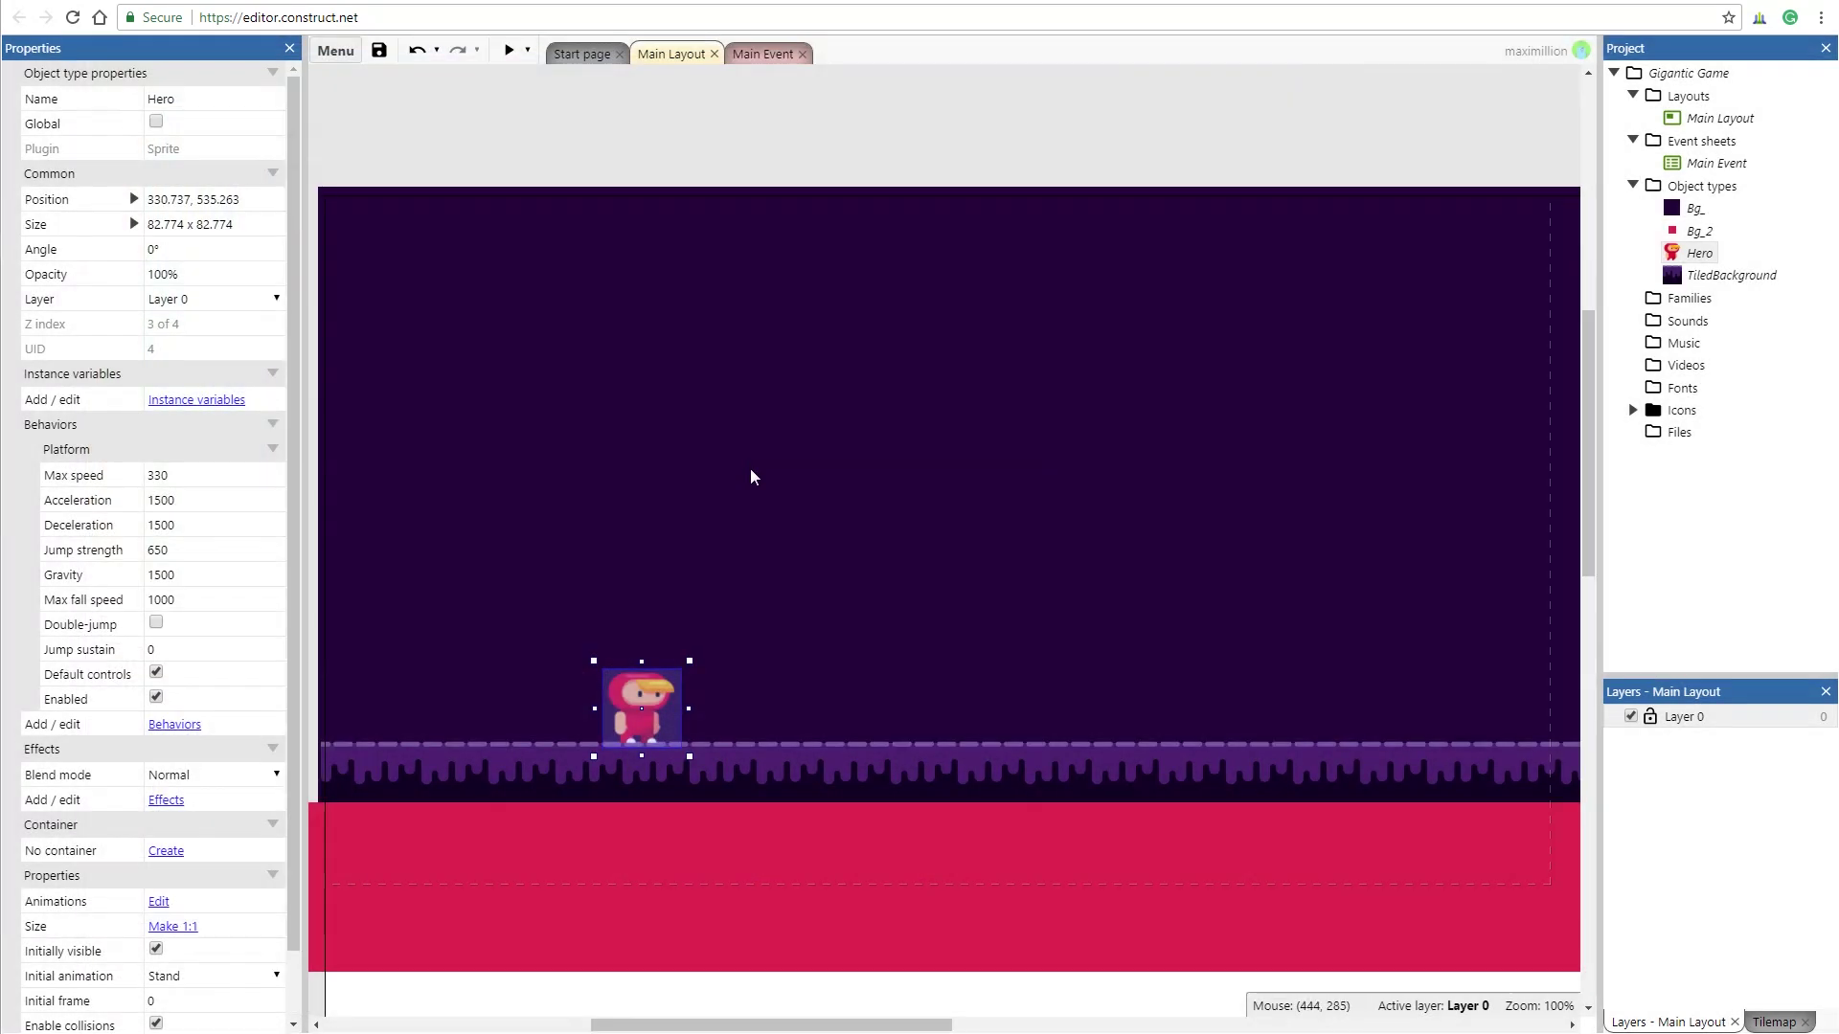
# - Run the game preview and test the hero's walking and jumping with the enlarged sprite
pyautogui.press('F5')
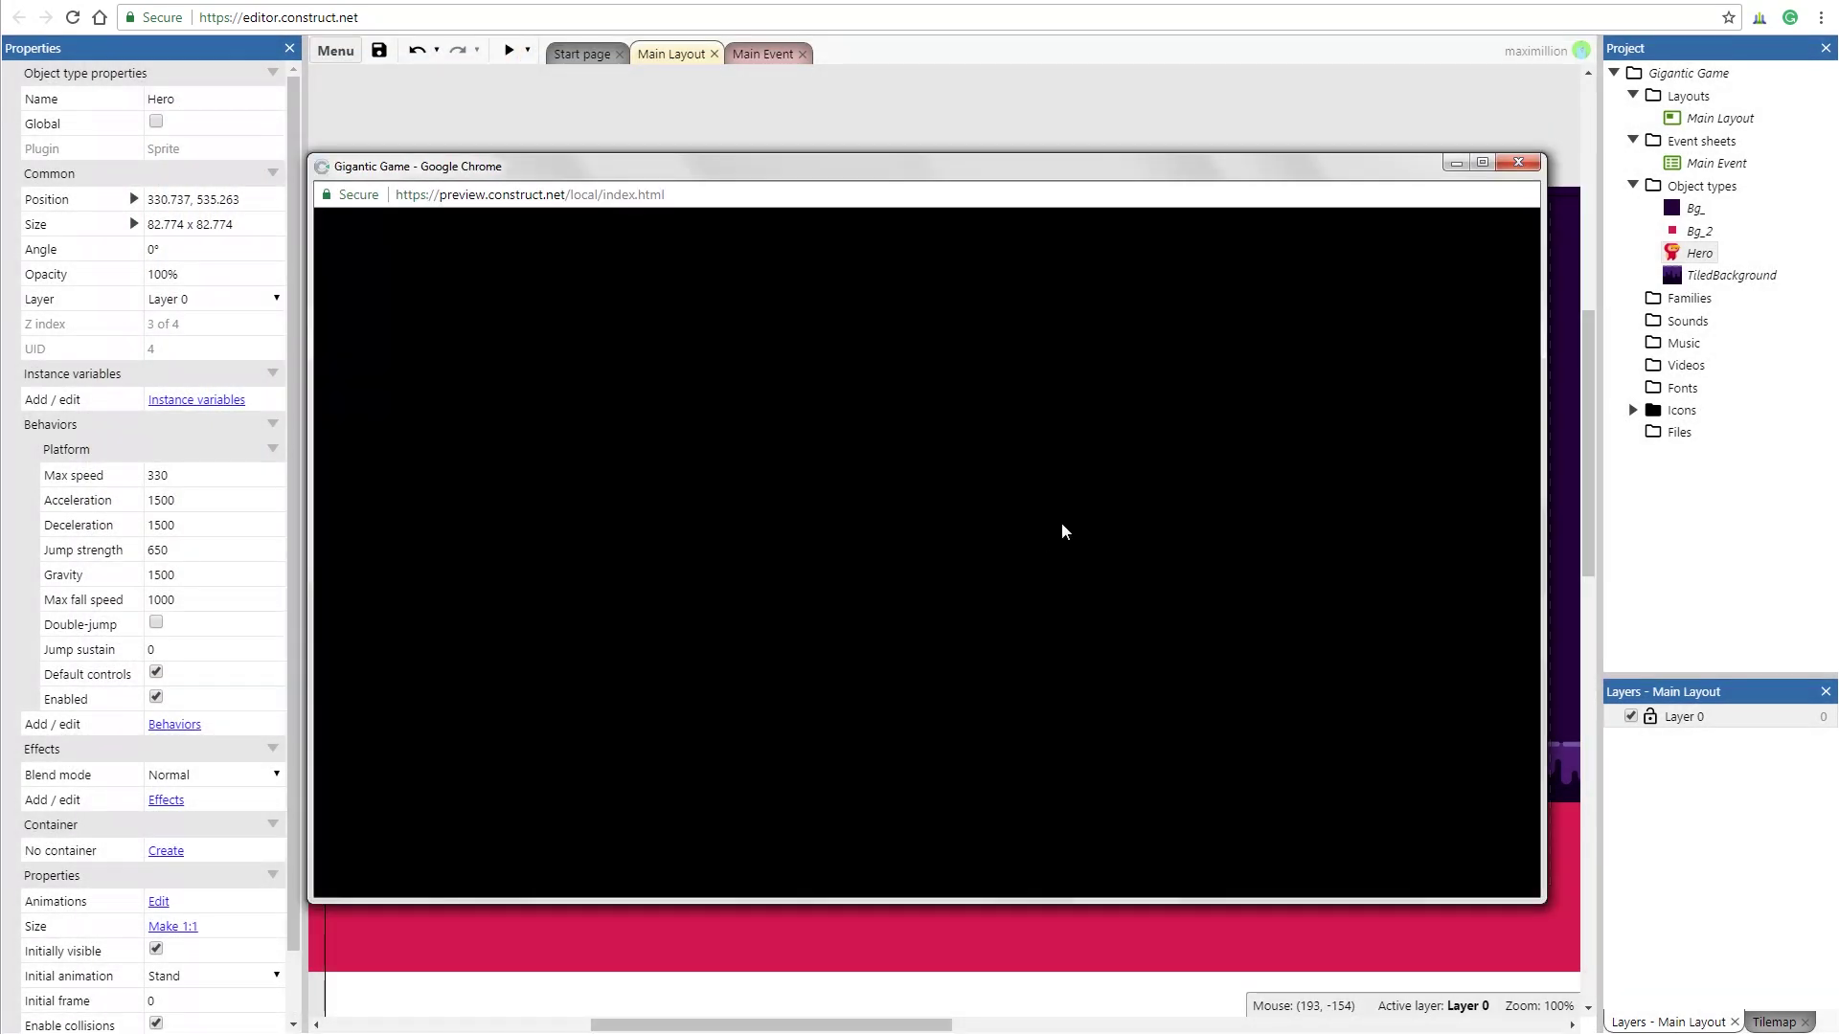
pyautogui.press('Right')
pyautogui.press('Left')
pyautogui.press('Up')
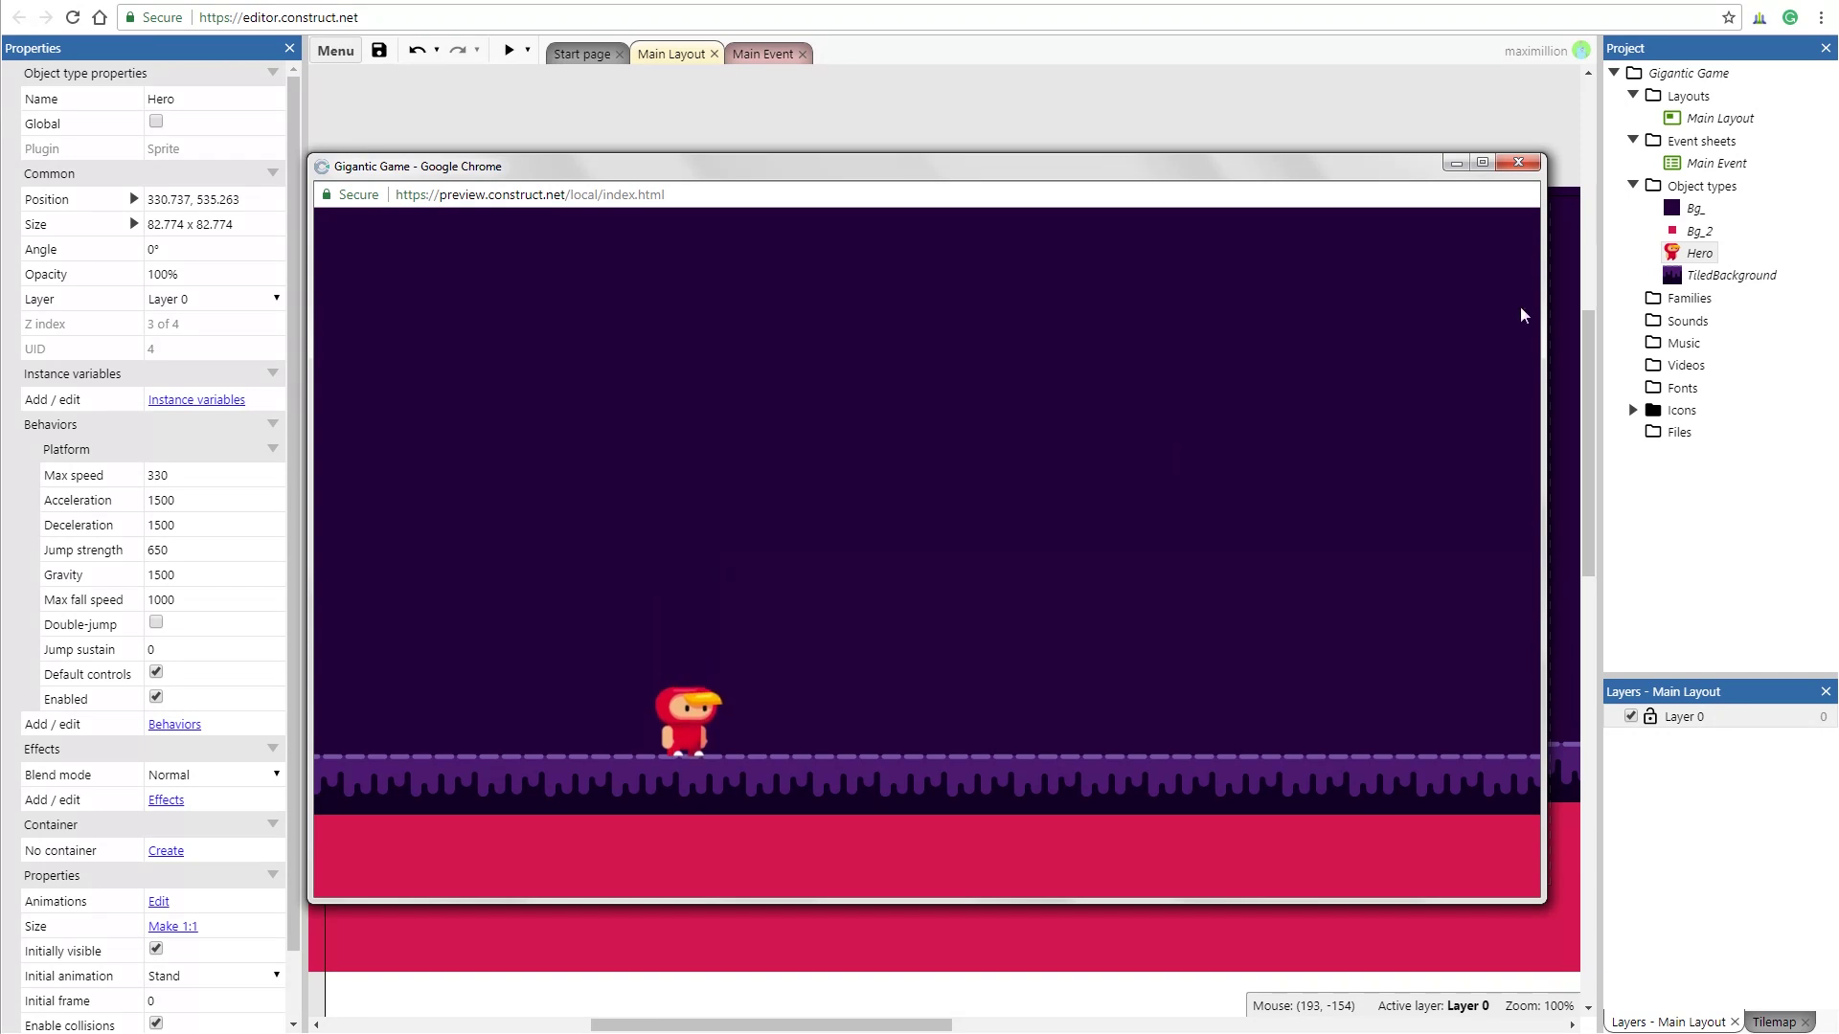
pyautogui.click(1518, 163)
# - Add an event with the Hero's Platform On moved condition to the Main Event sheet
pyautogui.click(761, 56)
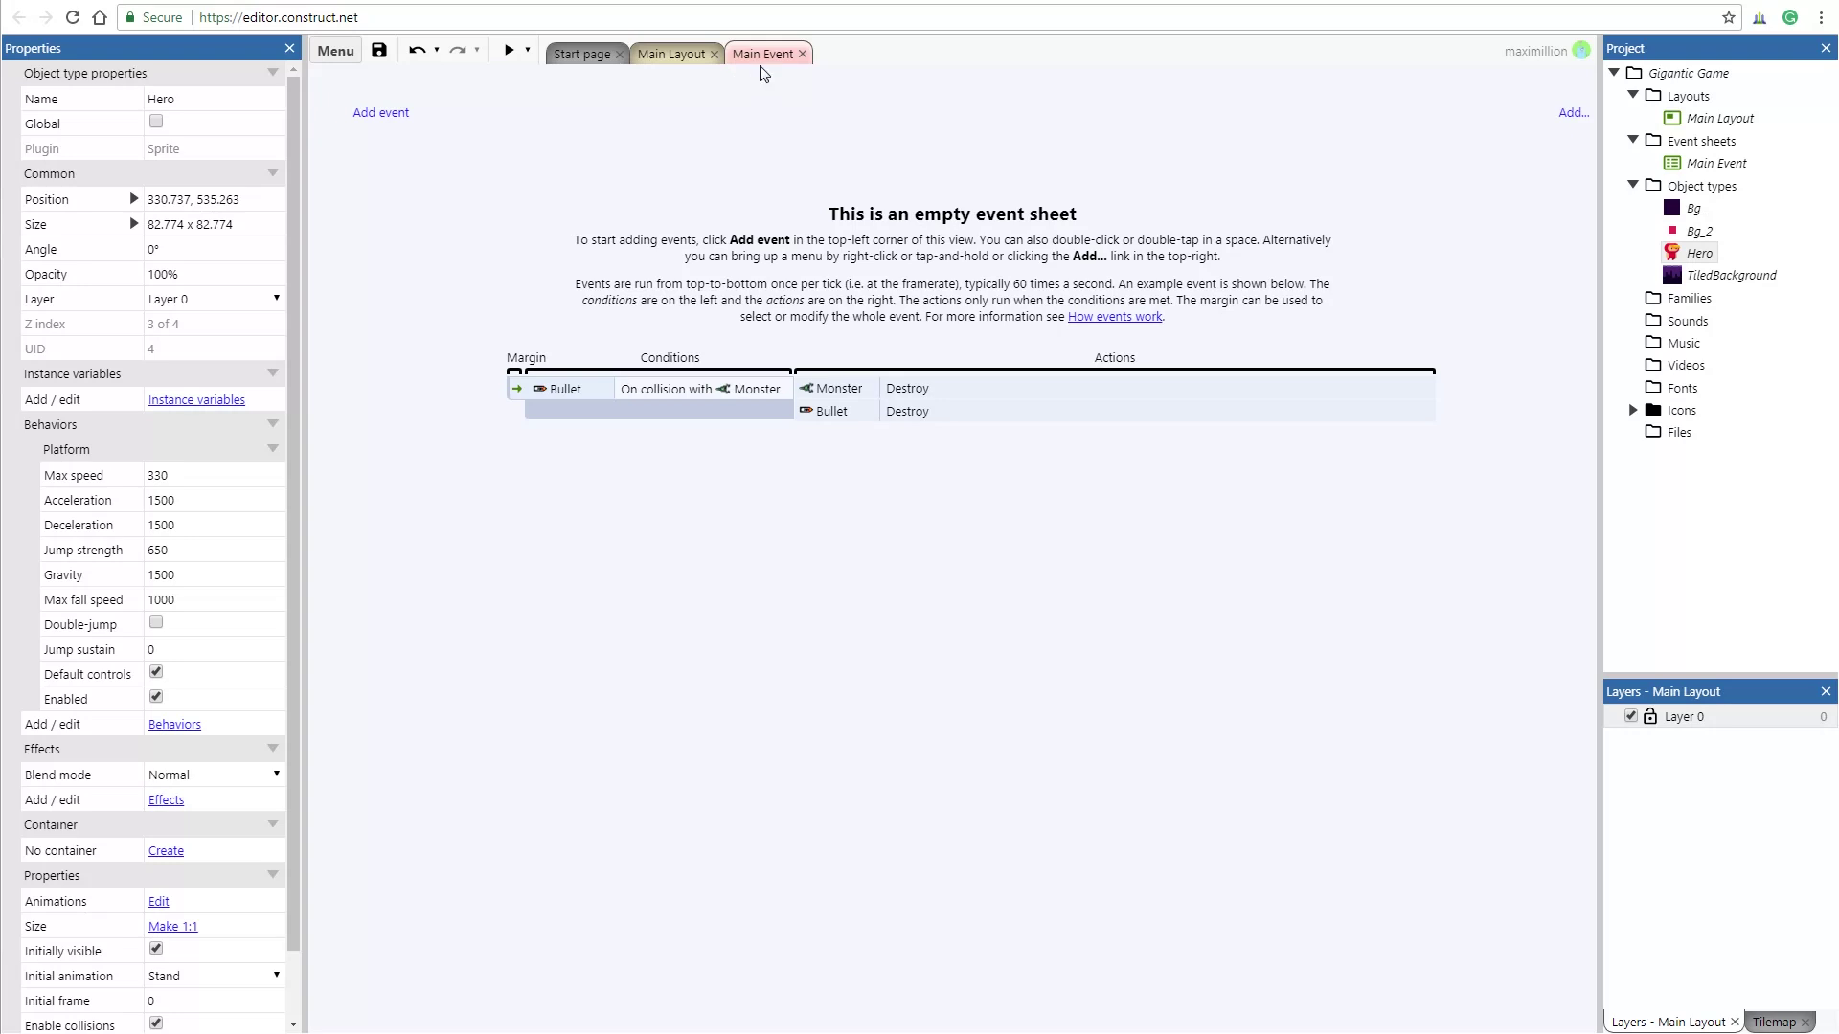
pyautogui.click(1694, 166)
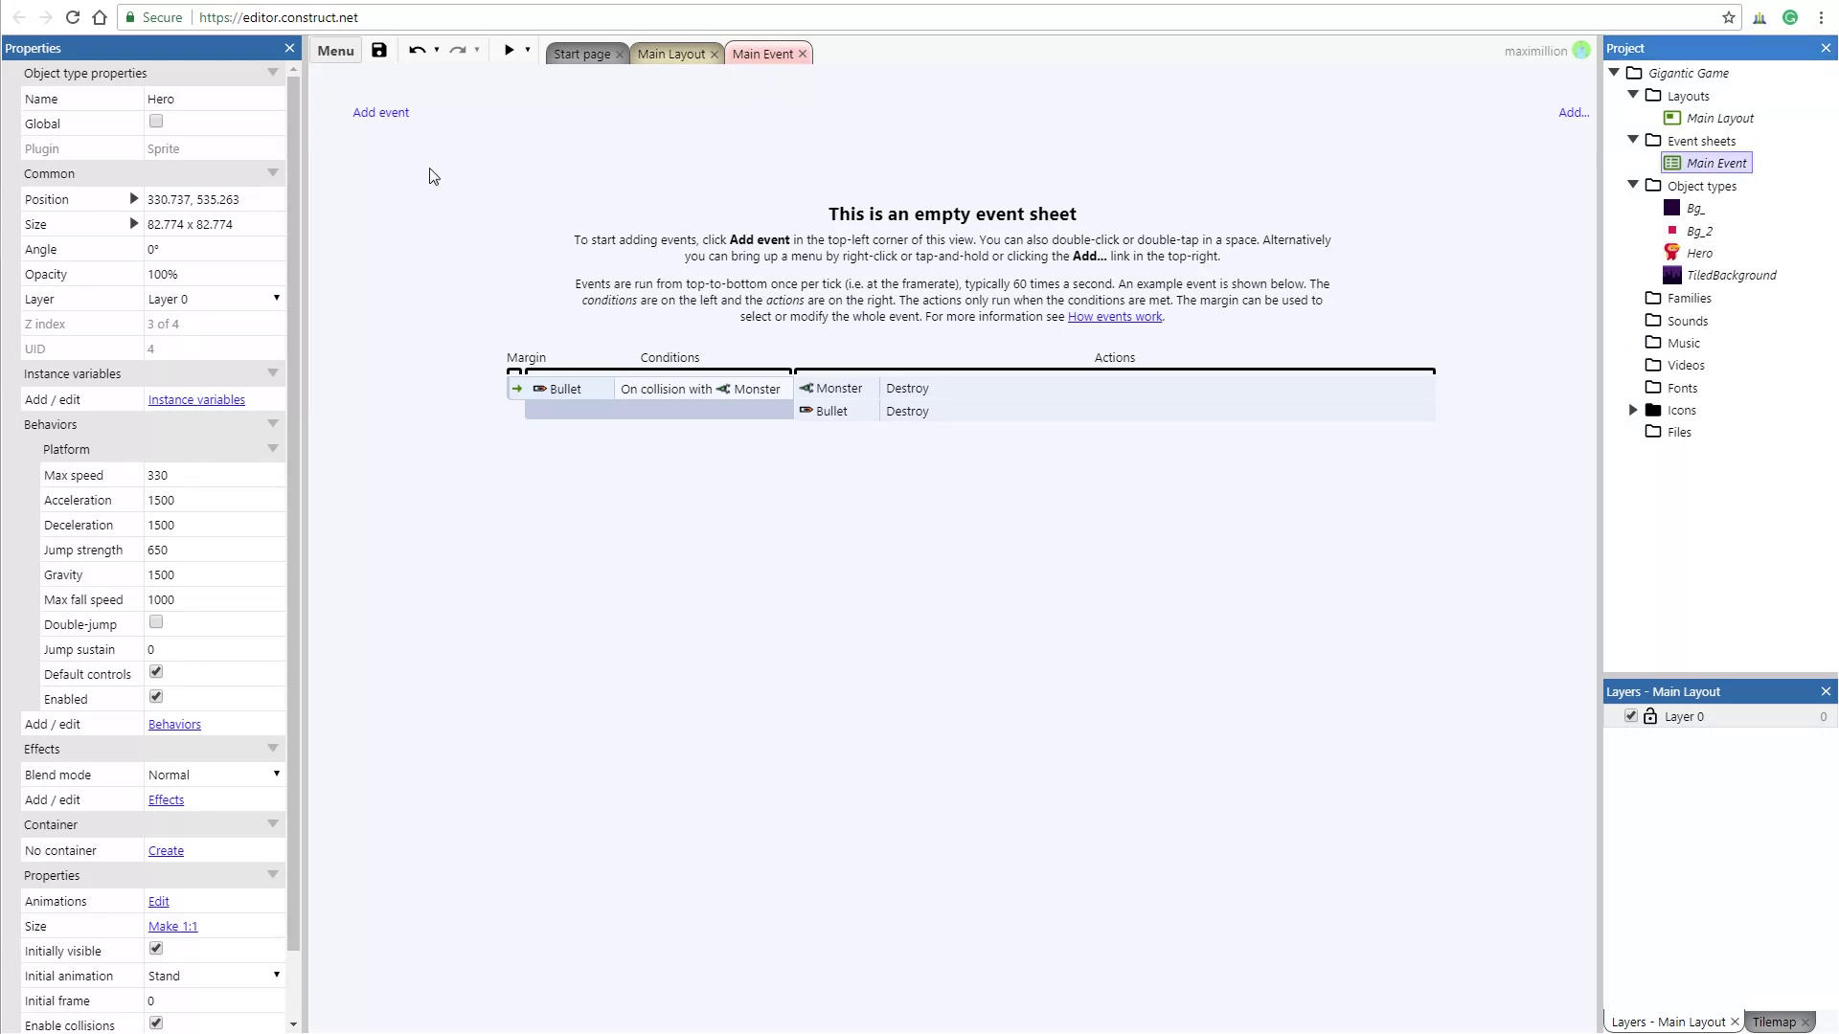
pyautogui.click(366, 114)
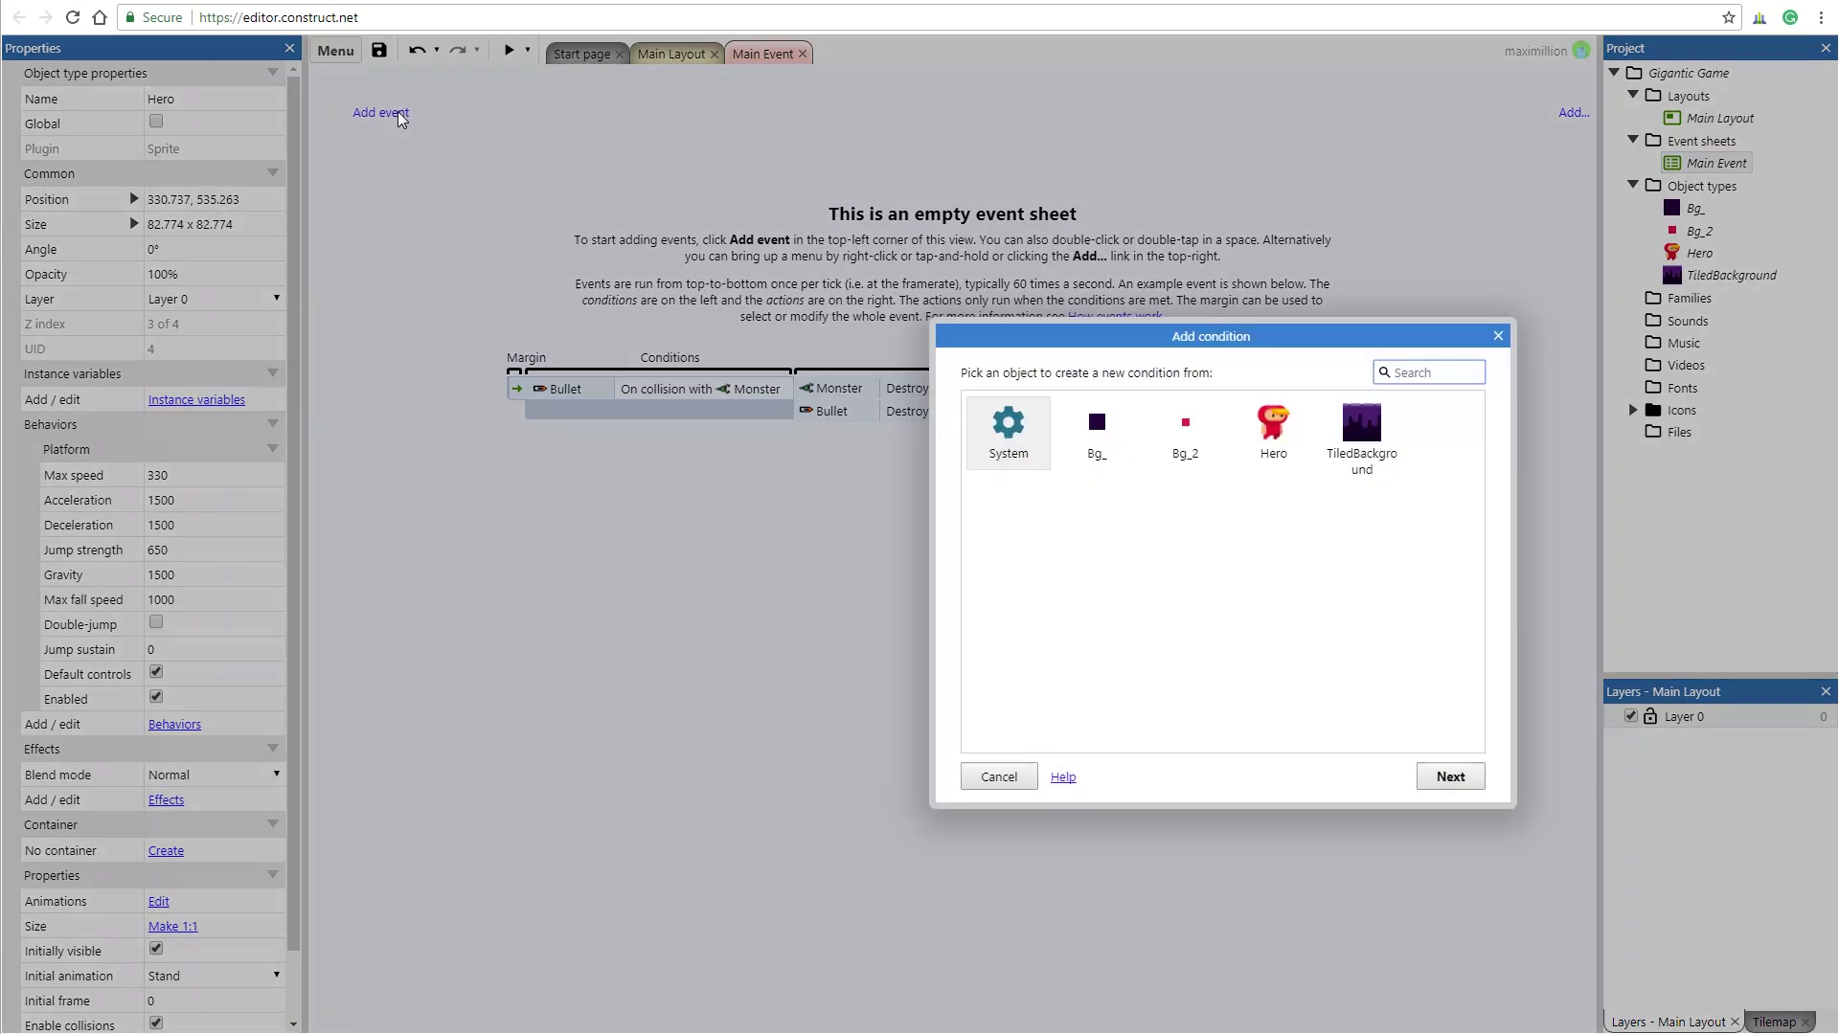
pyautogui.doubleClick(1279, 436)
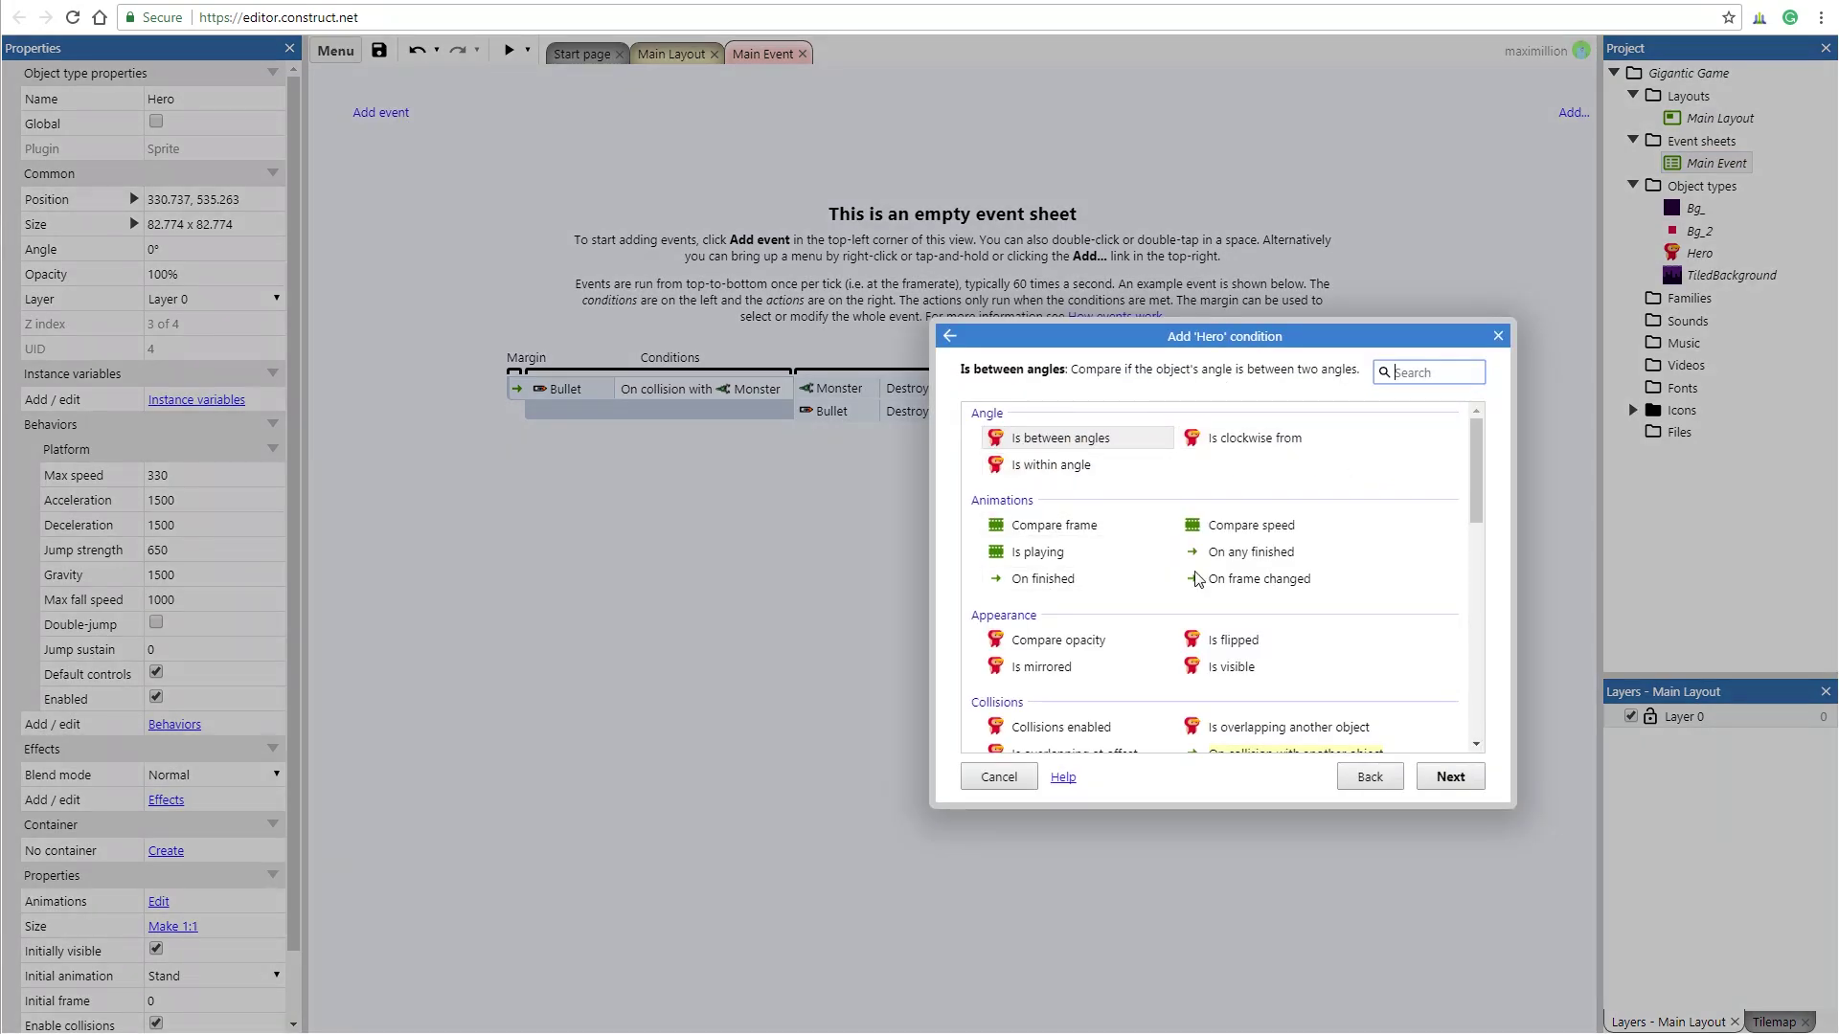
pyautogui.moveTo(1484, 448); pyautogui.dragTo(1490, 603)
pyautogui.click(1262, 638)
pyautogui.doubleClick(1262, 638)
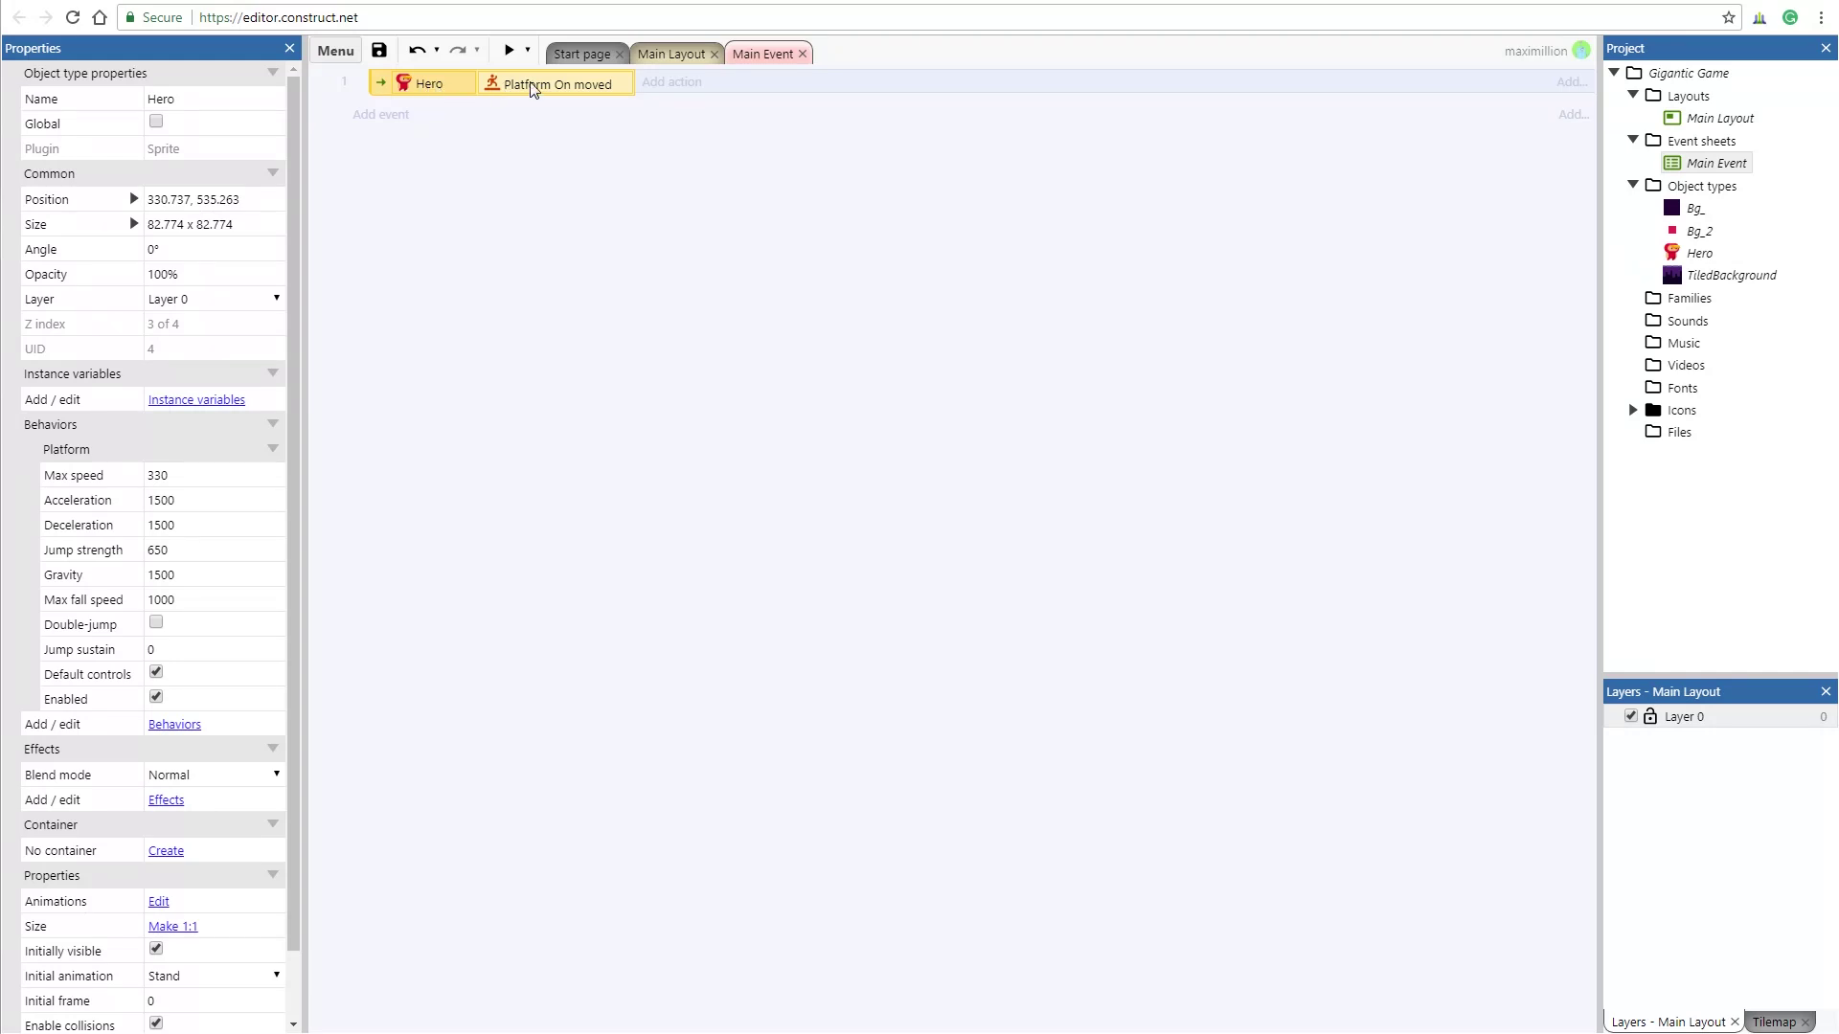
# - Add a Hero Set animation action to the On moved event that plays "Walk" from the beginning
pyautogui.click(676, 87)
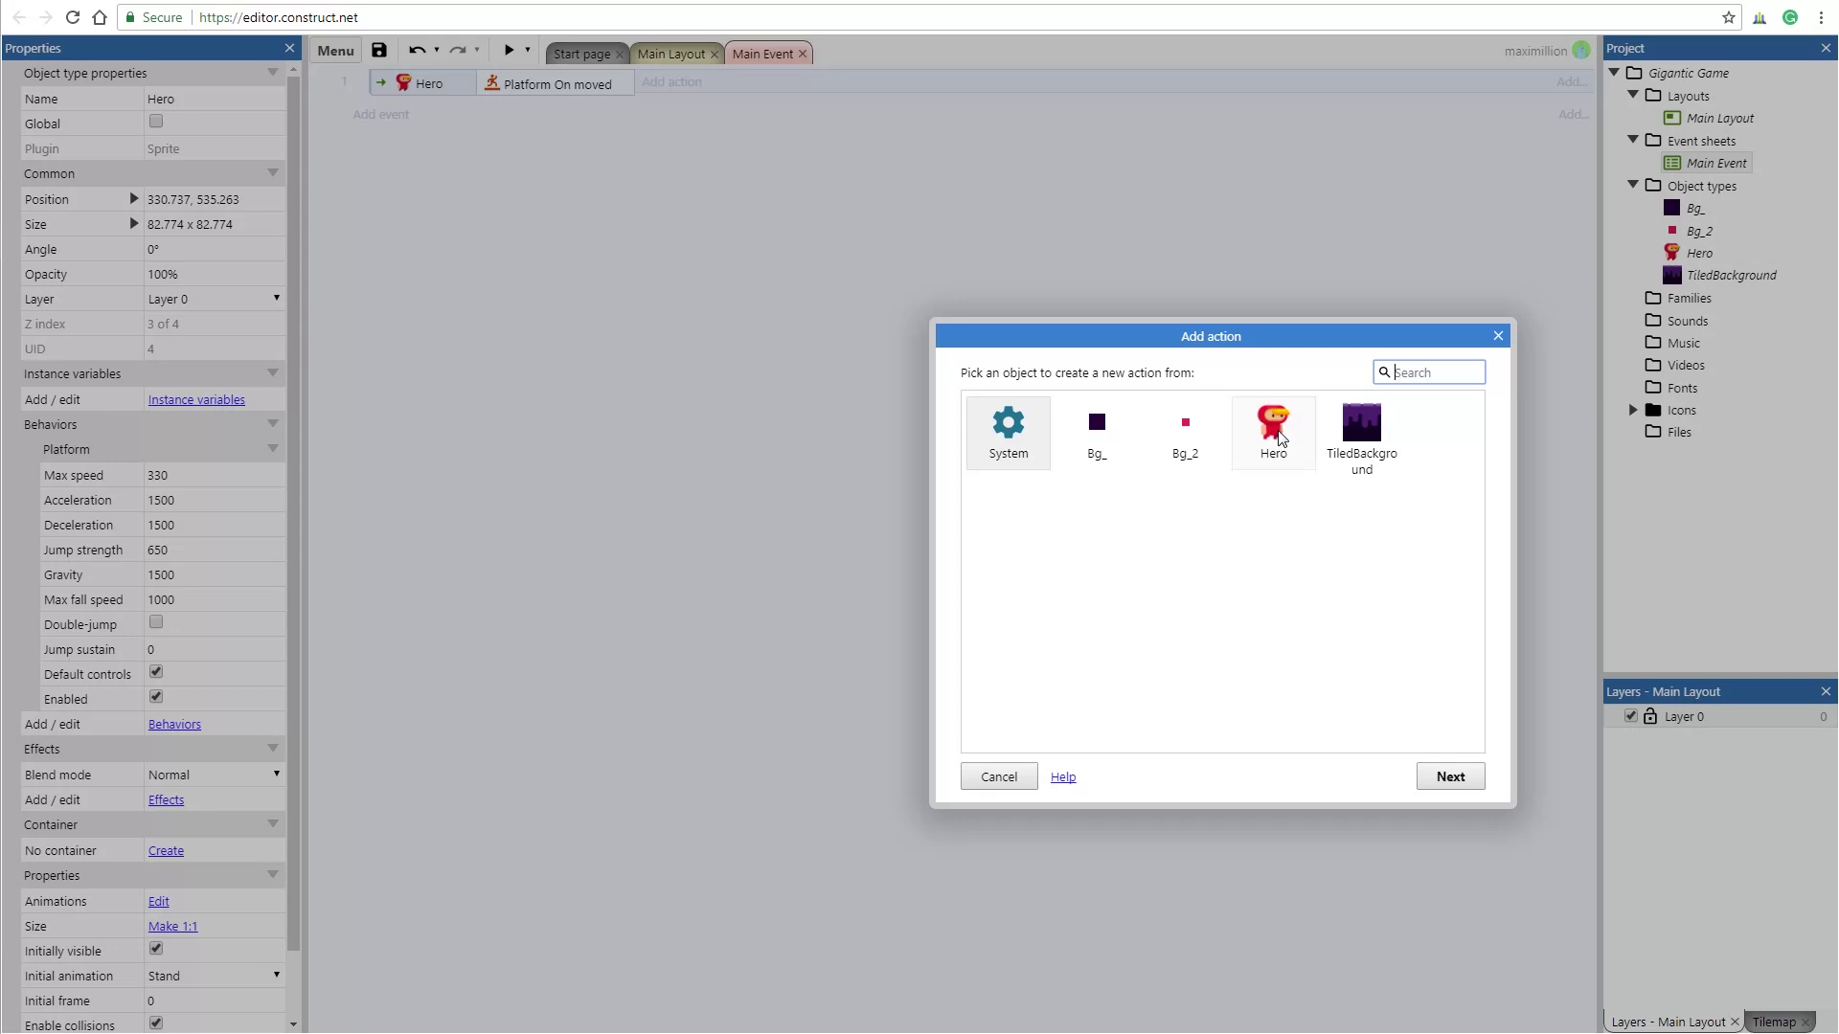
pyautogui.doubleClick(1277, 429)
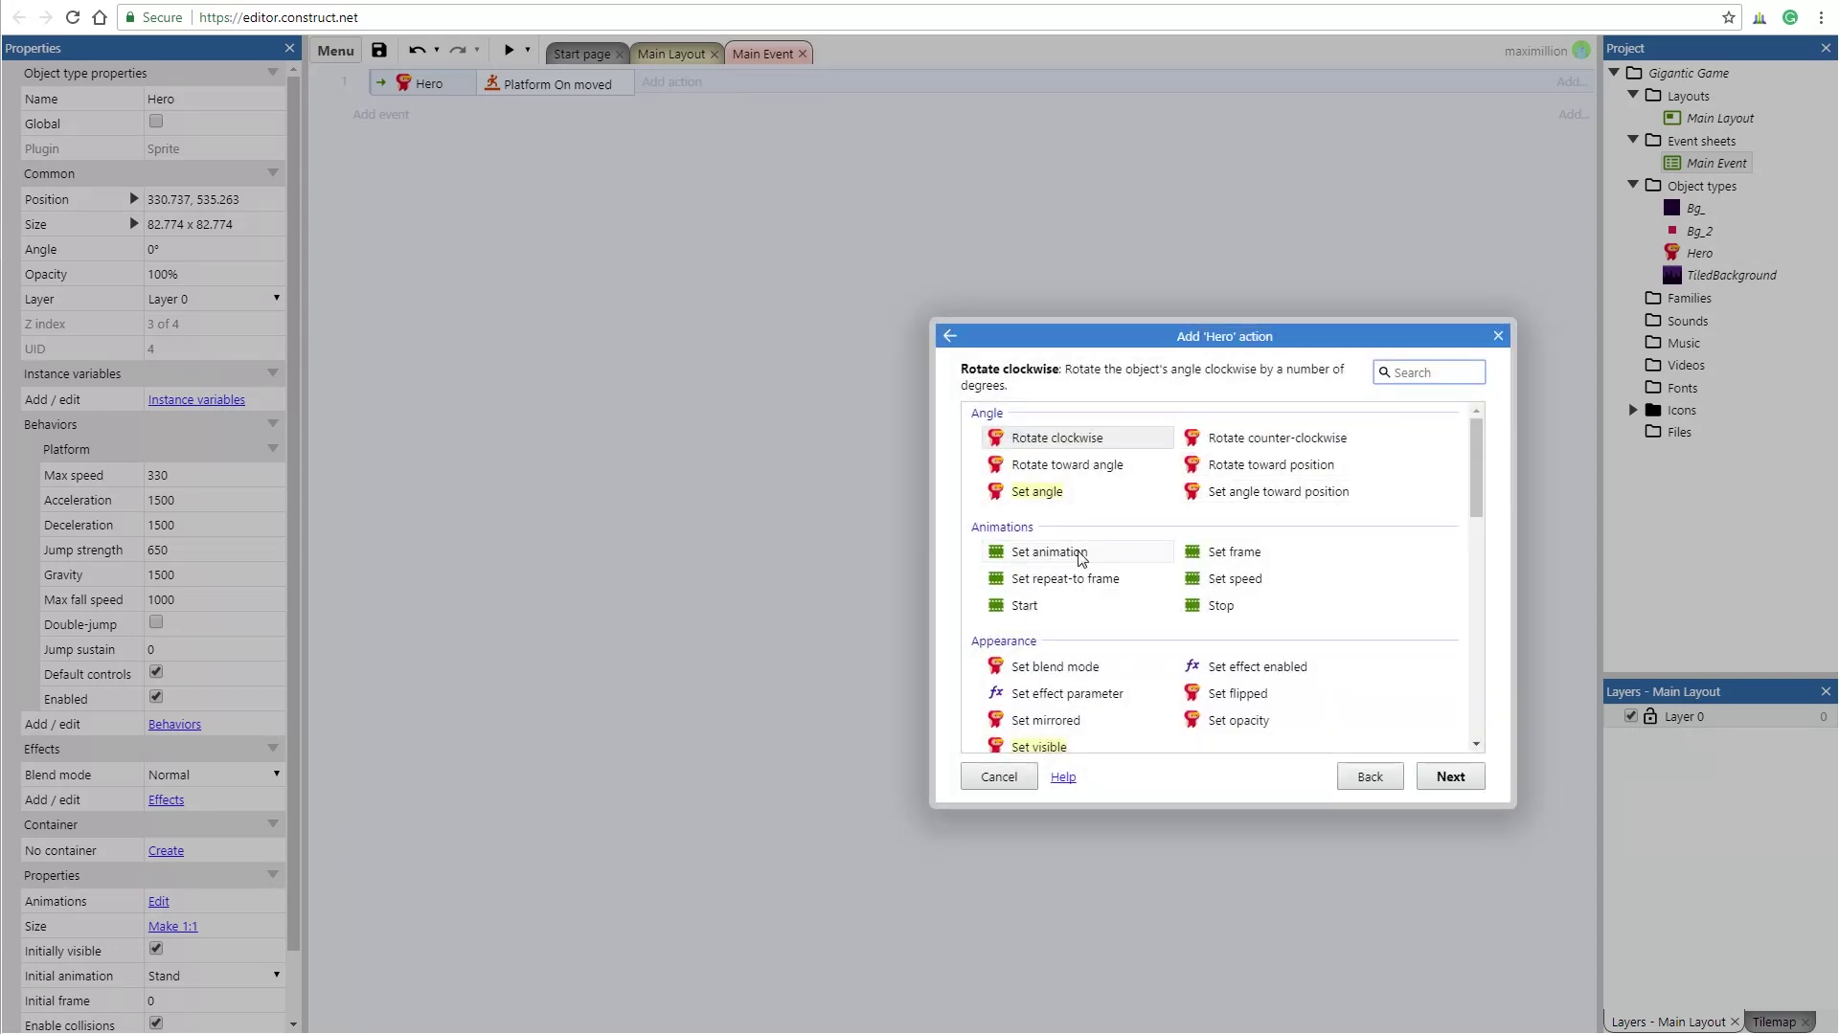
pyautogui.doubleClick(1108, 558)
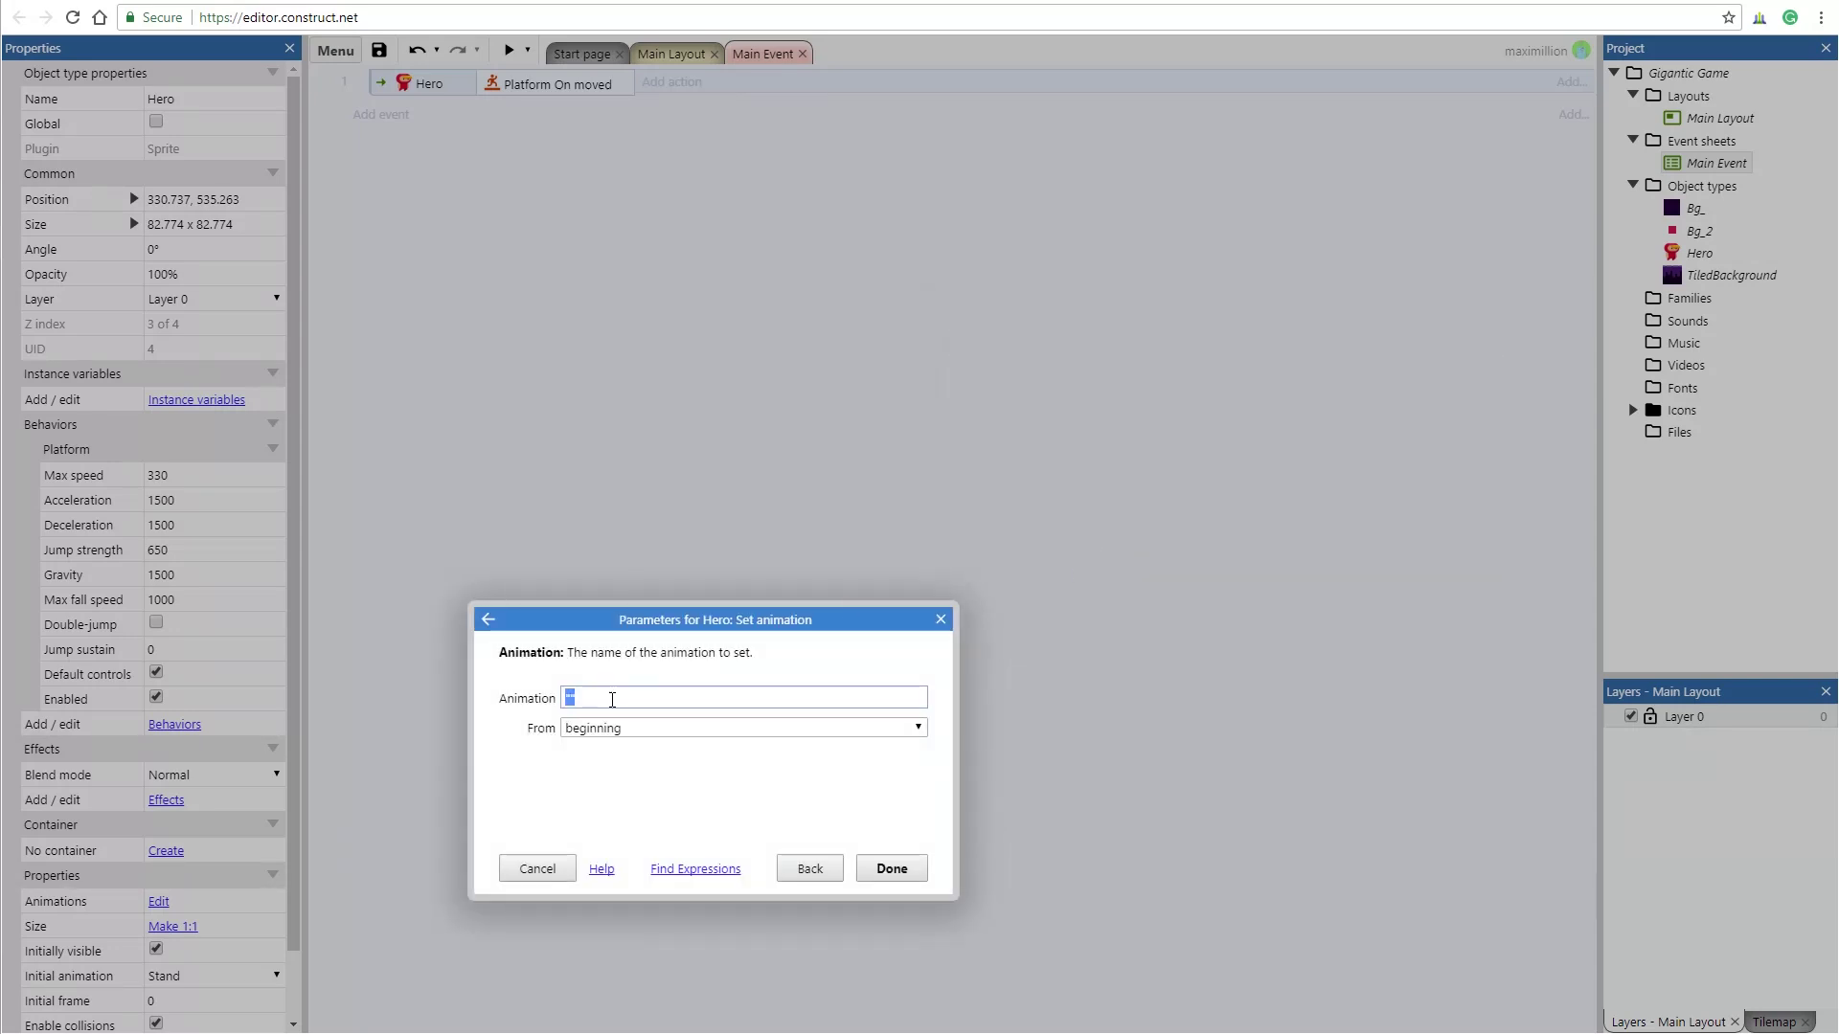
pyautogui.write('"')
pyautogui.click(613, 751)
pyautogui.click(891, 870)
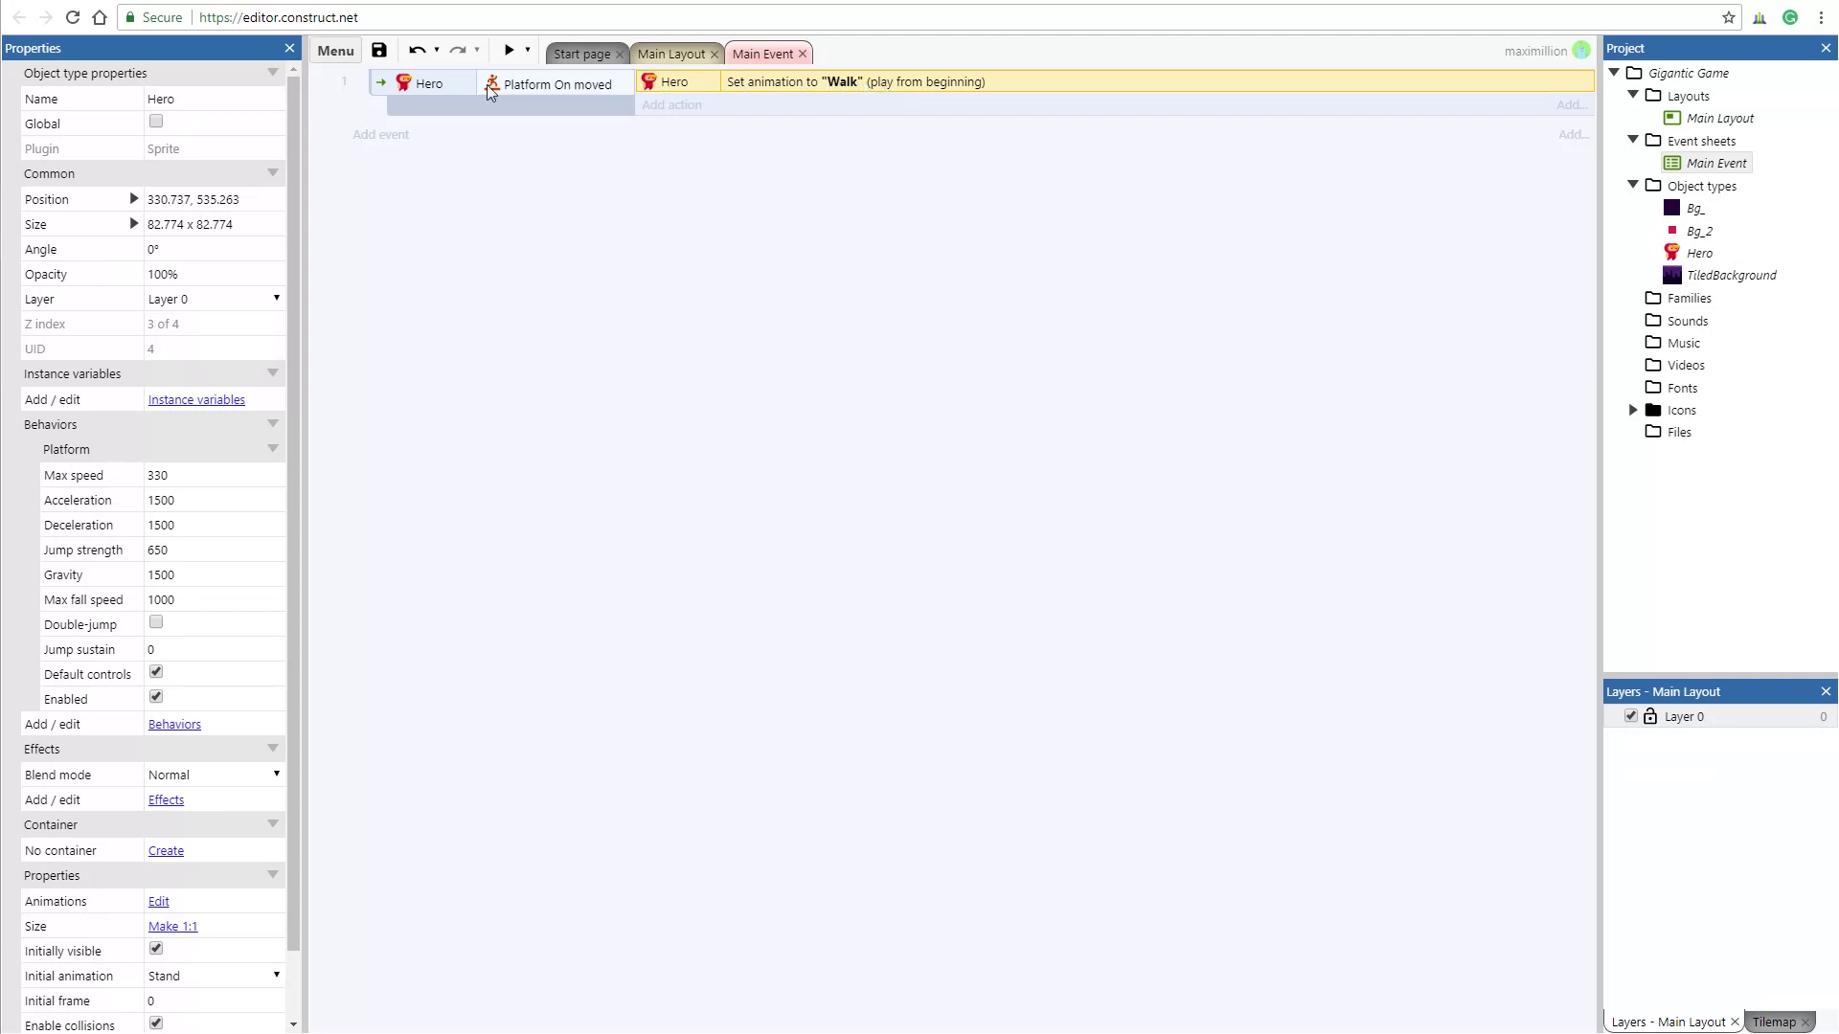
# - Run the game preview, walk the hero along the ground to test the Walk animation, and close the preview
pyautogui.click(509, 50)
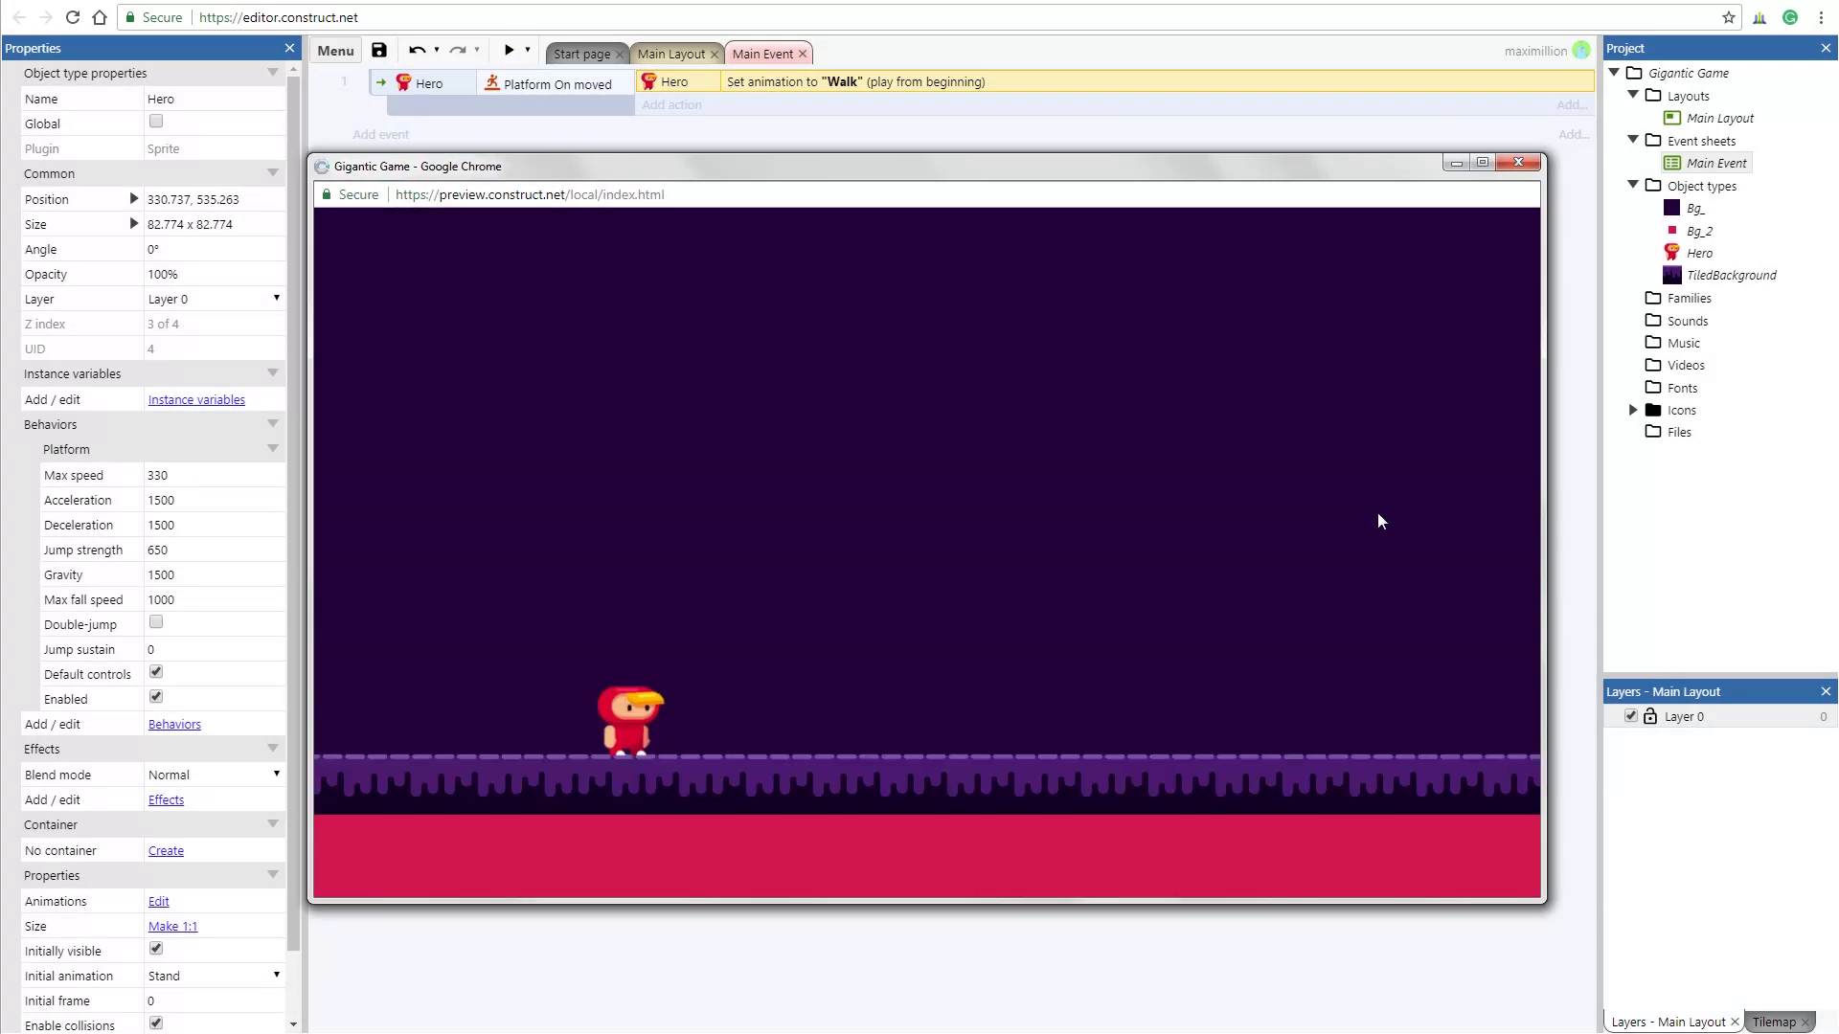
pyautogui.press('Right')
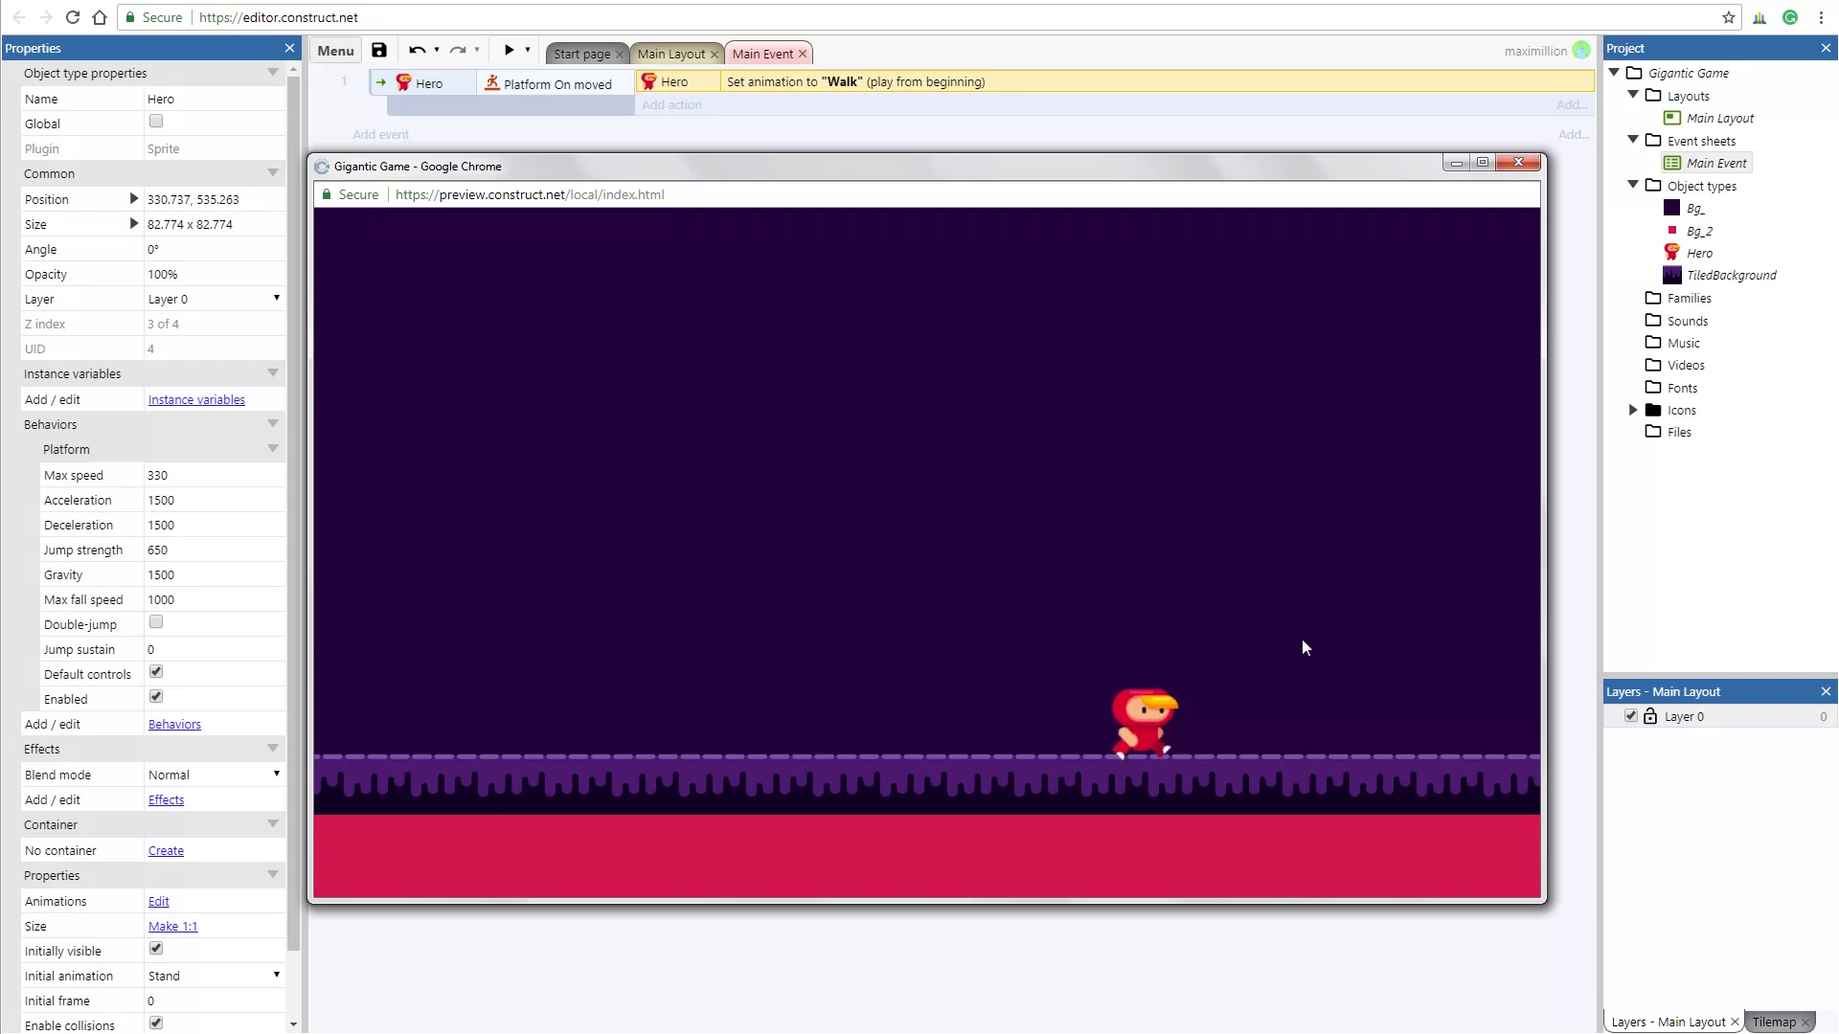
pyautogui.click(1518, 162)
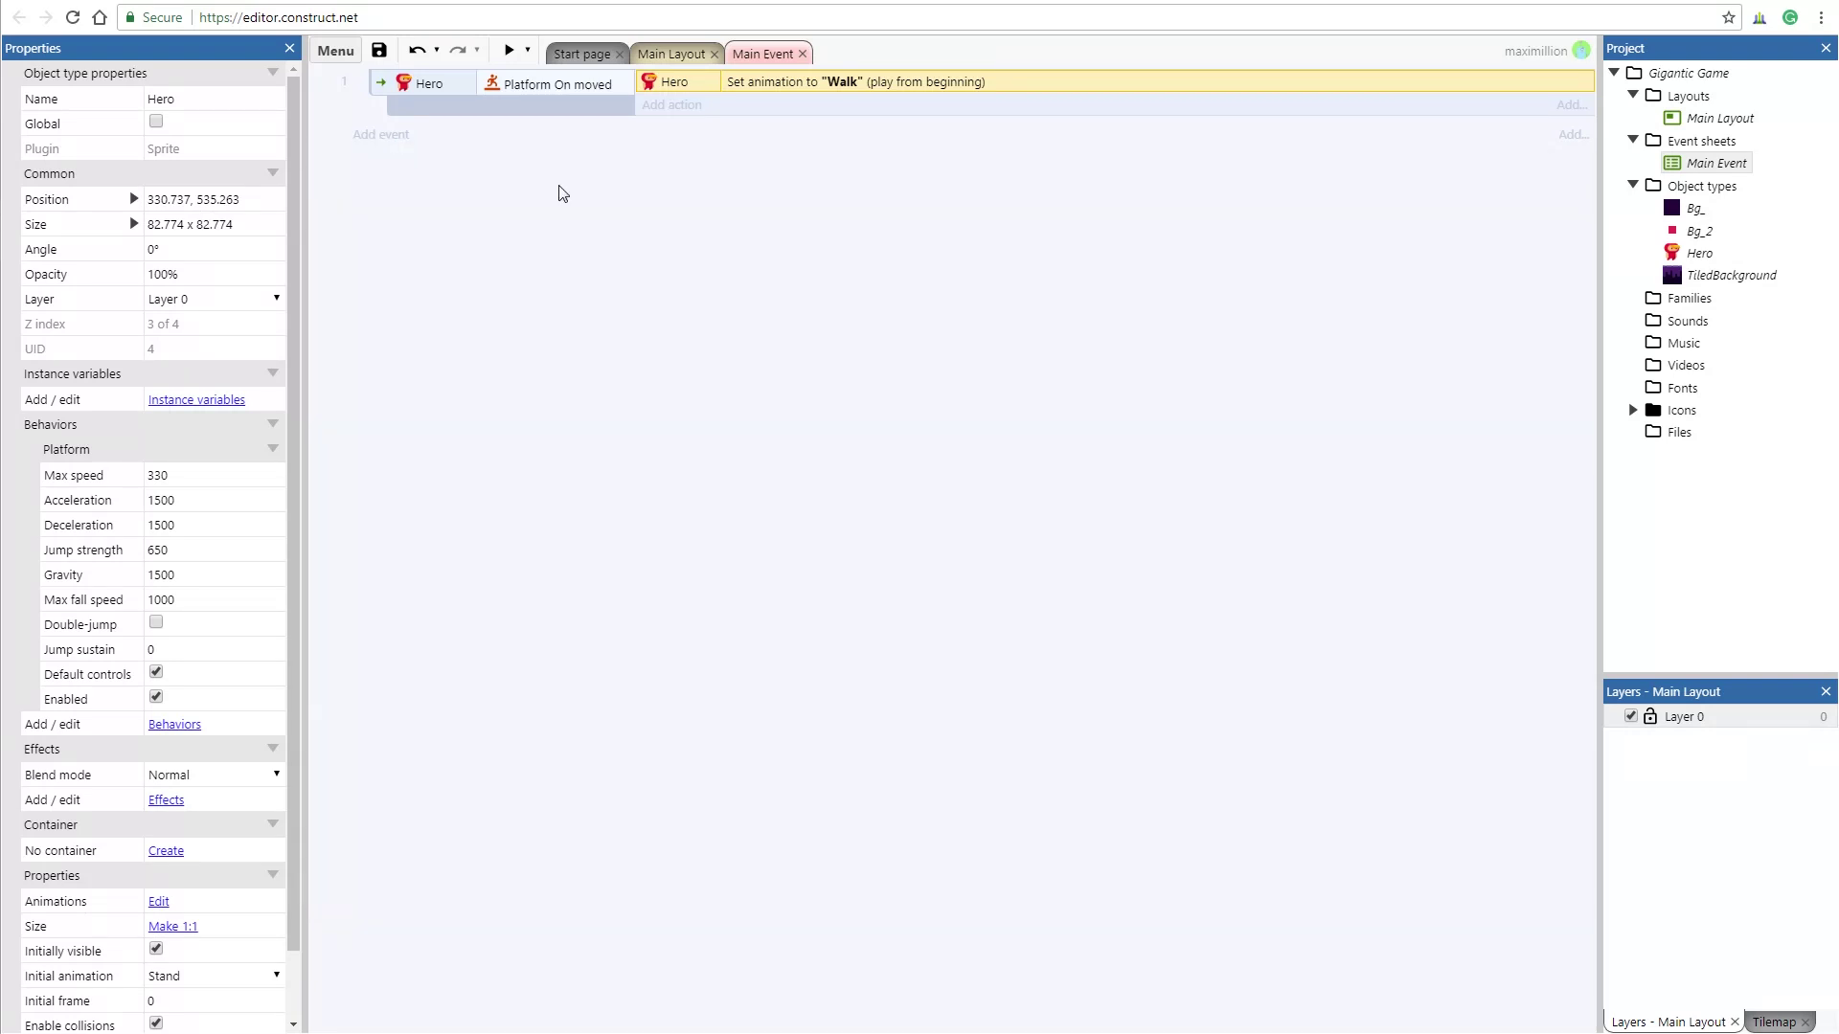
# - Add a second event with the Hero's Platform On stopped condition
pyautogui.click(381, 134)
pyautogui.doubleClick(1282, 441)
pyautogui.moveTo(1475, 459); pyautogui.dragTo(1493, 615)
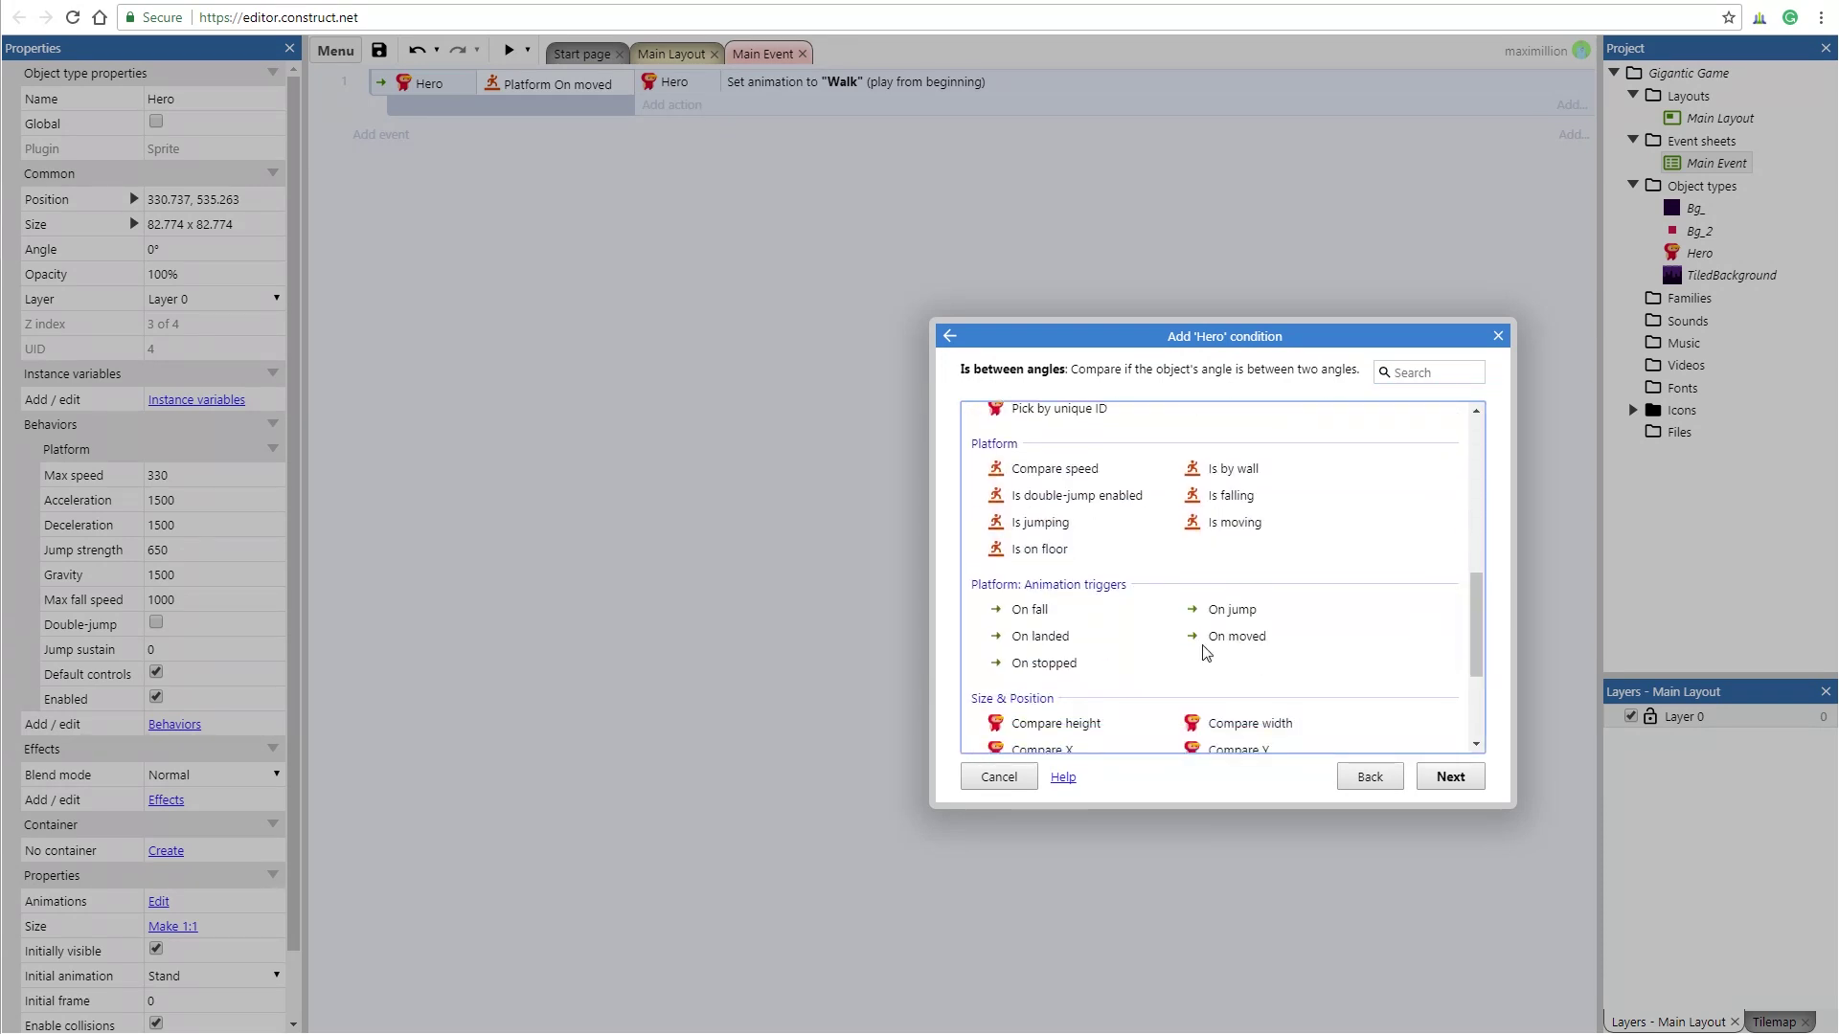
pyautogui.doubleClick(1083, 664)
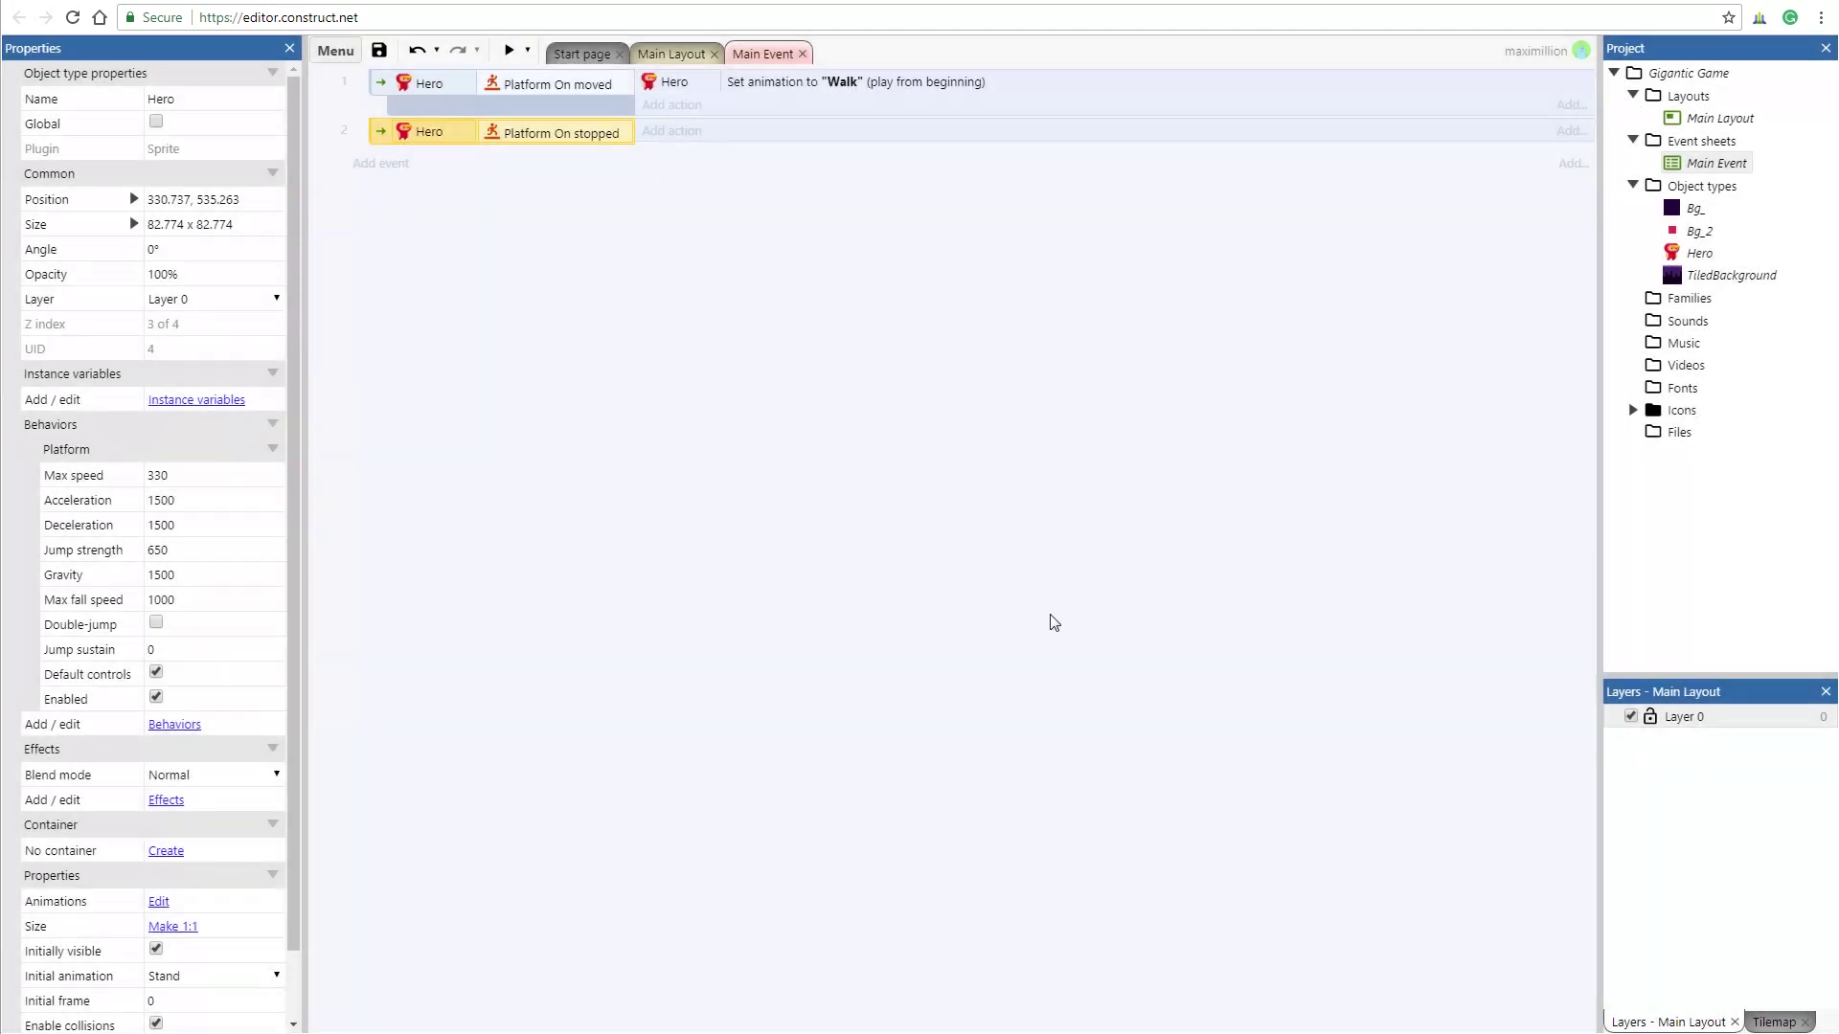
# - Add a Hero Set animation action to the On stopped event that plays "Stand" from the beginning
pyautogui.click(675, 129)
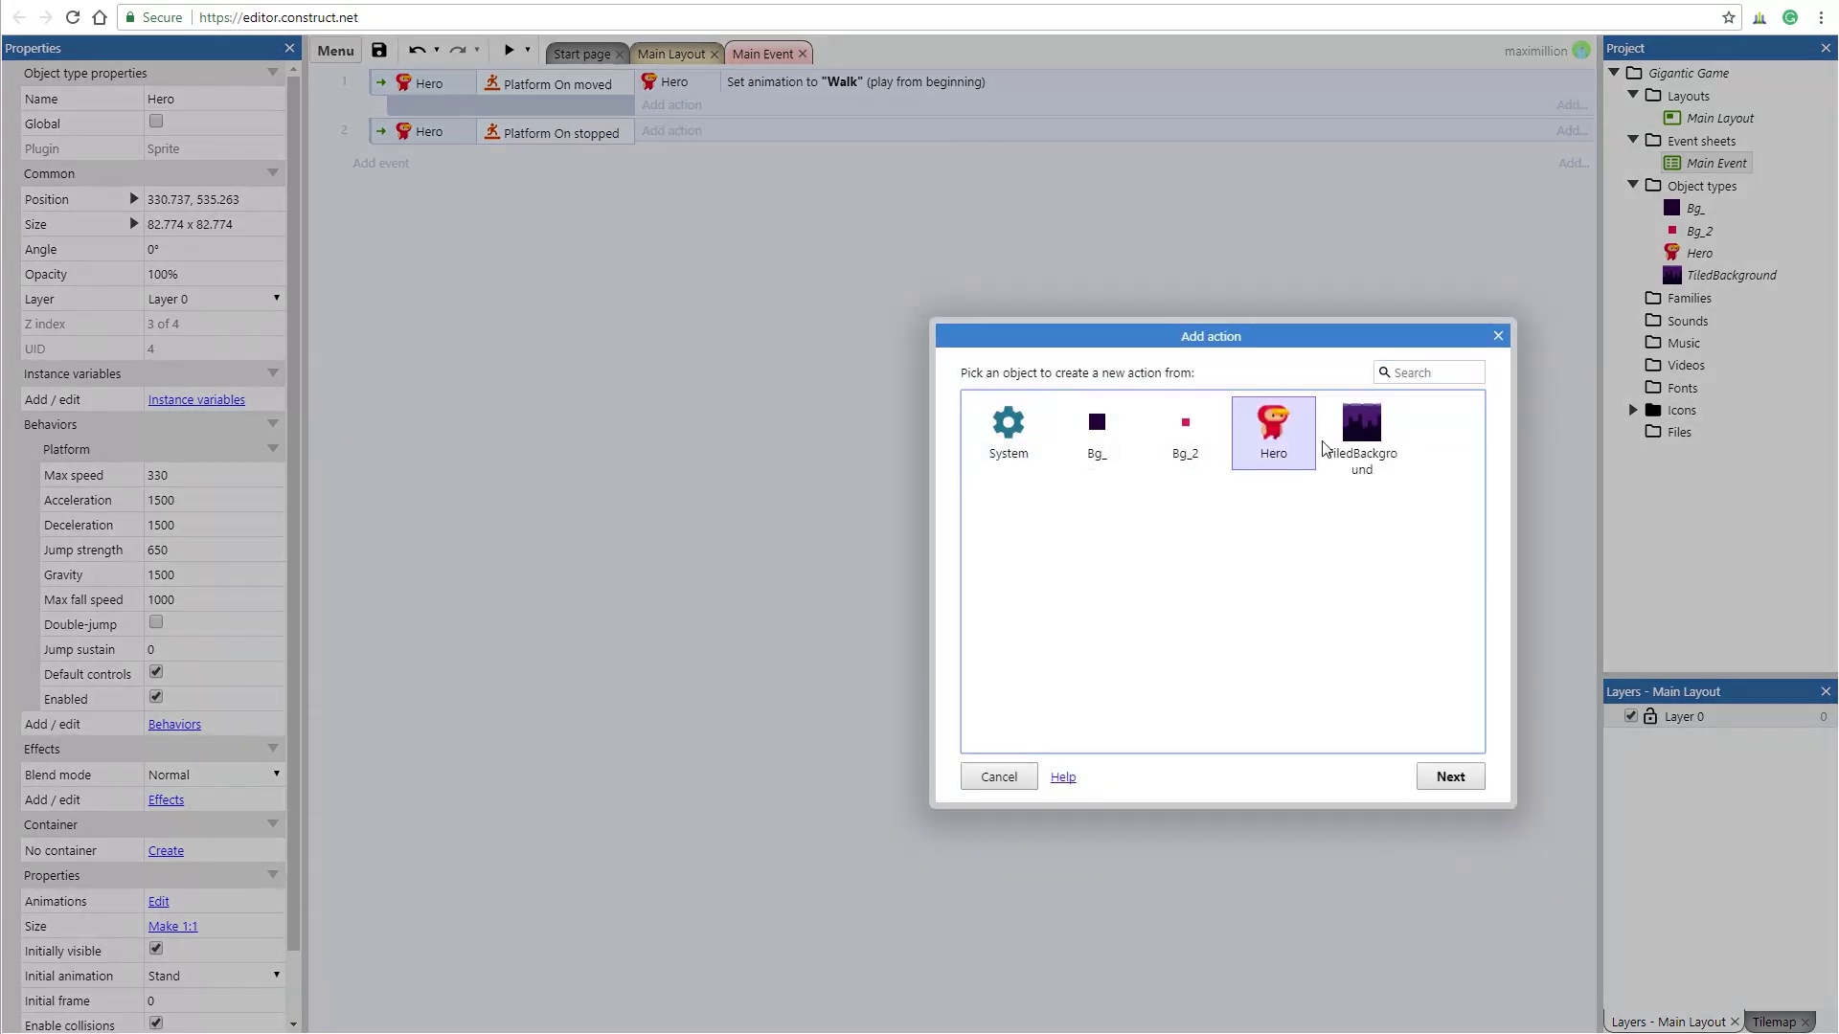
pyautogui.doubleClick(1307, 441)
pyautogui.moveTo(1478, 448); pyautogui.dragTo(1480, 473)
pyautogui.doubleClick(1114, 477)
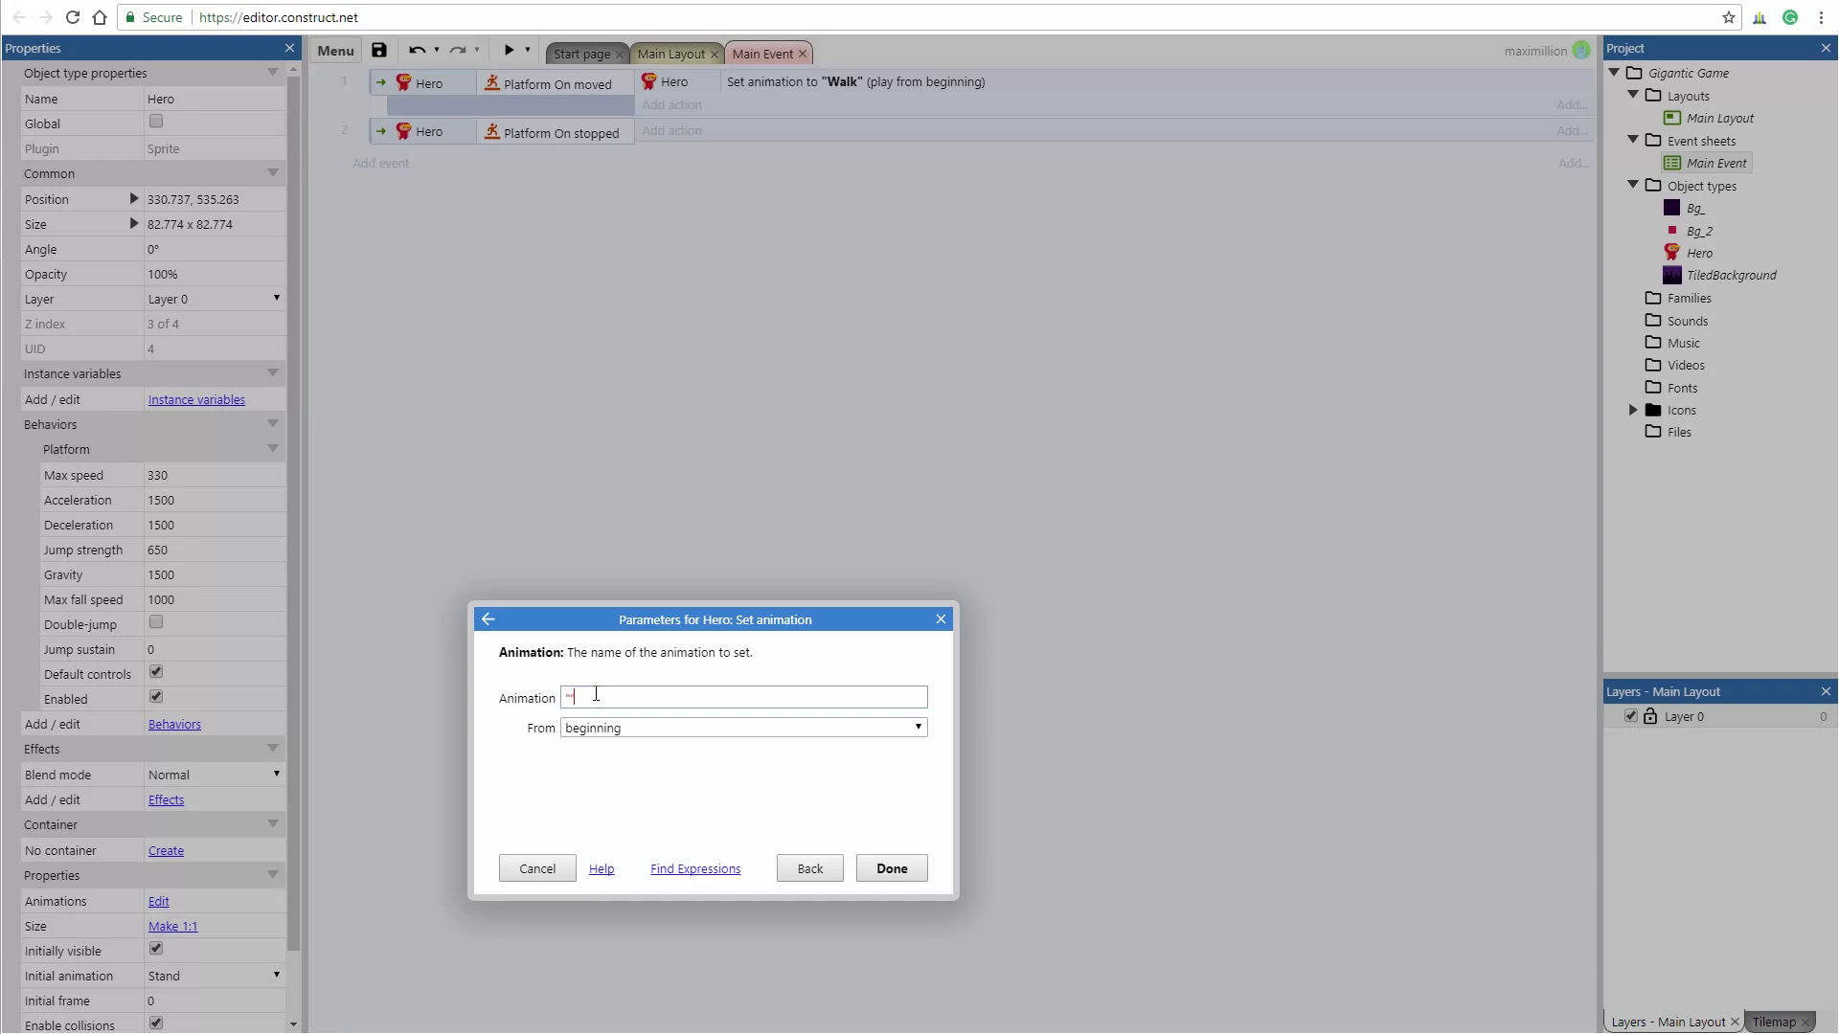
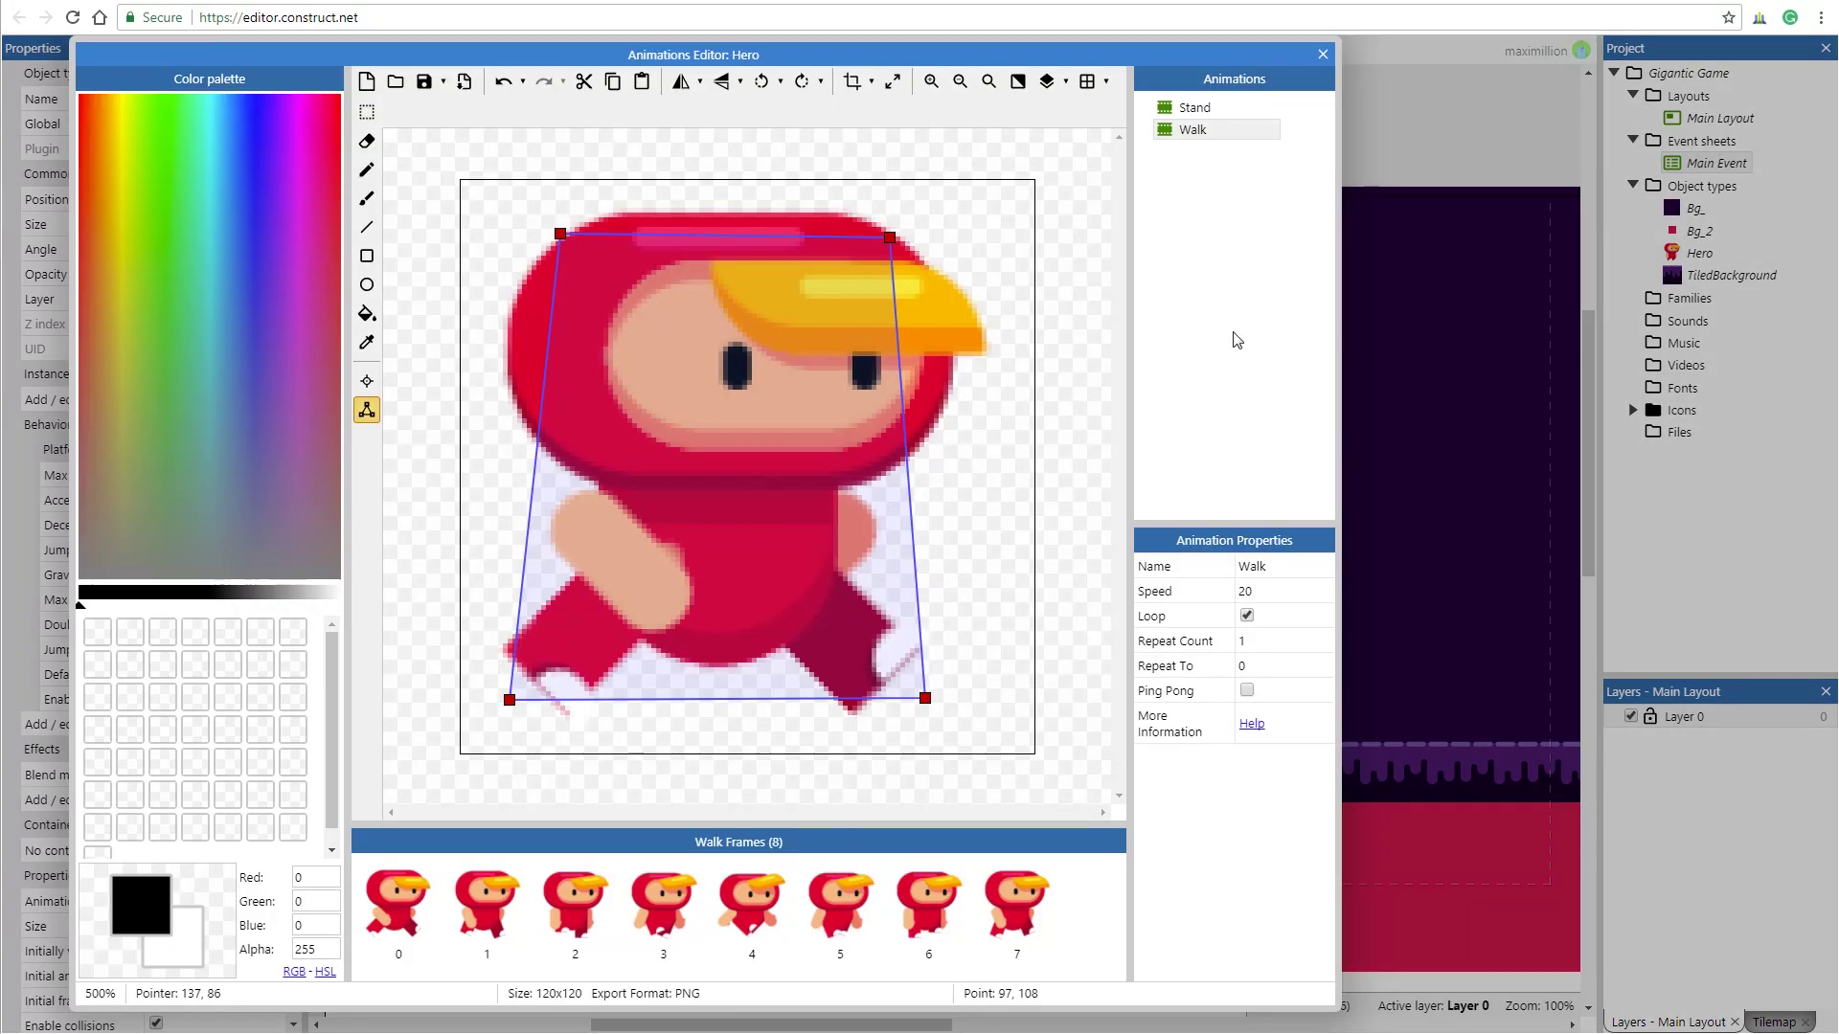
# - Add a new animation to the Hero sprite and name it Jump
pyautogui.rightClick(1202, 188)
pyautogui.click(1266, 194)
pyautogui.rightClick(1220, 160)
pyautogui.click(1254, 198)
pyautogui.write('Jump')
pyautogui.press('Return')
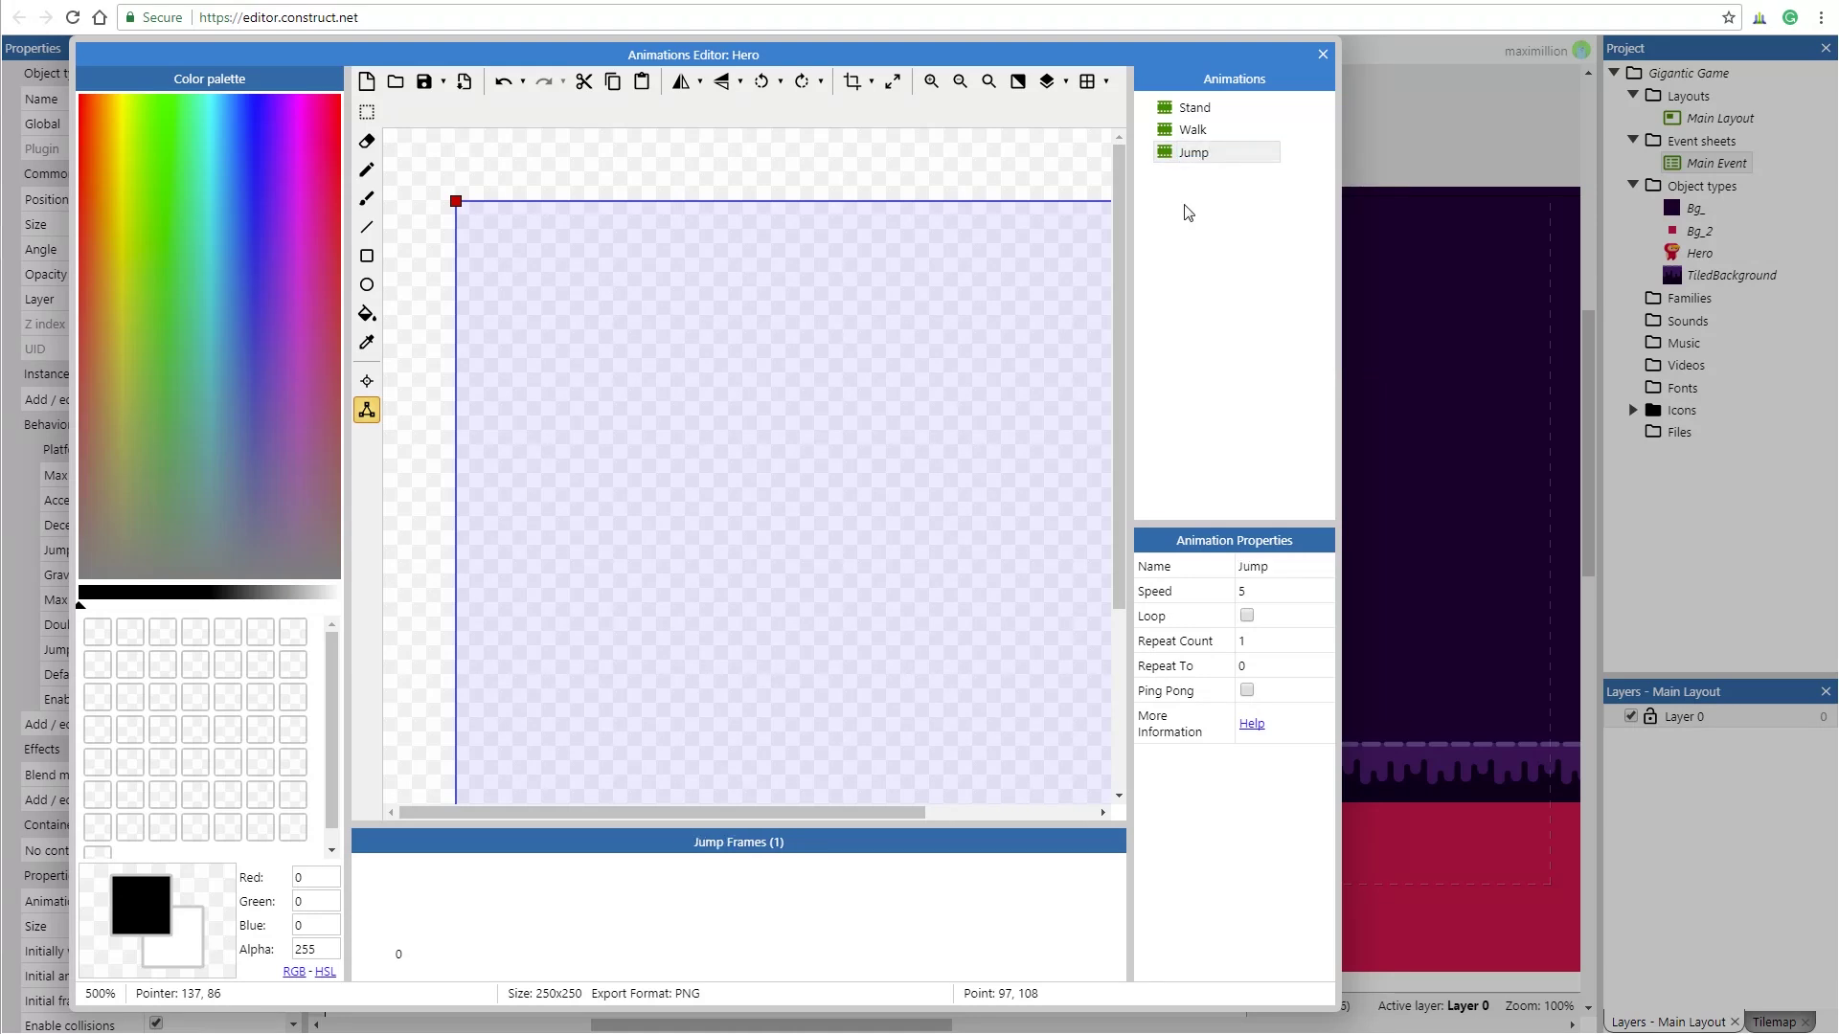
# - Import all images from the Hero assets' Jump folder as Jump frames and delete the empty frame 0
pyautogui.rightClick(613, 905)
pyautogui.click(834, 876)
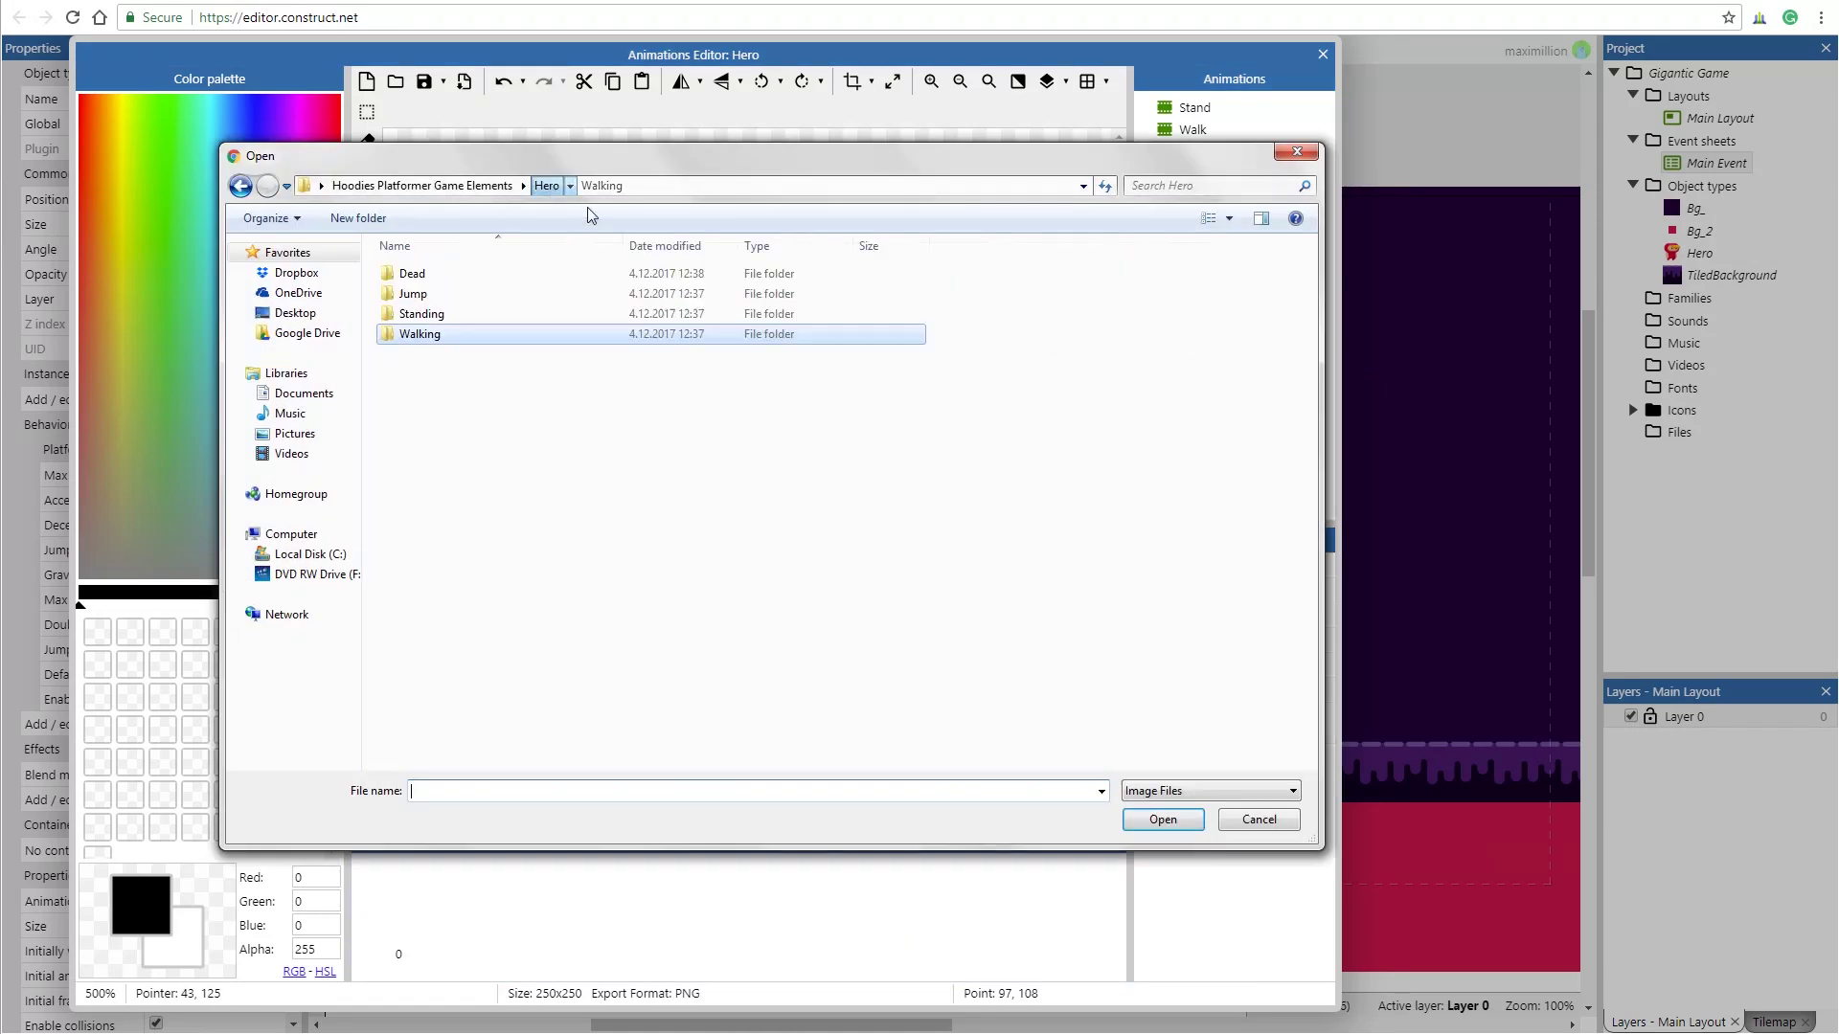
pyautogui.doubleClick(413, 293)
pyautogui.moveTo(1214, 406); pyautogui.dragTo(478, 240)
pyautogui.click(1163, 819)
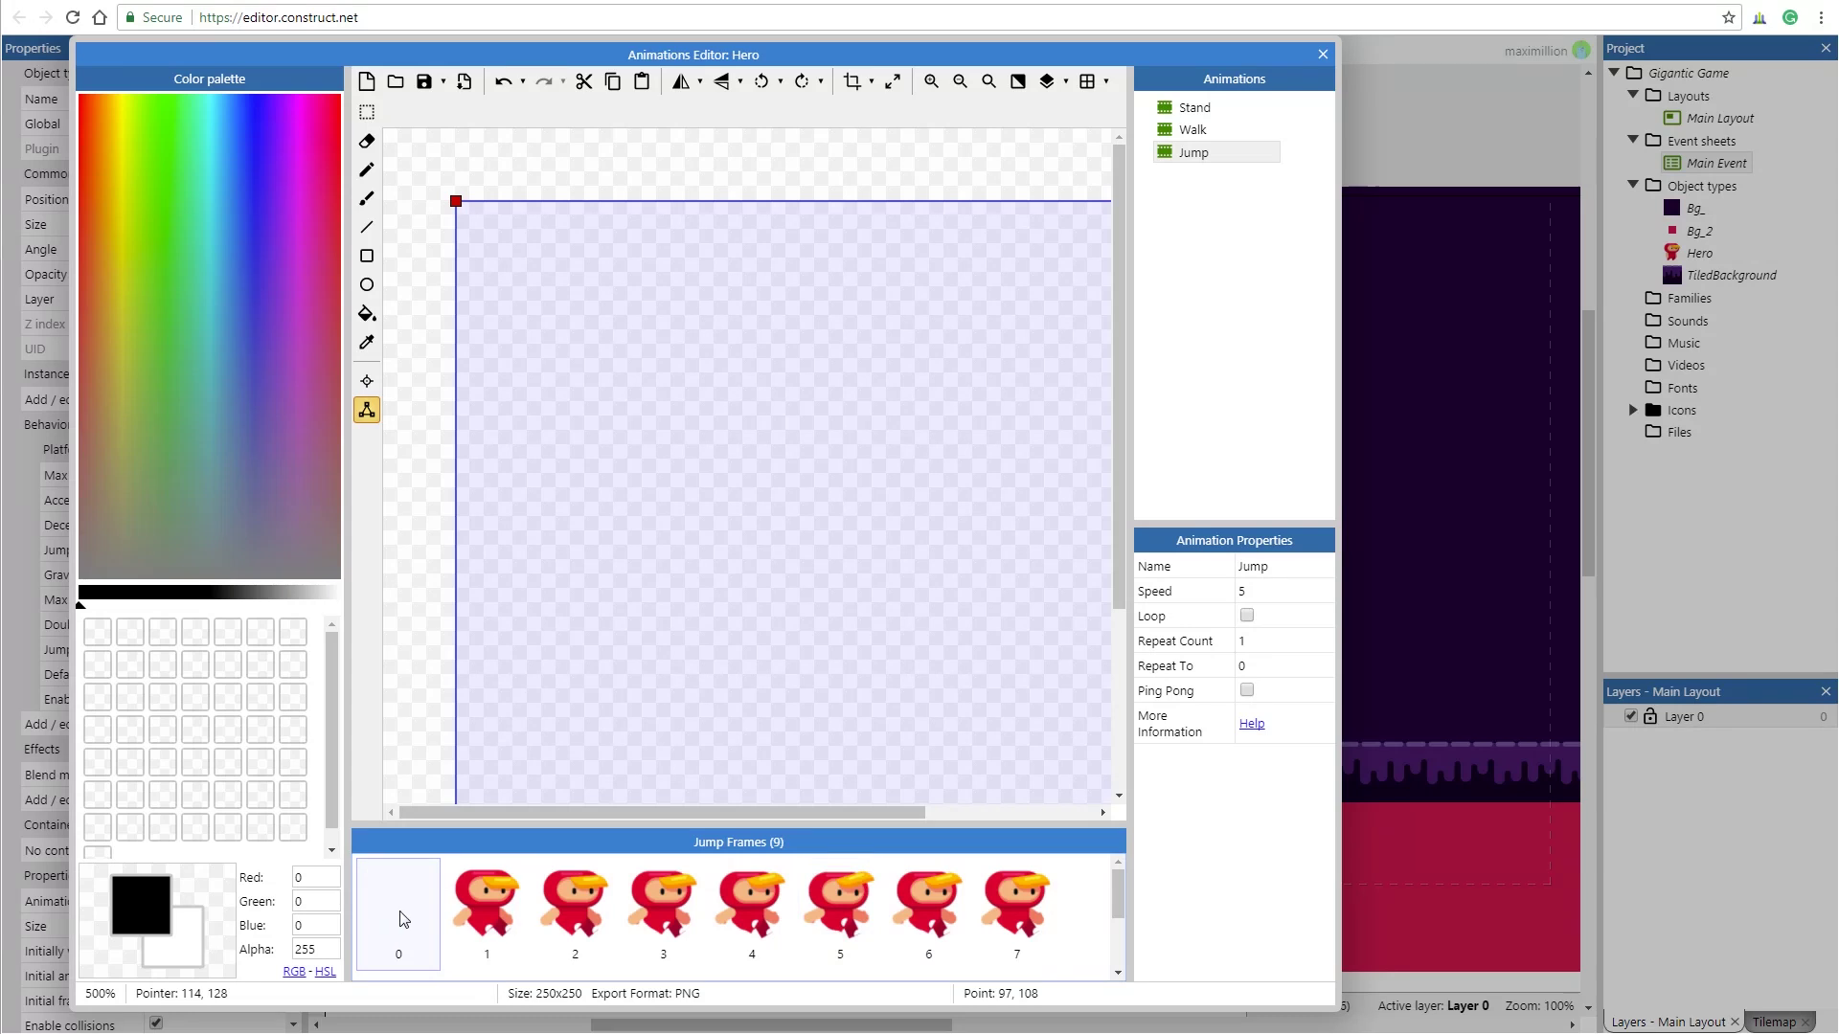
pyautogui.press('Delete')
# - Pull the four collision polygon corners of the Jump frame in around the hero's body and apply the shape to the whole animation
pyautogui.moveTo(461, 754); pyautogui.dragTo(518, 681)
pyautogui.moveTo(1035, 753); pyautogui.dragTo(1013, 681)
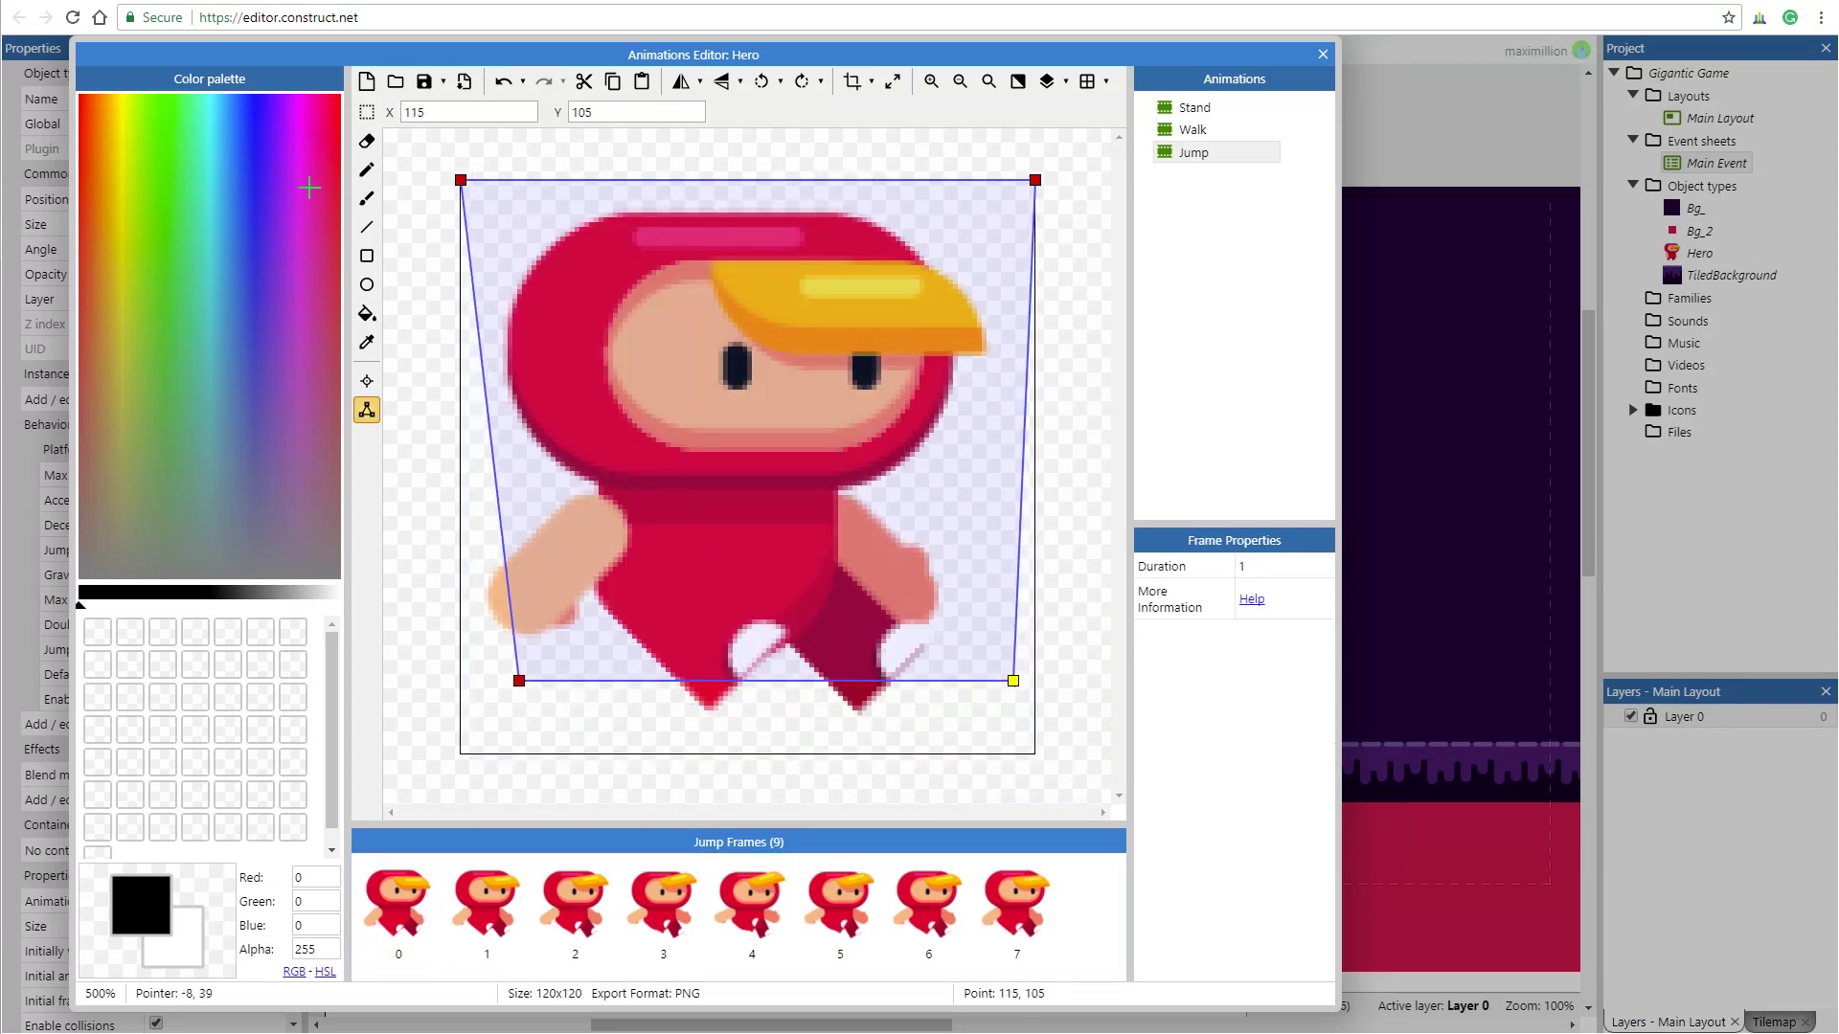
pyautogui.moveTo(461, 179); pyautogui.dragTo(533, 230)
pyautogui.moveTo(1035, 179); pyautogui.dragTo(946, 223)
pyautogui.moveTo(1013, 681); pyautogui.dragTo(949, 681)
pyautogui.rightClick(791, 504)
pyautogui.click(903, 565)
# - Set the Jump animation to loop at a speed of 20
pyautogui.click(1197, 156)
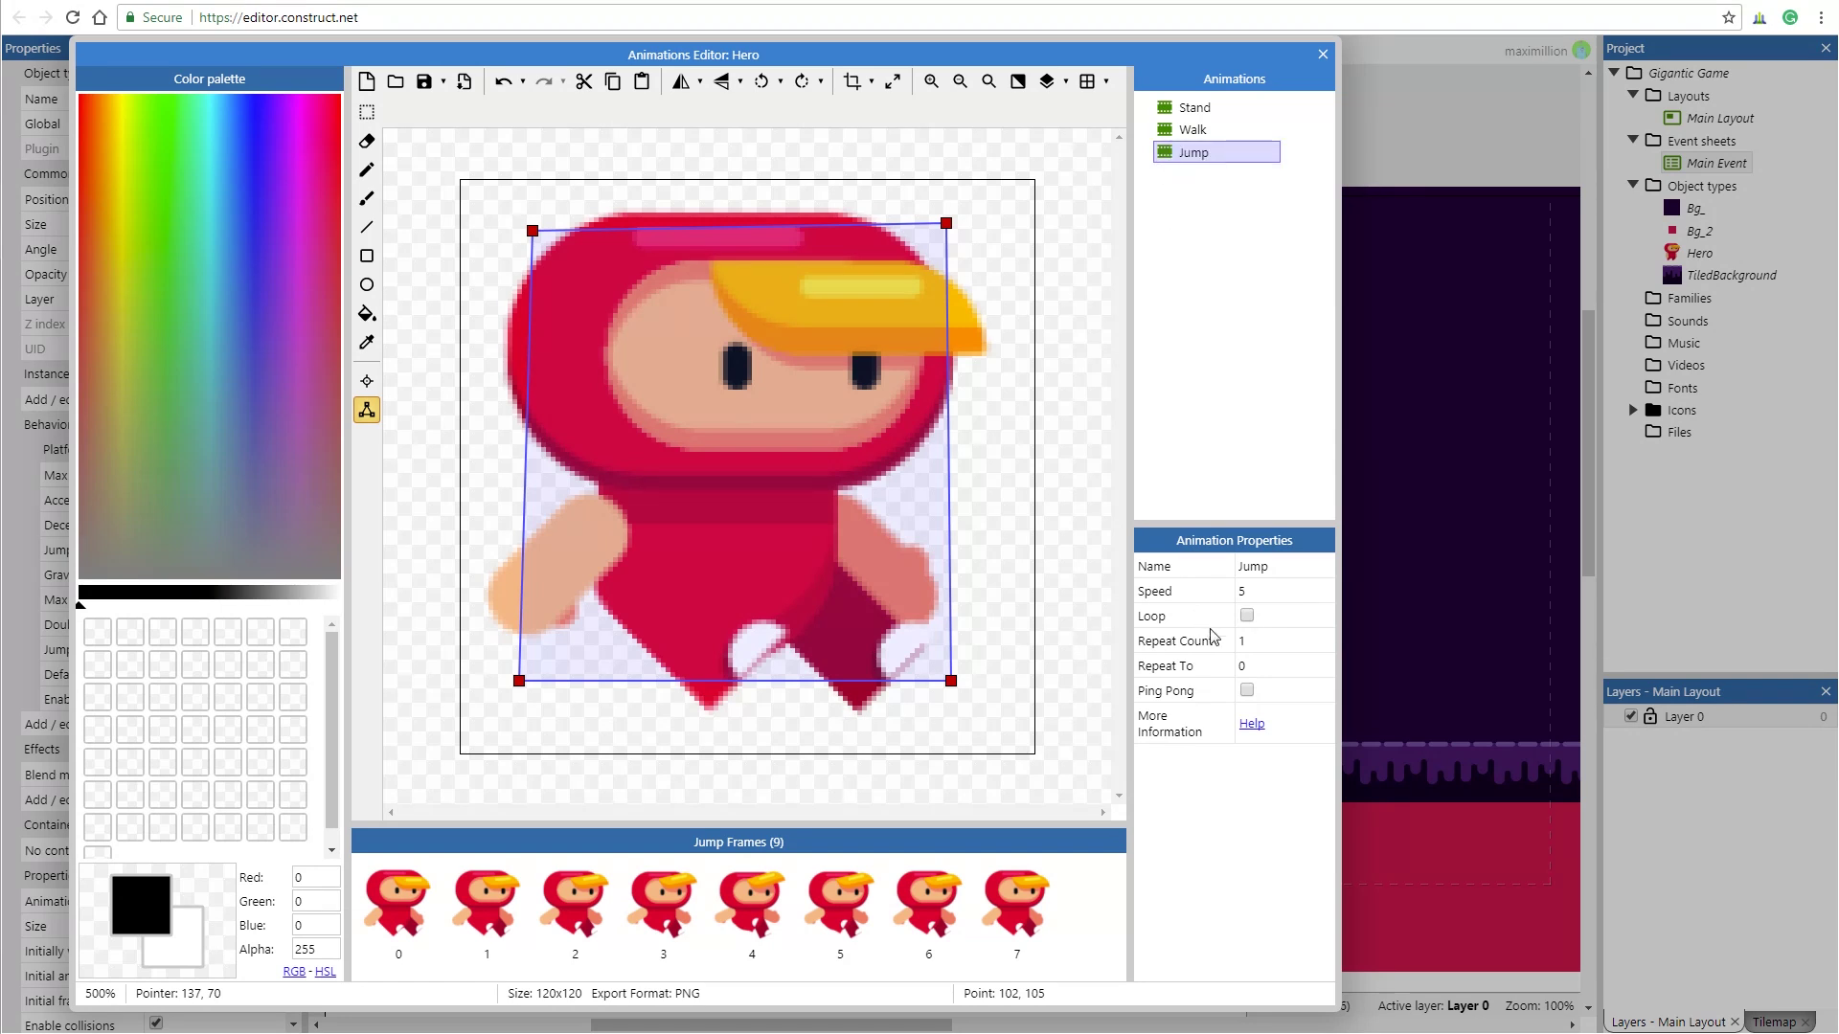
pyautogui.click(1247, 616)
pyautogui.click(1221, 598)
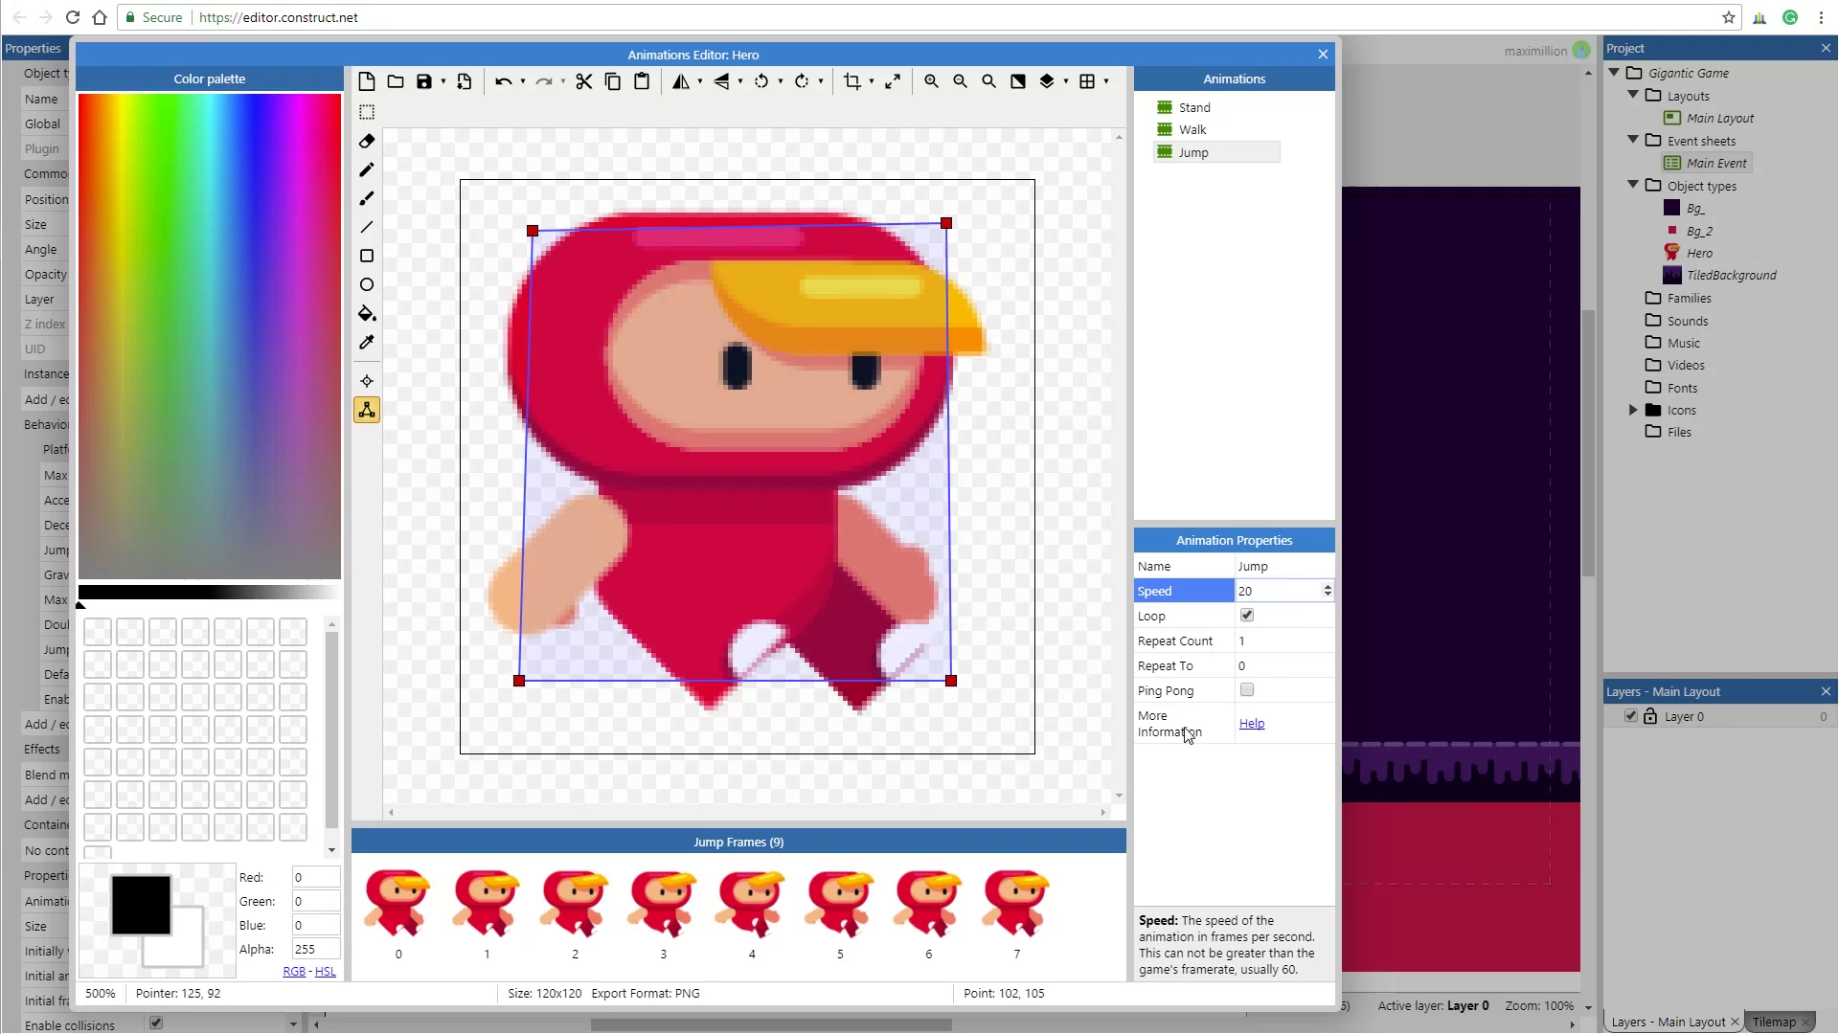
# - Preview the Jump animation's playback, and close the preview and the animations editor
pyautogui.rightClick(1200, 156)
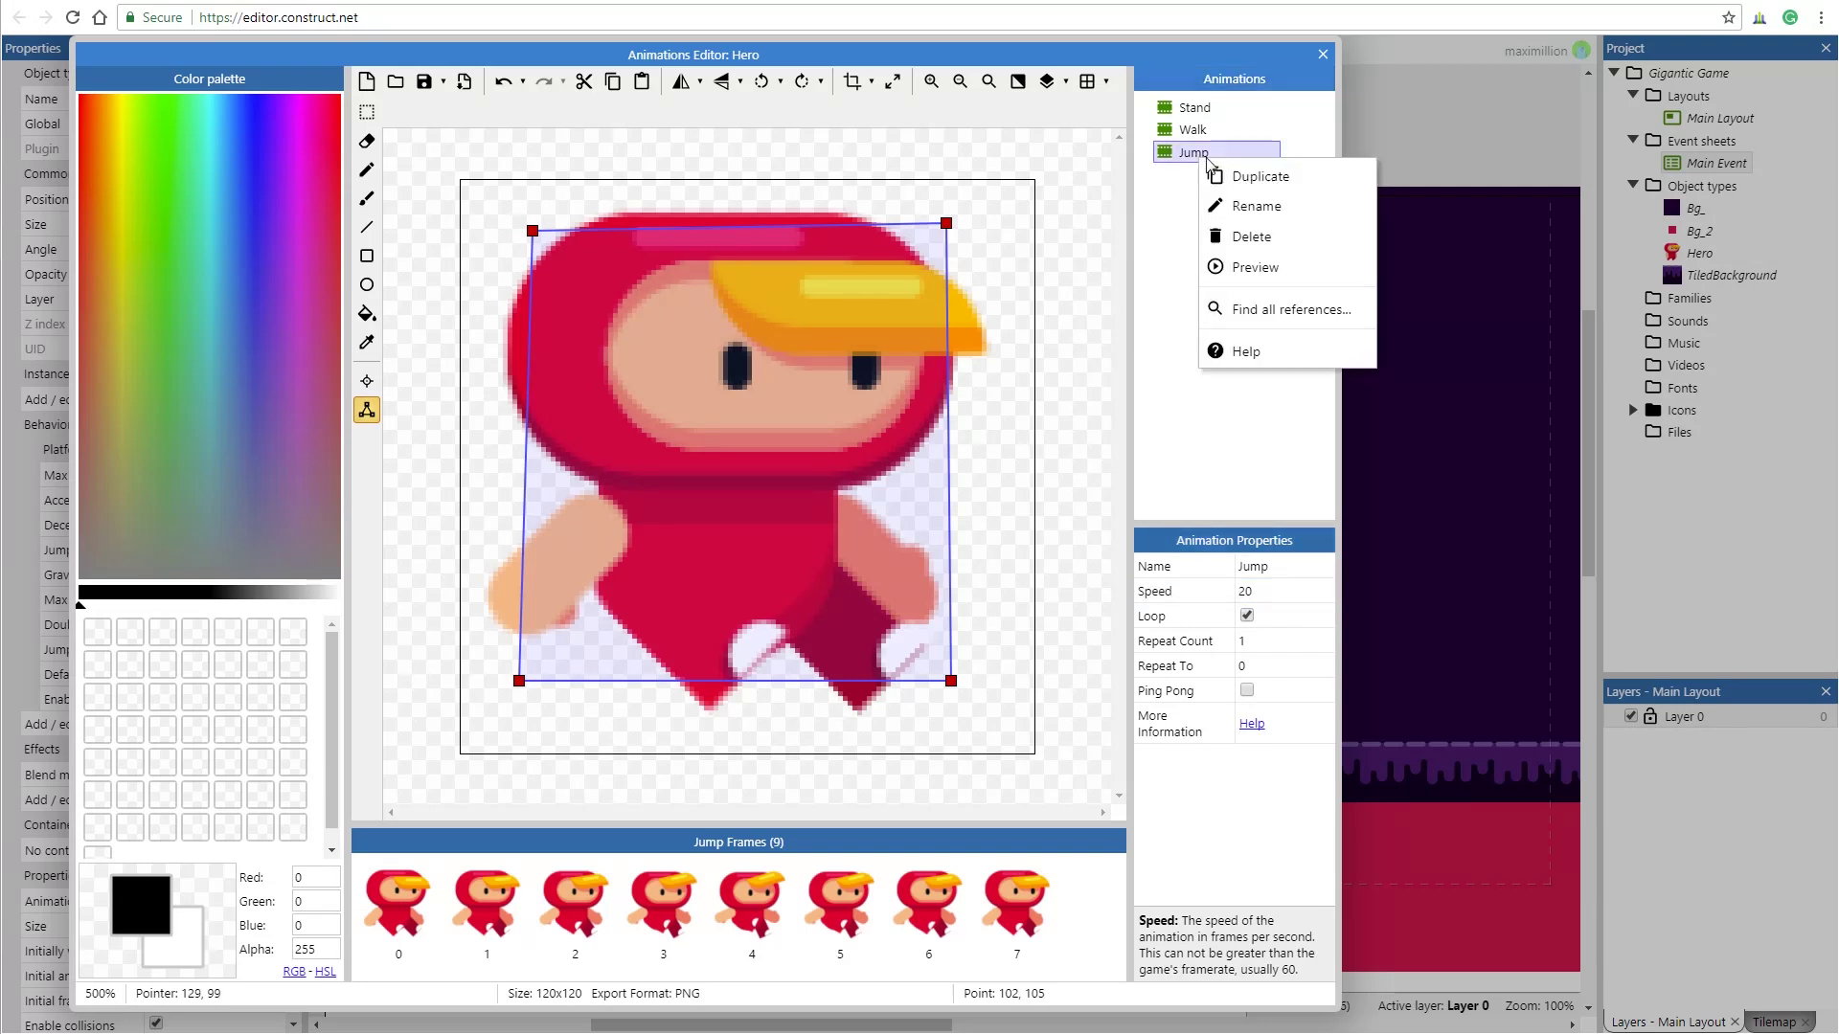
pyautogui.click(1250, 270)
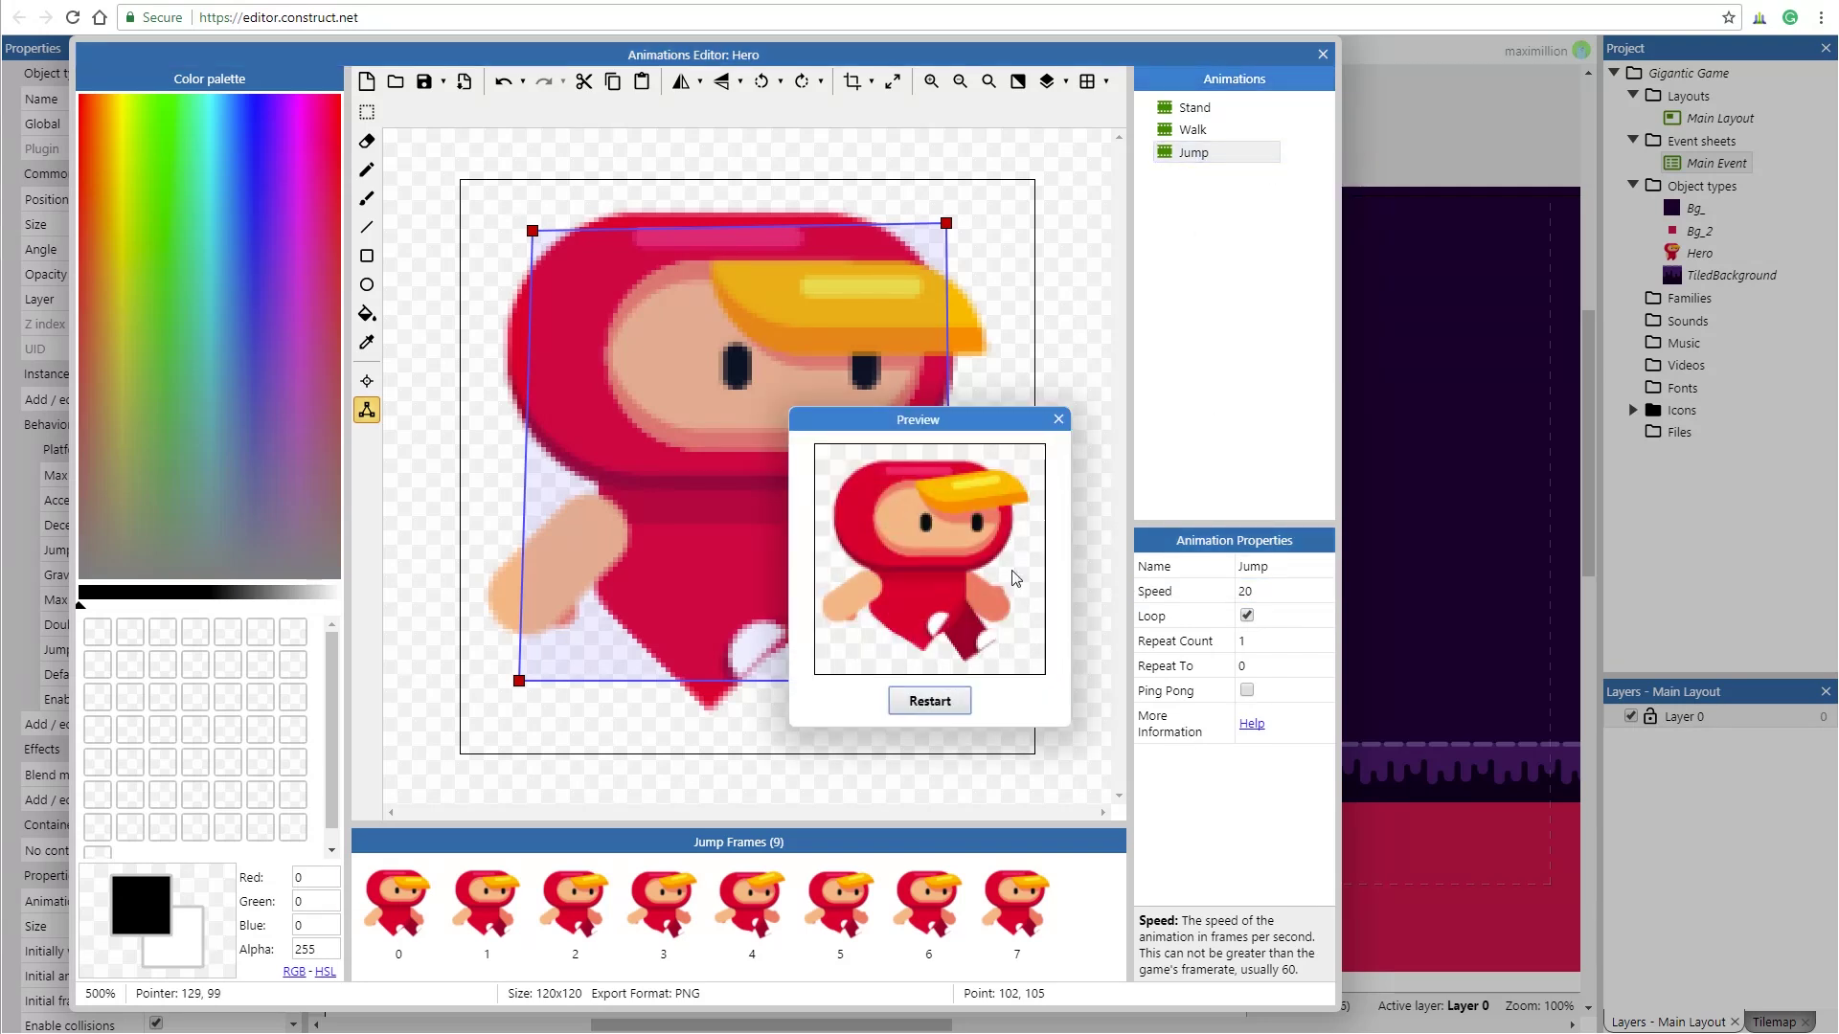
pyautogui.click(1058, 418)
pyautogui.click(1323, 55)
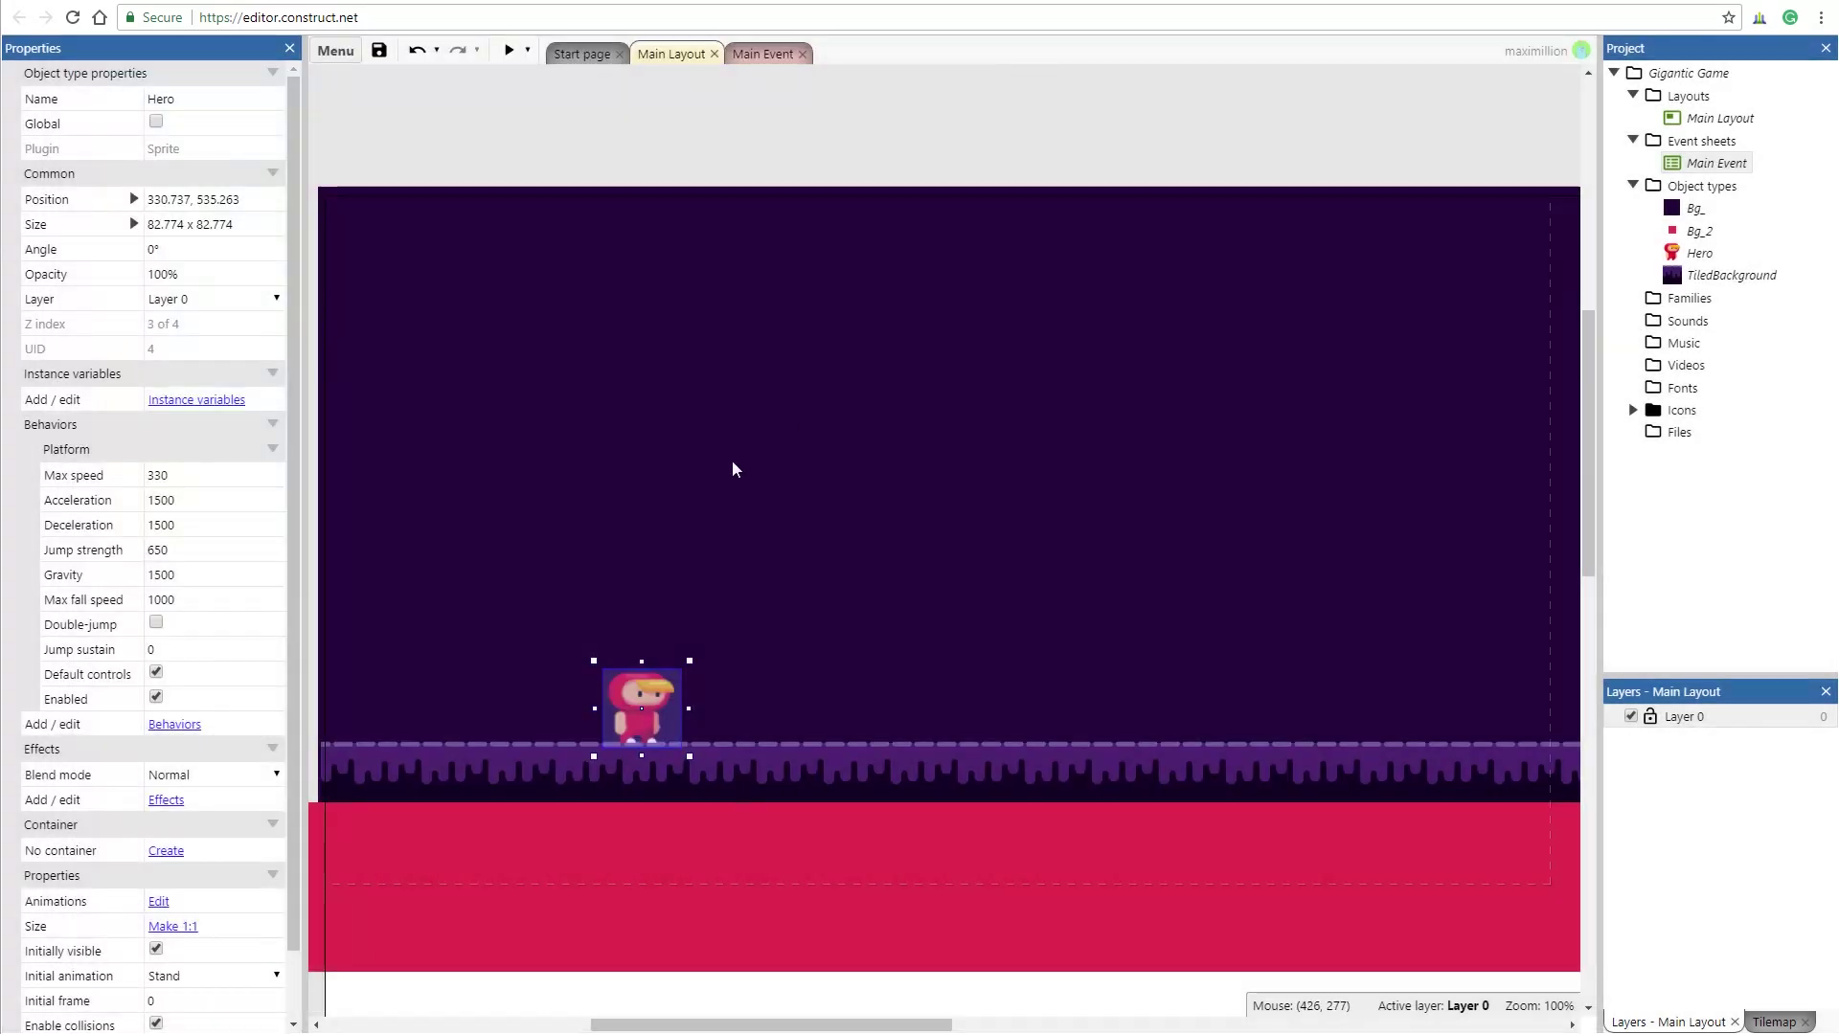
# - Add a third event with the Hero's Platform On jump condition to the Main Event sheet
pyautogui.click(752, 54)
pyautogui.click(383, 183)
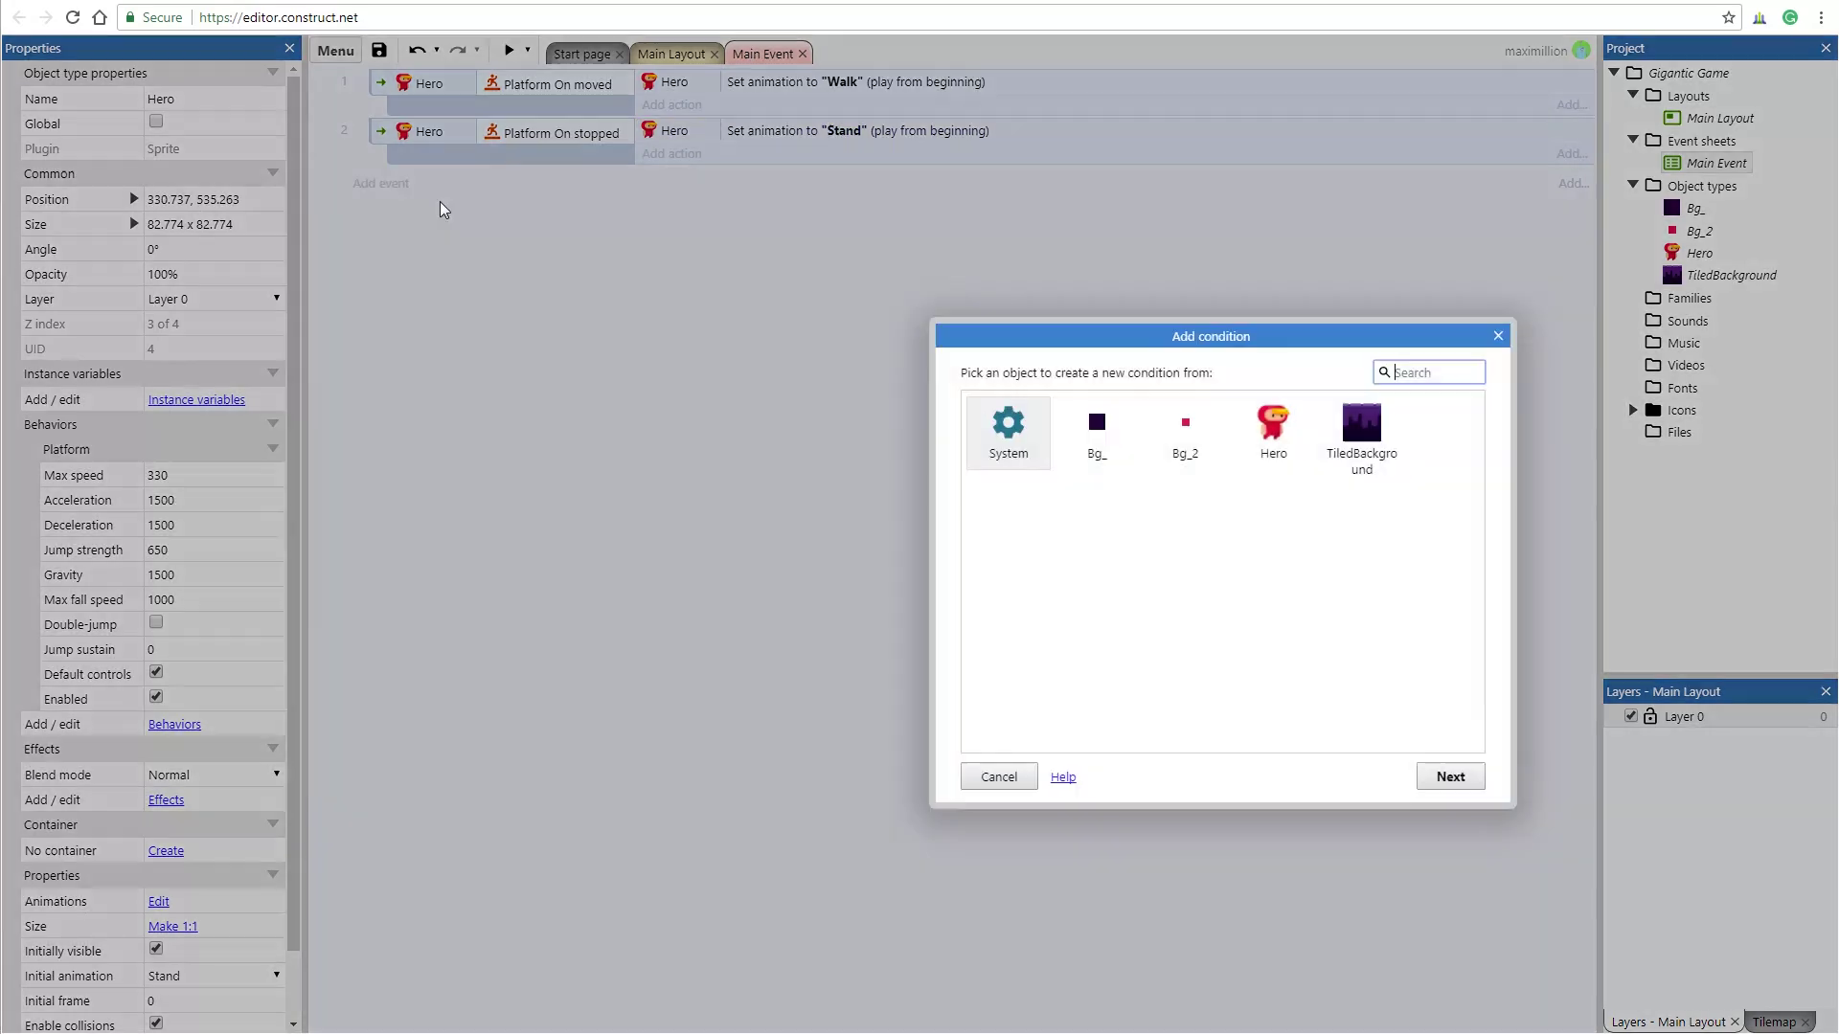
pyautogui.doubleClick(1272, 426)
pyautogui.moveTo(1473, 450); pyautogui.dragTo(1508, 630)
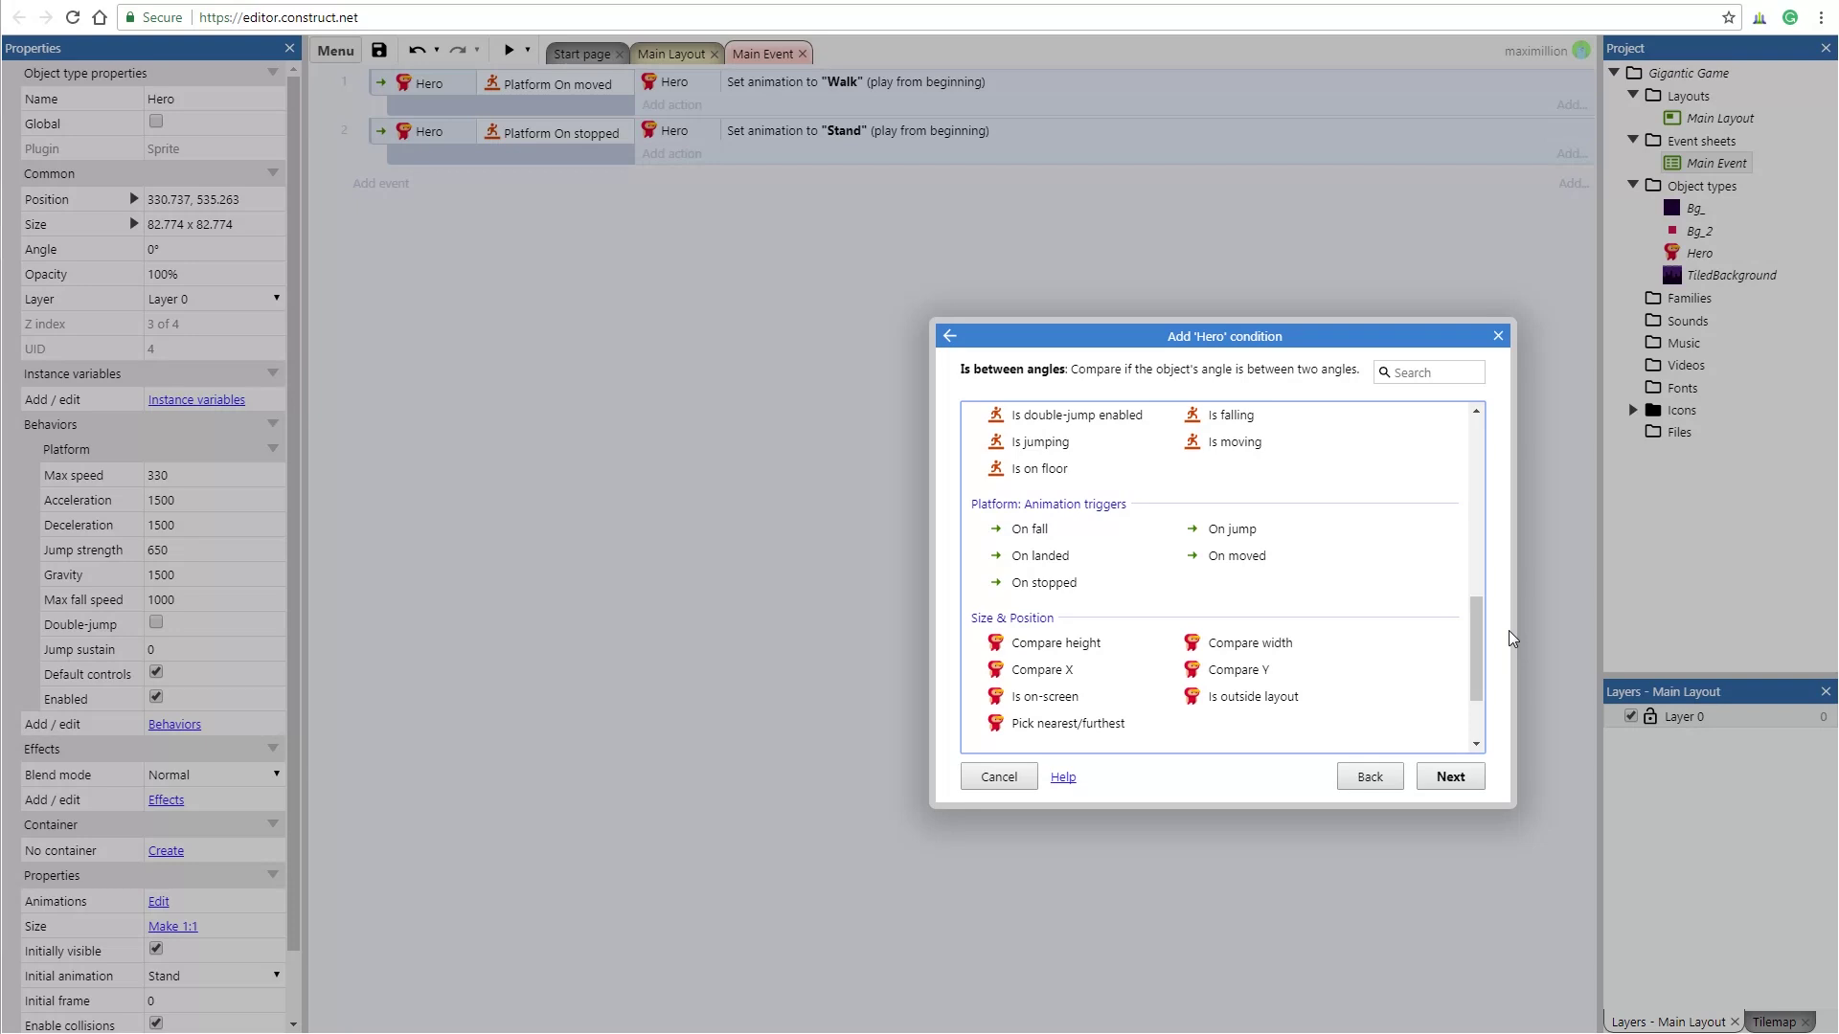
pyautogui.doubleClick(1228, 531)
# - Add a Hero Set animation action to the On jump event that plays "Jump" from the beginning
pyautogui.click(672, 179)
pyautogui.doubleClick(1273, 426)
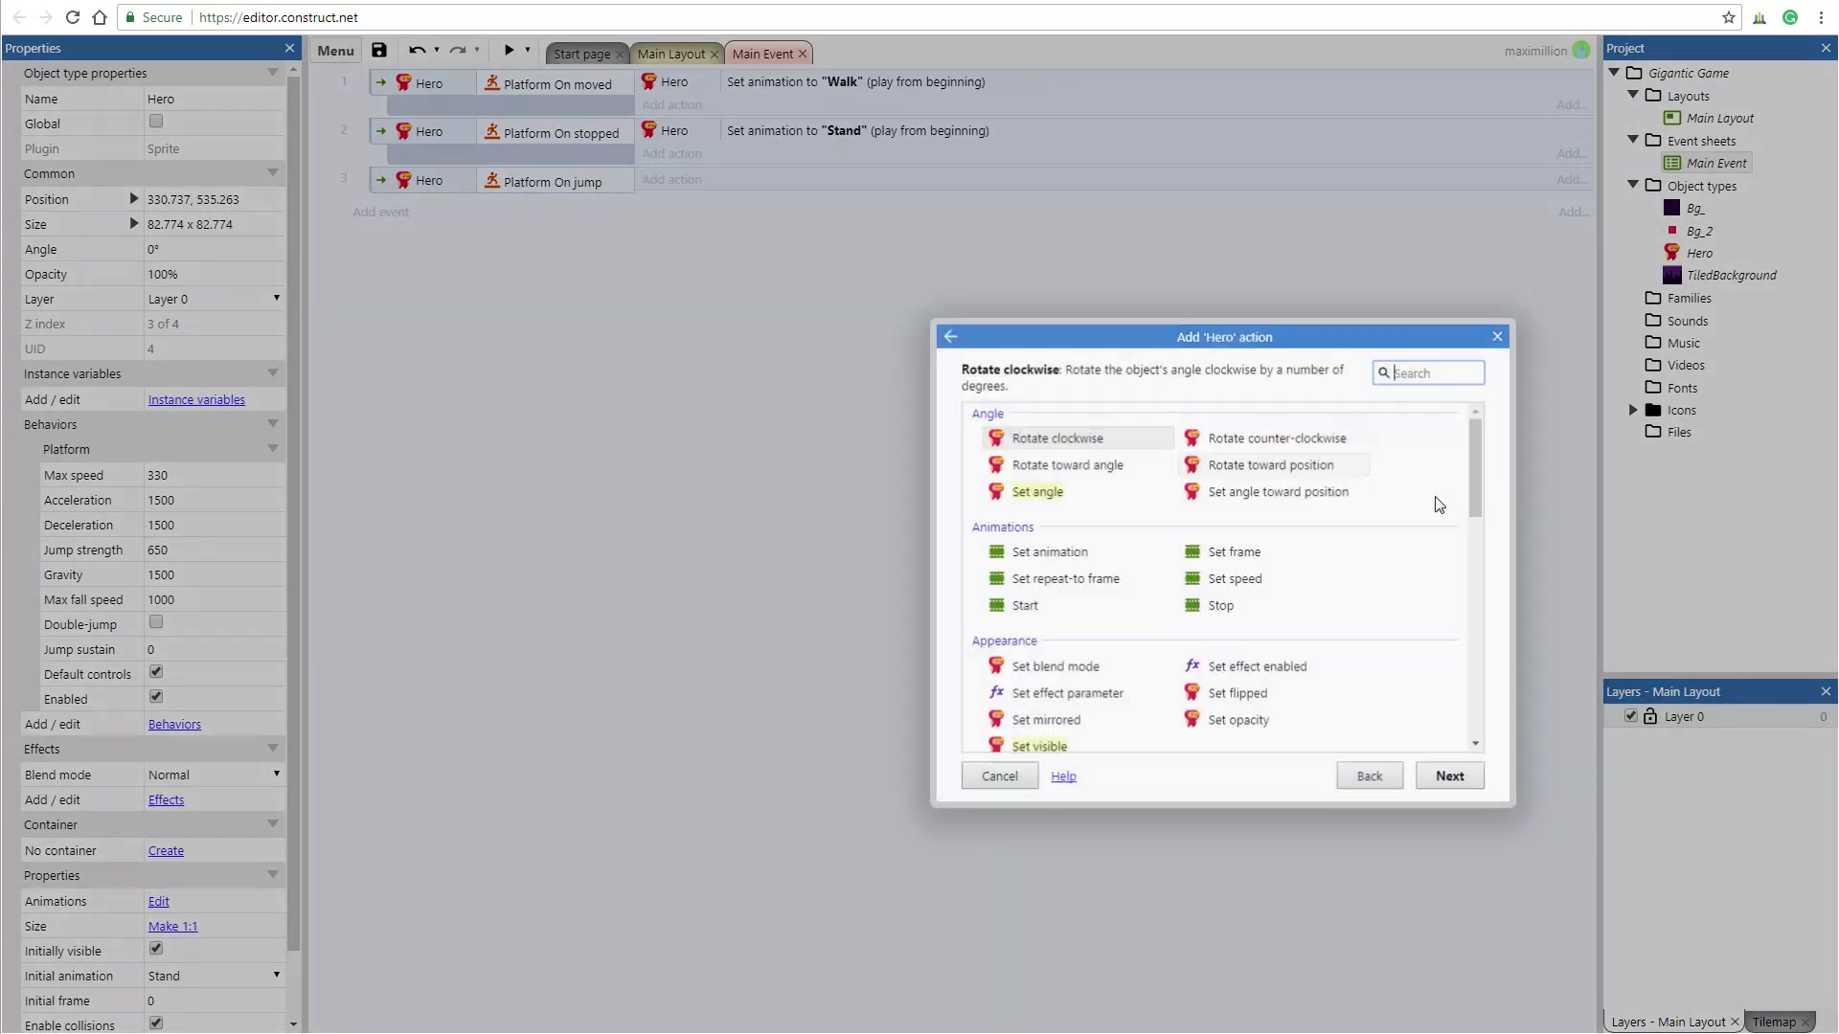
pyautogui.doubleClick(1049, 551)
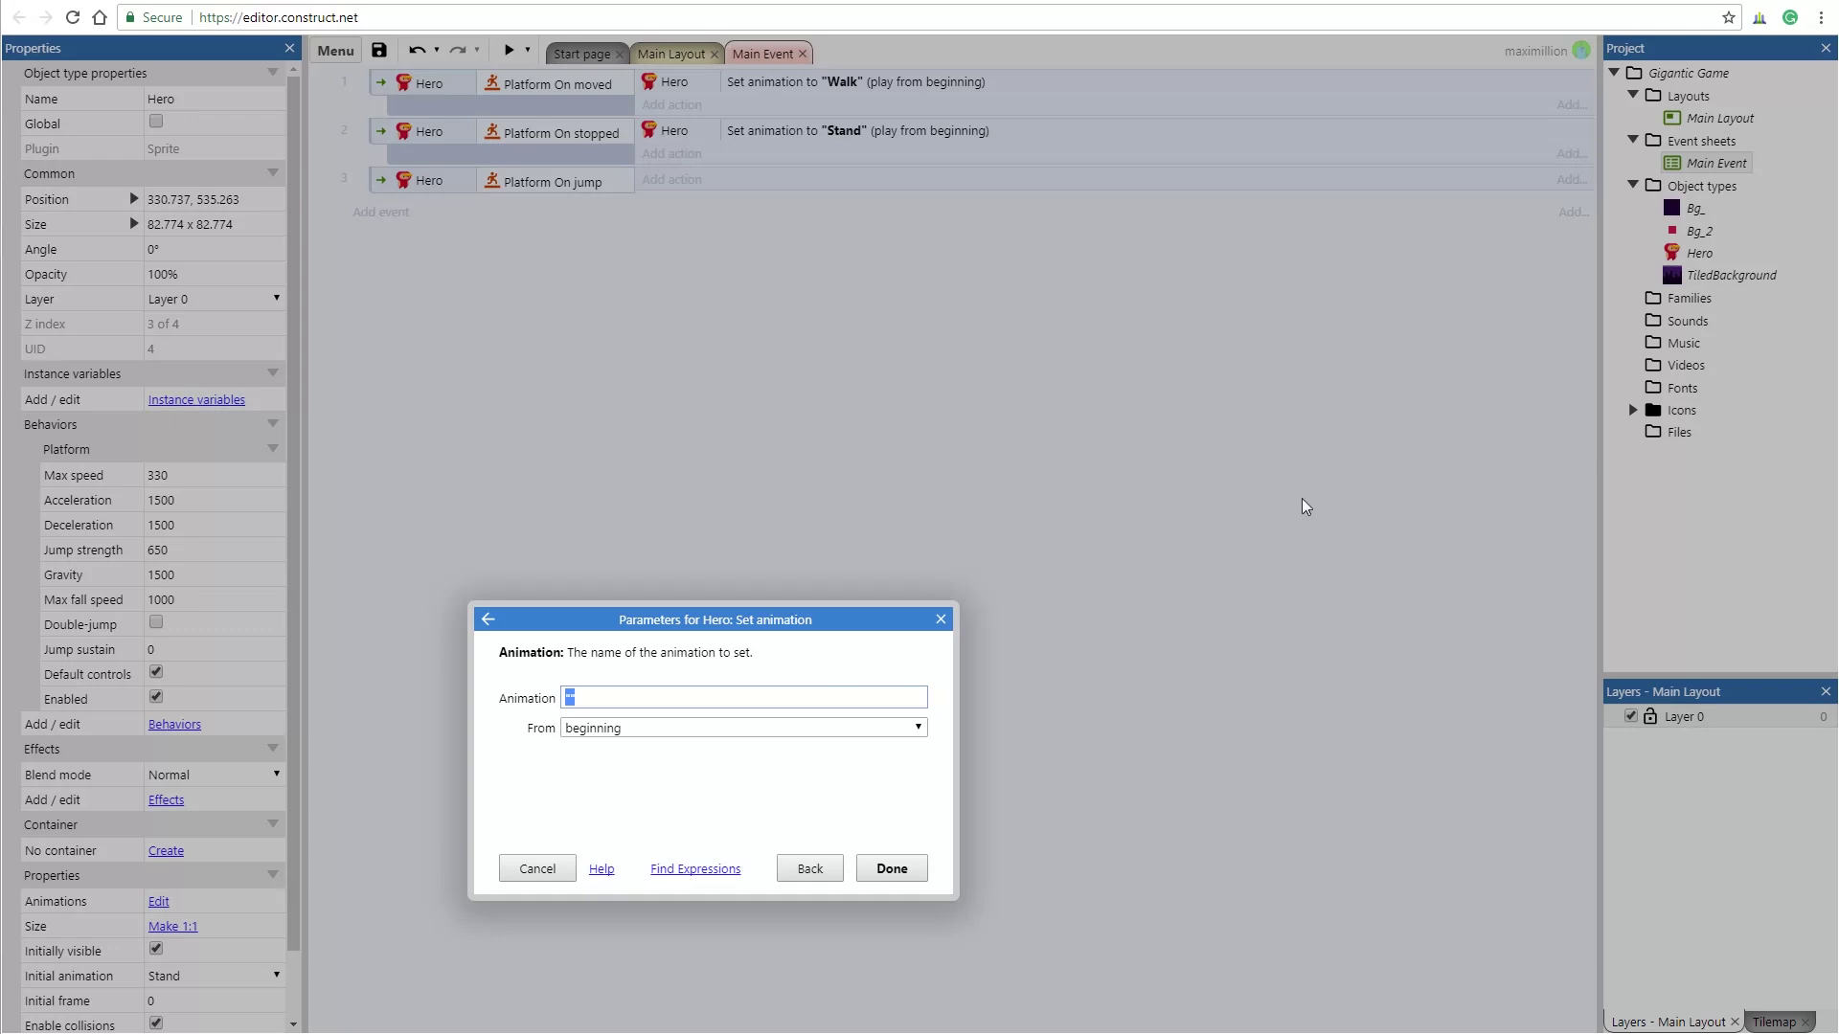
pyautogui.write('"')
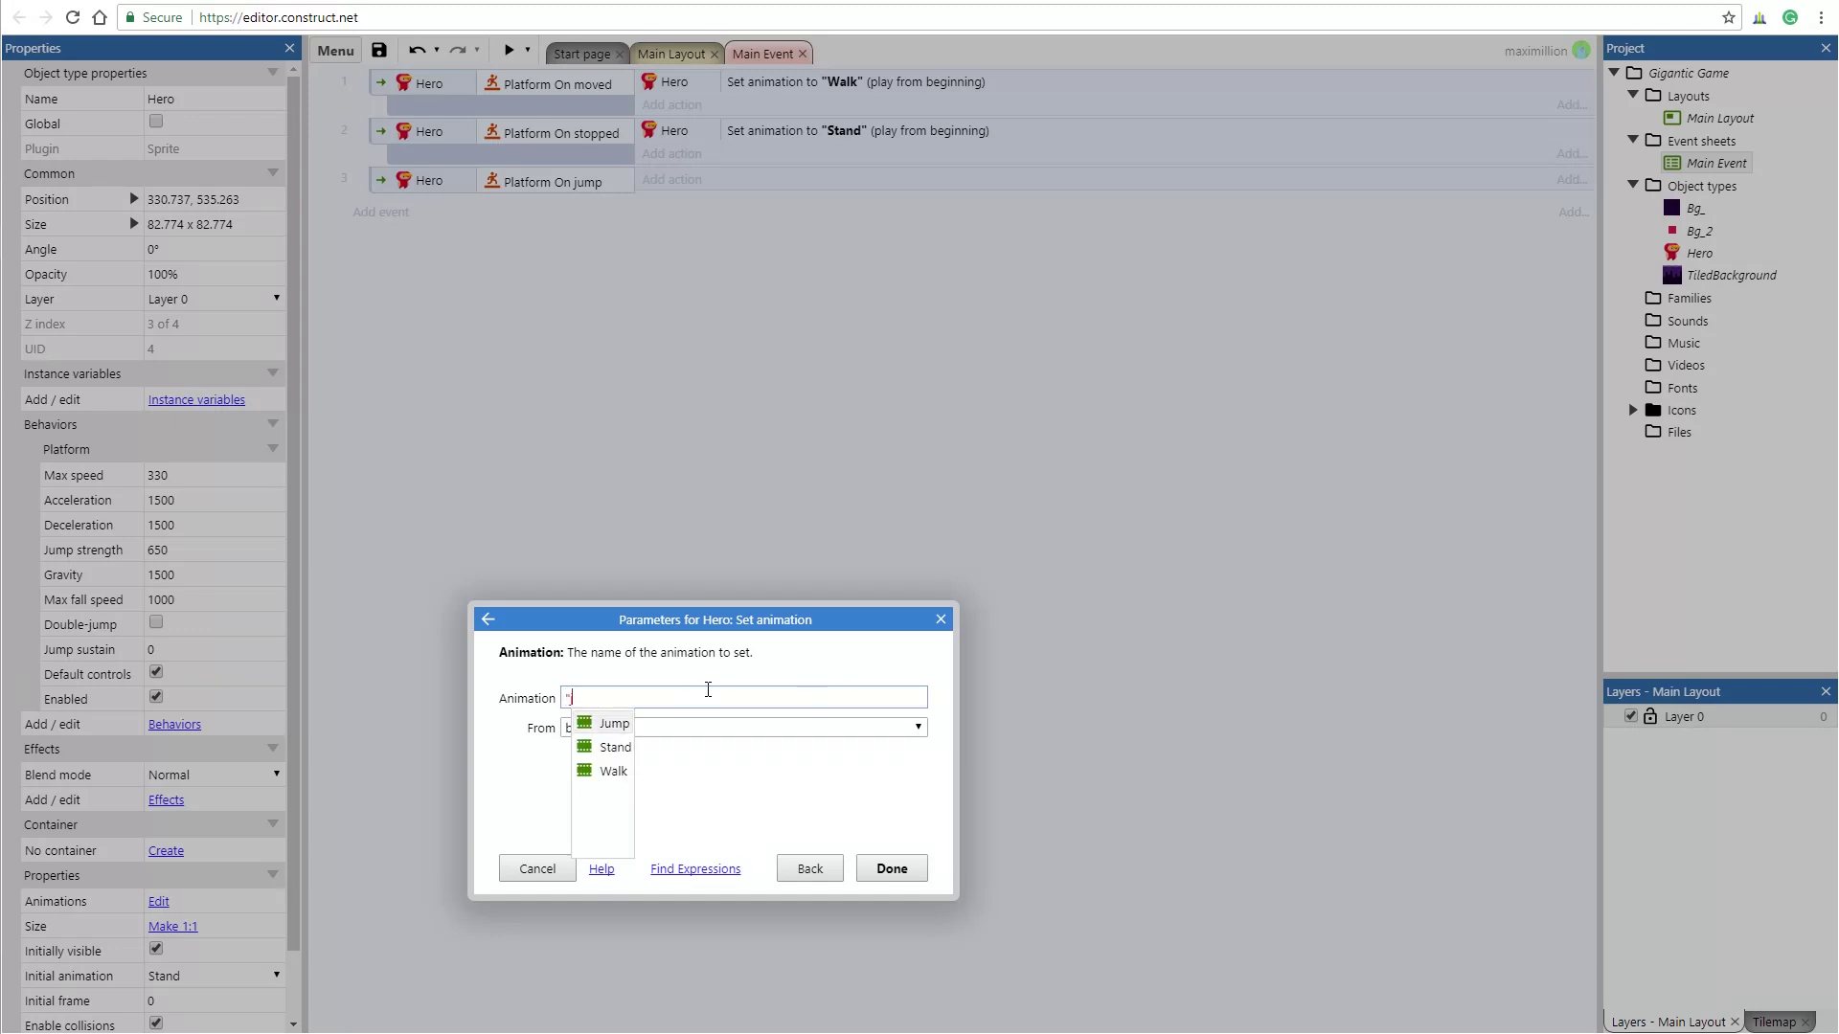
pyautogui.click(614, 725)
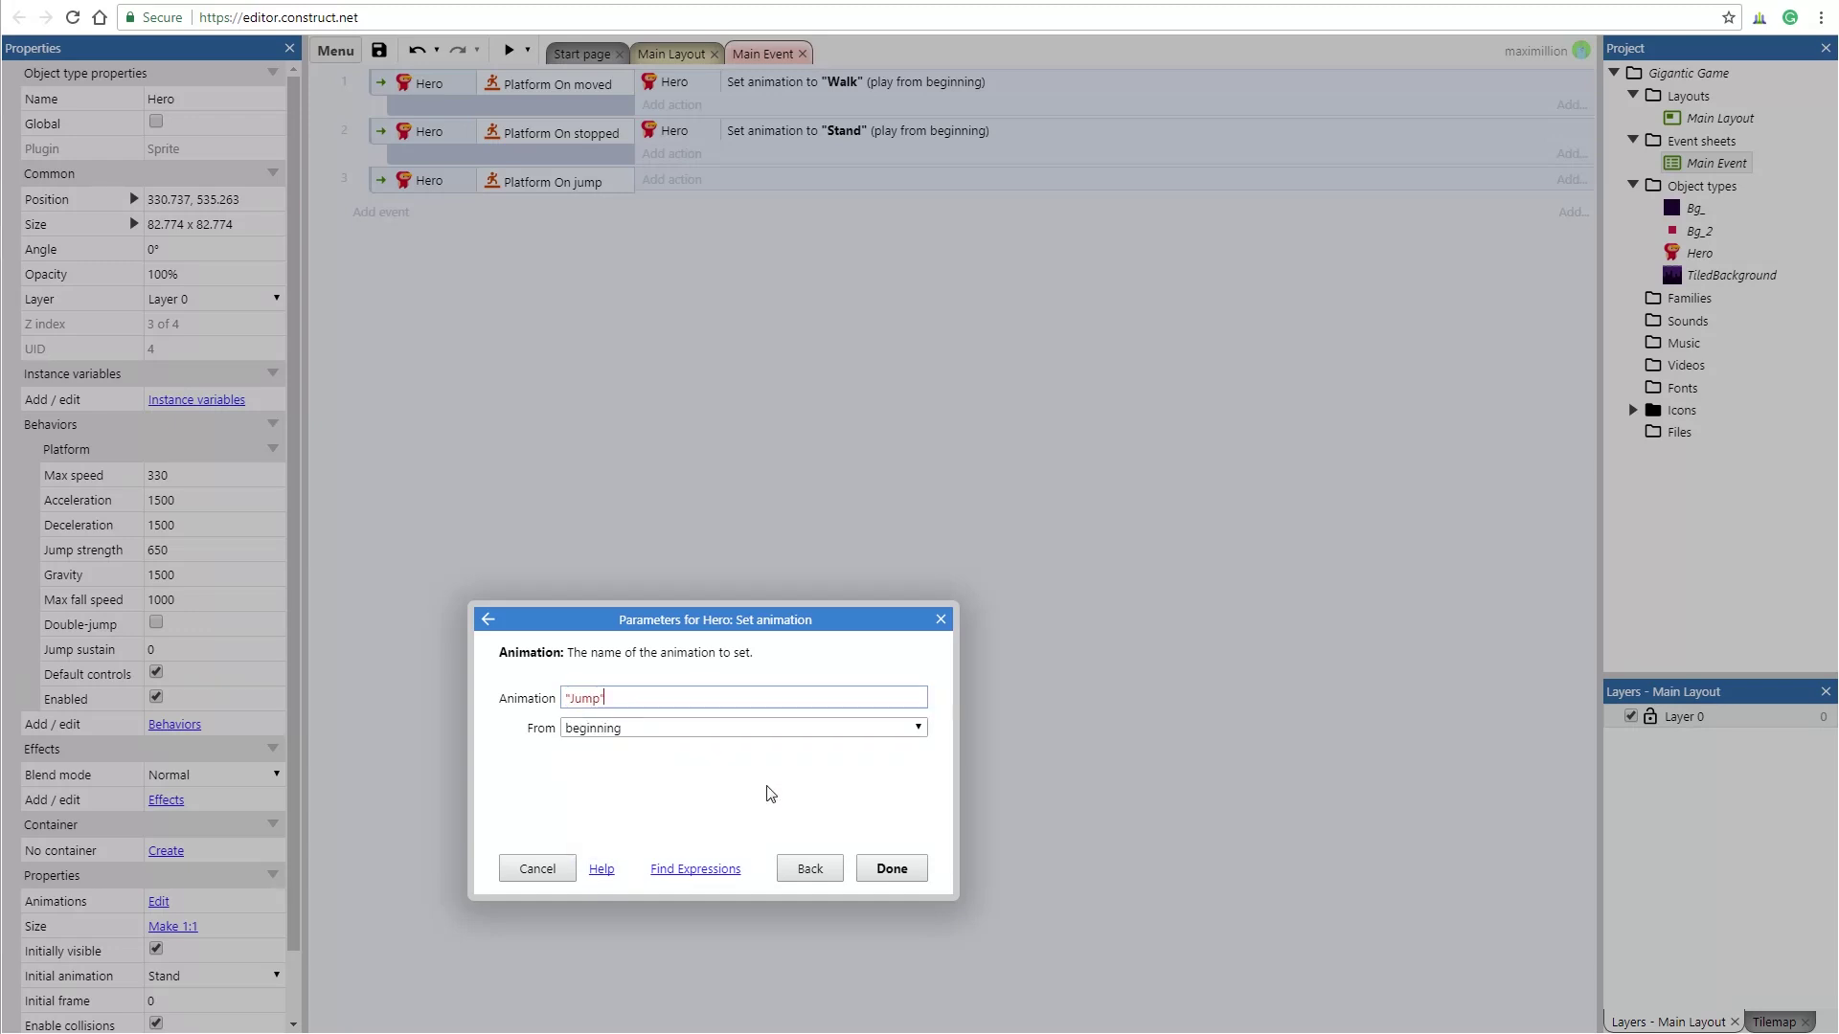
pyautogui.click(890, 867)
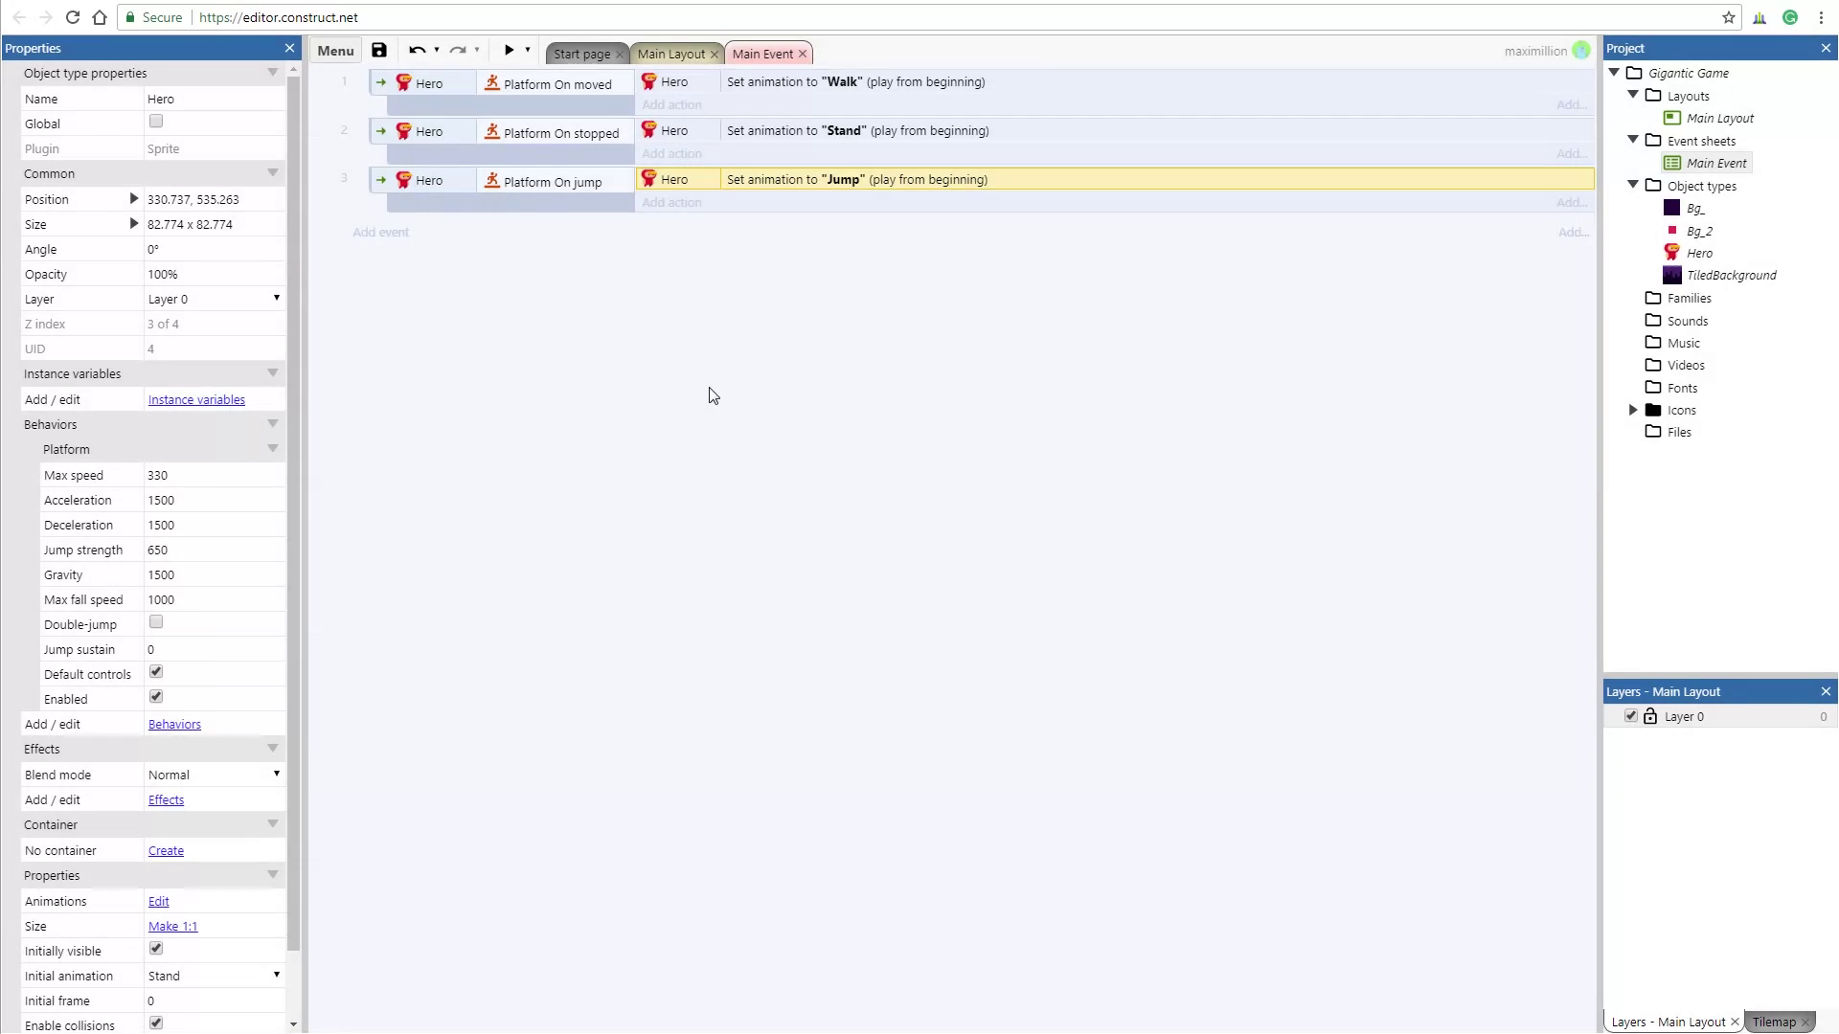
# - Run the game preview, test the hero's walking and repeated jumping with the new animation events, and close the preview
pyautogui.click(509, 50)
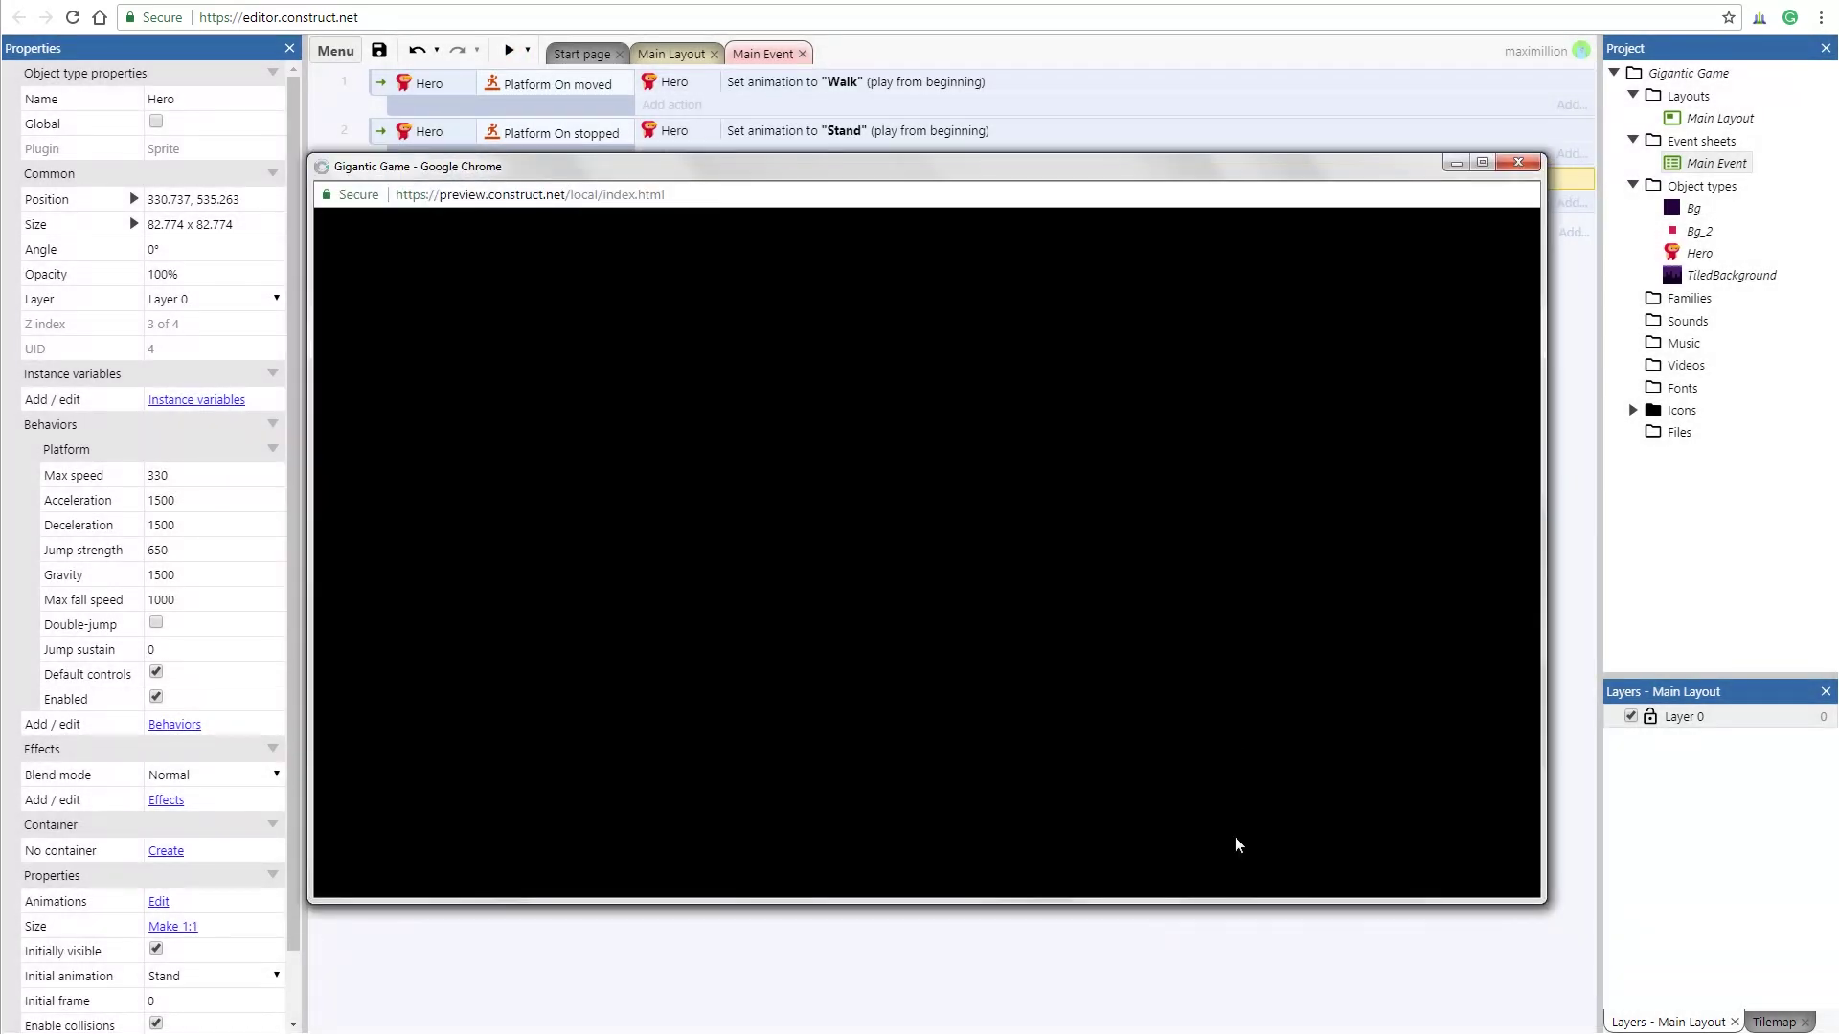
pyautogui.press('Right')
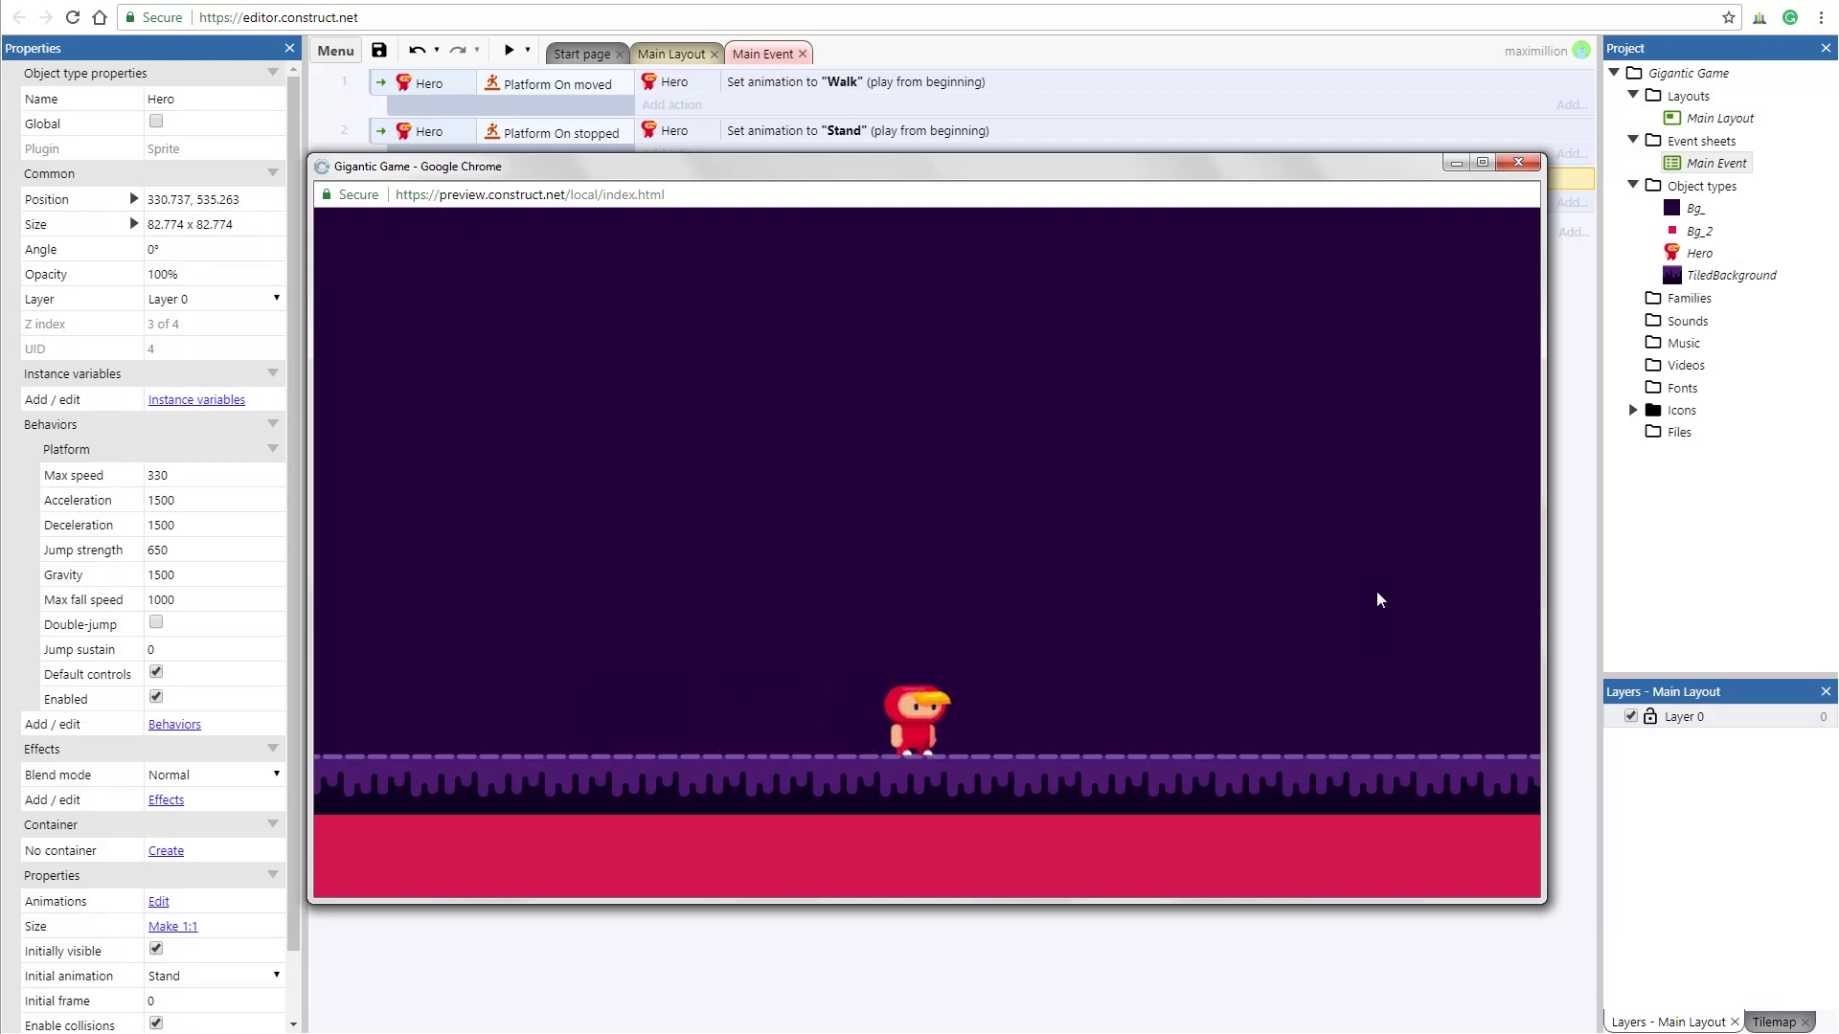
pyautogui.press('Up')
pyautogui.press('Up')
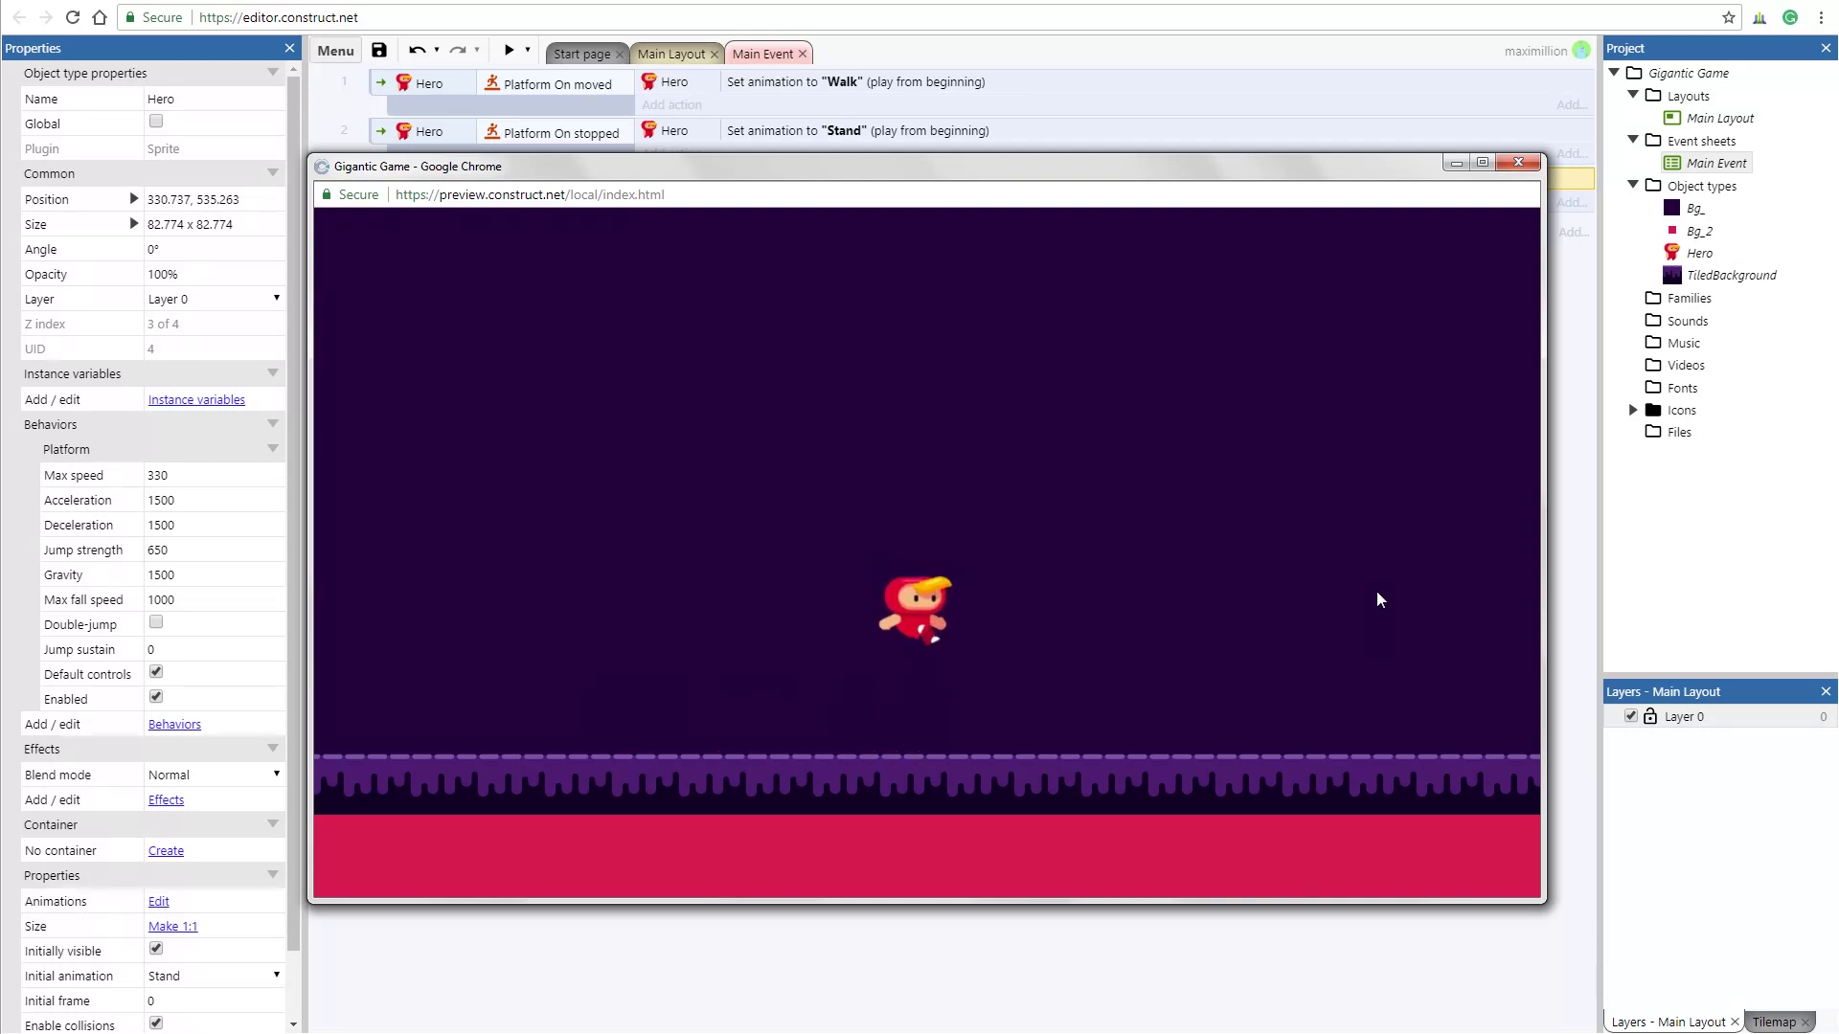
pyautogui.press('Up')
pyautogui.press('Up')
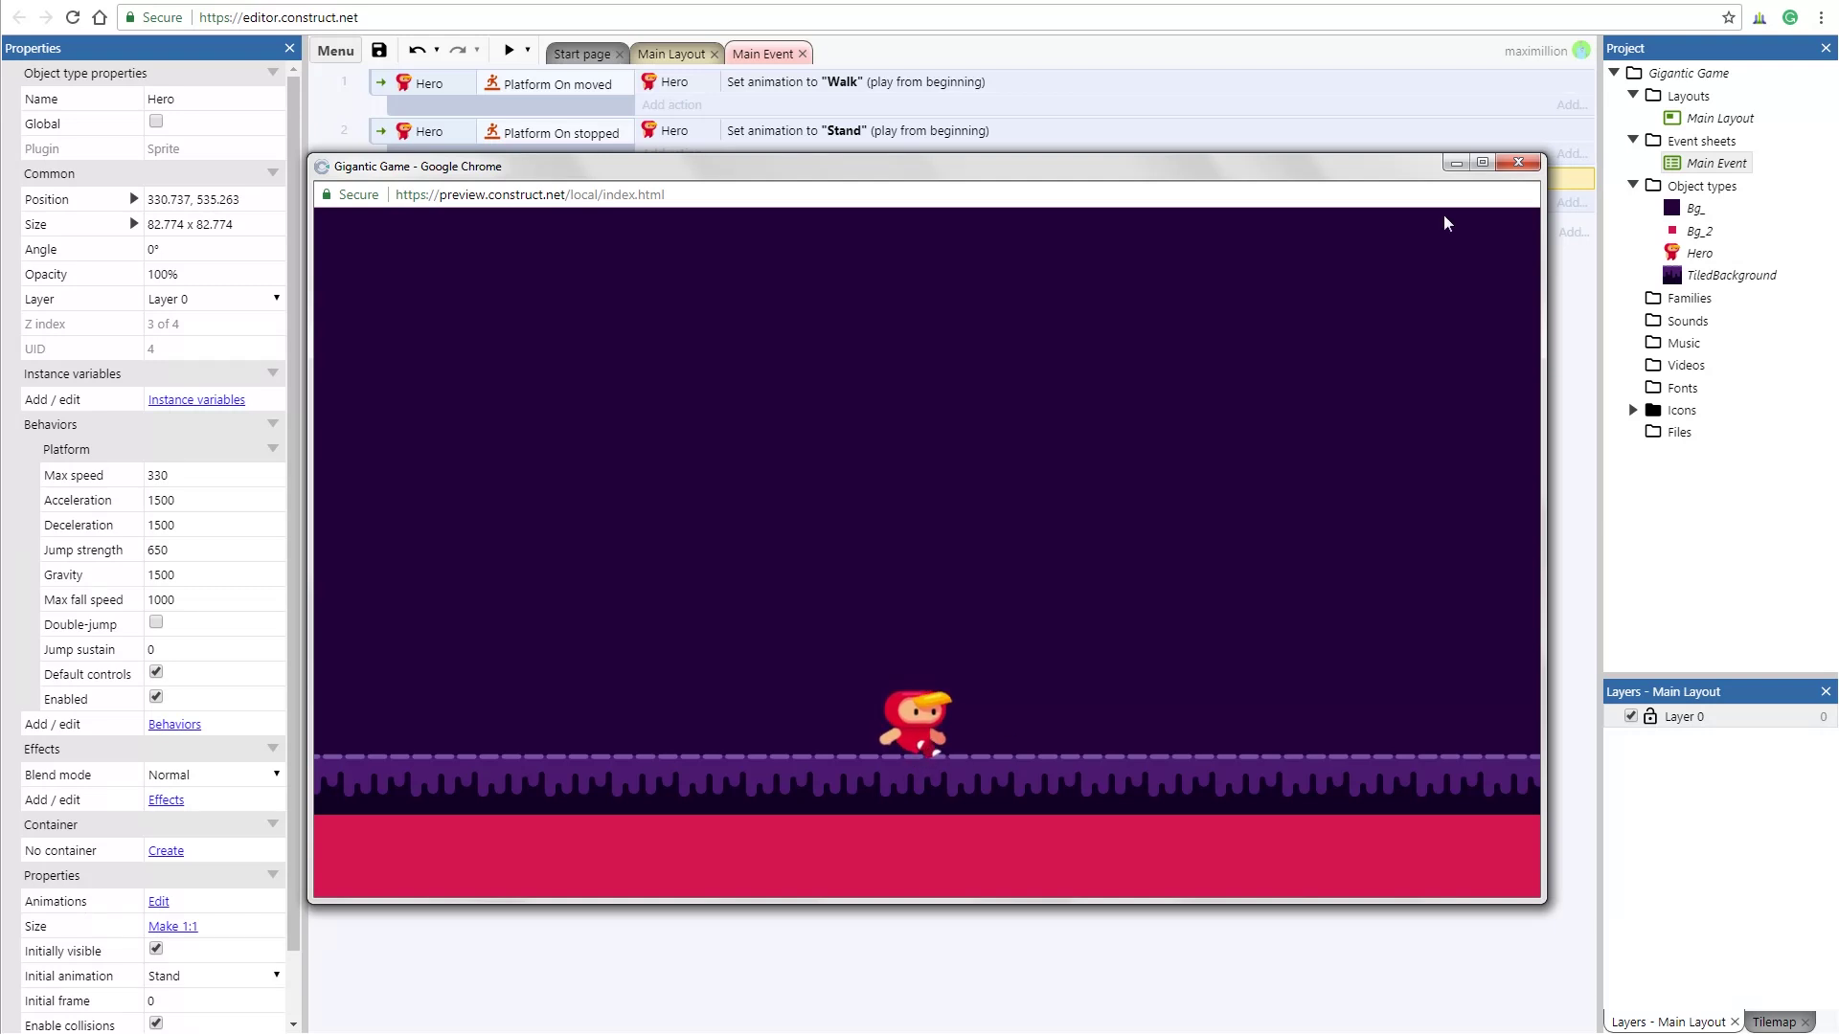
pyautogui.click(1517, 162)
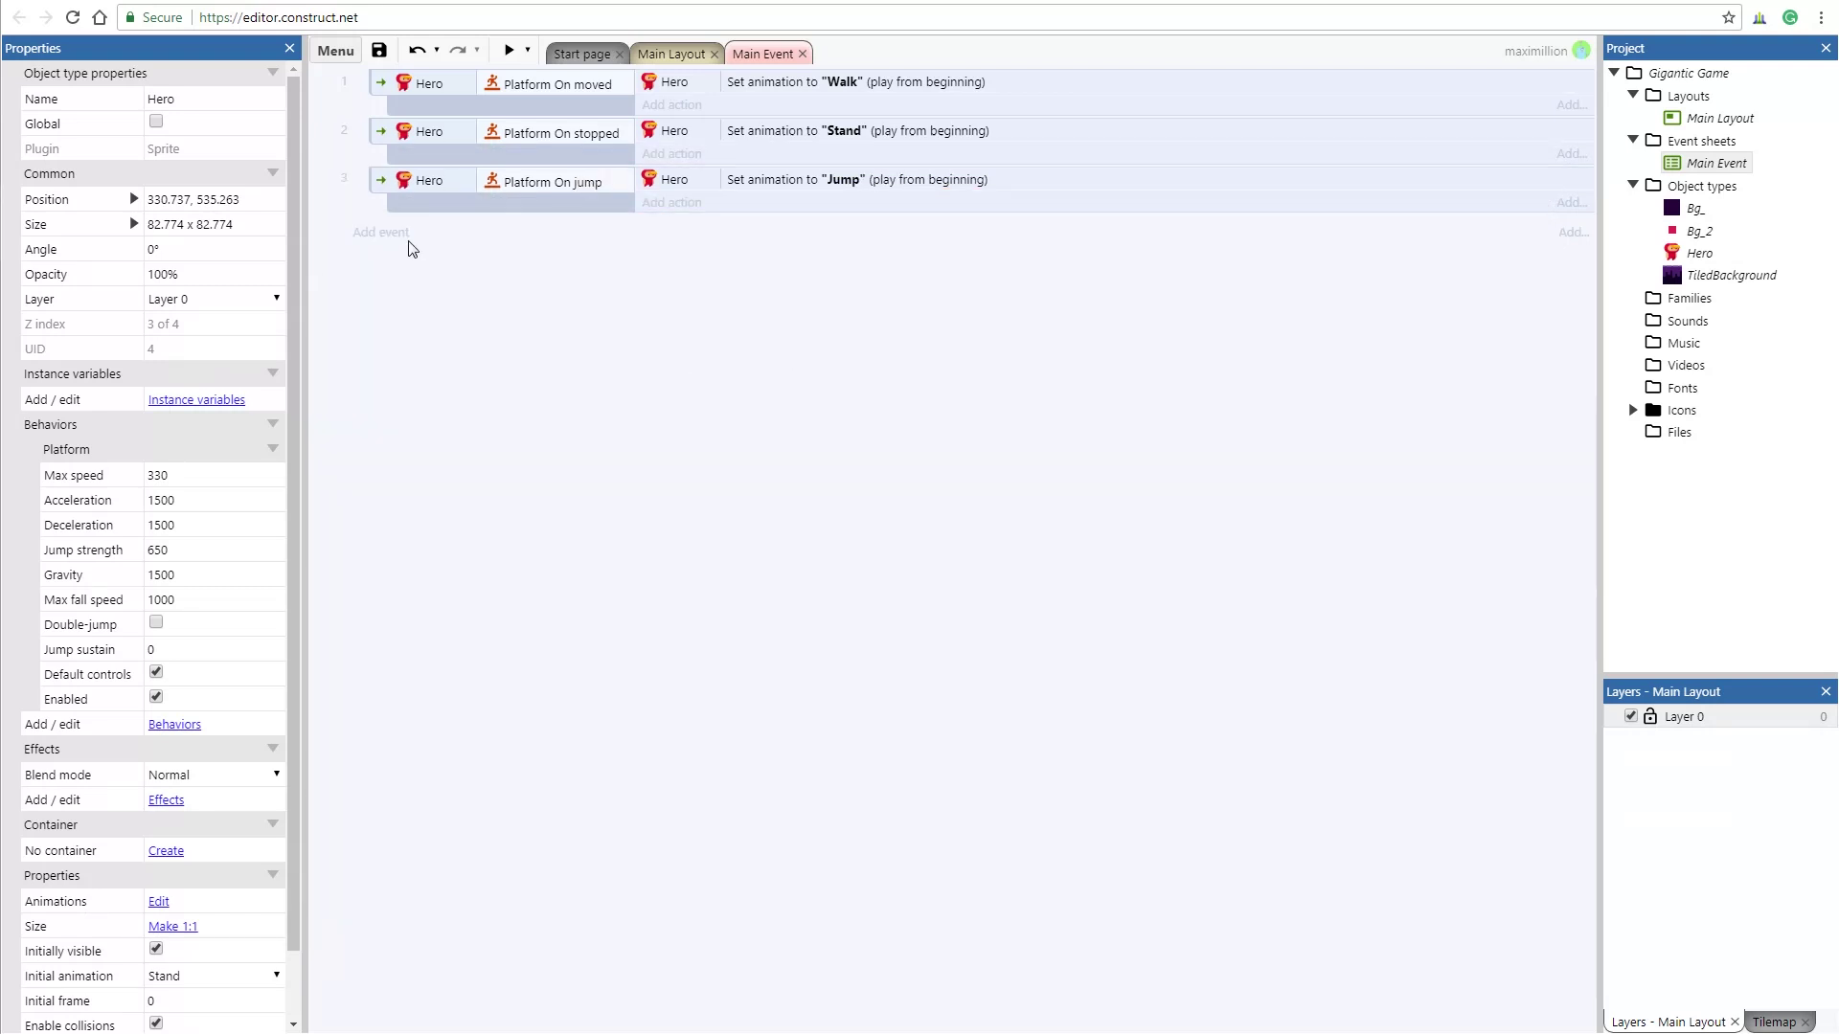
# - Add a fourth event to the Main Event sheet with the Hero's Platform On landed condition
pyautogui.click(393, 234)
pyautogui.doubleClick(1312, 443)
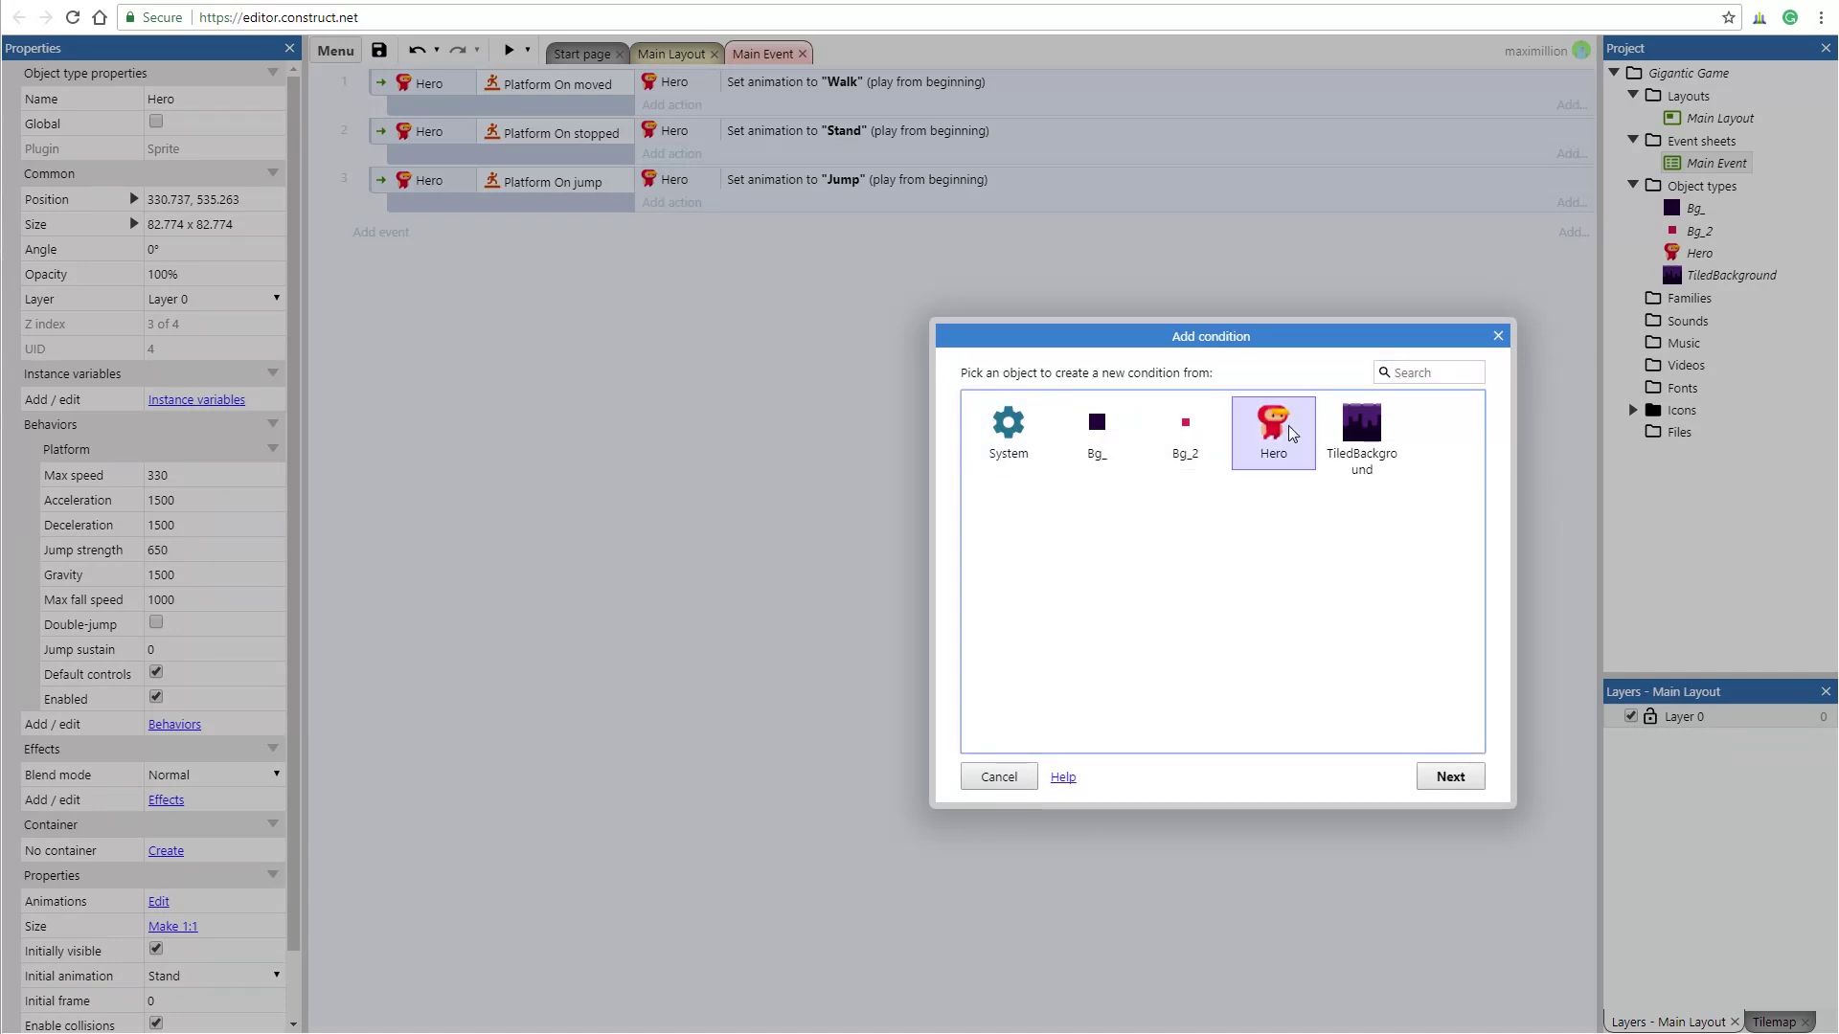
pyautogui.moveTo(1478, 455); pyautogui.dragTo(1502, 605)
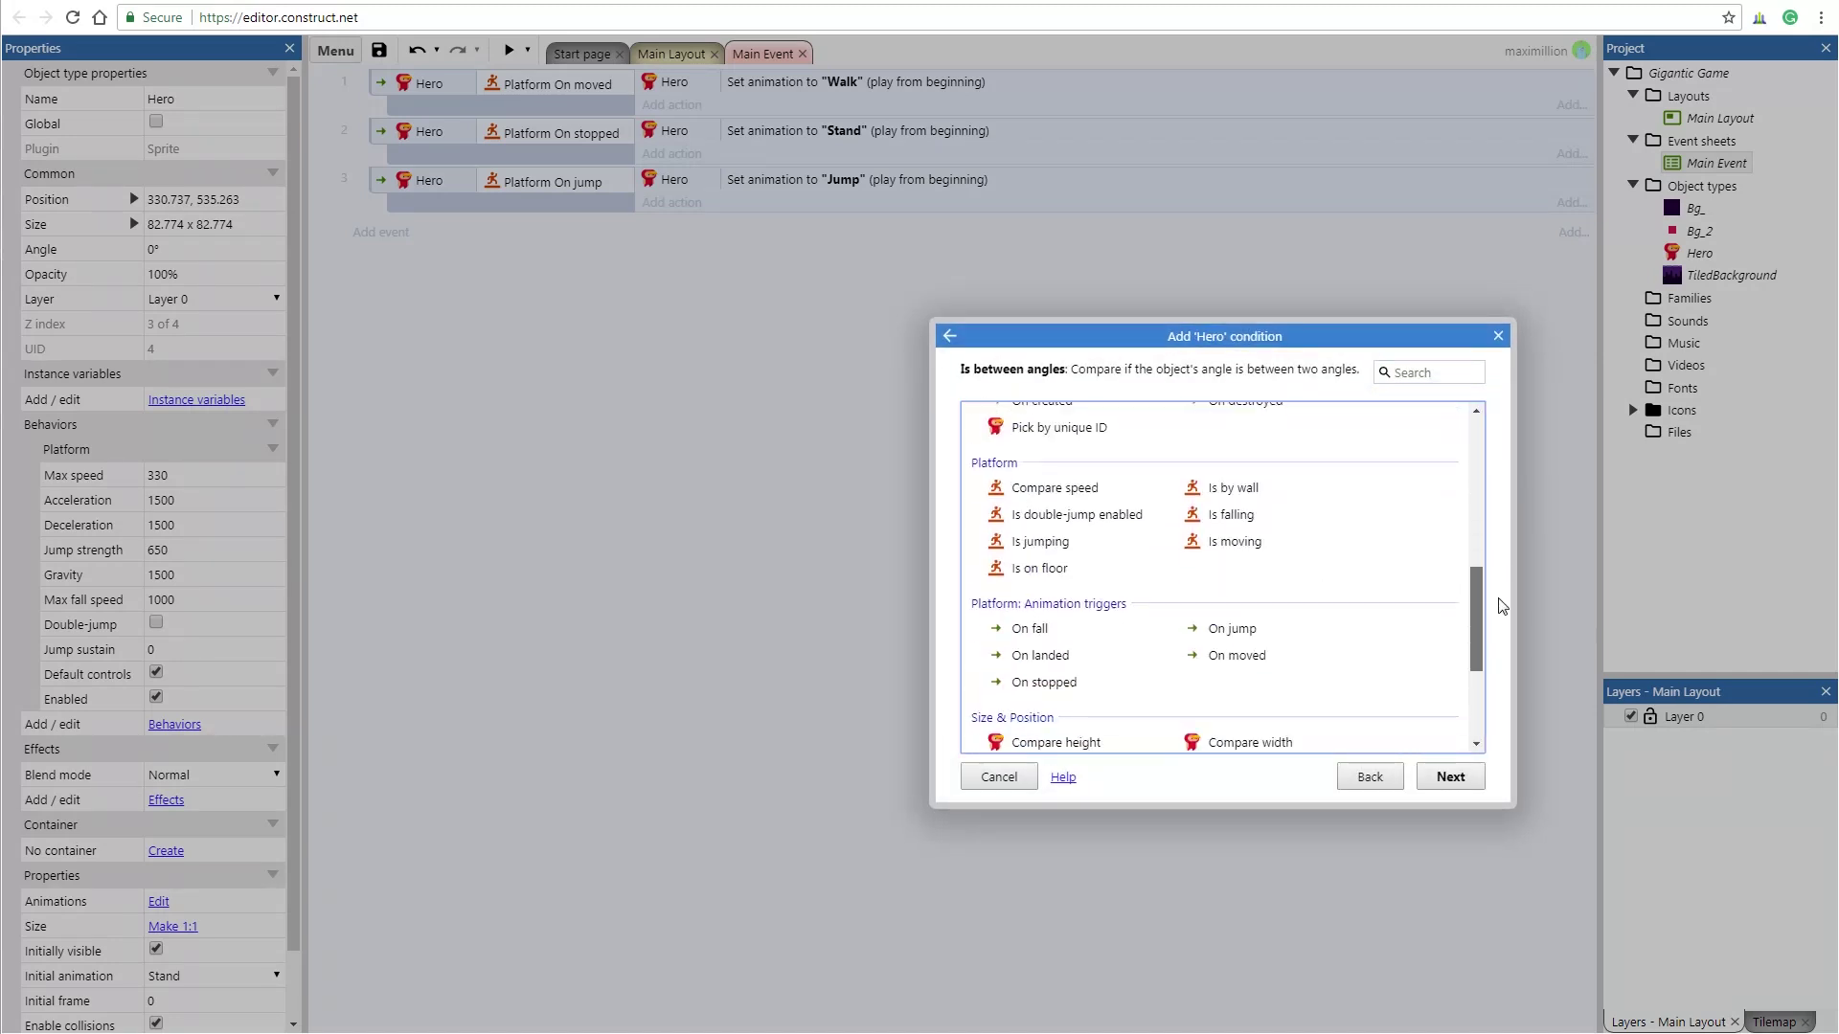
pyautogui.click(985, 661)
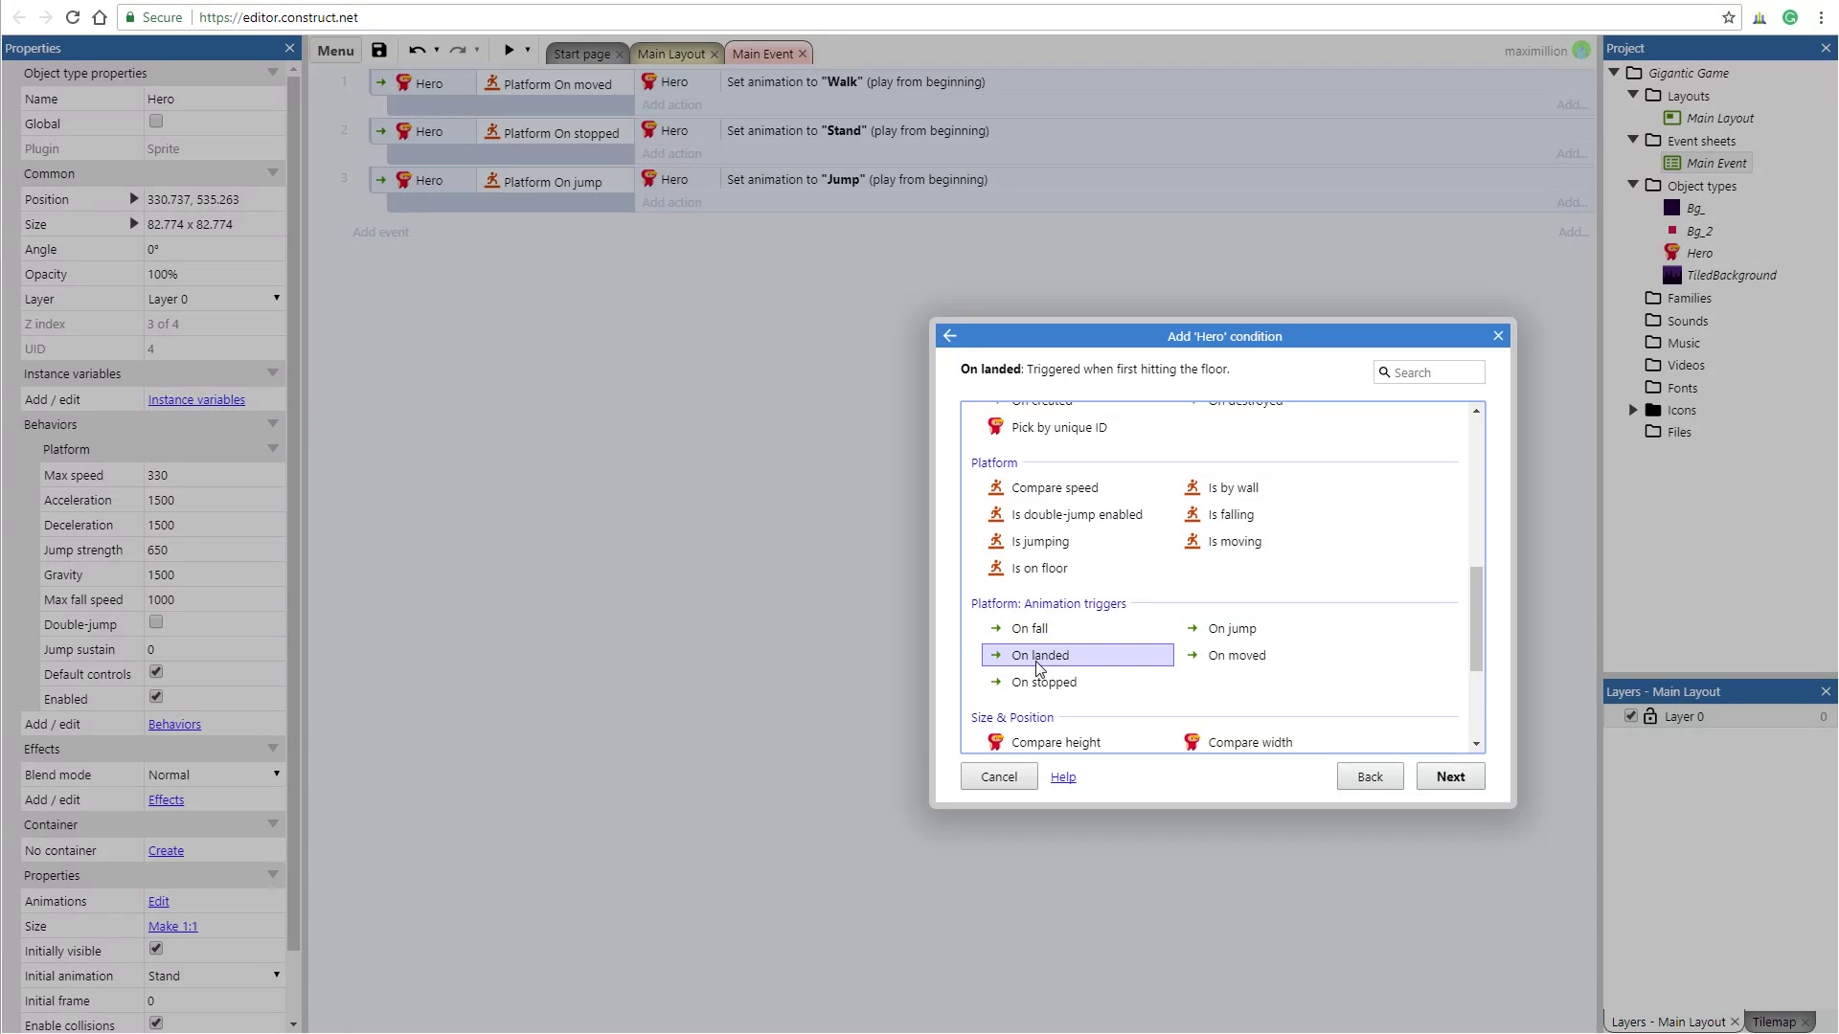
pyautogui.click(1450, 777)
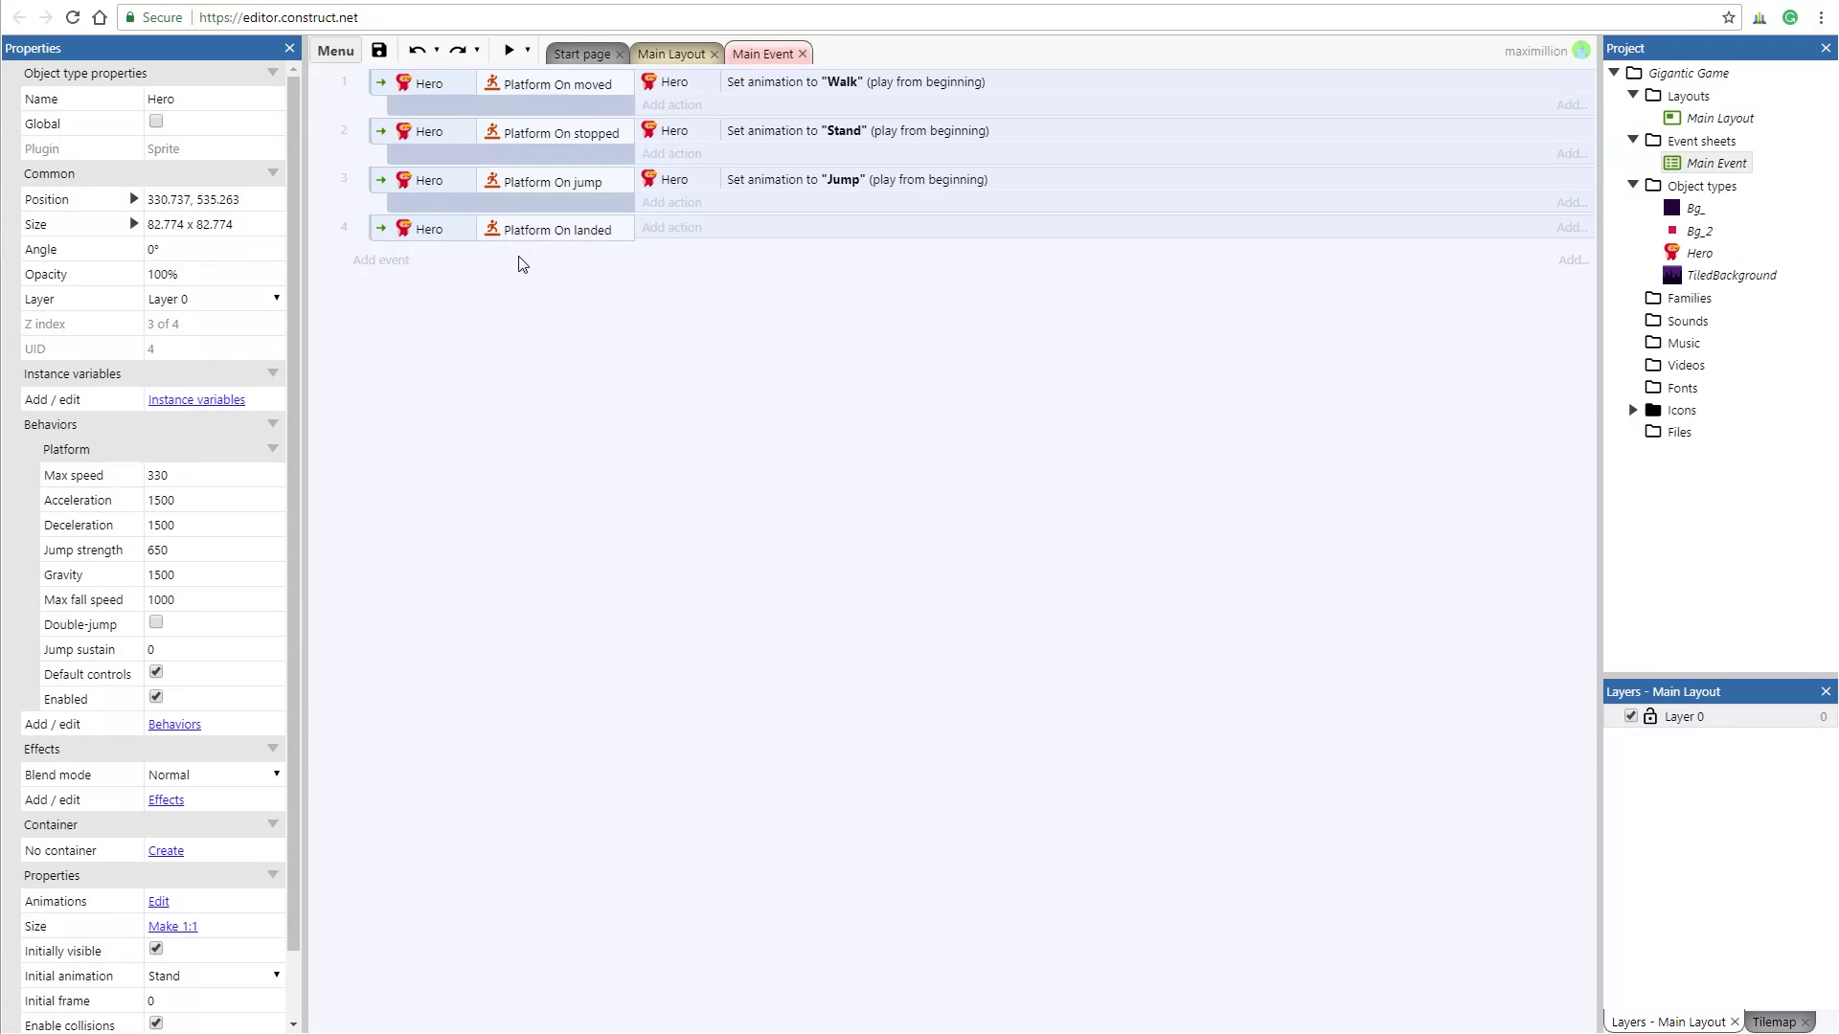
# - Add a sub-event under the On landed event with the Hero's Platform Is moving condition
pyautogui.click(385, 230)
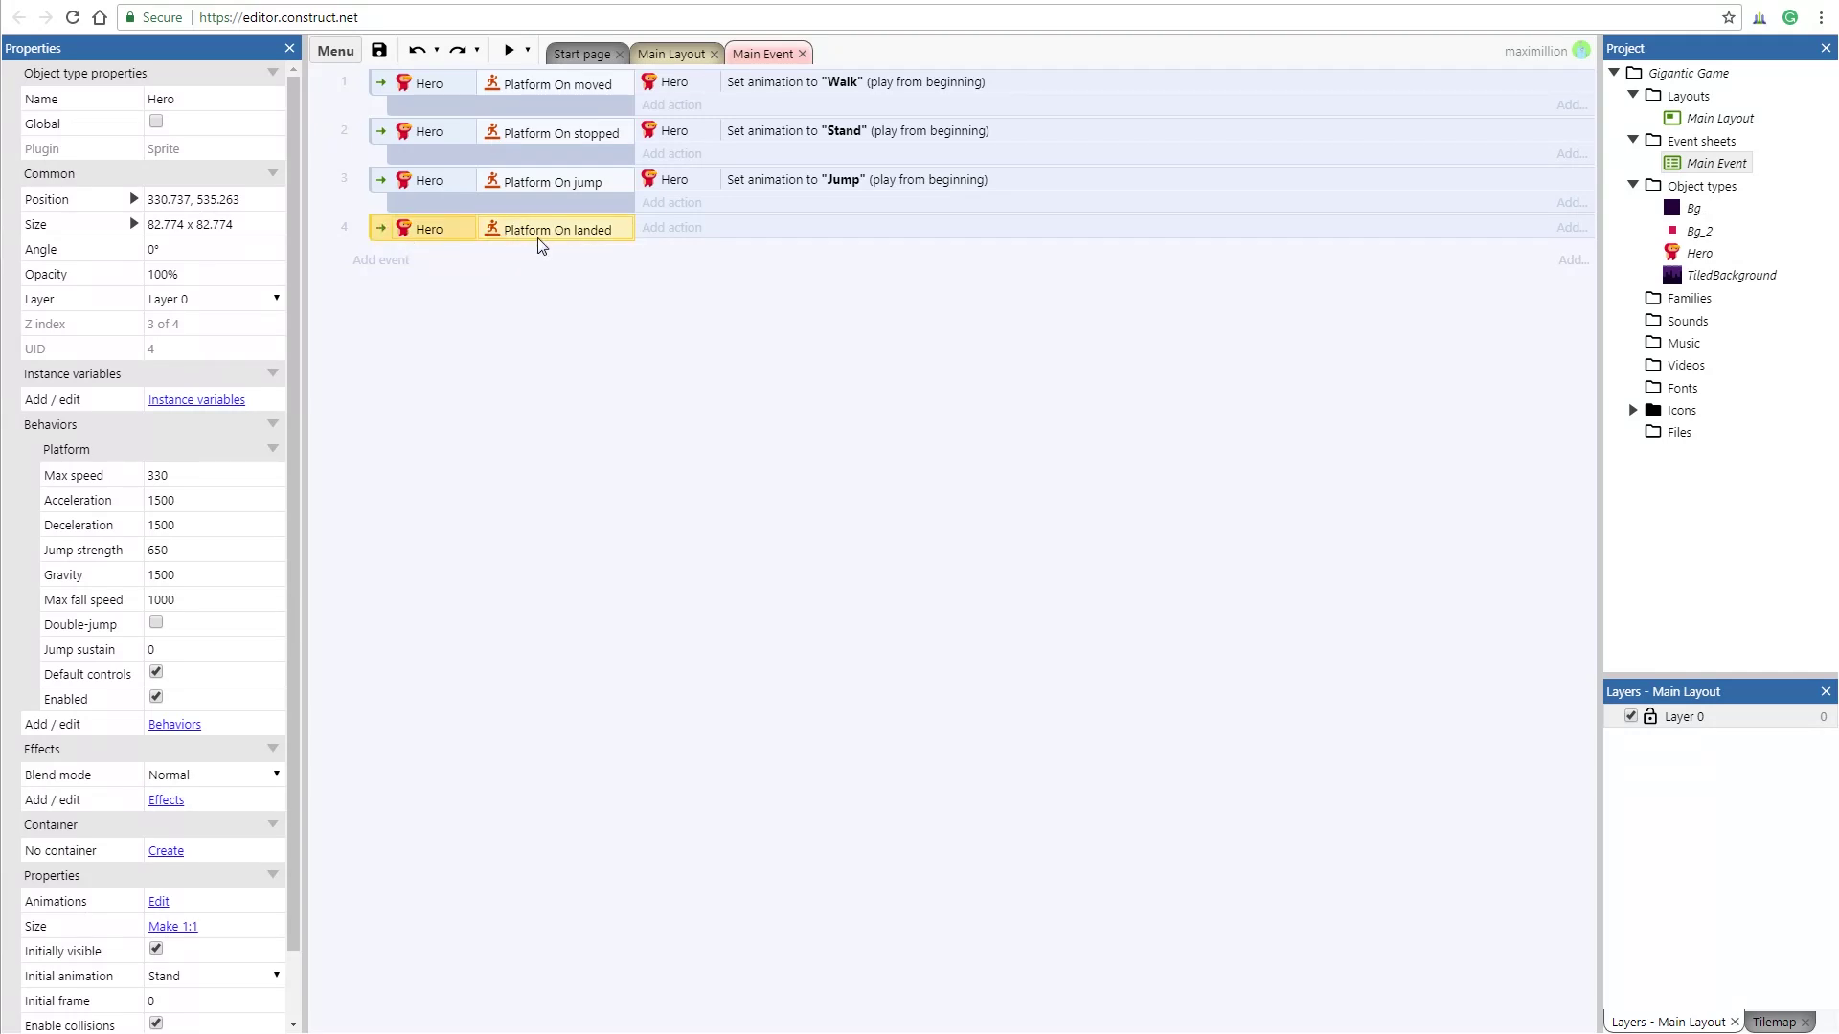
pyautogui.press('c')
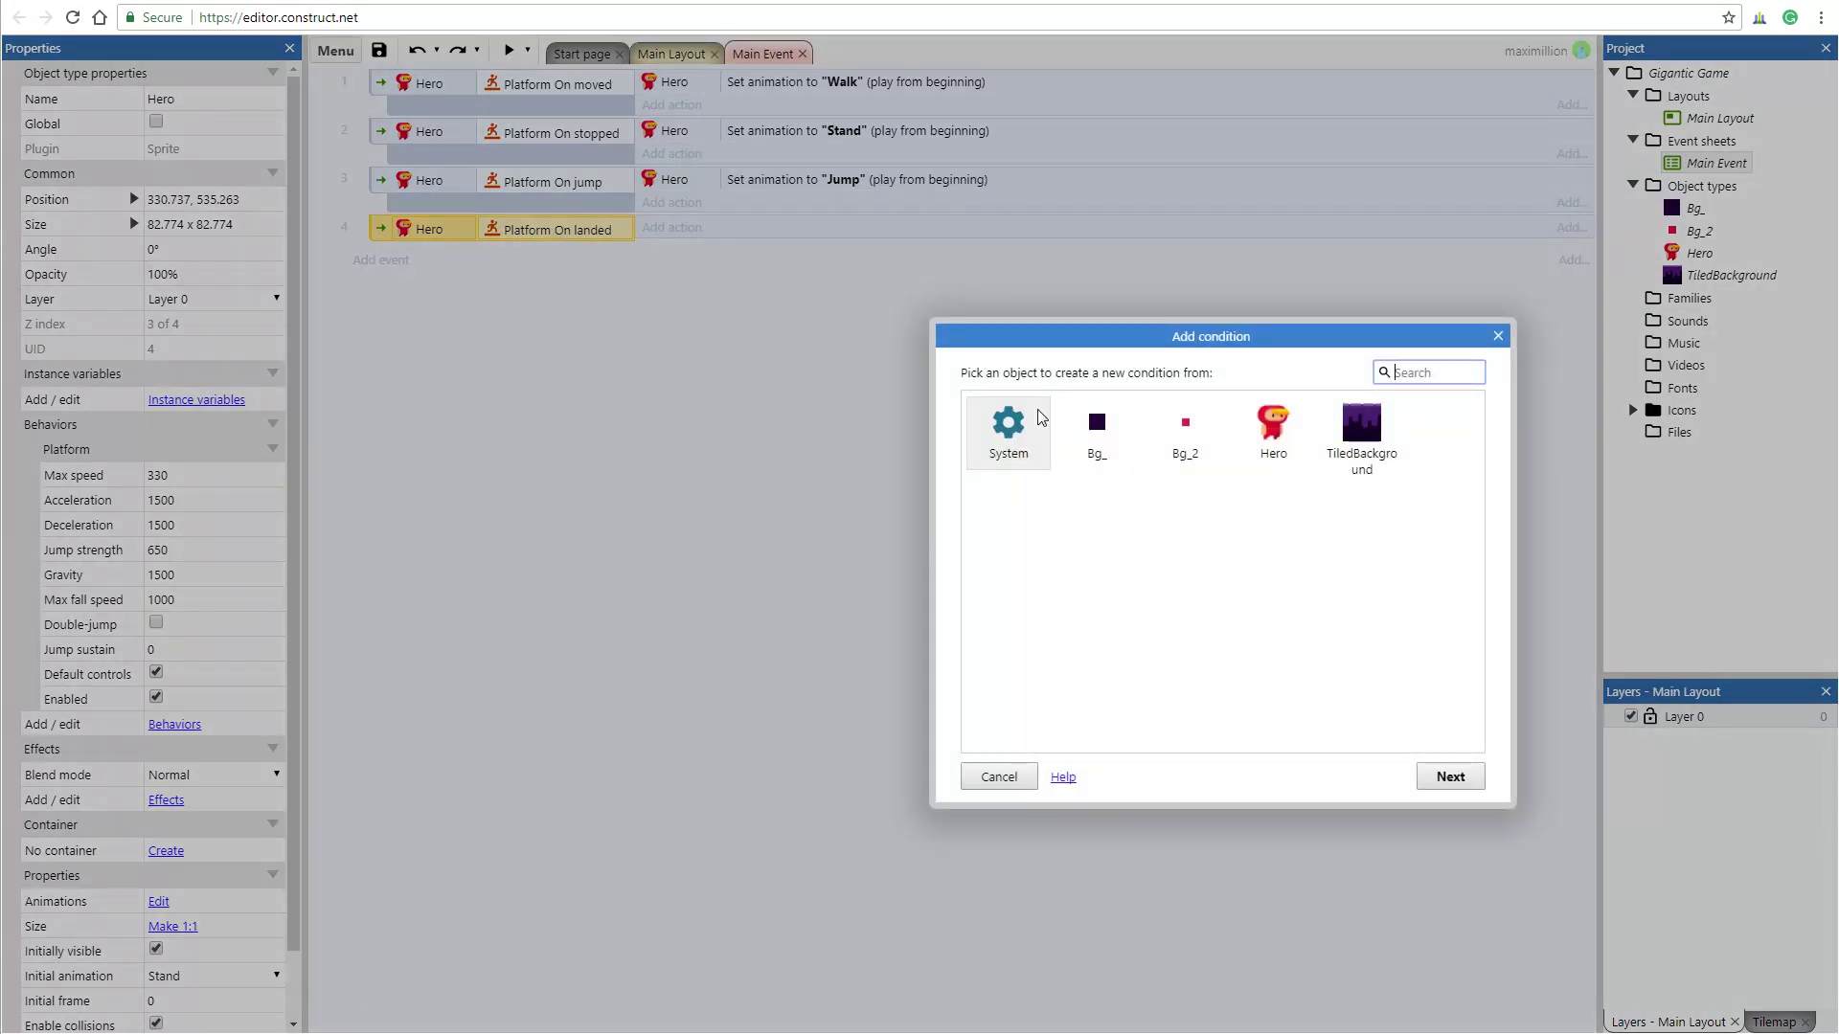
pyautogui.click(1278, 433)
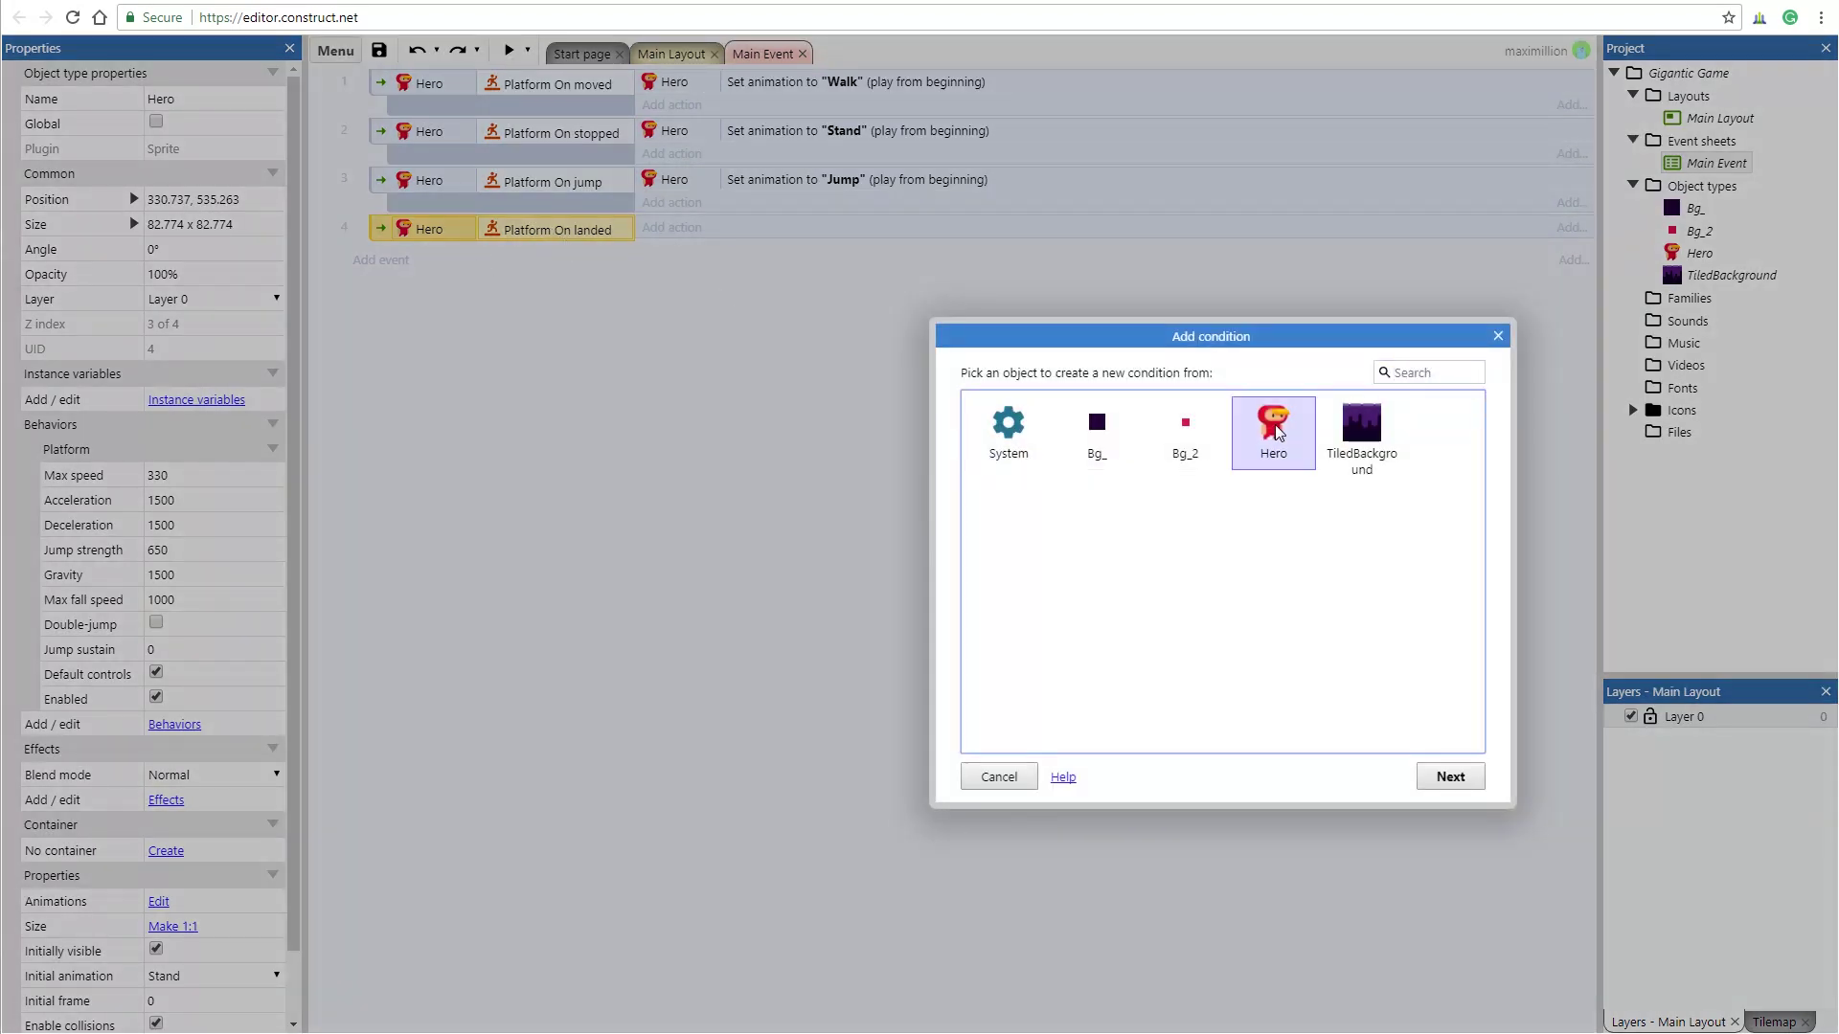
pyautogui.doubleClick(1277, 433)
pyautogui.scroll(-5, 1479, 515)
pyautogui.click(1249, 640)
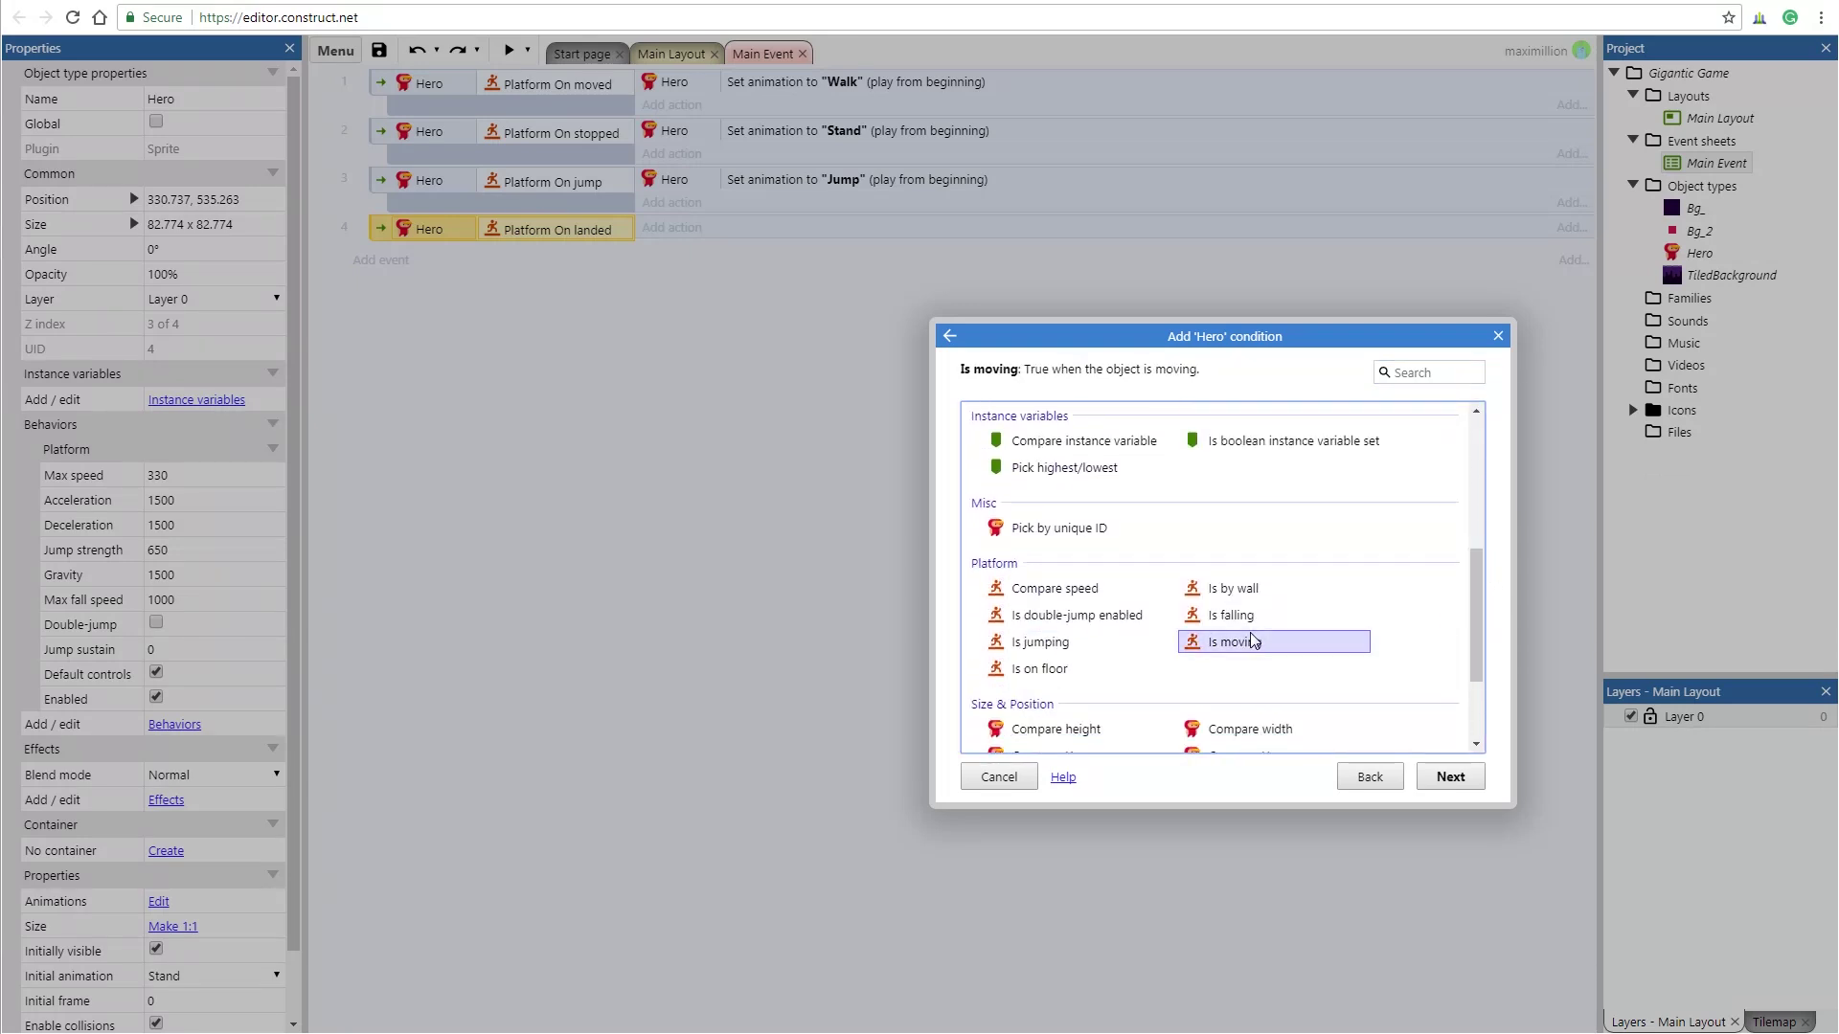
pyautogui.doubleClick(1251, 639)
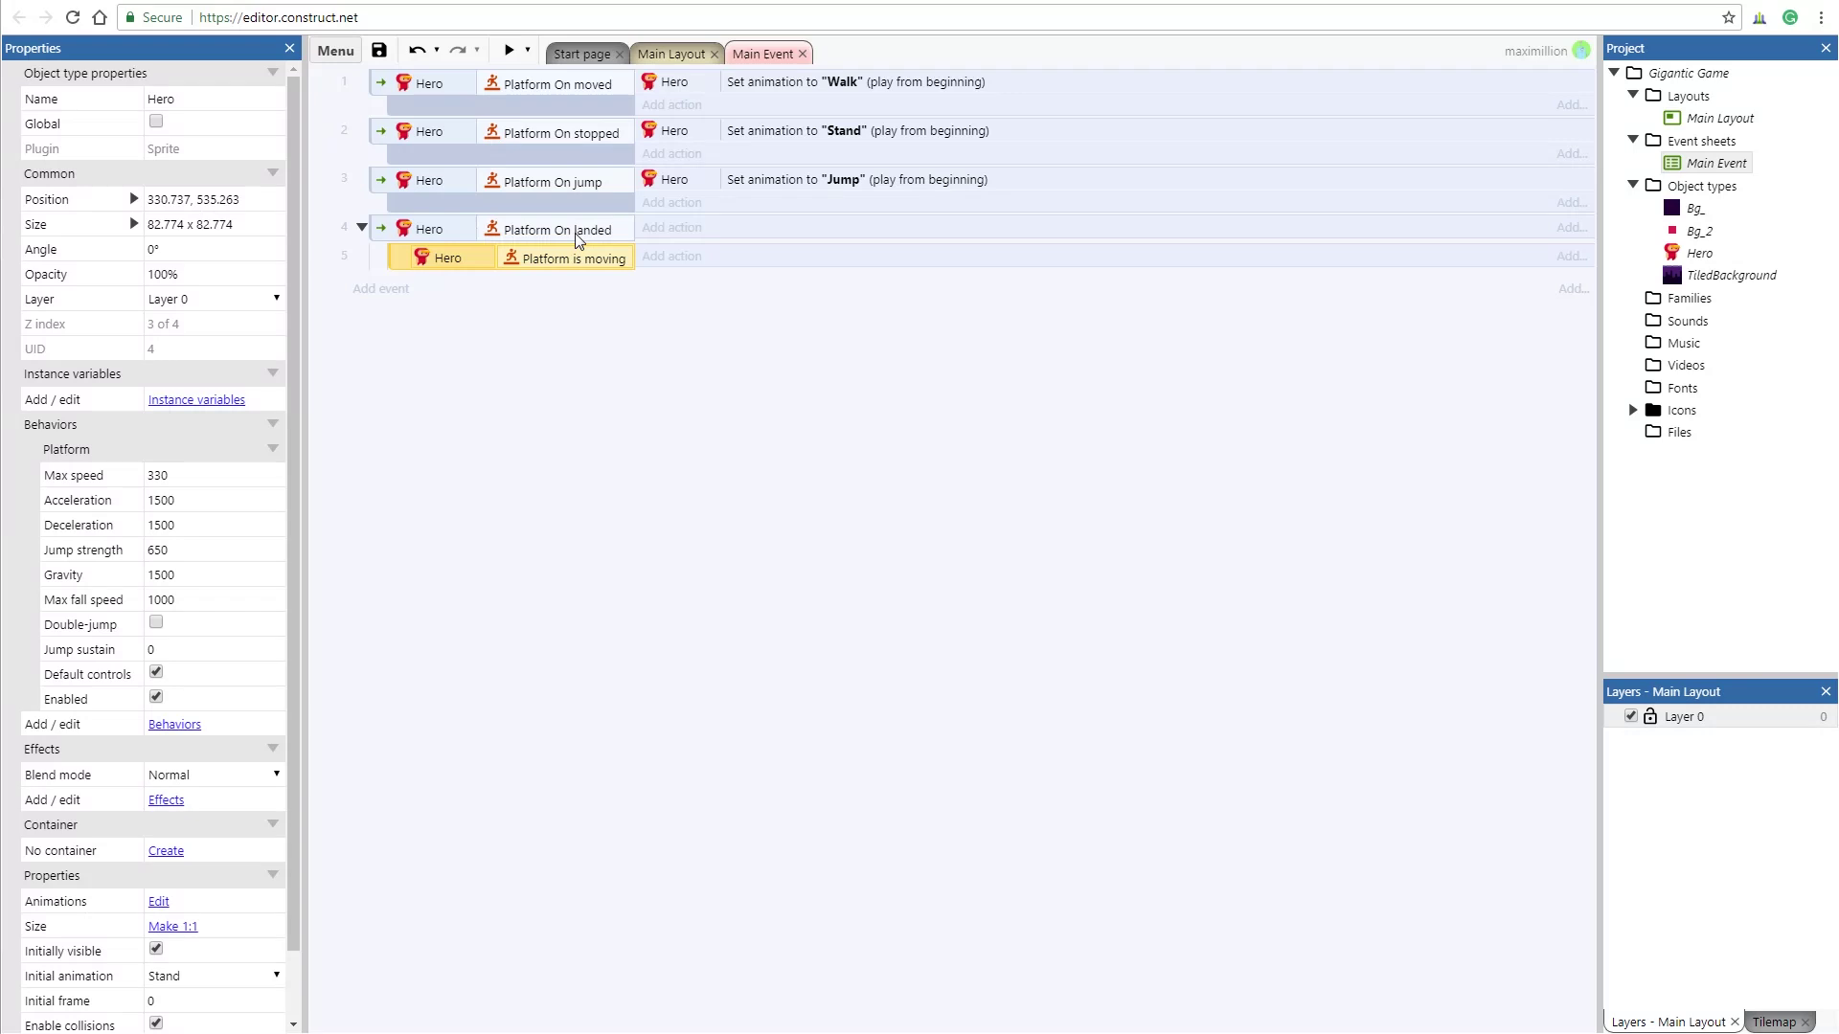
# - Add a Hero Set animation action to the Is moving sub-event that plays "Walk" from the beginning
pyautogui.click(672, 256)
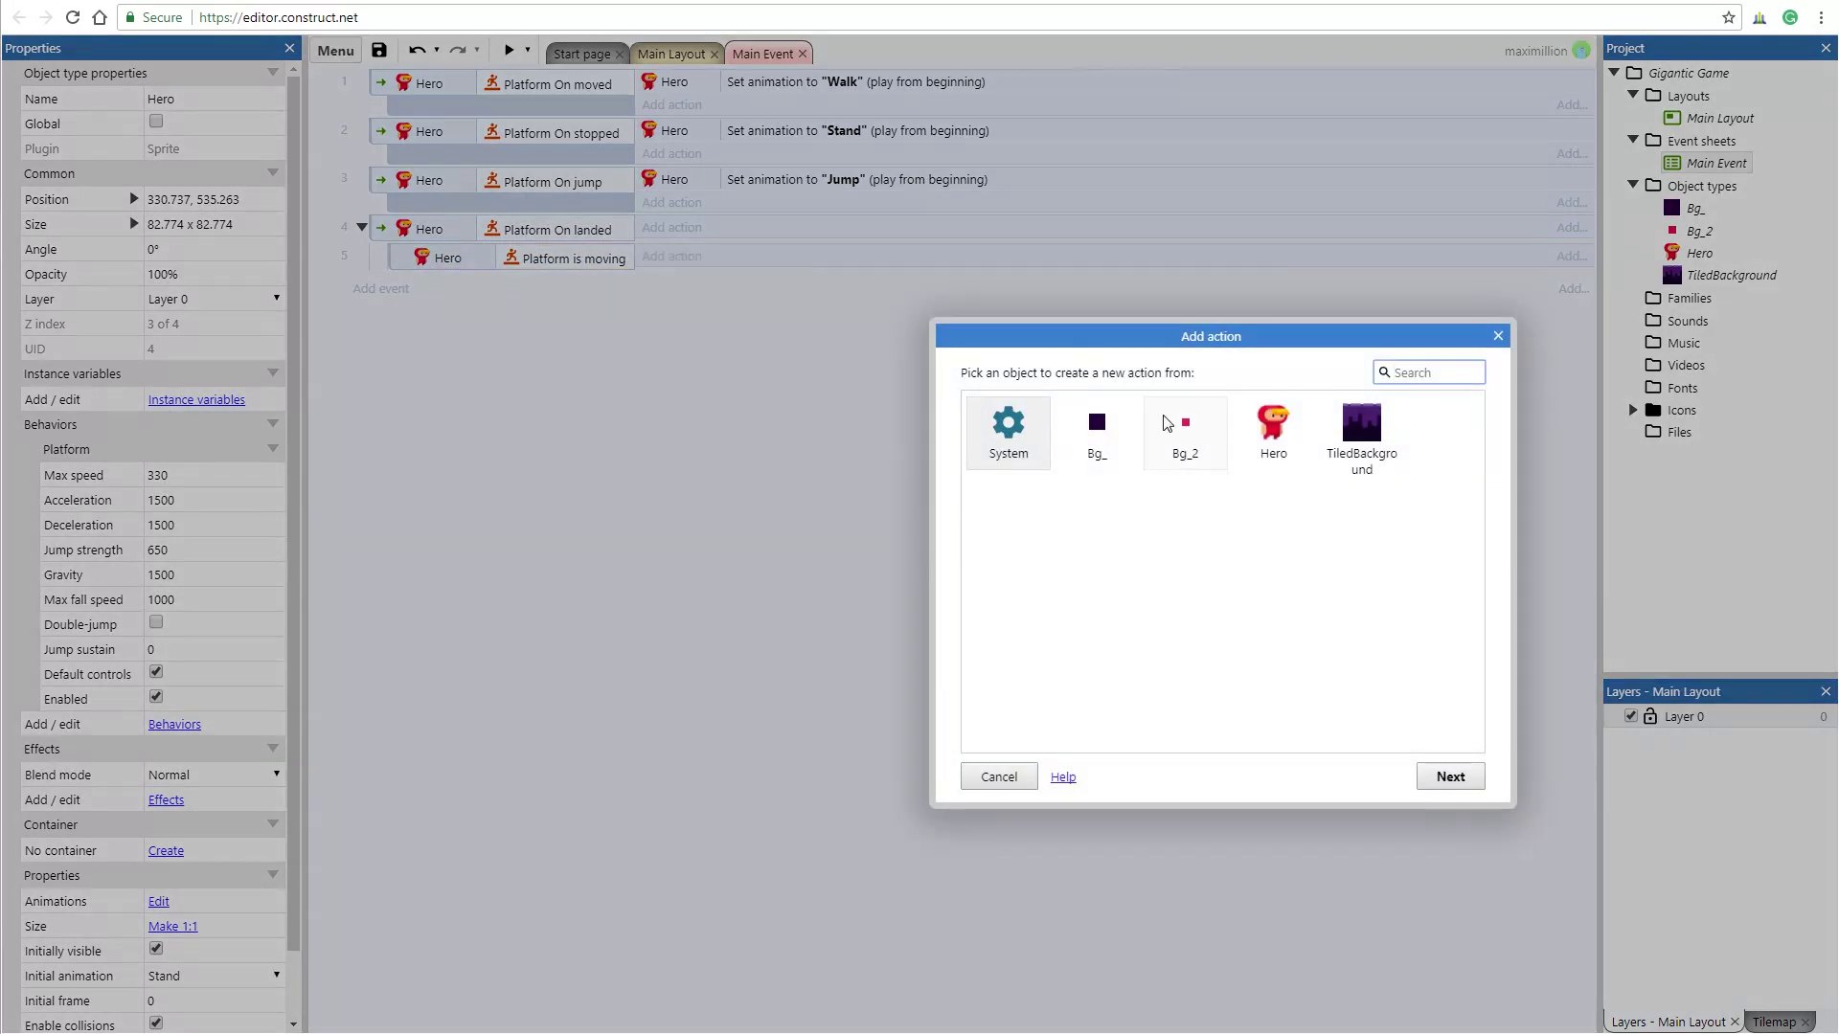
pyautogui.click(1277, 432)
pyautogui.doubleClick(1277, 433)
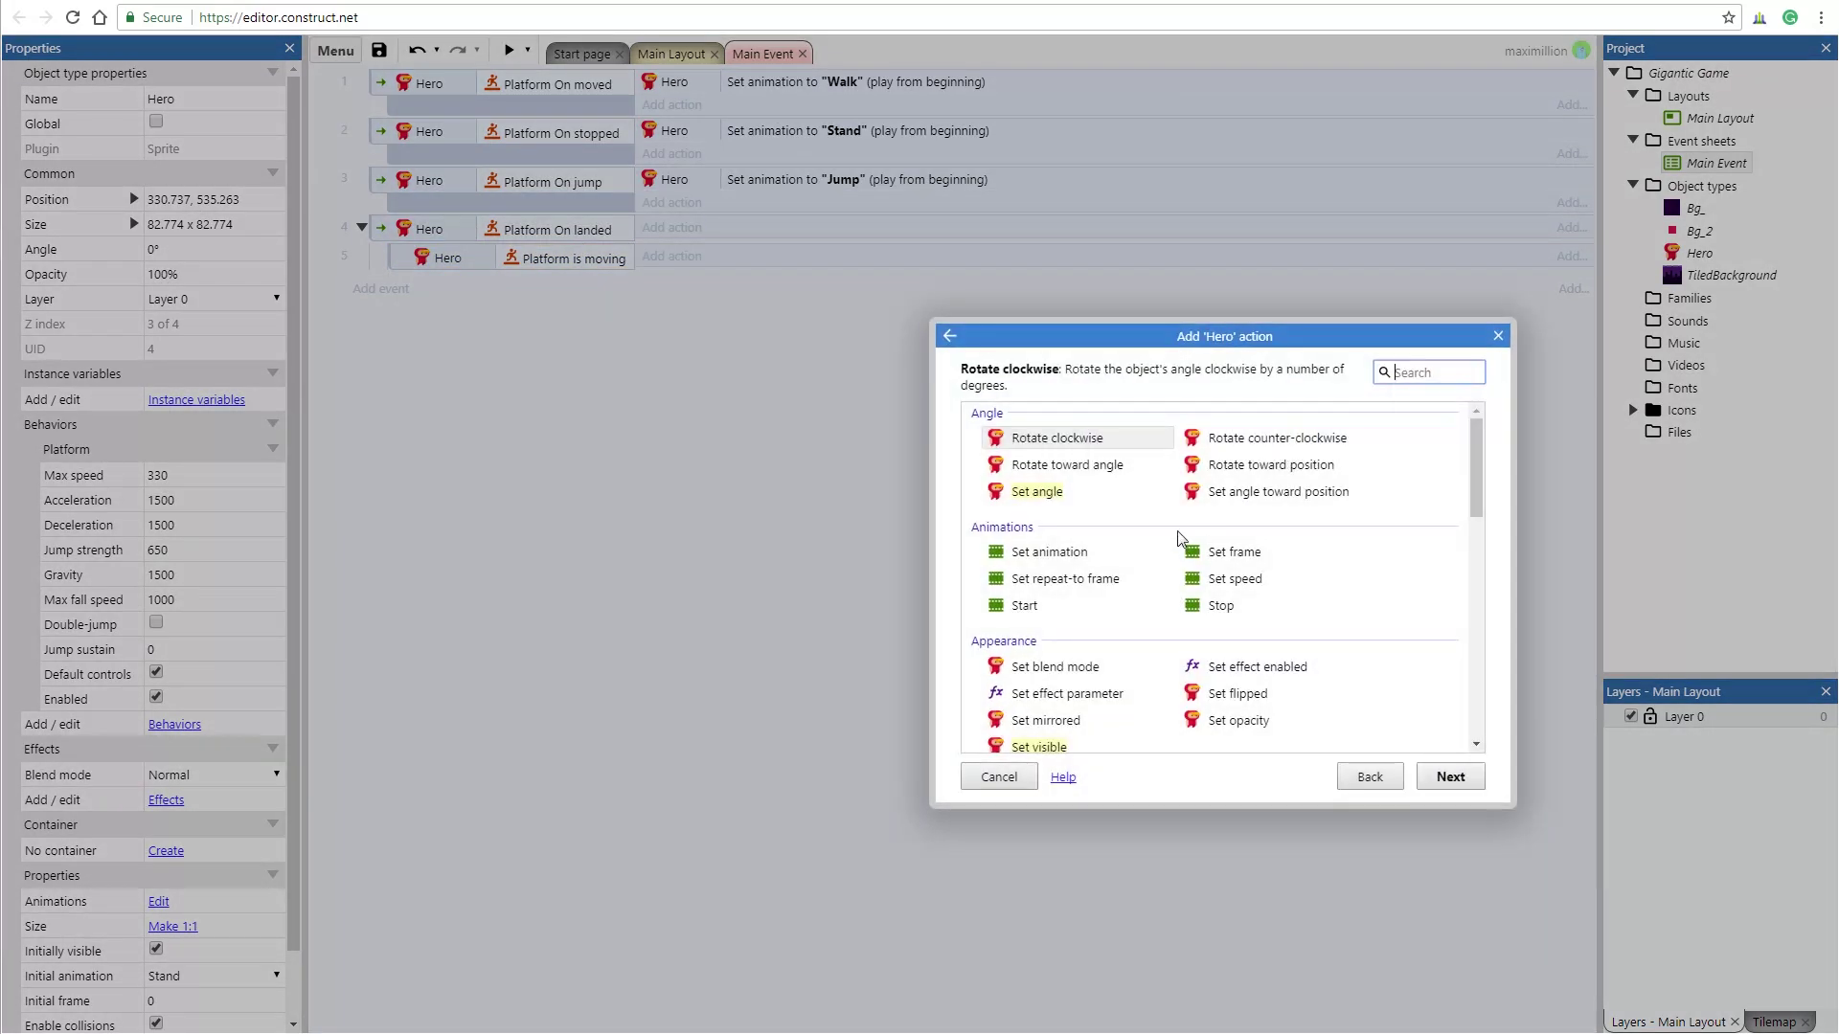
pyautogui.doubleClick(1049, 552)
pyautogui.write('"w')
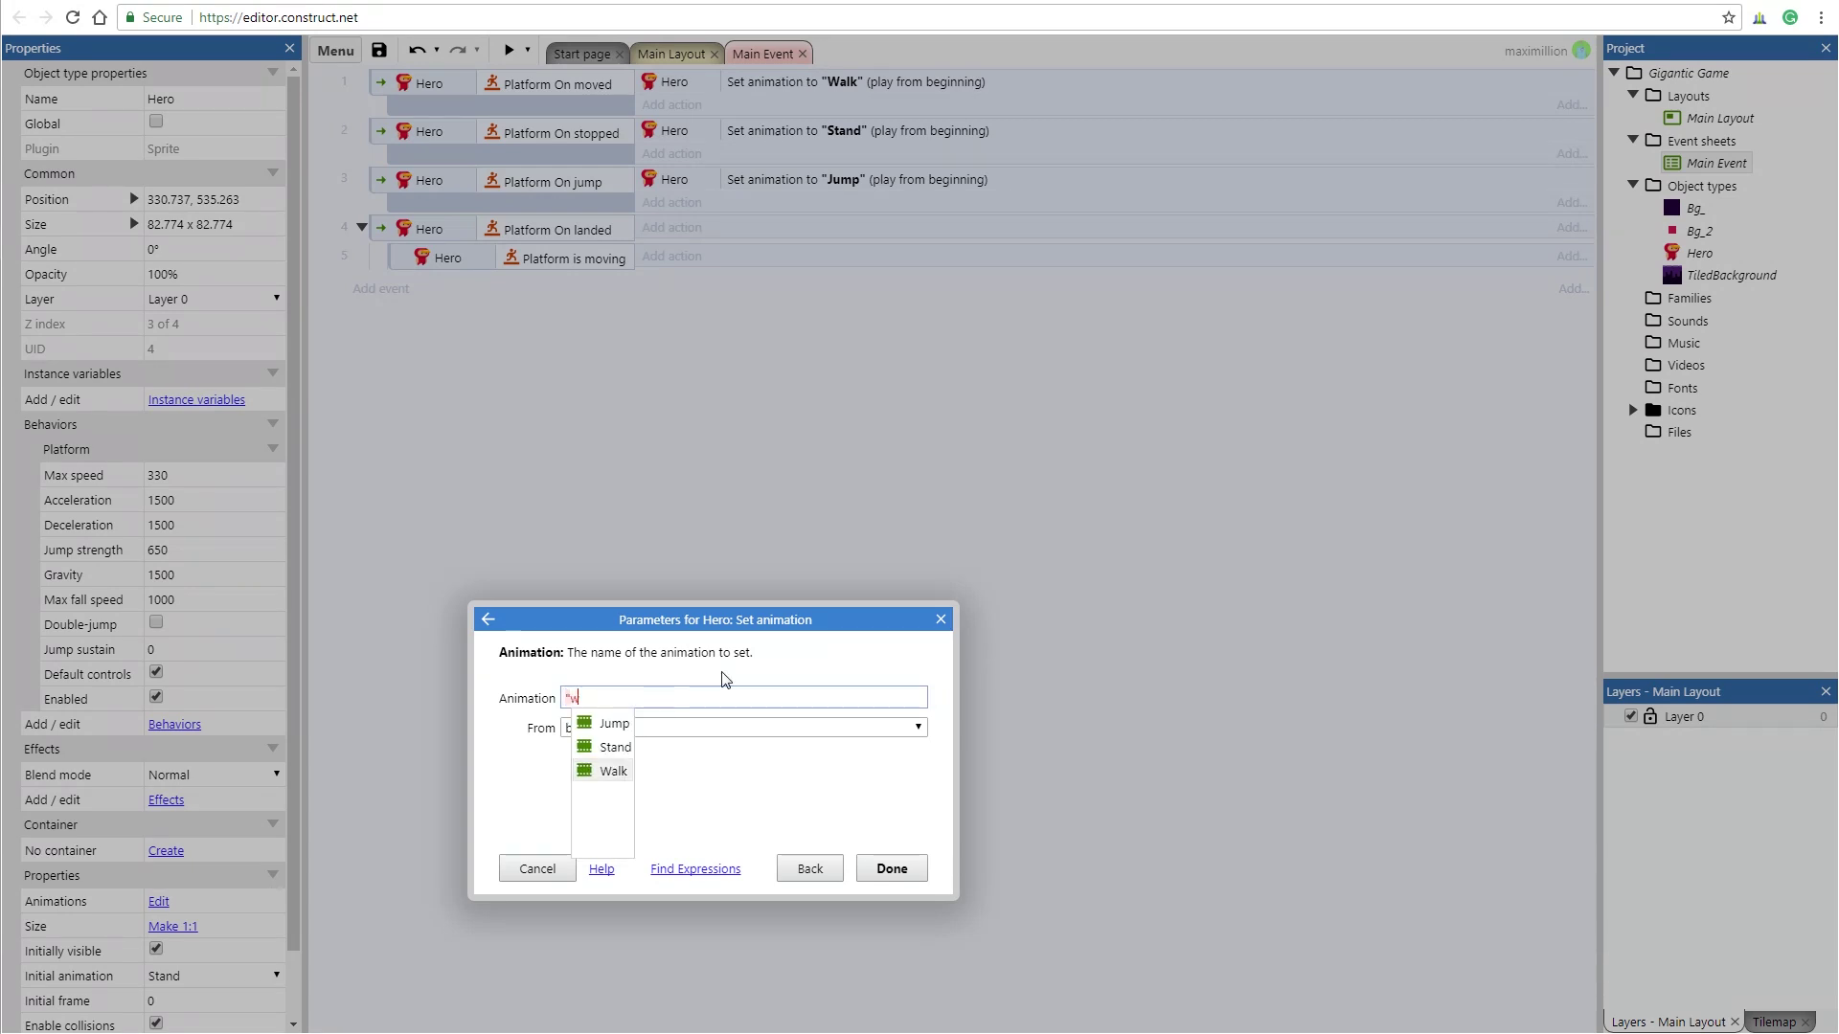
pyautogui.click(618, 777)
pyautogui.click(891, 867)
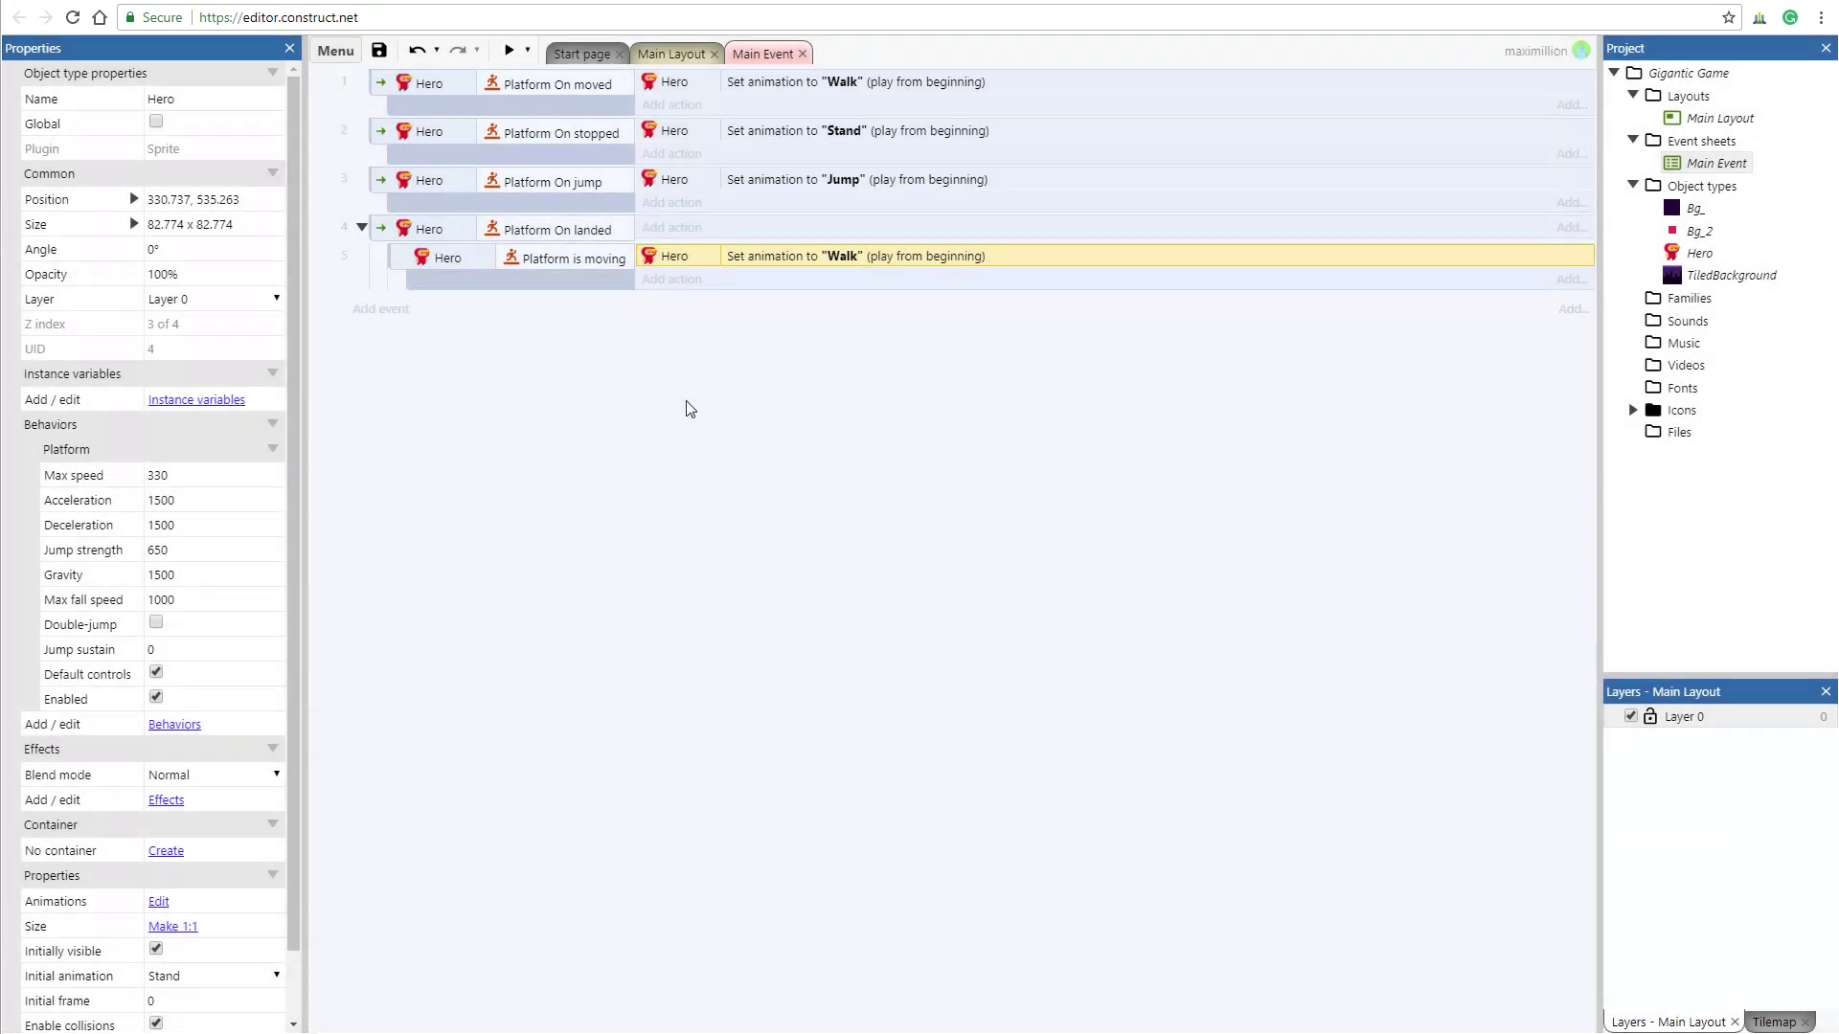
# - Add a second sub-event under On landed with the Hero's Platform Is moving condition
pyautogui.click(383, 230)
pyautogui.press('c')
pyautogui.doubleClick(1286, 471)
pyautogui.scroll(-4, 1478, 503)
pyautogui.click(1244, 684)
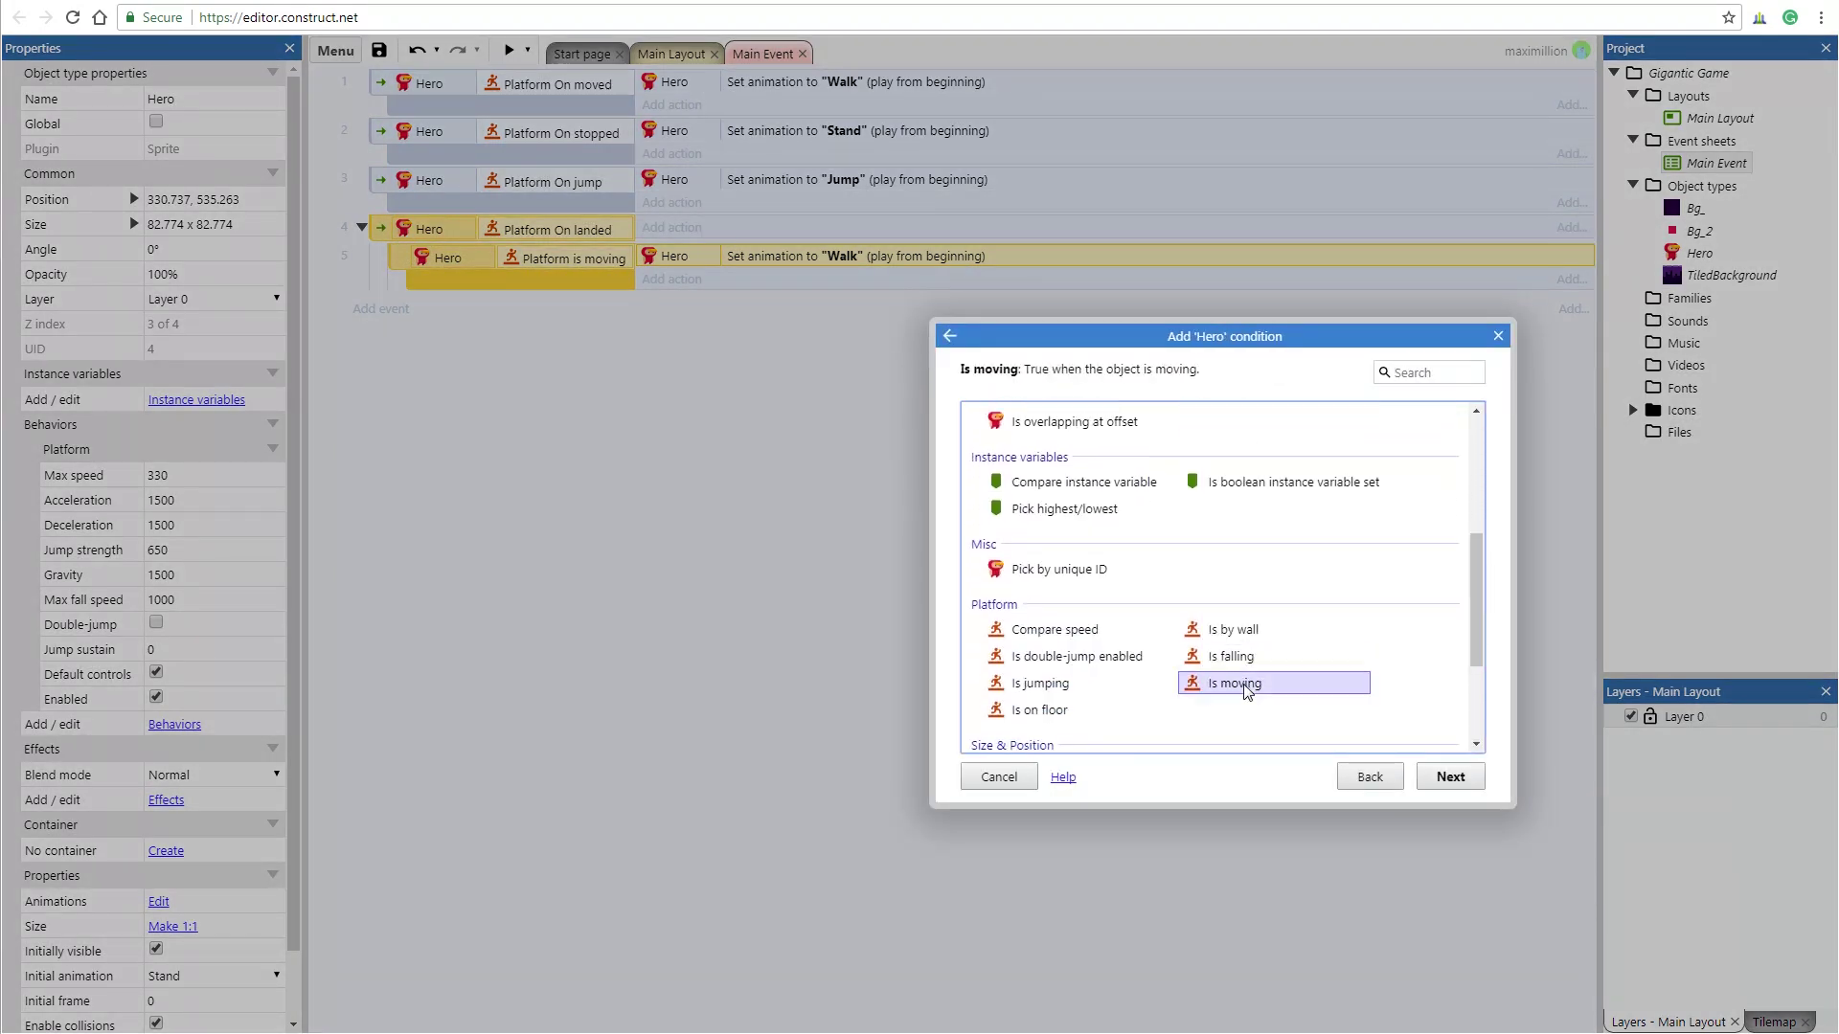
pyautogui.click(1450, 776)
# - Invert the Is moving condition of the second On landed sub-event
pyautogui.click(542, 260)
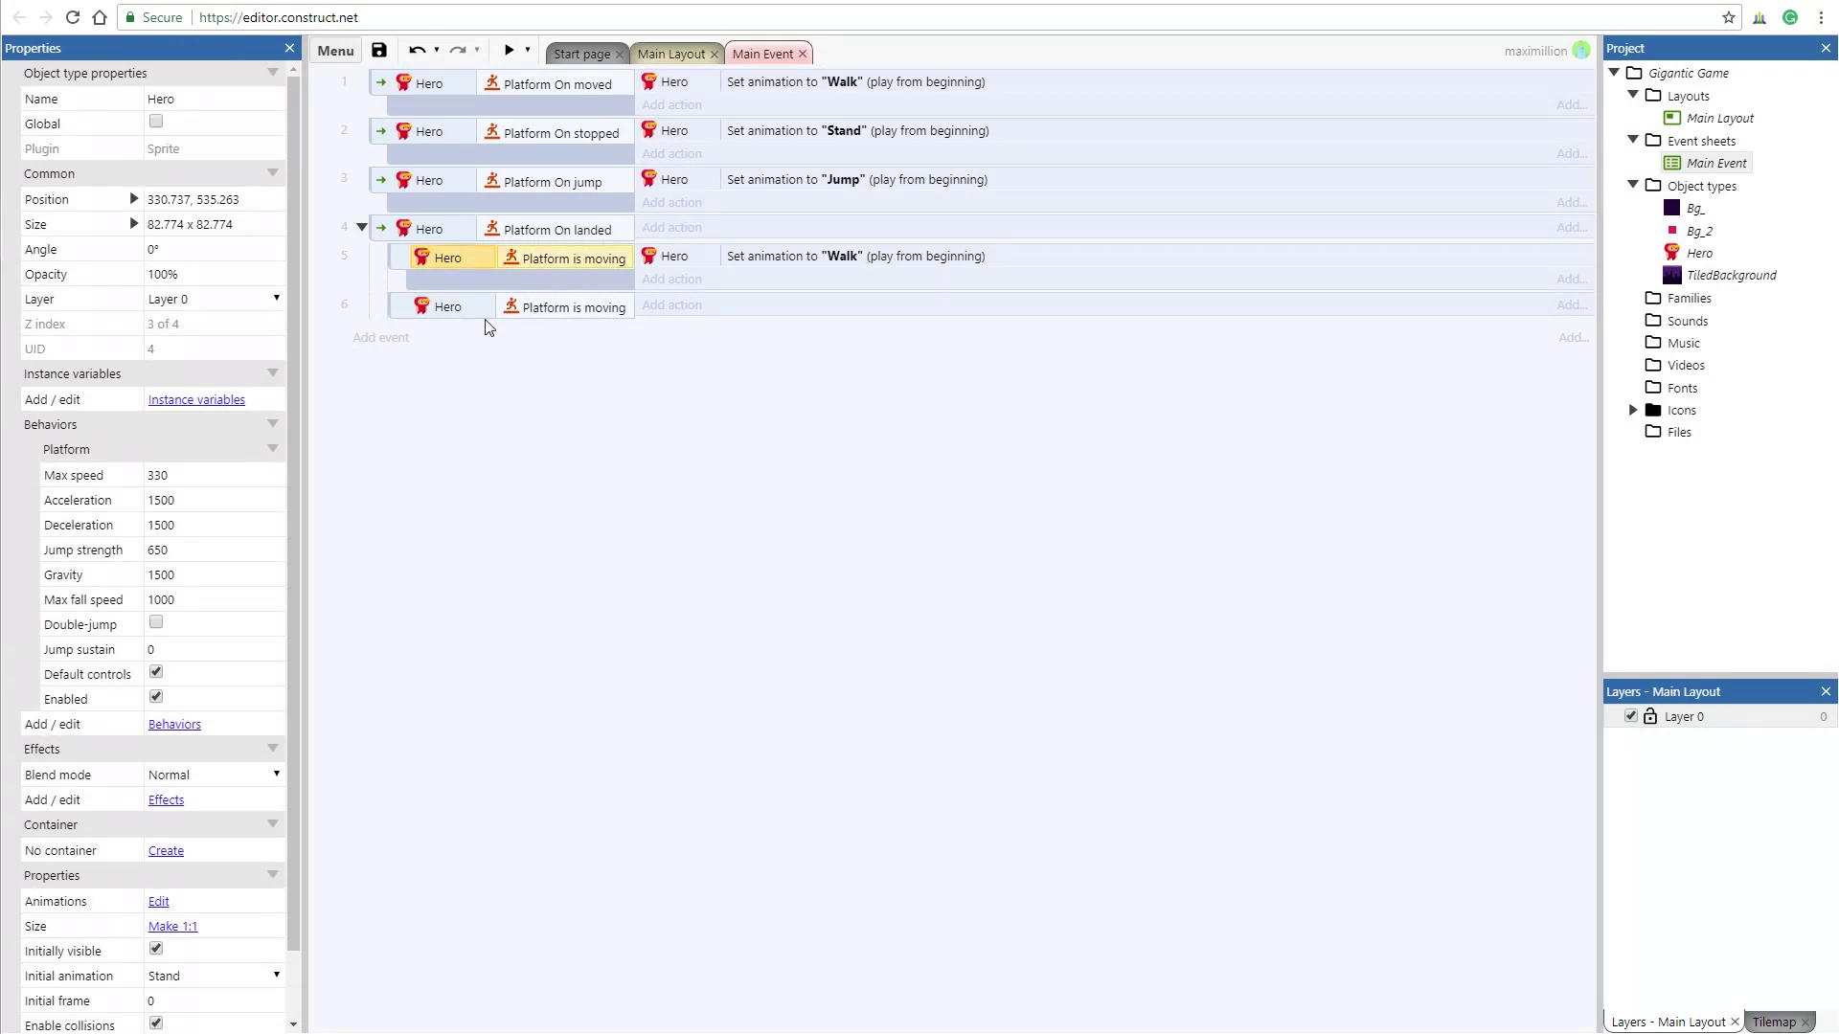
pyautogui.click(527, 308)
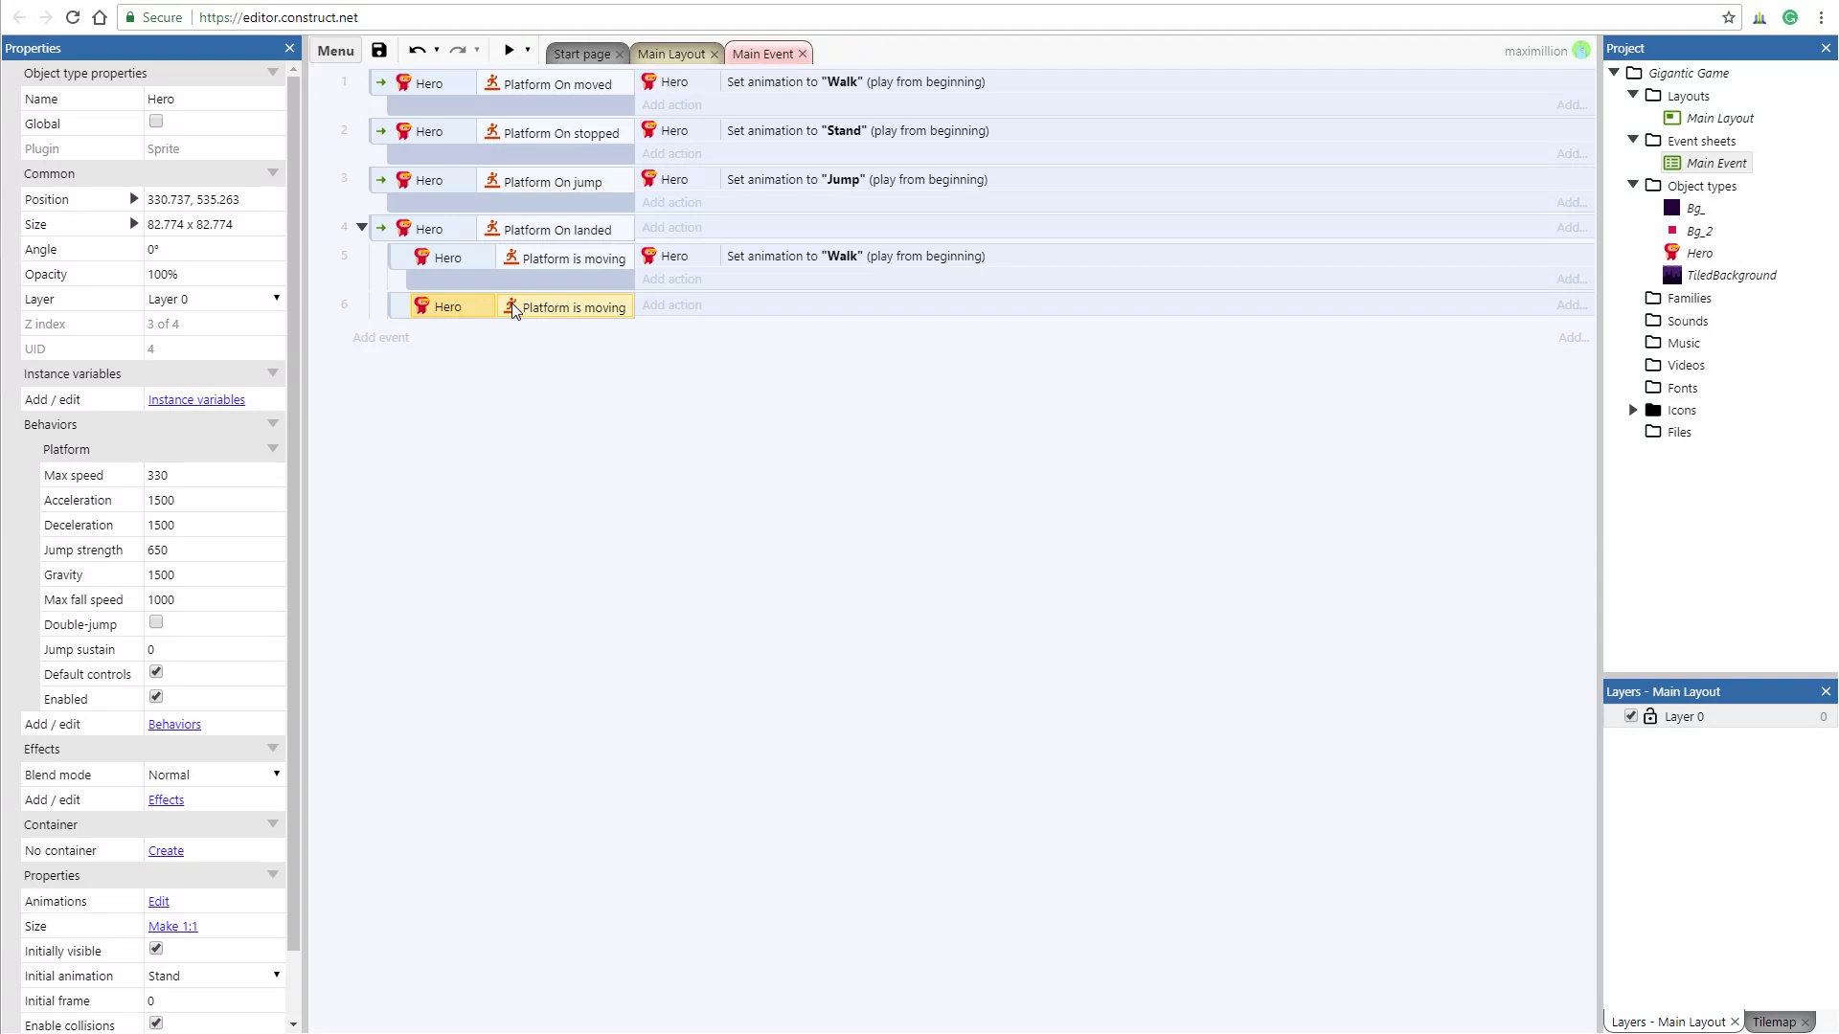
pyautogui.rightClick(511, 306)
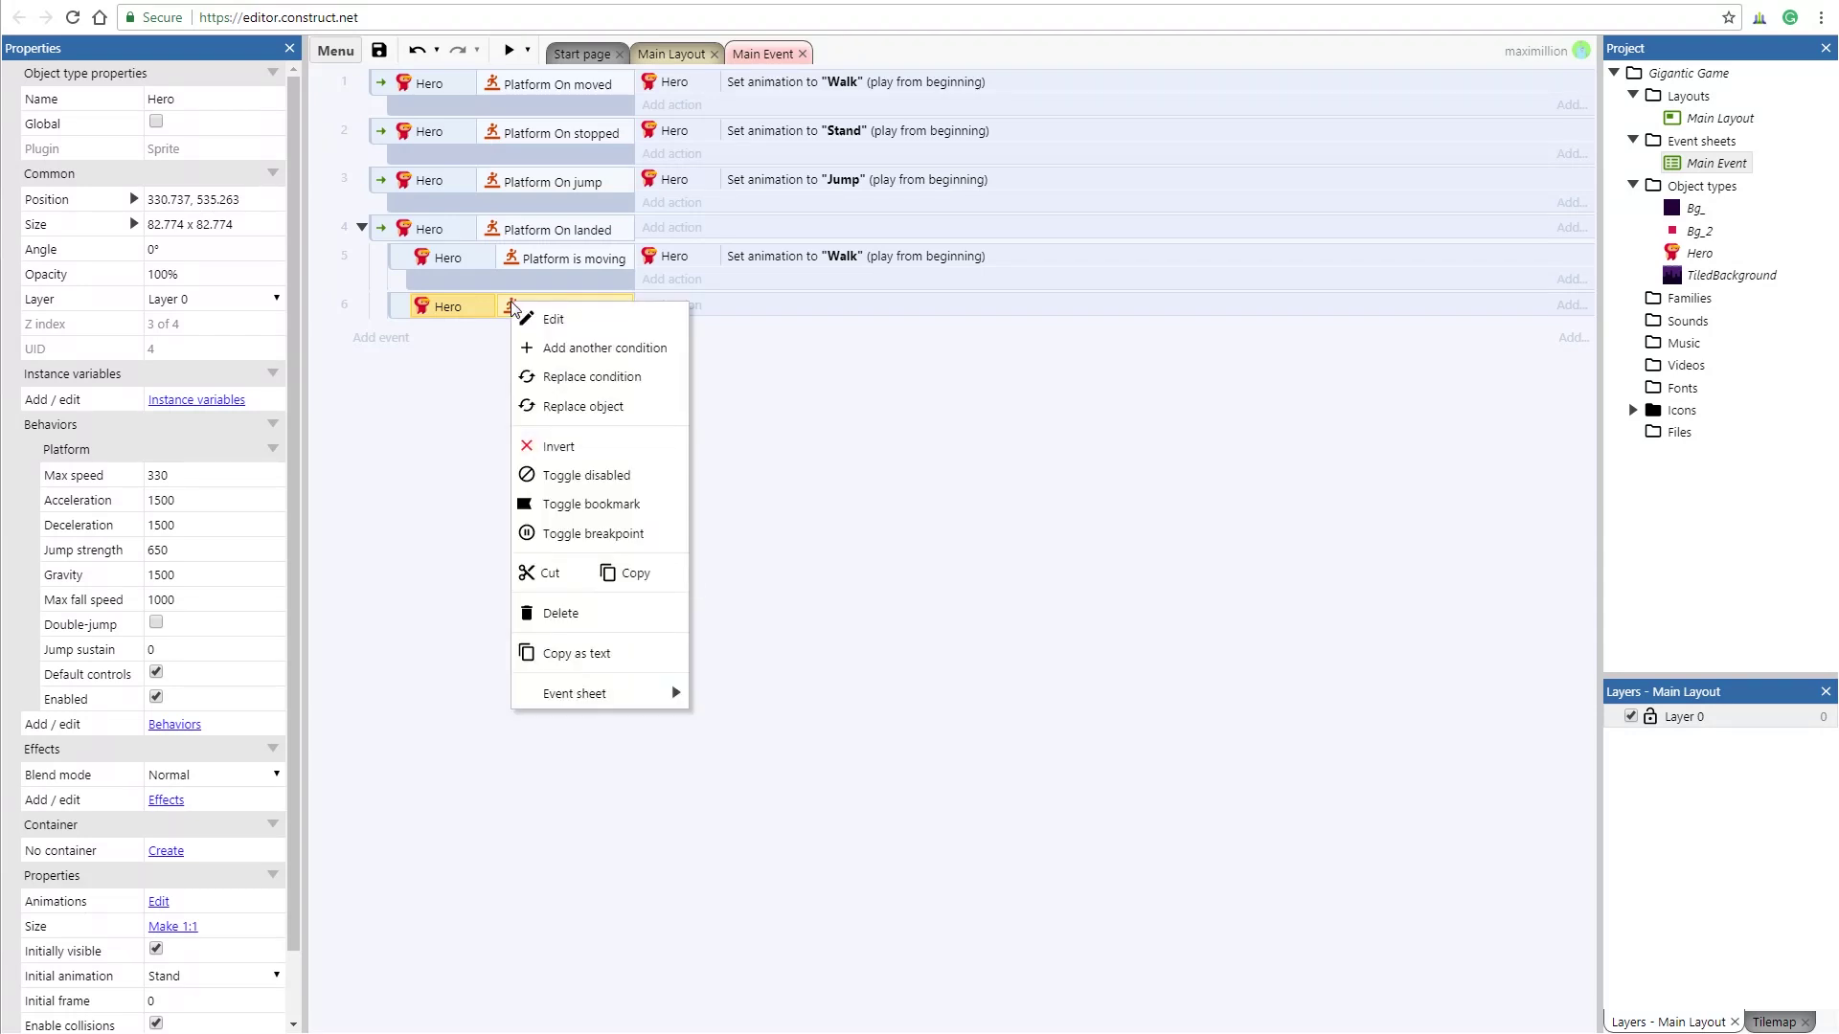
pyautogui.click(559, 448)
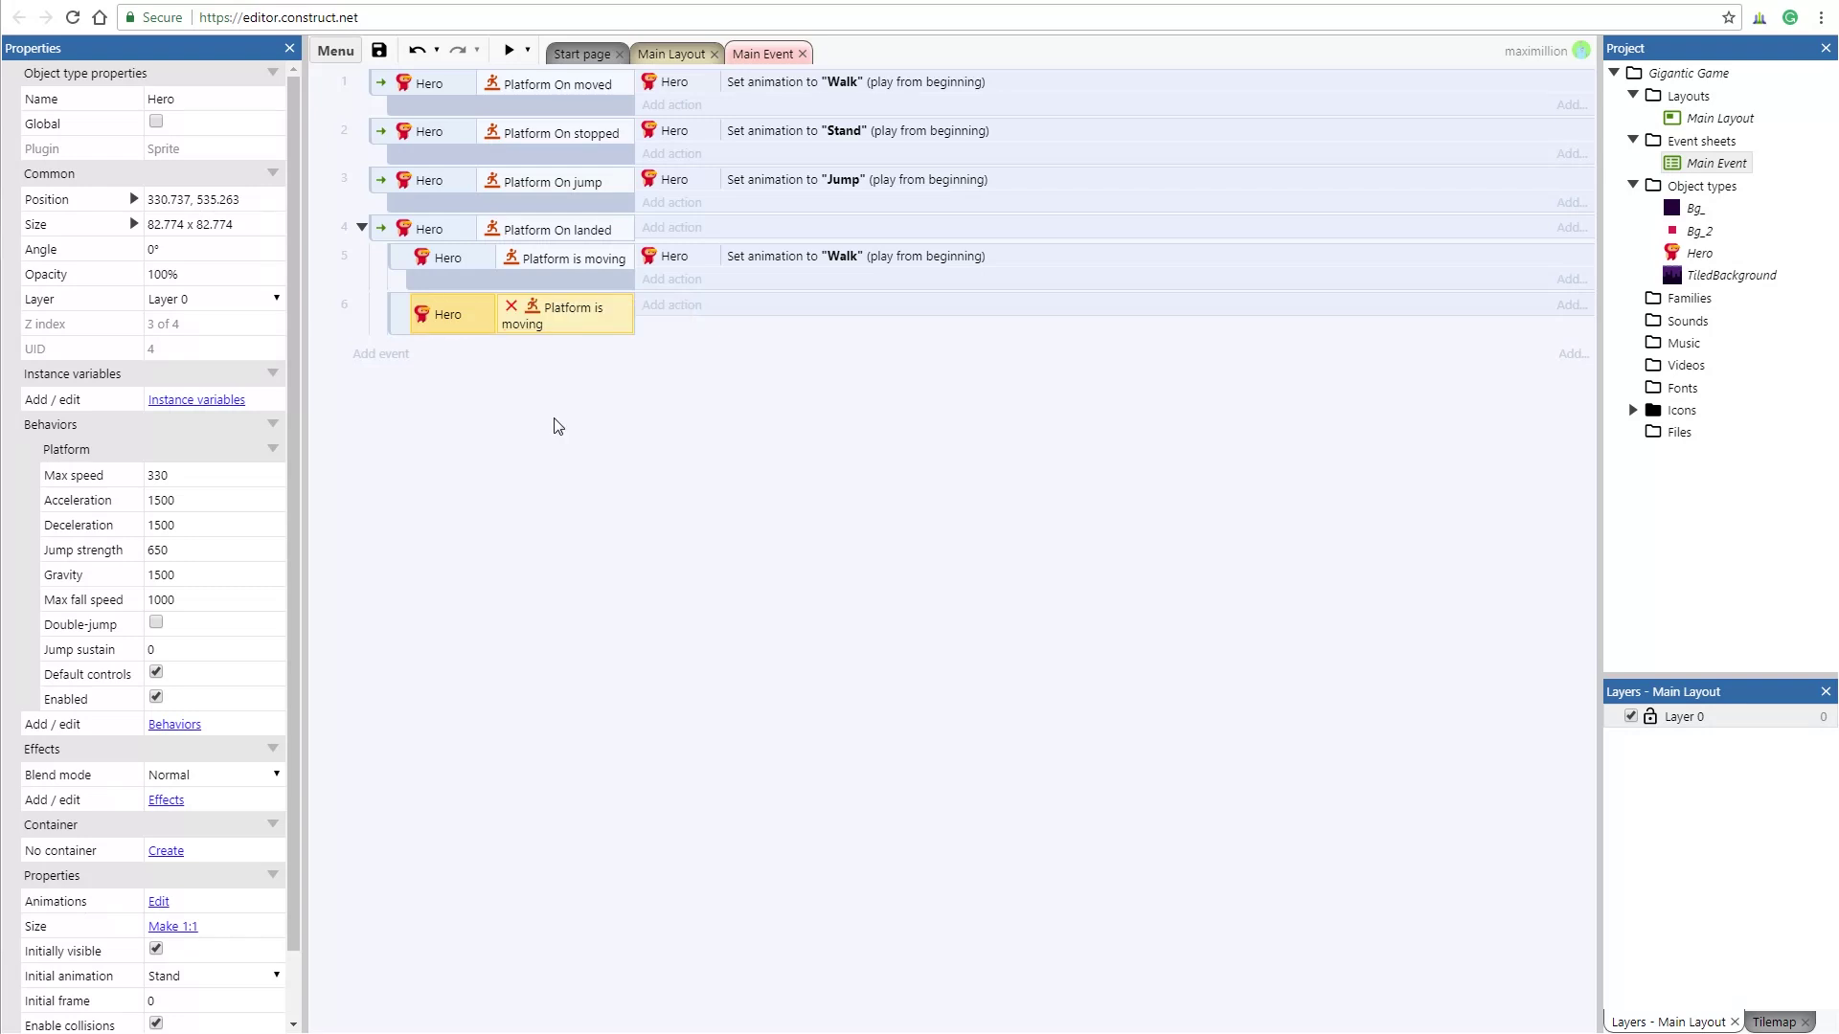
# - Add a Hero Set animation action to the inverted Is moving sub-event that plays "Stand" from the beginning
pyautogui.click(657, 305)
pyautogui.doubleClick(1271, 431)
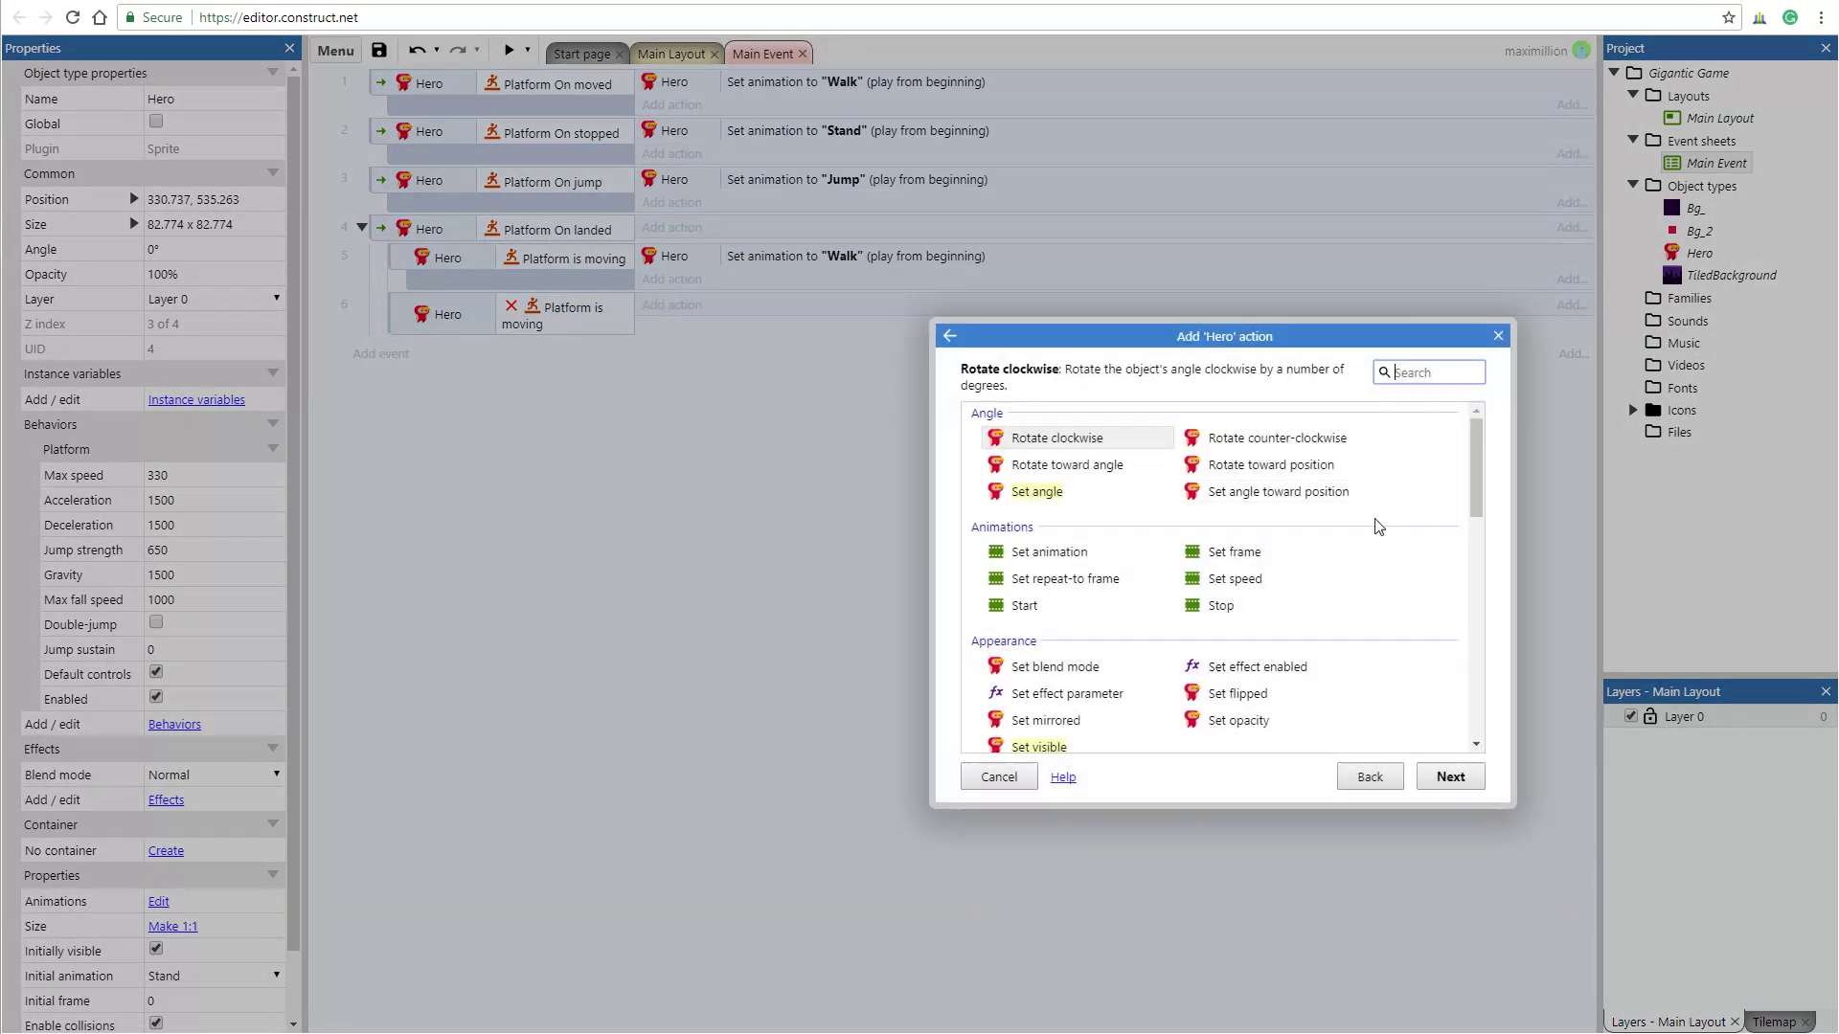
pyautogui.doubleClick(1049, 552)
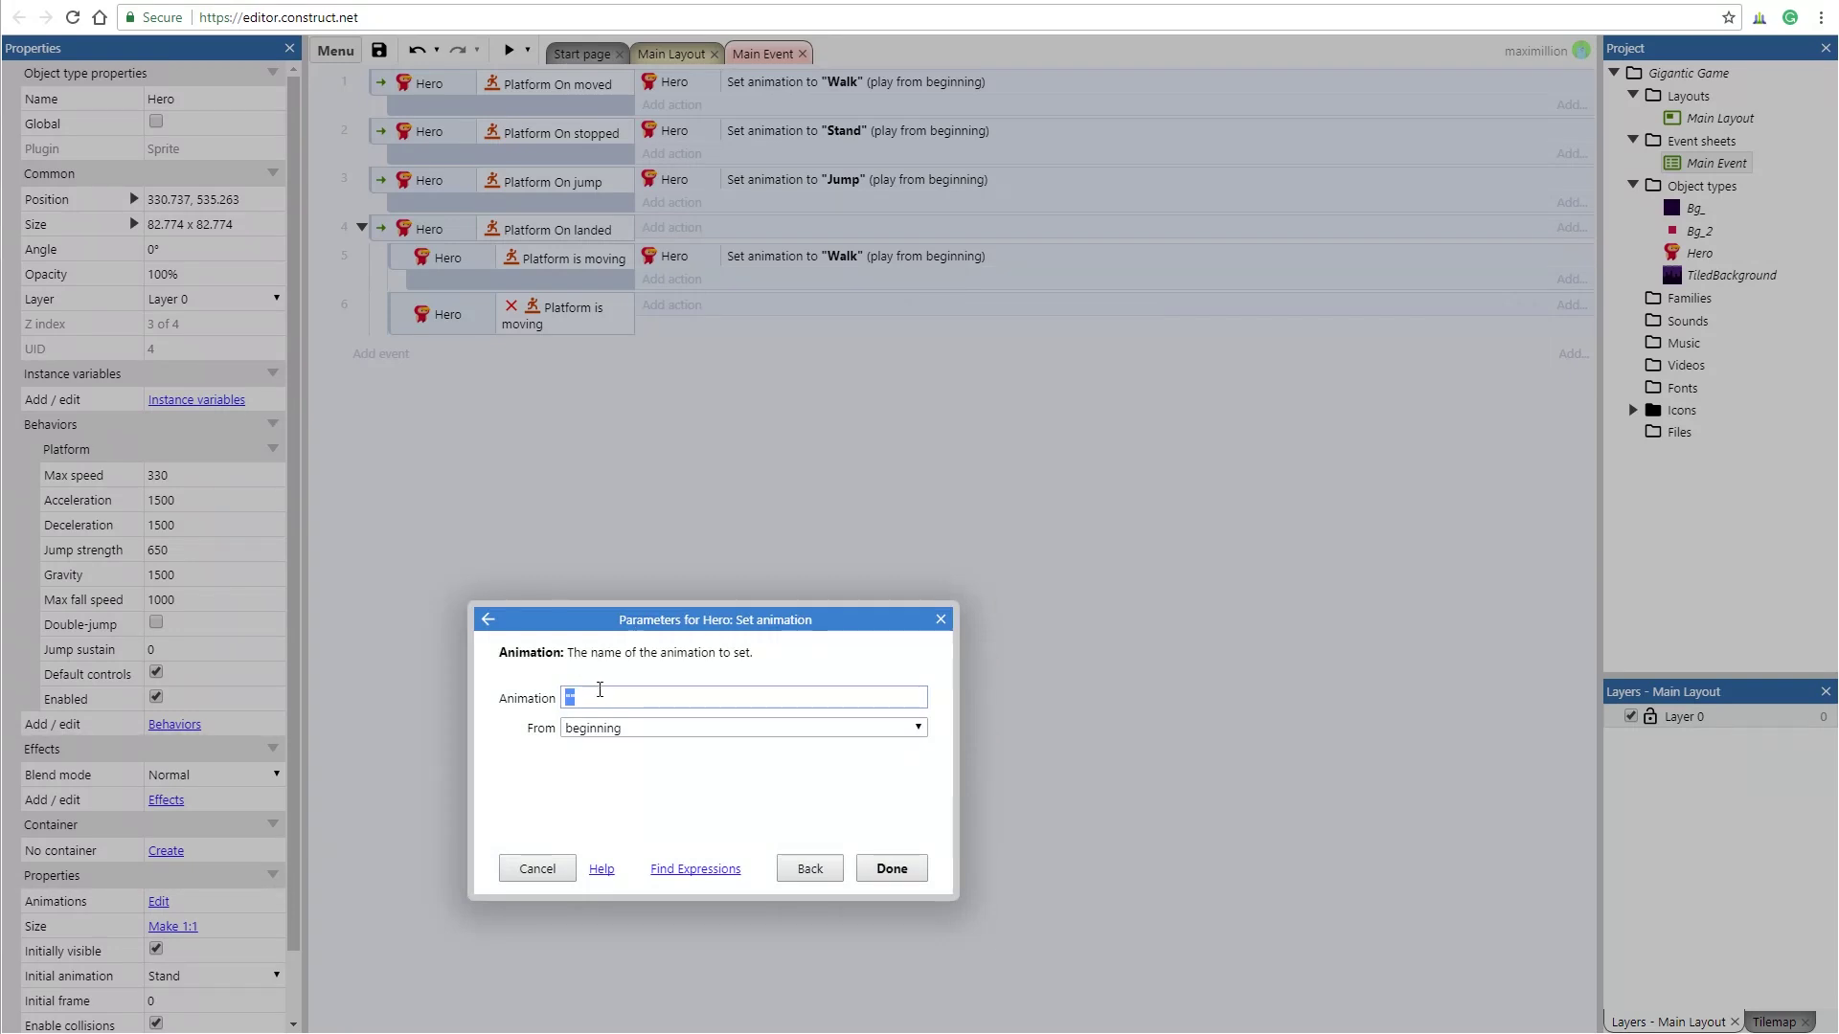
pyautogui.write('"s')
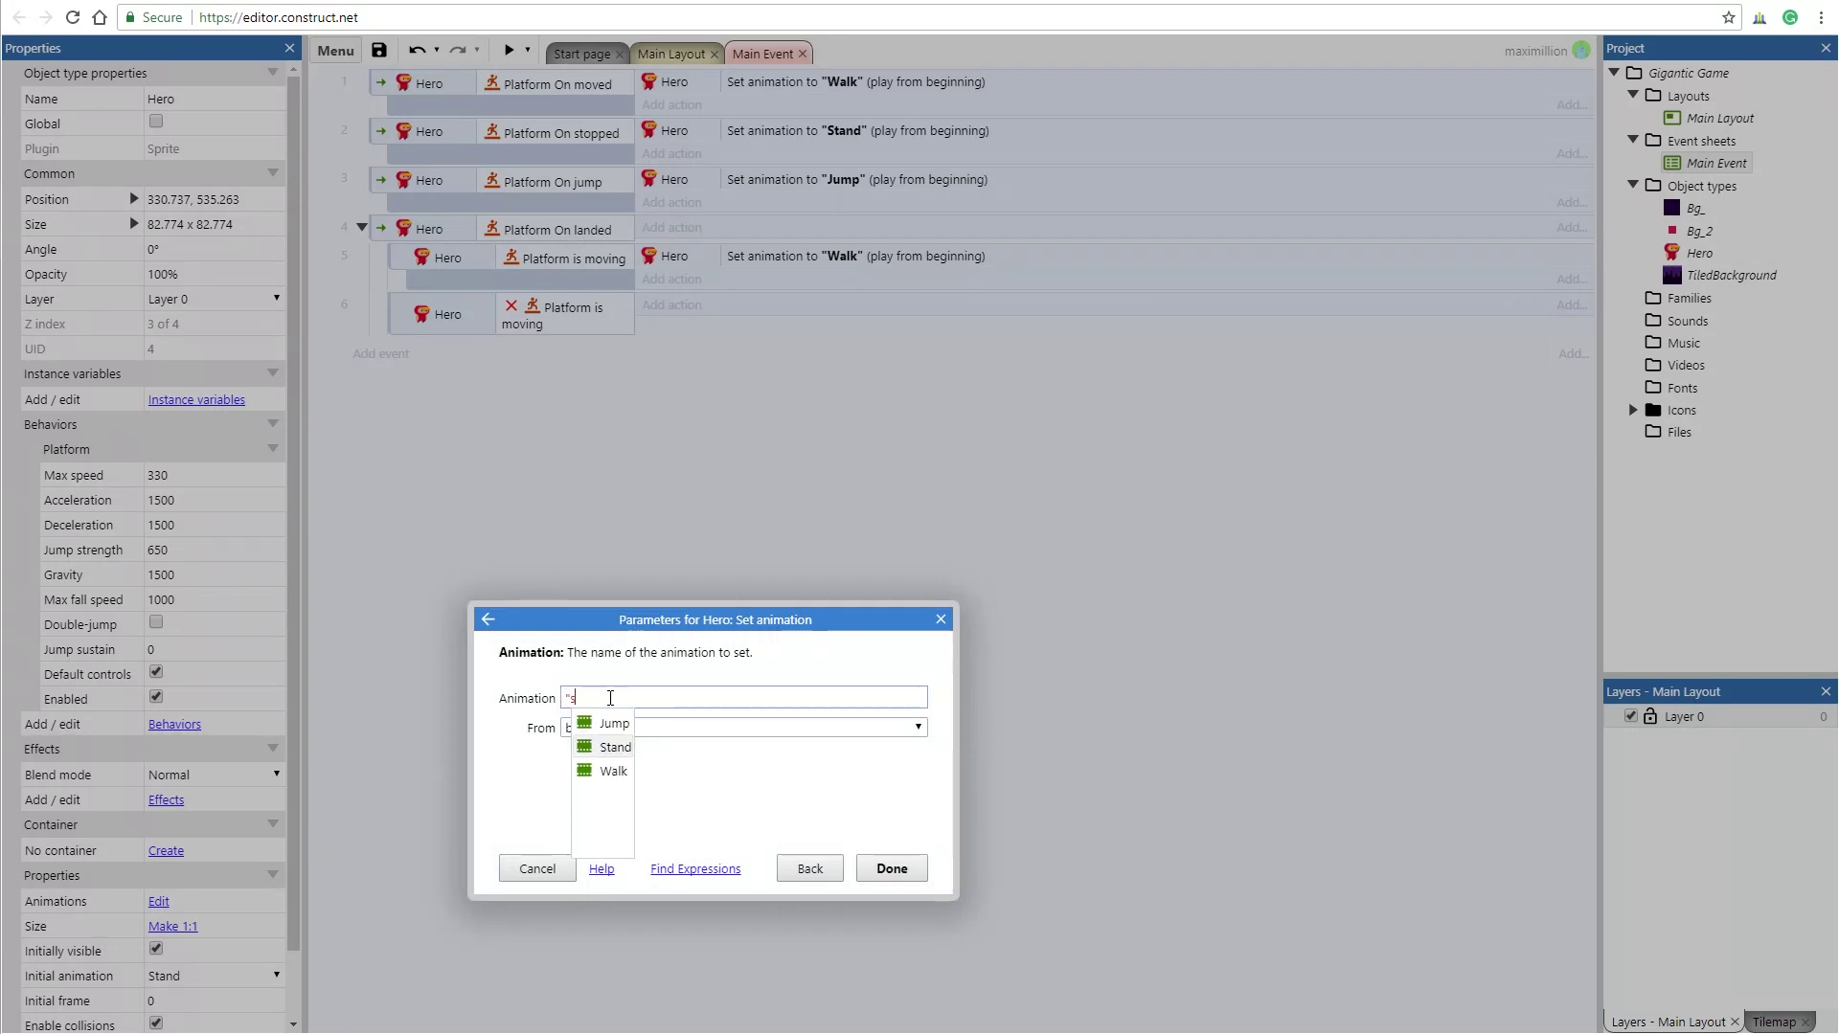
pyautogui.click(615, 747)
pyautogui.press('Return')
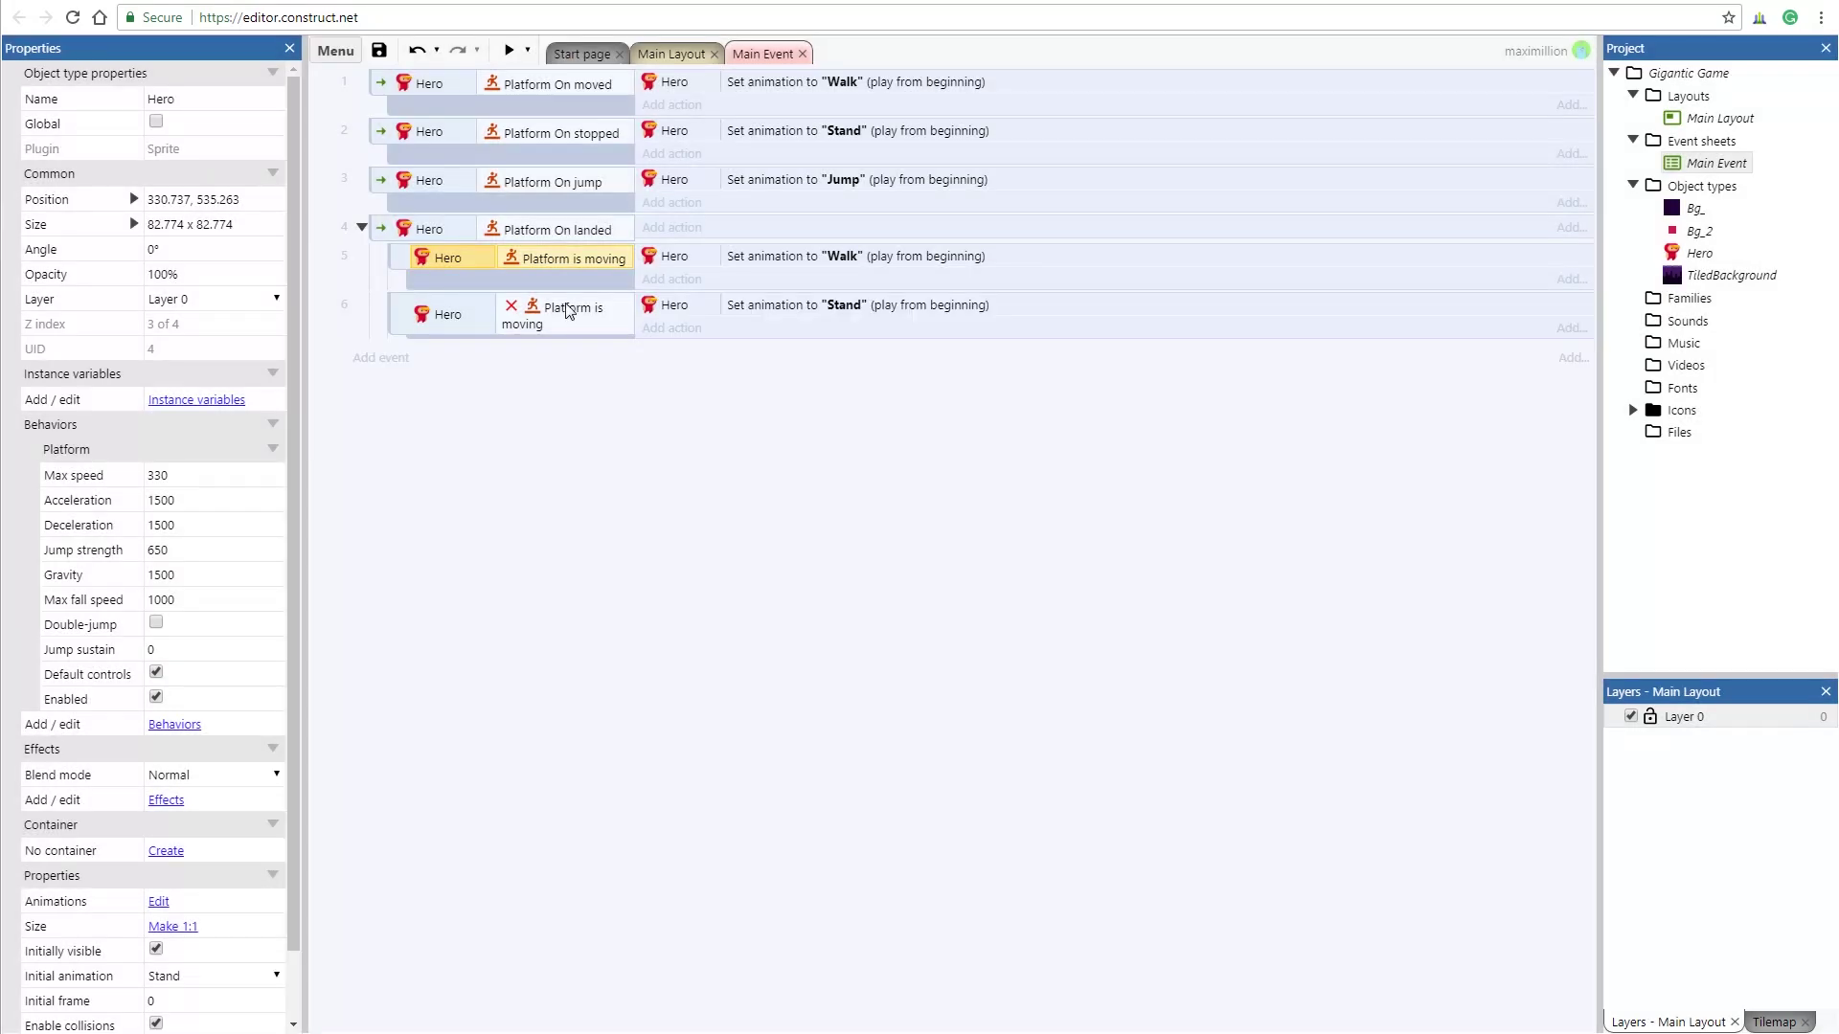
# - Run the game preview, test how the hero's animation switches on landing while walking and jumping, and close the preview
pyautogui.click(508, 50)
pyautogui.press('Right')
pyautogui.press('Up')
pyautogui.press('Up')
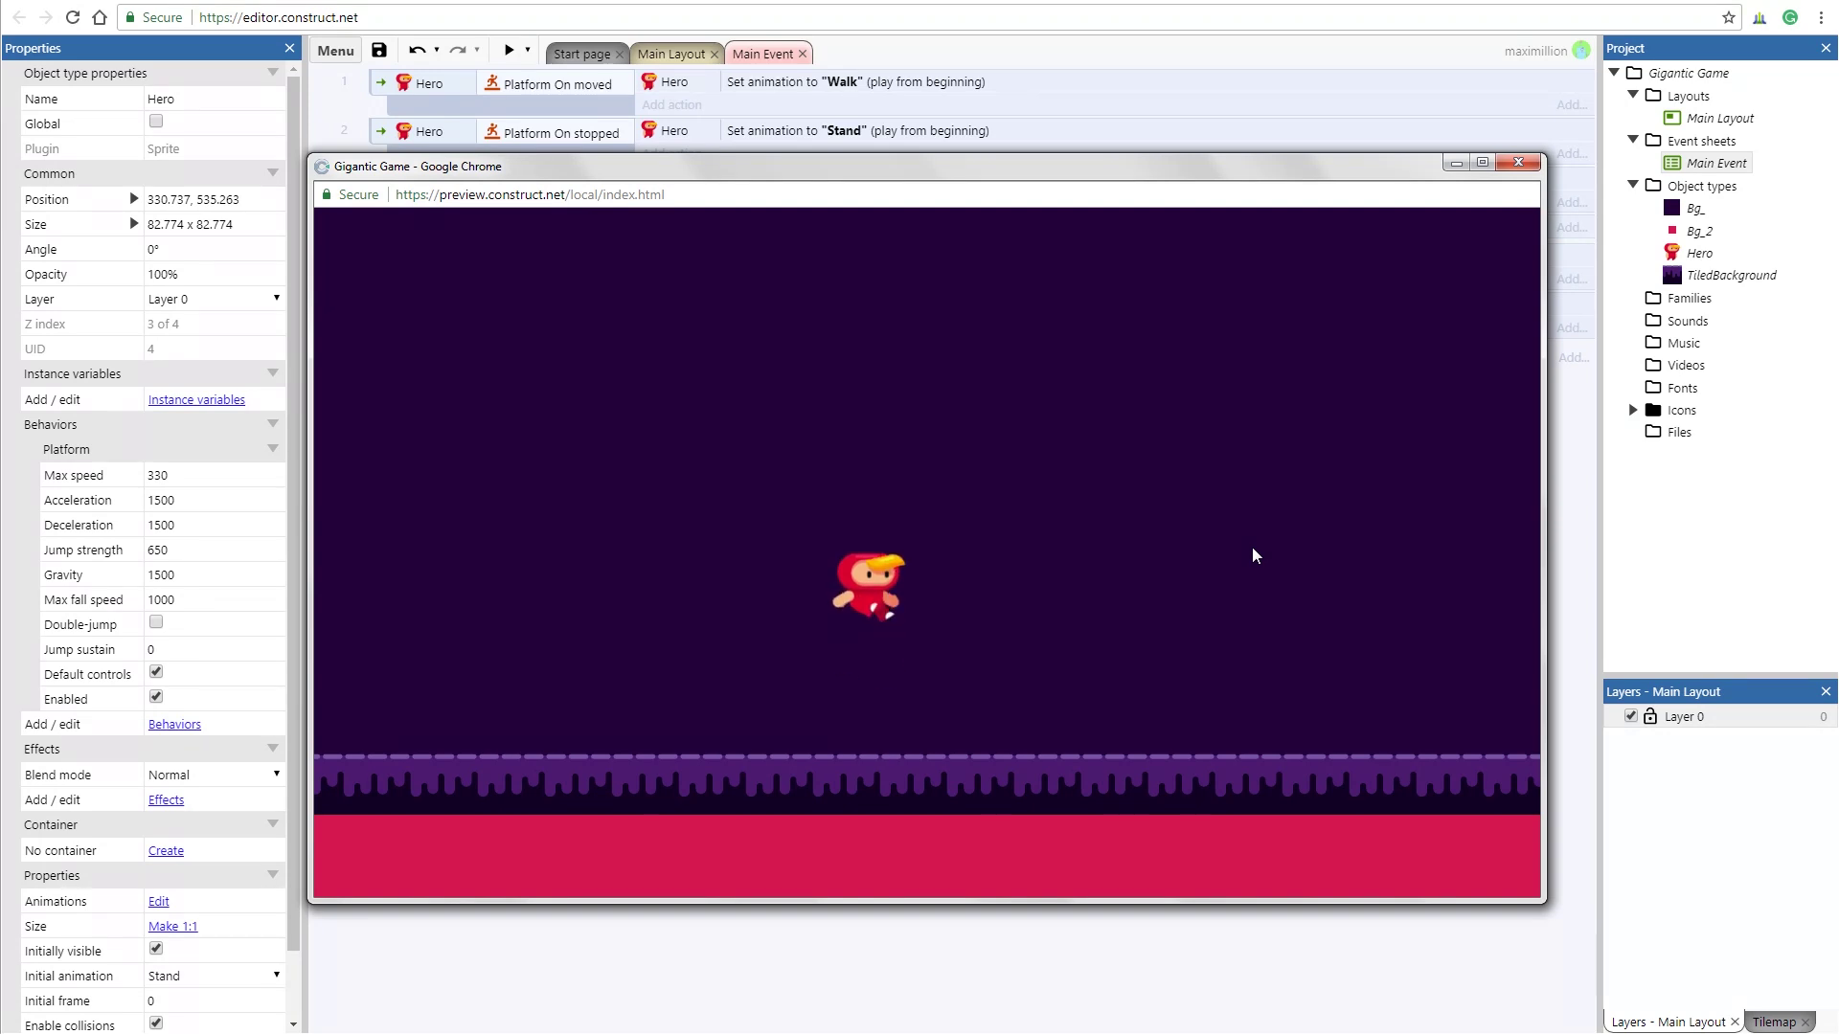
pyautogui.press('Right')
pyautogui.click(1517, 161)
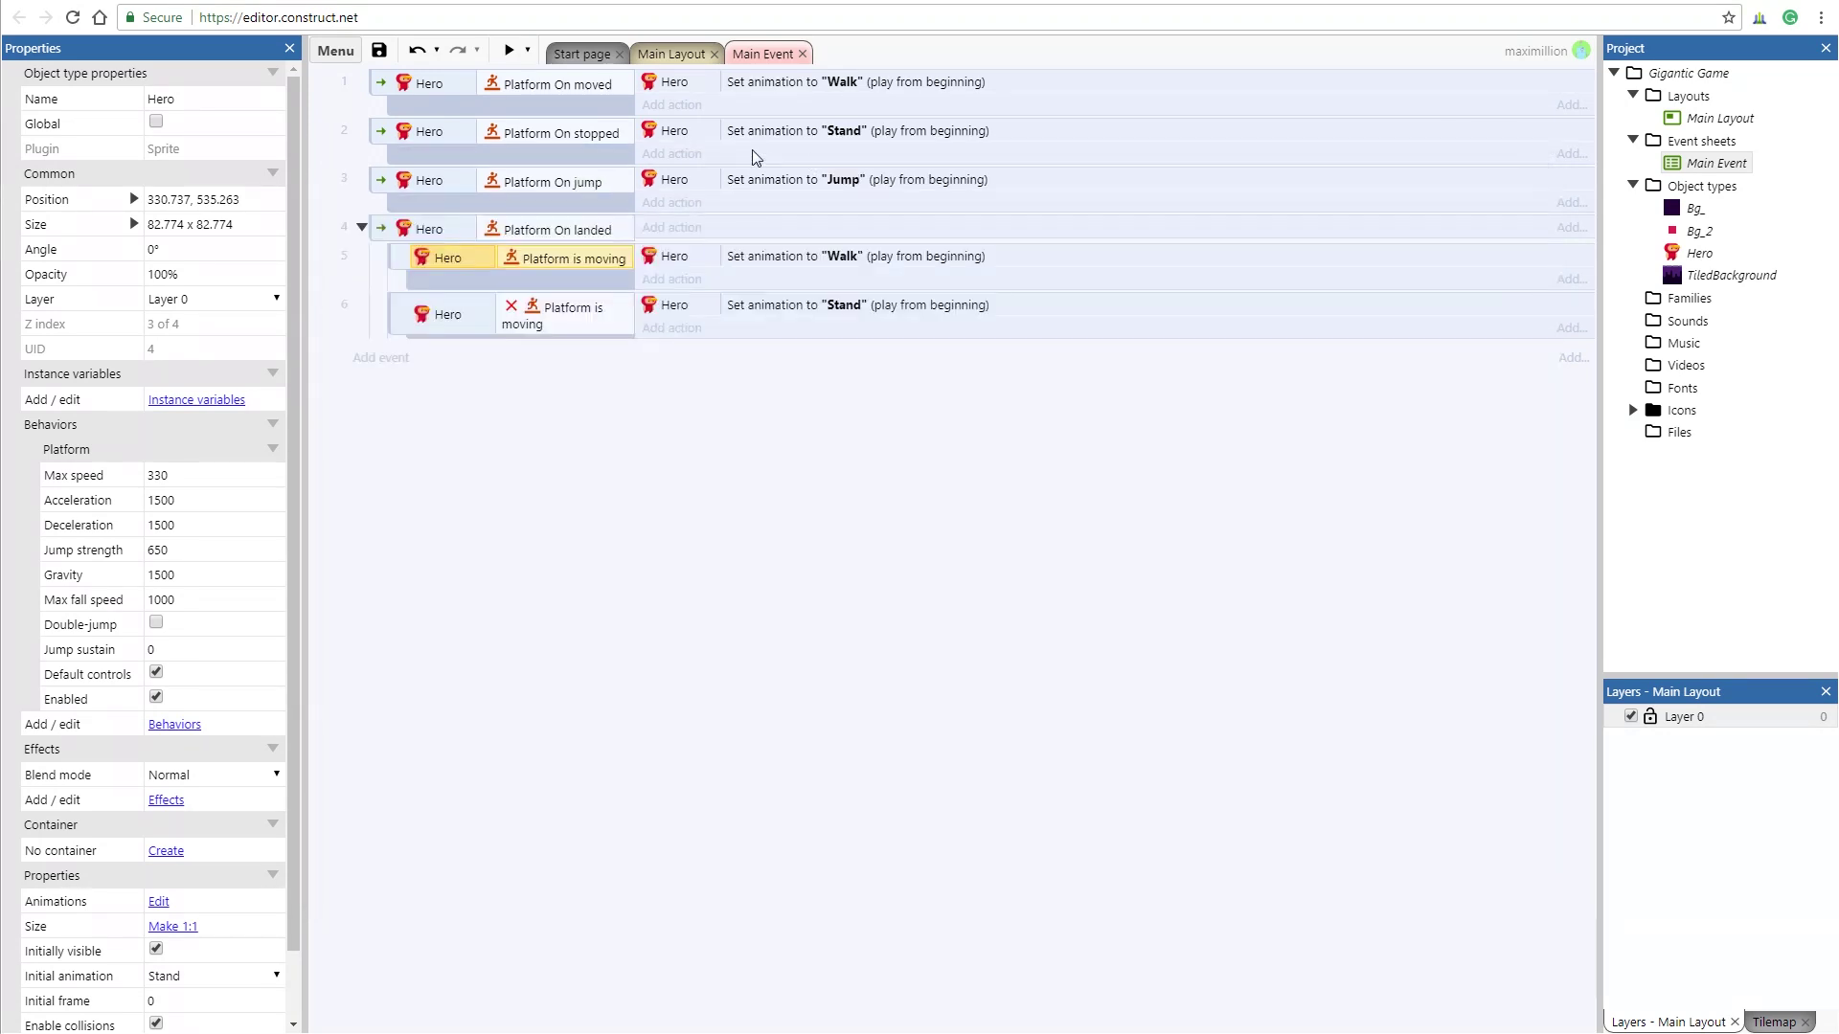
# - Enable Double-jump in the Hero's Platform behavior and test it in the game preview with jumps and walking in both directions
pyautogui.click(158, 625)
pyautogui.click(509, 50)
pyautogui.press('Up')
pyautogui.press('Up')
pyautogui.press('Up')
pyautogui.press('Up')
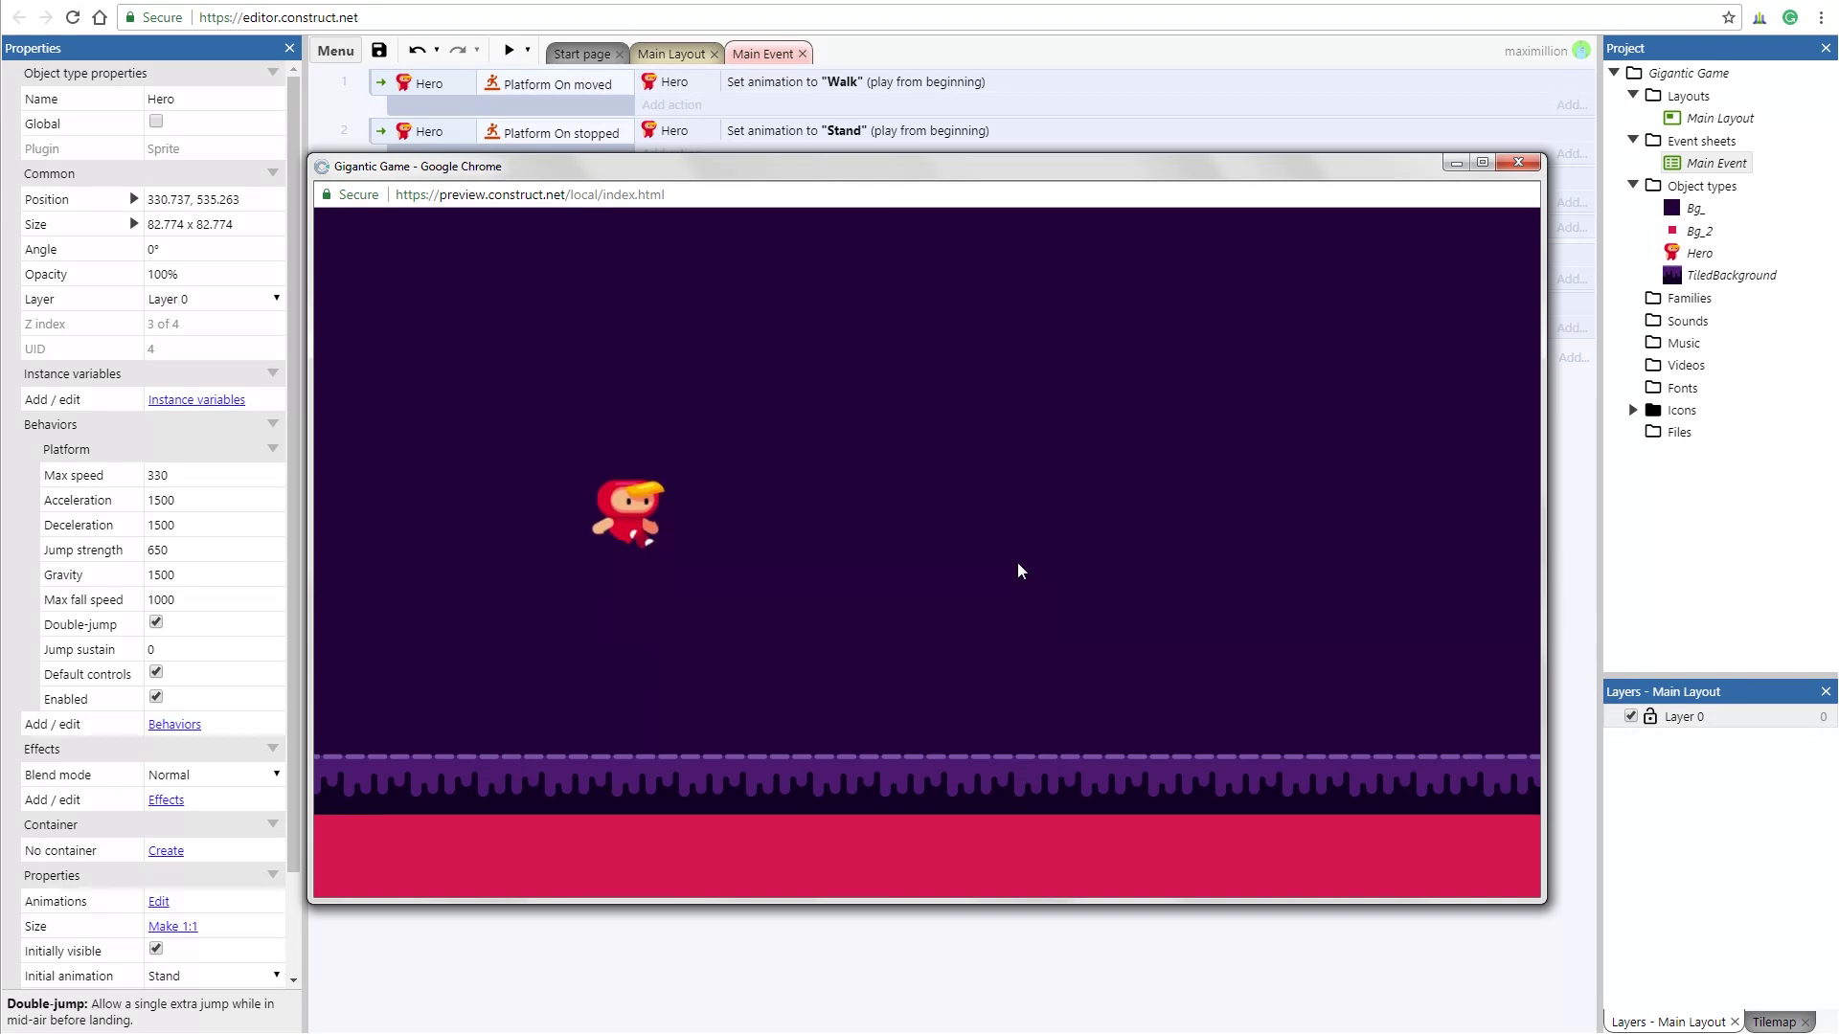
pyautogui.press('Right')
pyautogui.press('Up')
pyautogui.press('Right')
pyautogui.press('Up')
pyautogui.press('Left')
pyautogui.press('Up')
pyautogui.press('Right')
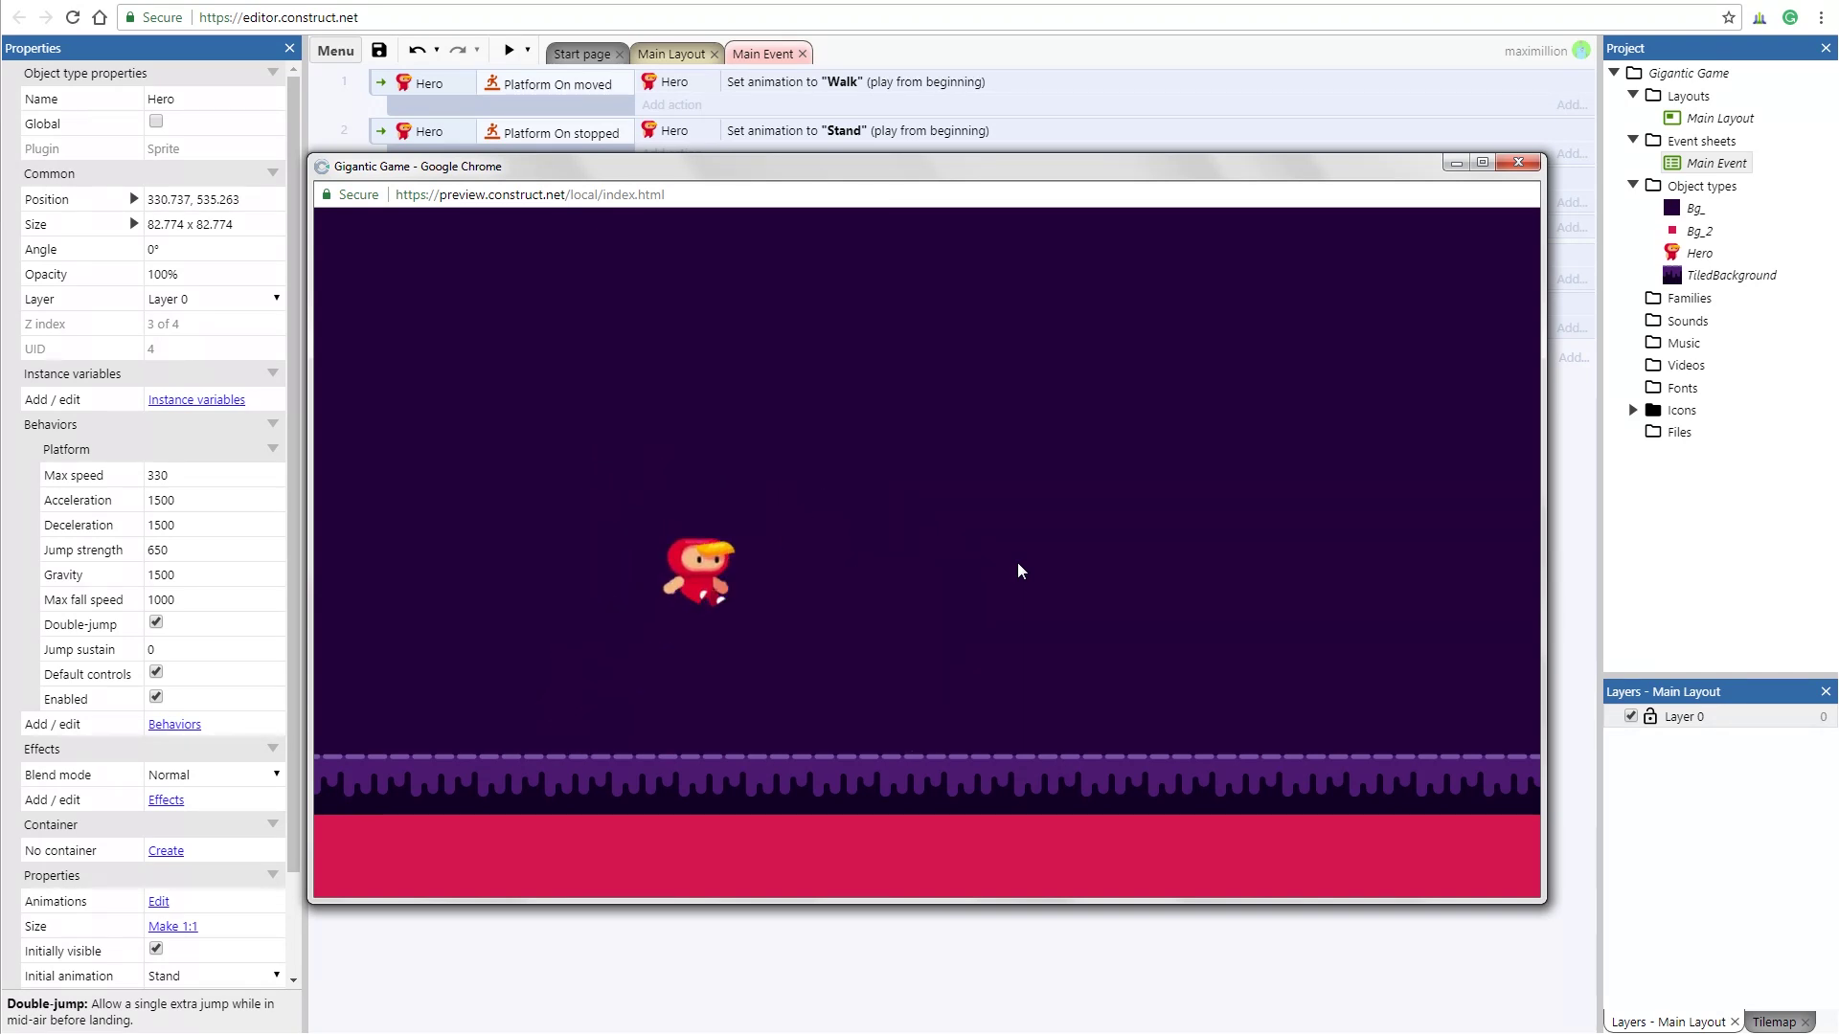
pyautogui.press('Left')
pyautogui.press('Right')
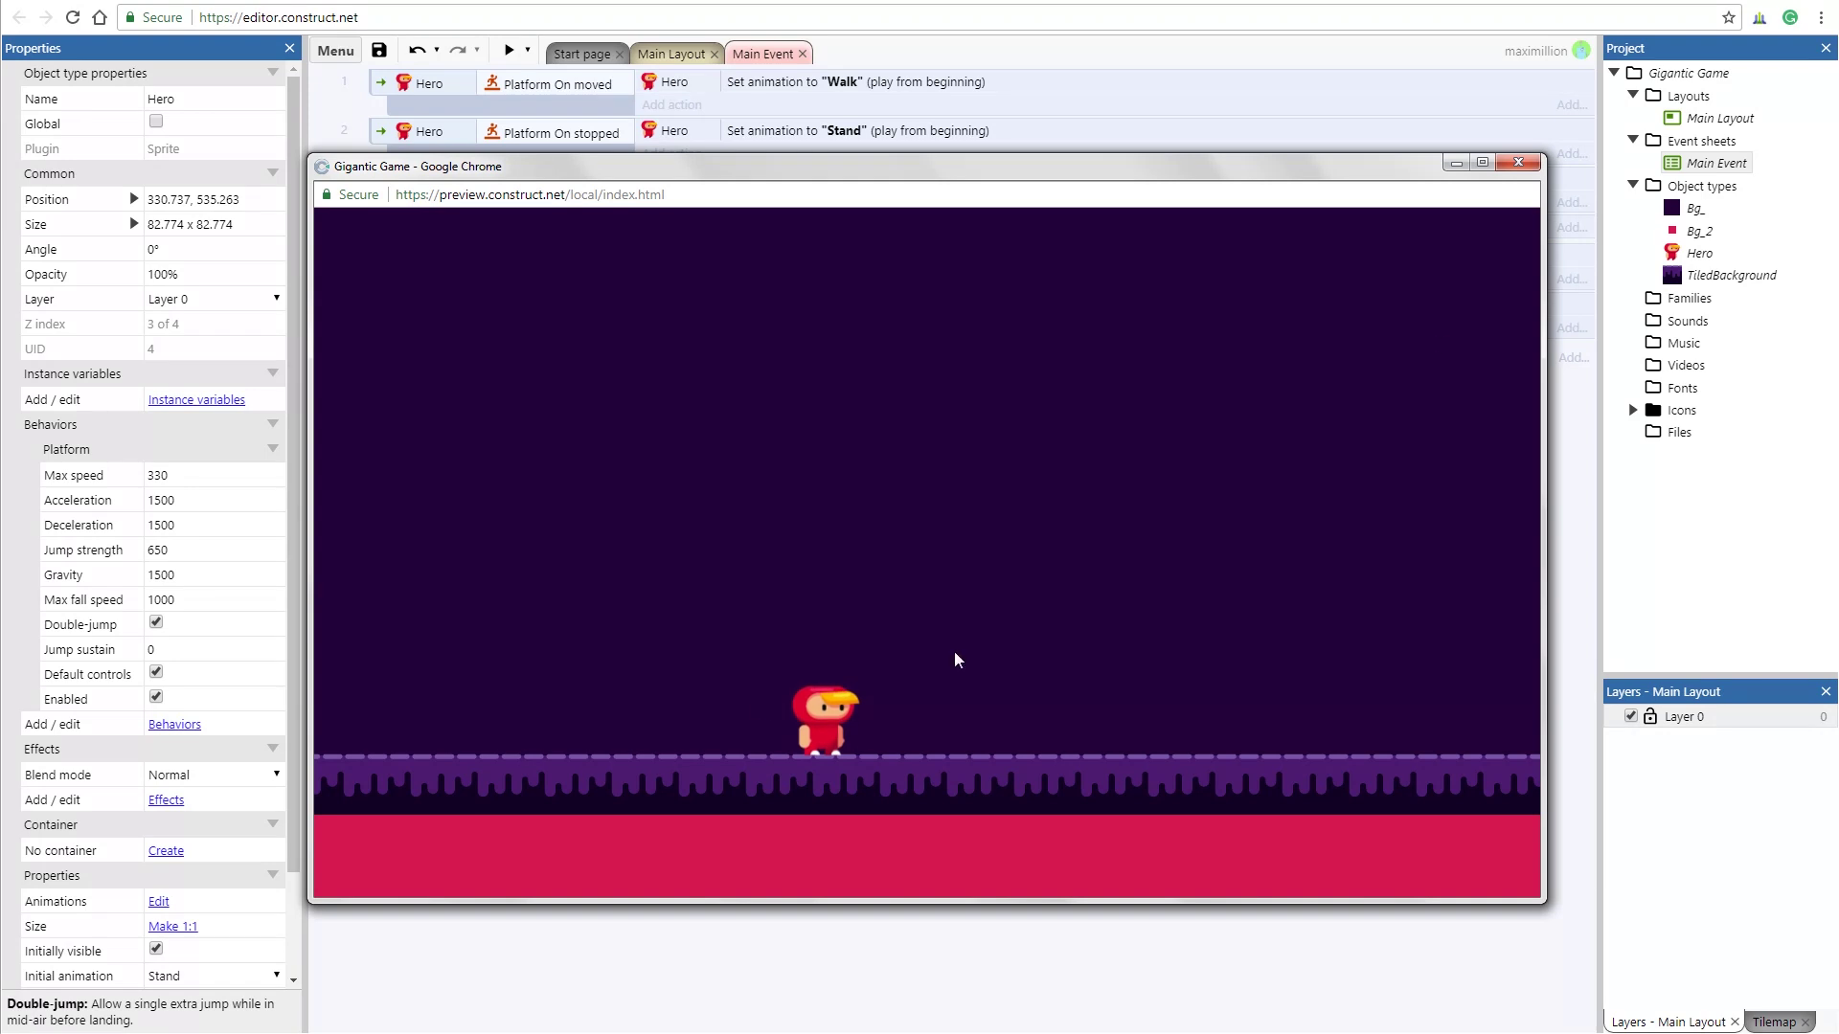
pyautogui.click(1518, 163)
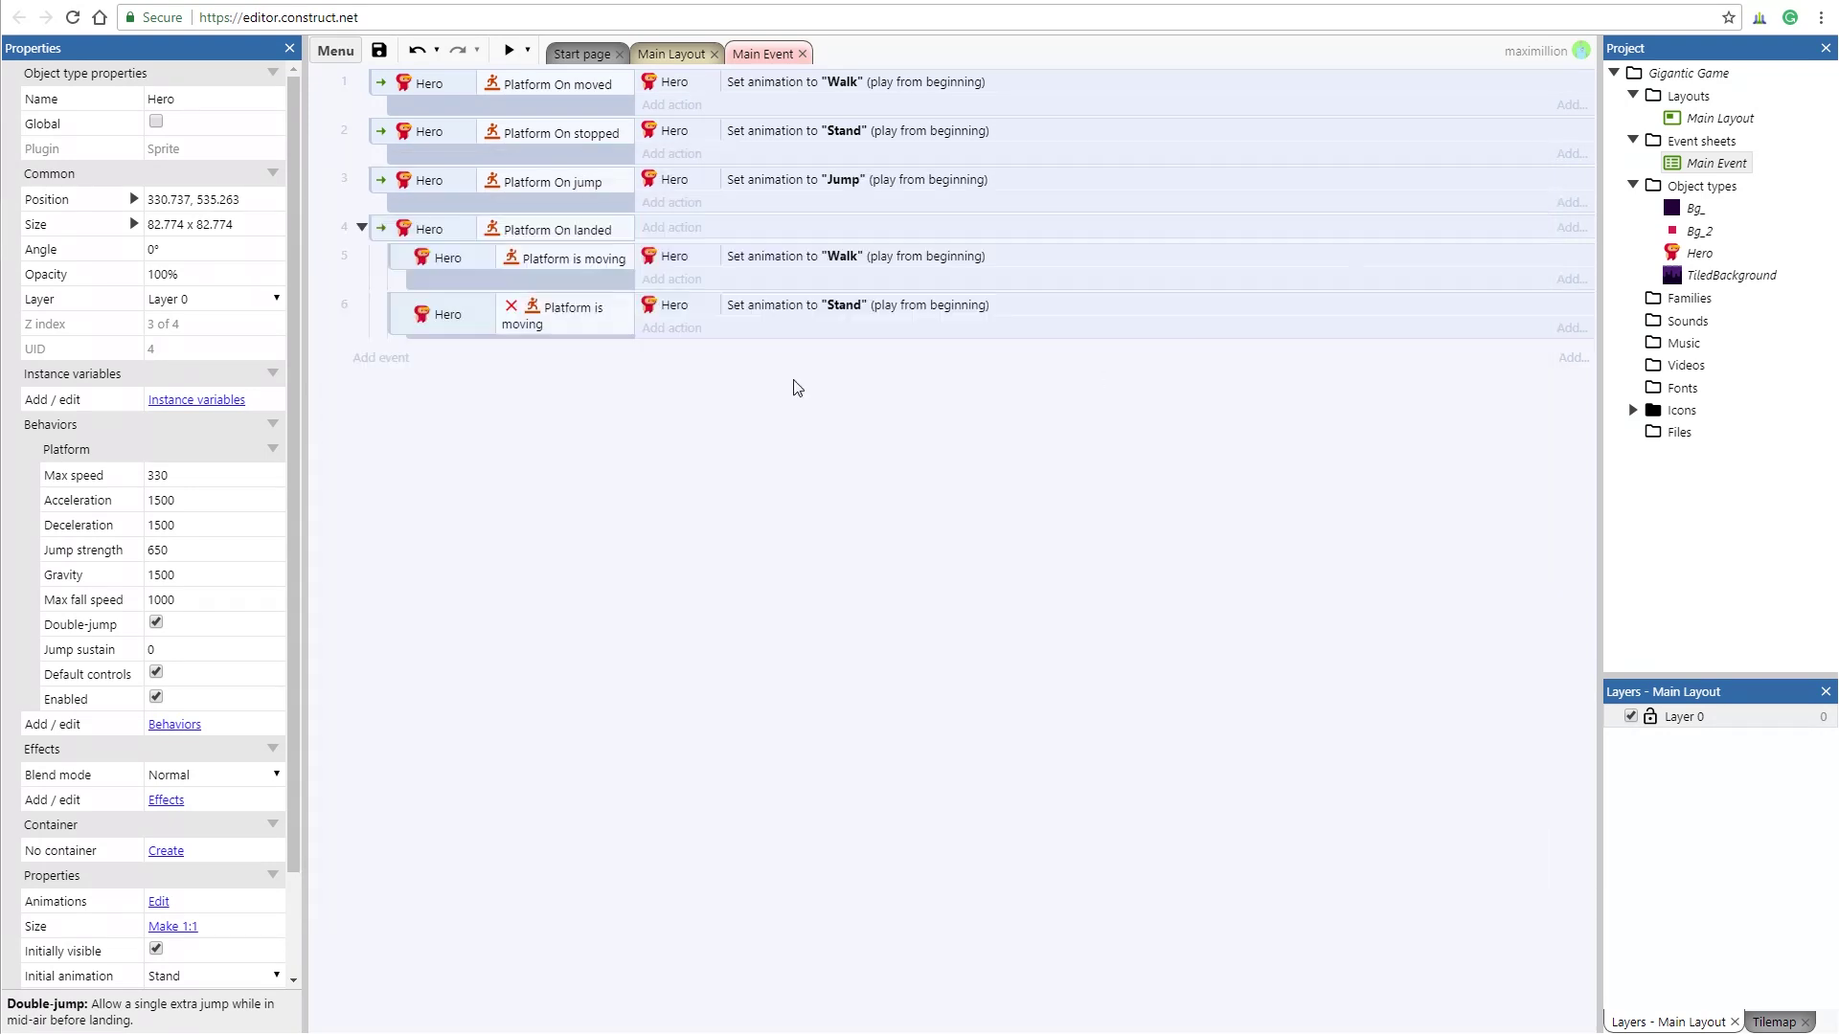
# - Insert a Keyboard object into the project from the Main Layout
pyautogui.click(669, 55)
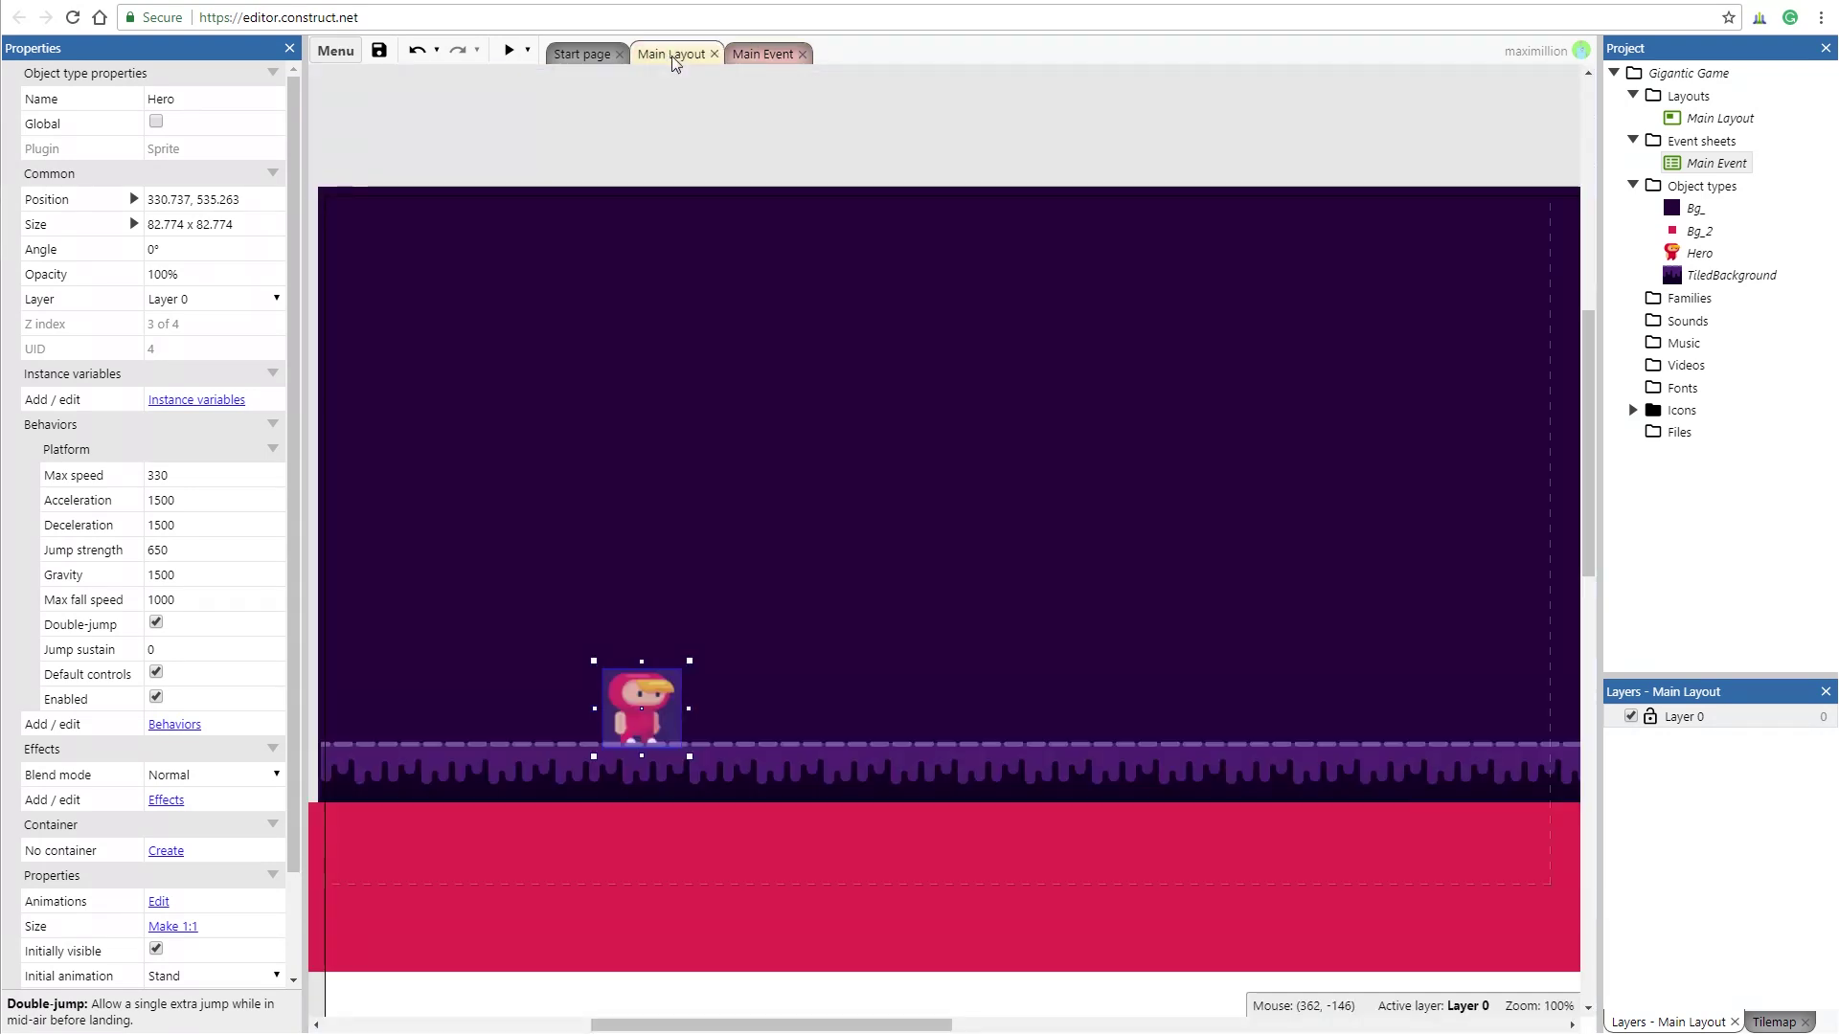
pyautogui.rightClick(684, 140)
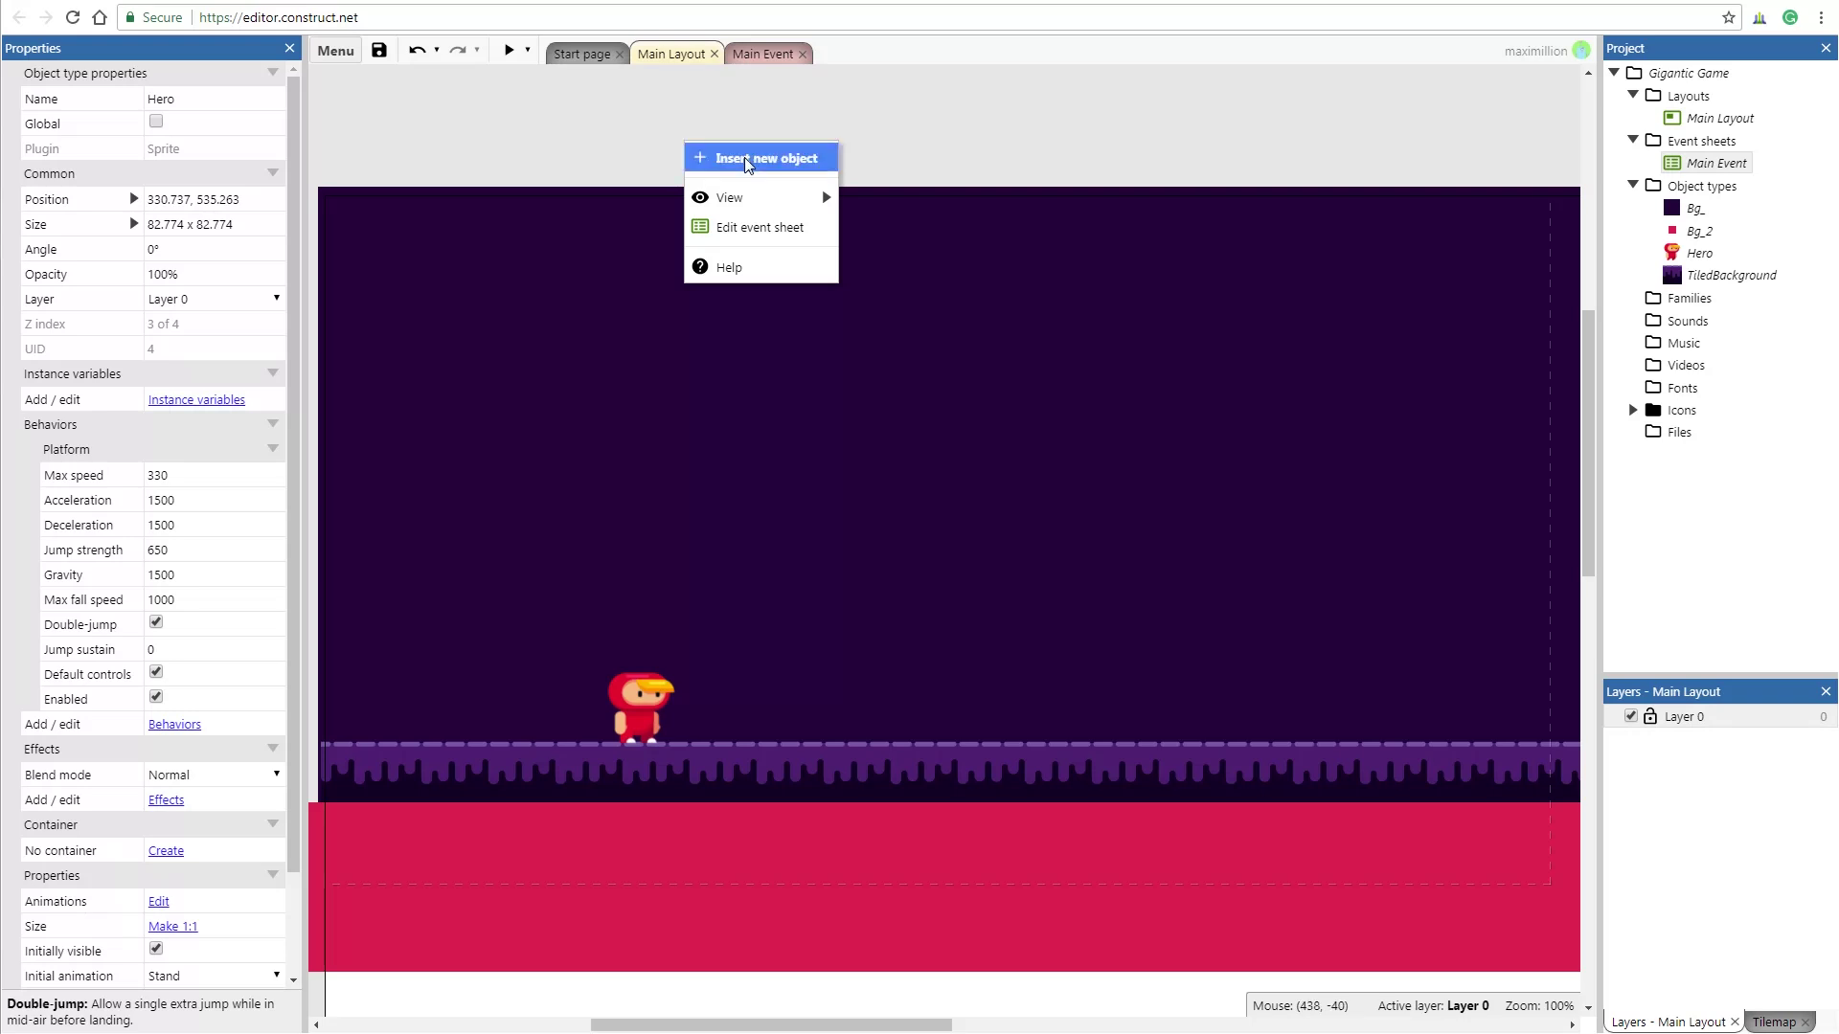
pyautogui.click(728, 158)
pyautogui.moveTo(1176, 418); pyautogui.dragTo(1187, 525)
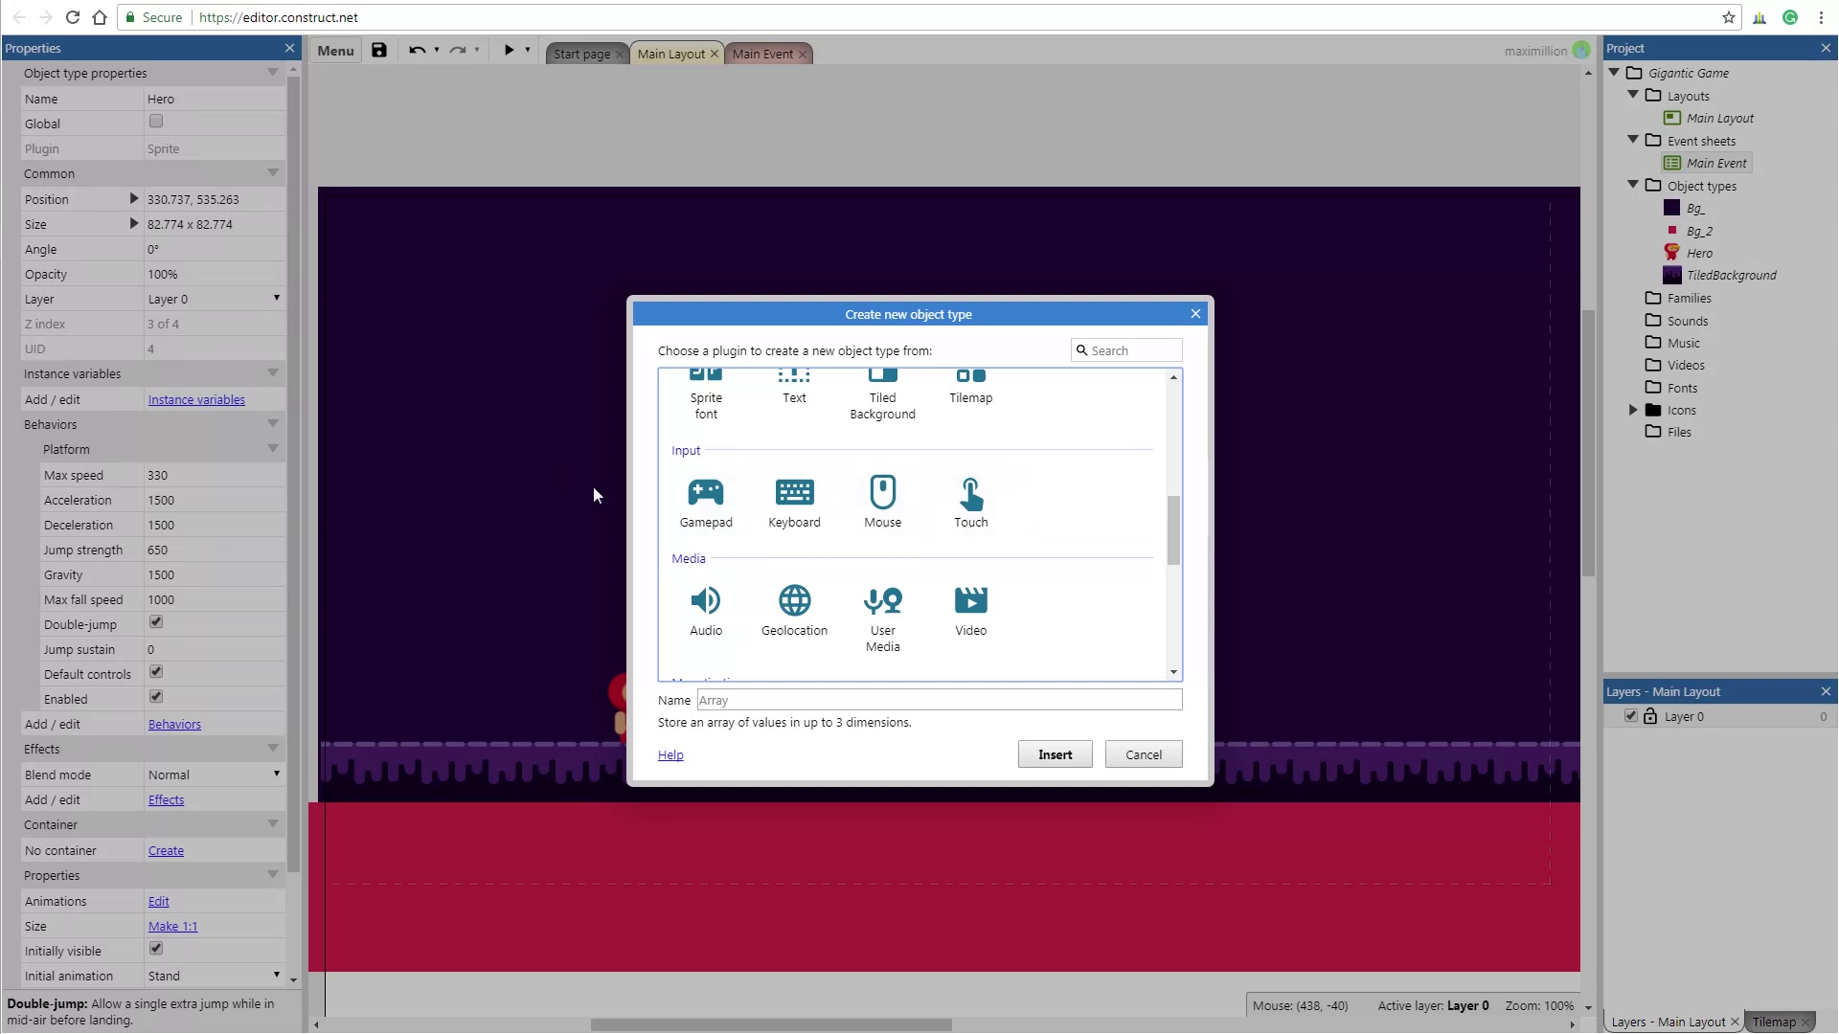
pyautogui.click(800, 503)
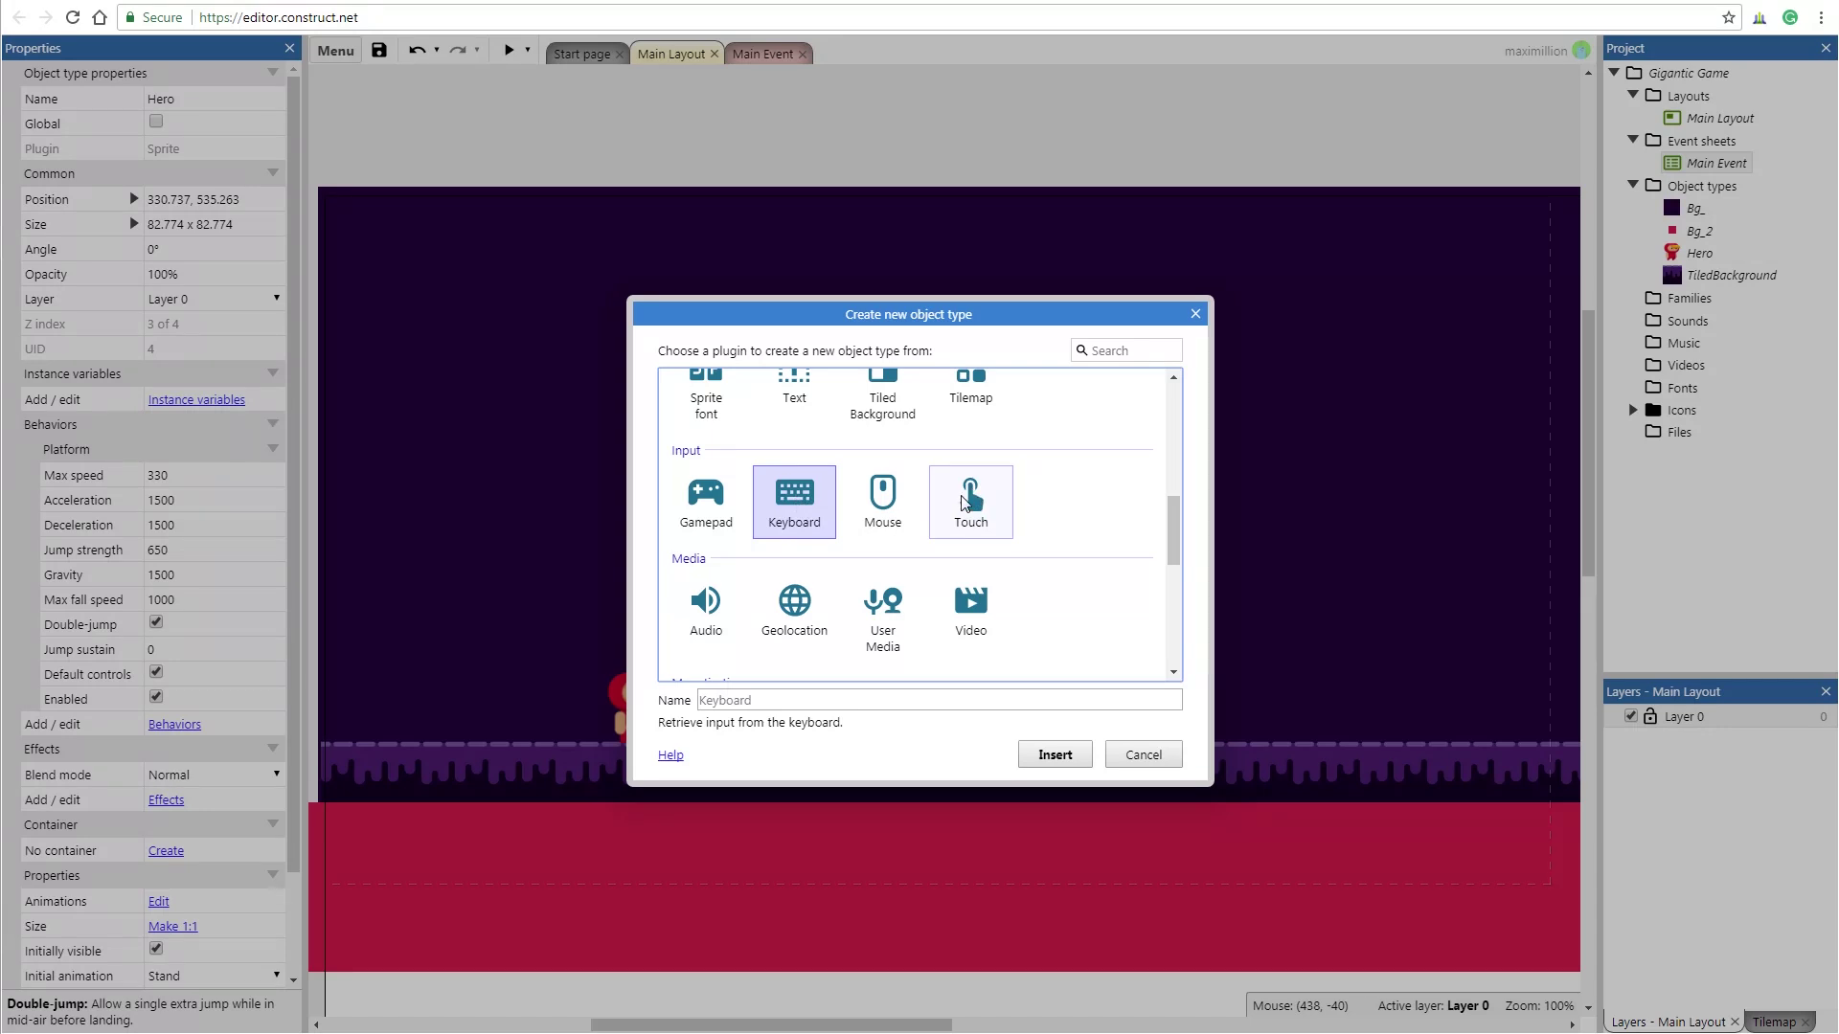
pyautogui.click(1054, 754)
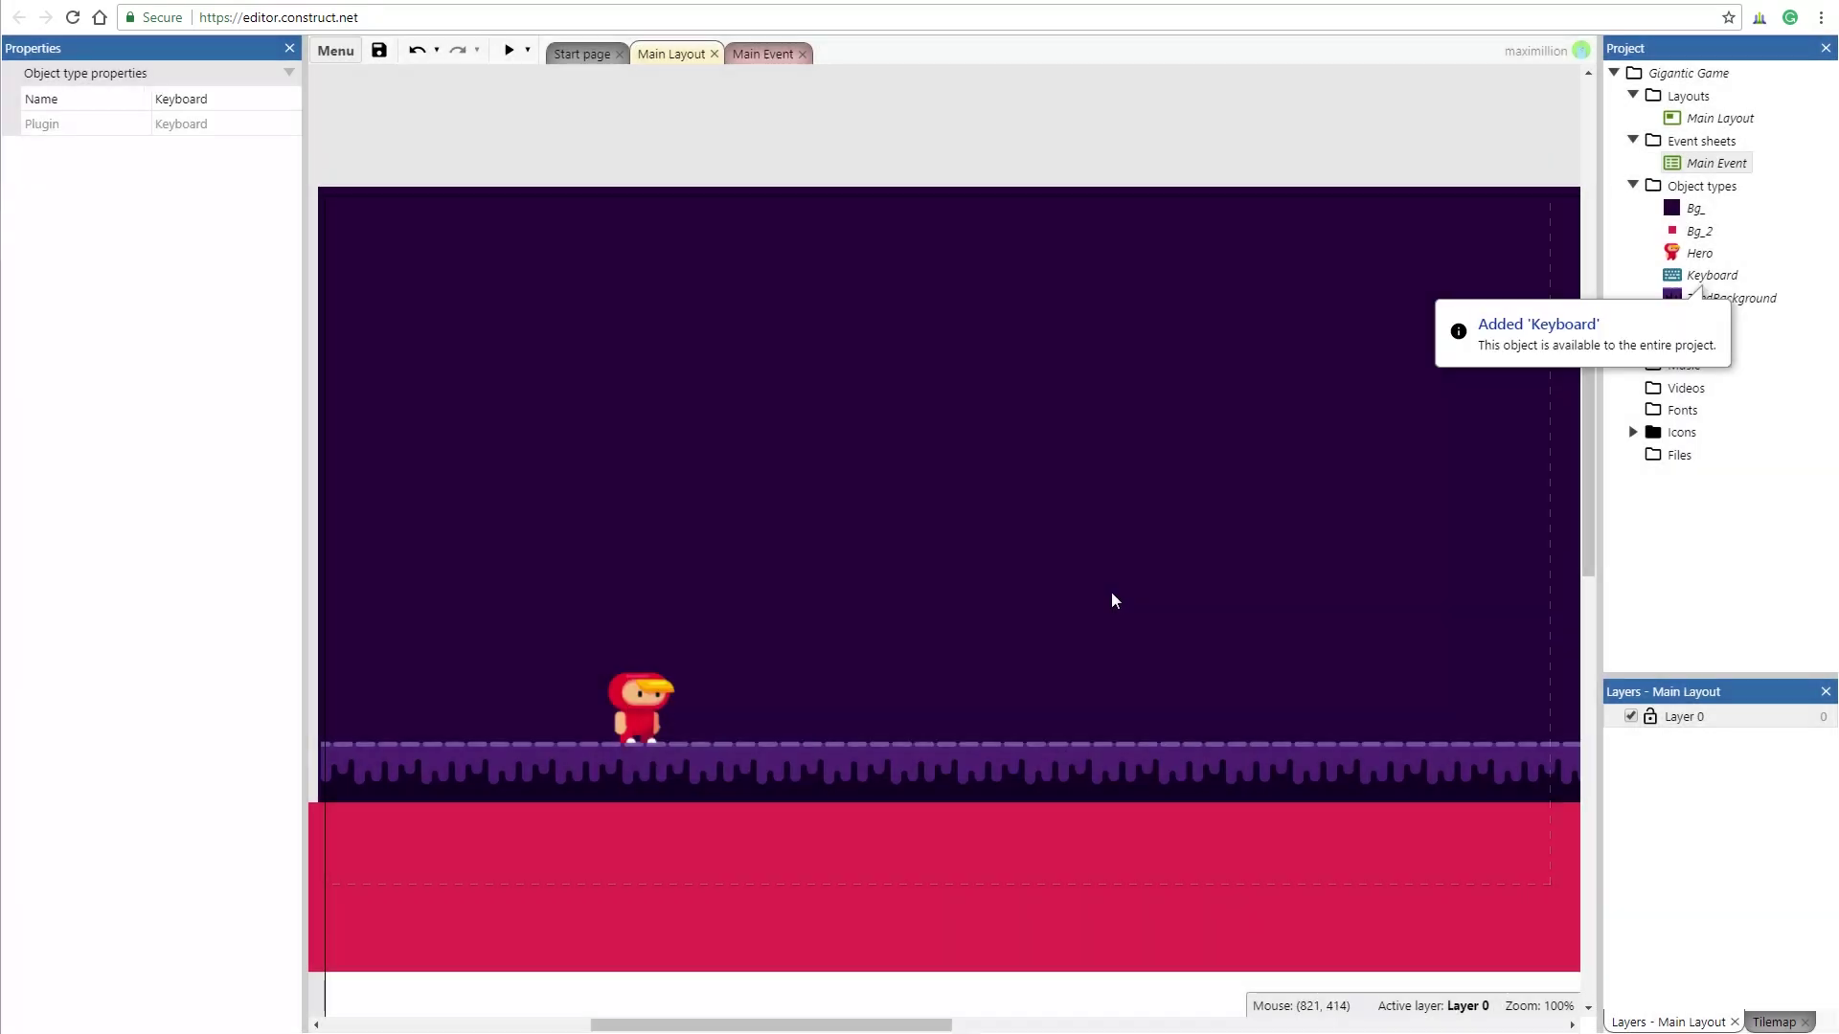
# - Add a Keyboard On key pressed event for the Left arrow to the Main Event sheet
pyautogui.click(766, 54)
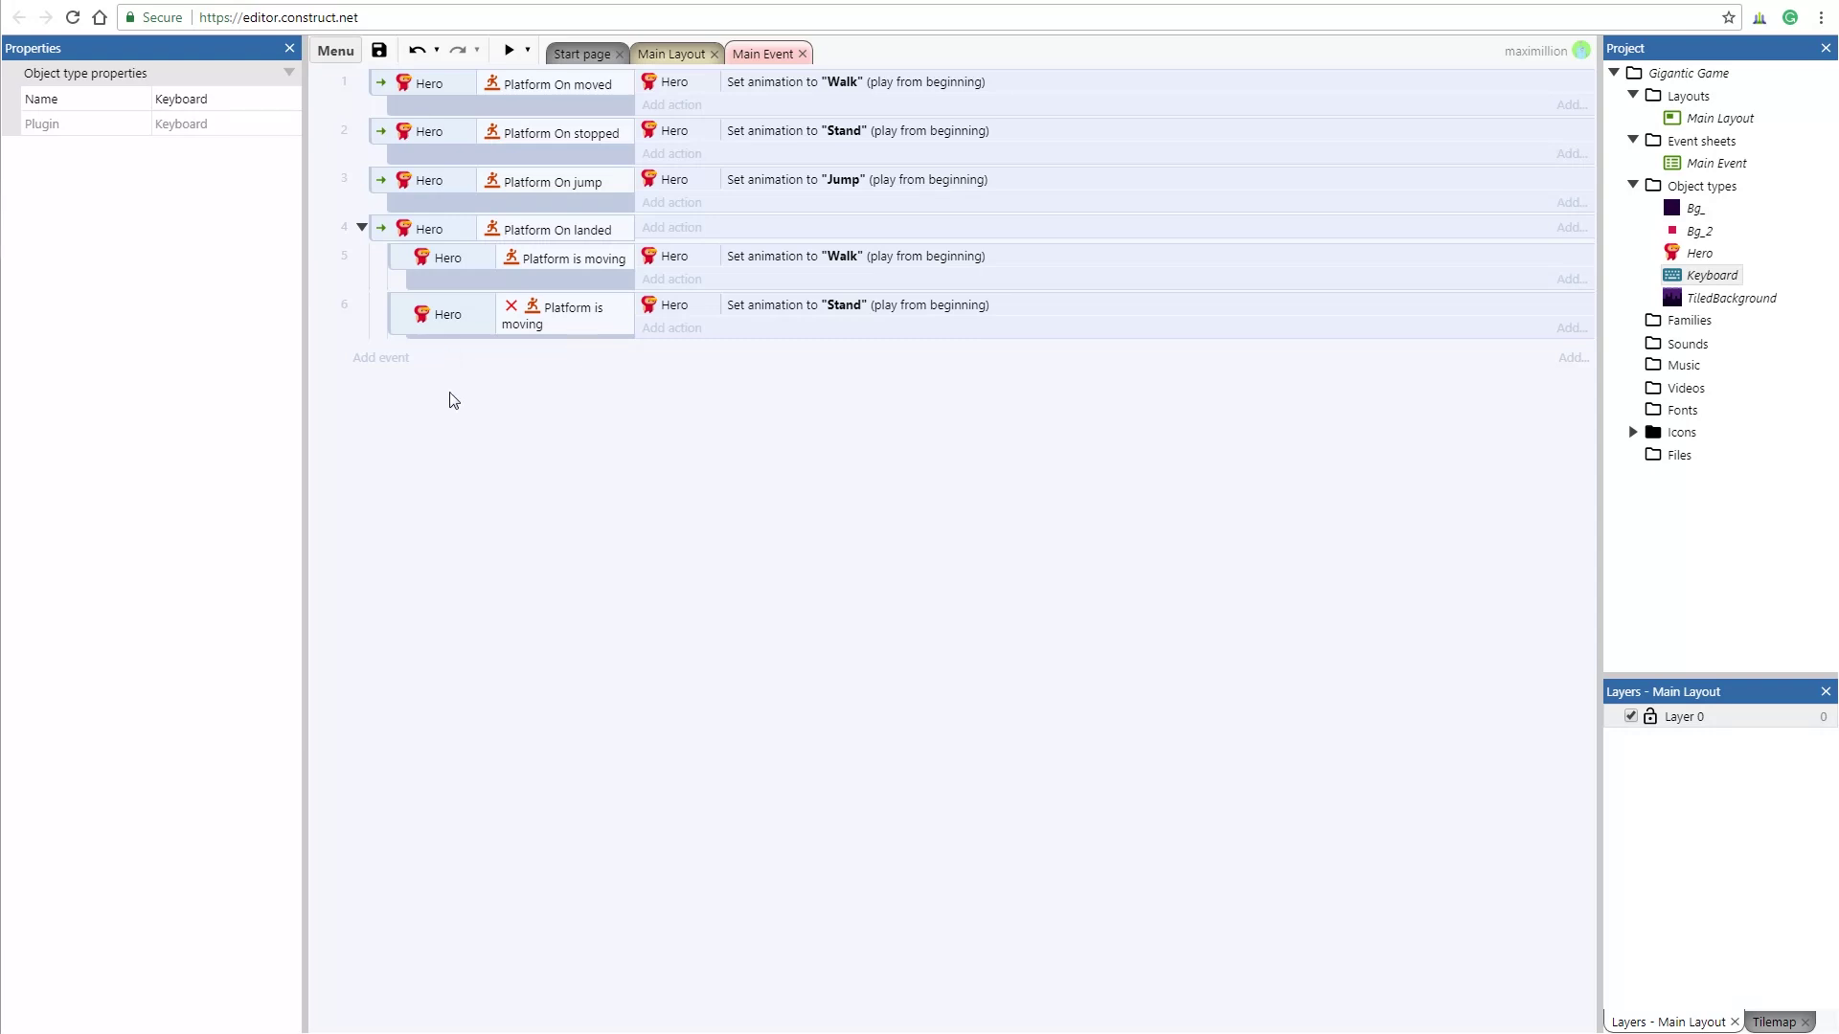
pyautogui.click(395, 360)
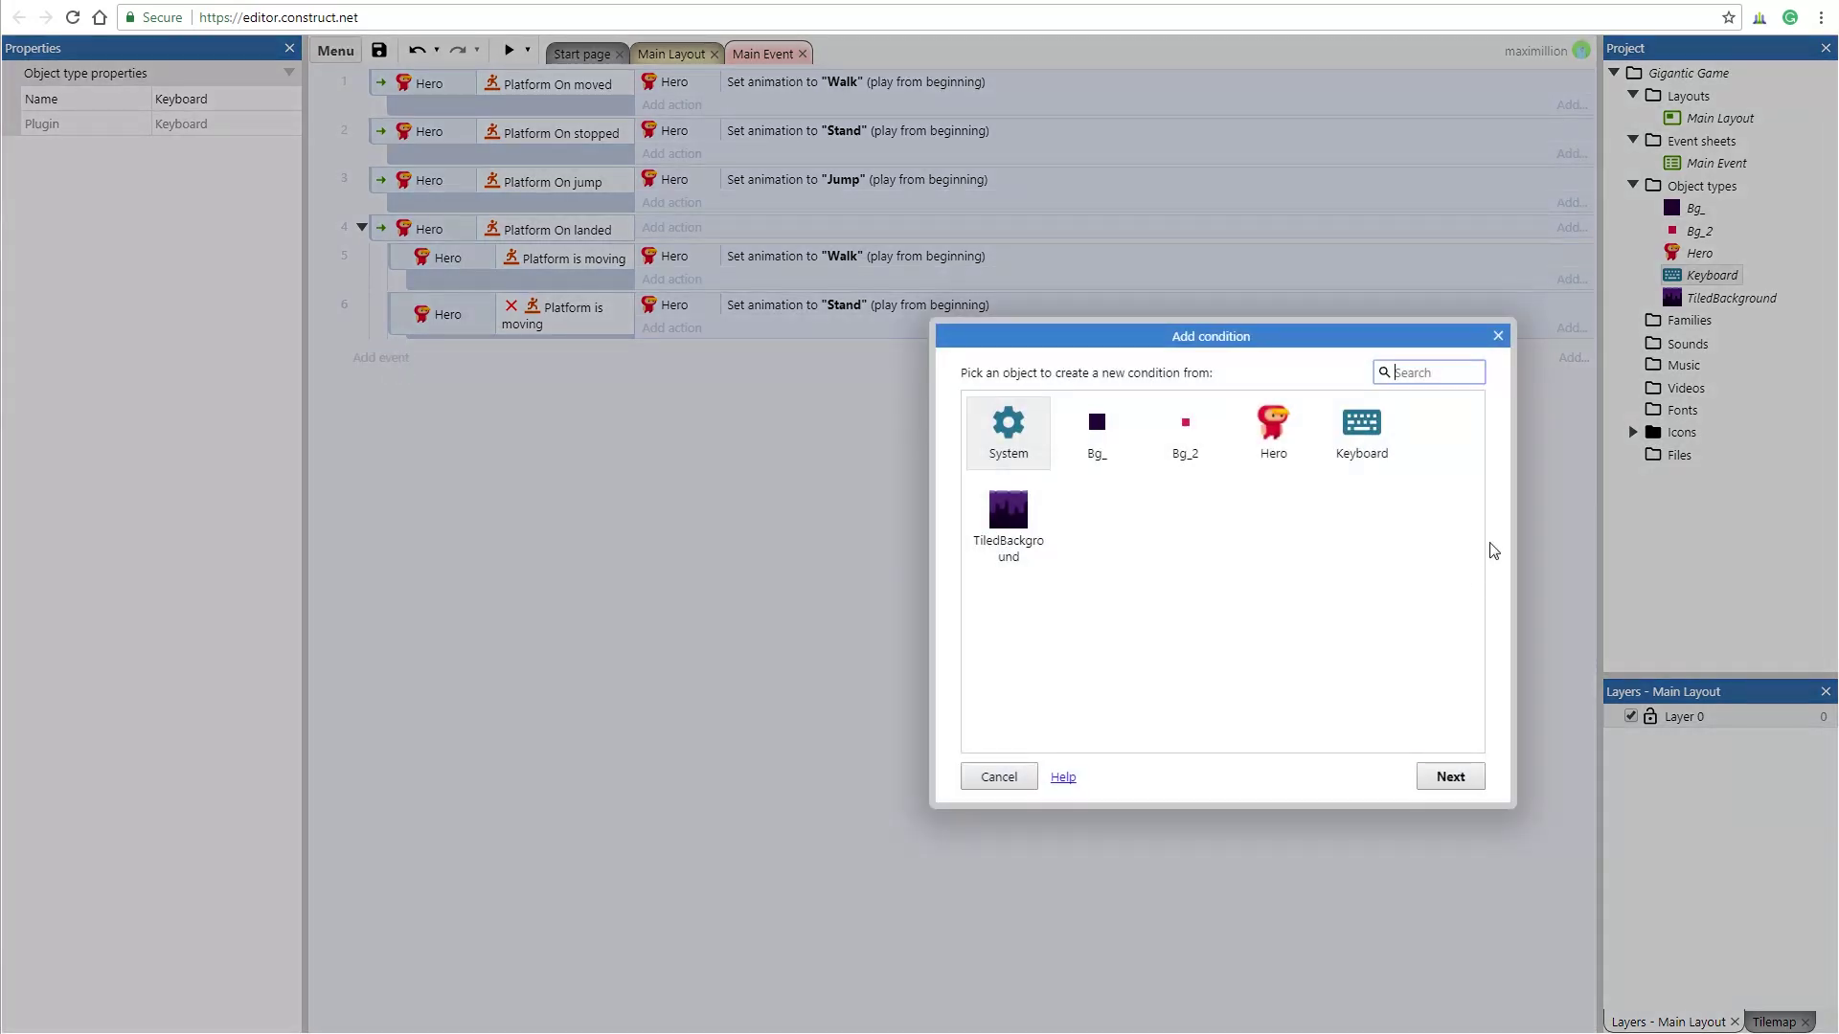
pyautogui.doubleClick(1359, 431)
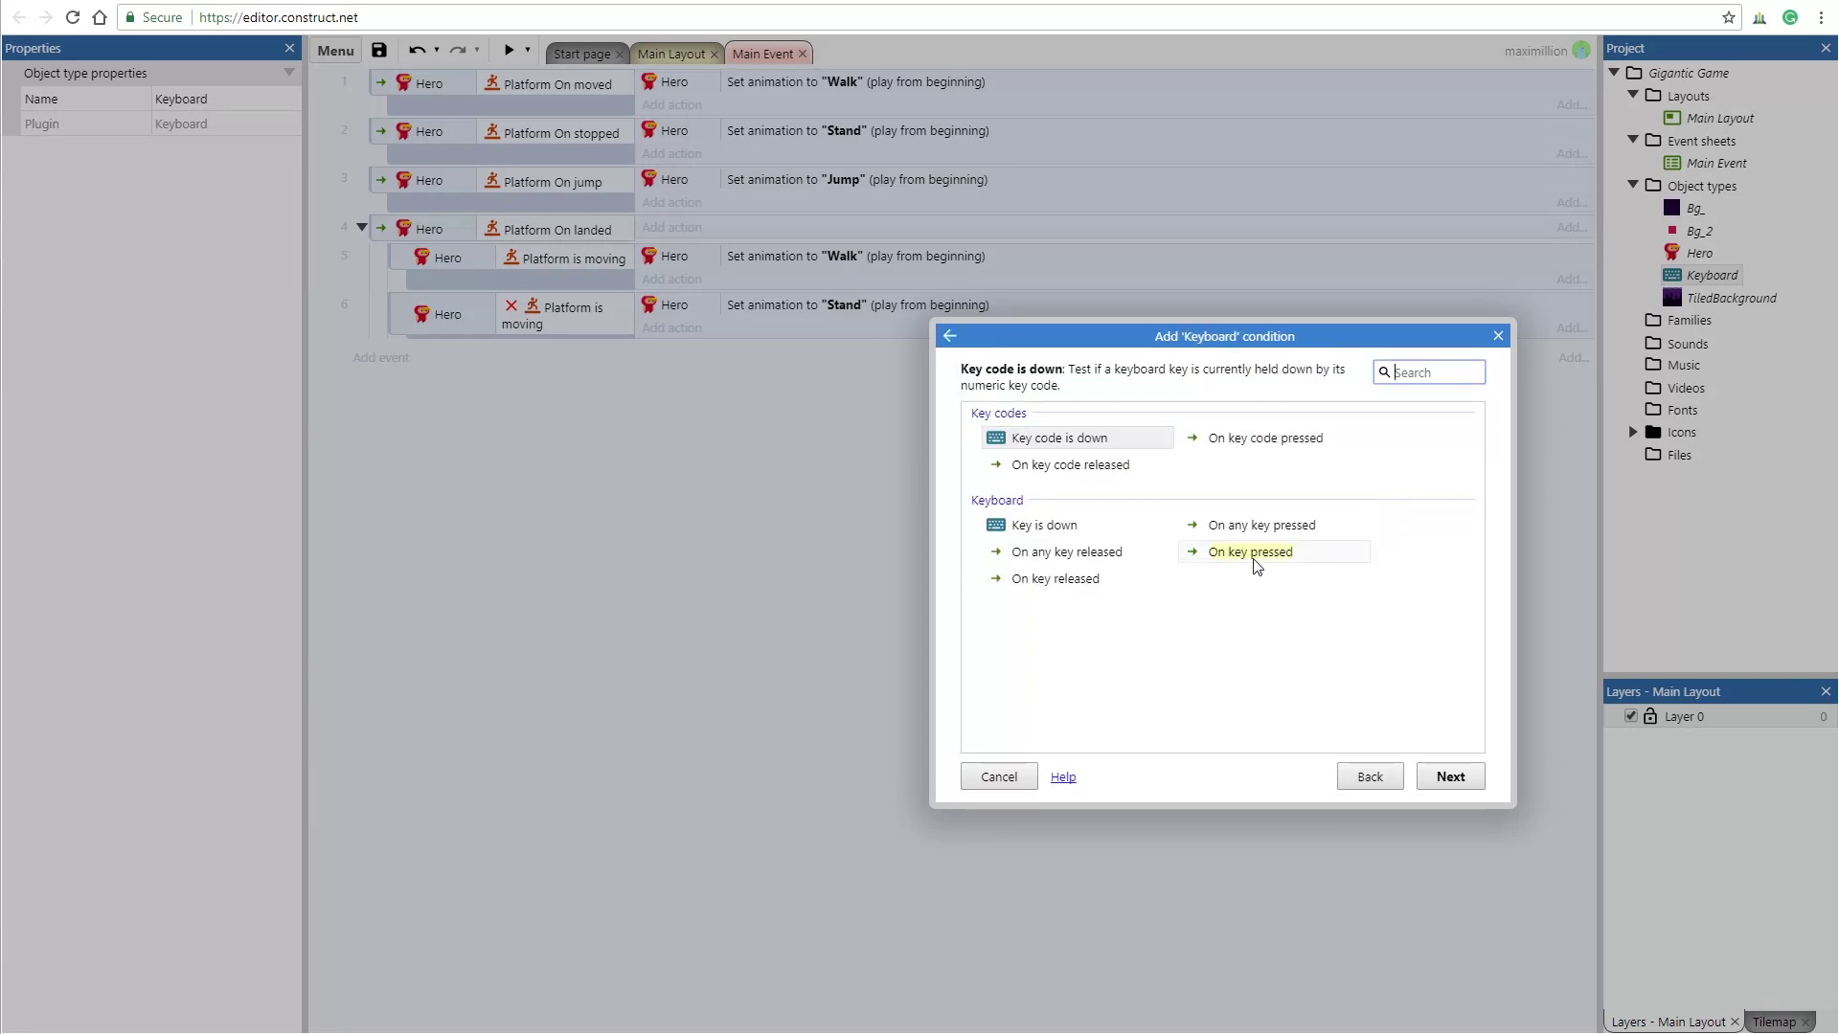
pyautogui.doubleClick(1250, 552)
pyautogui.click(803, 700)
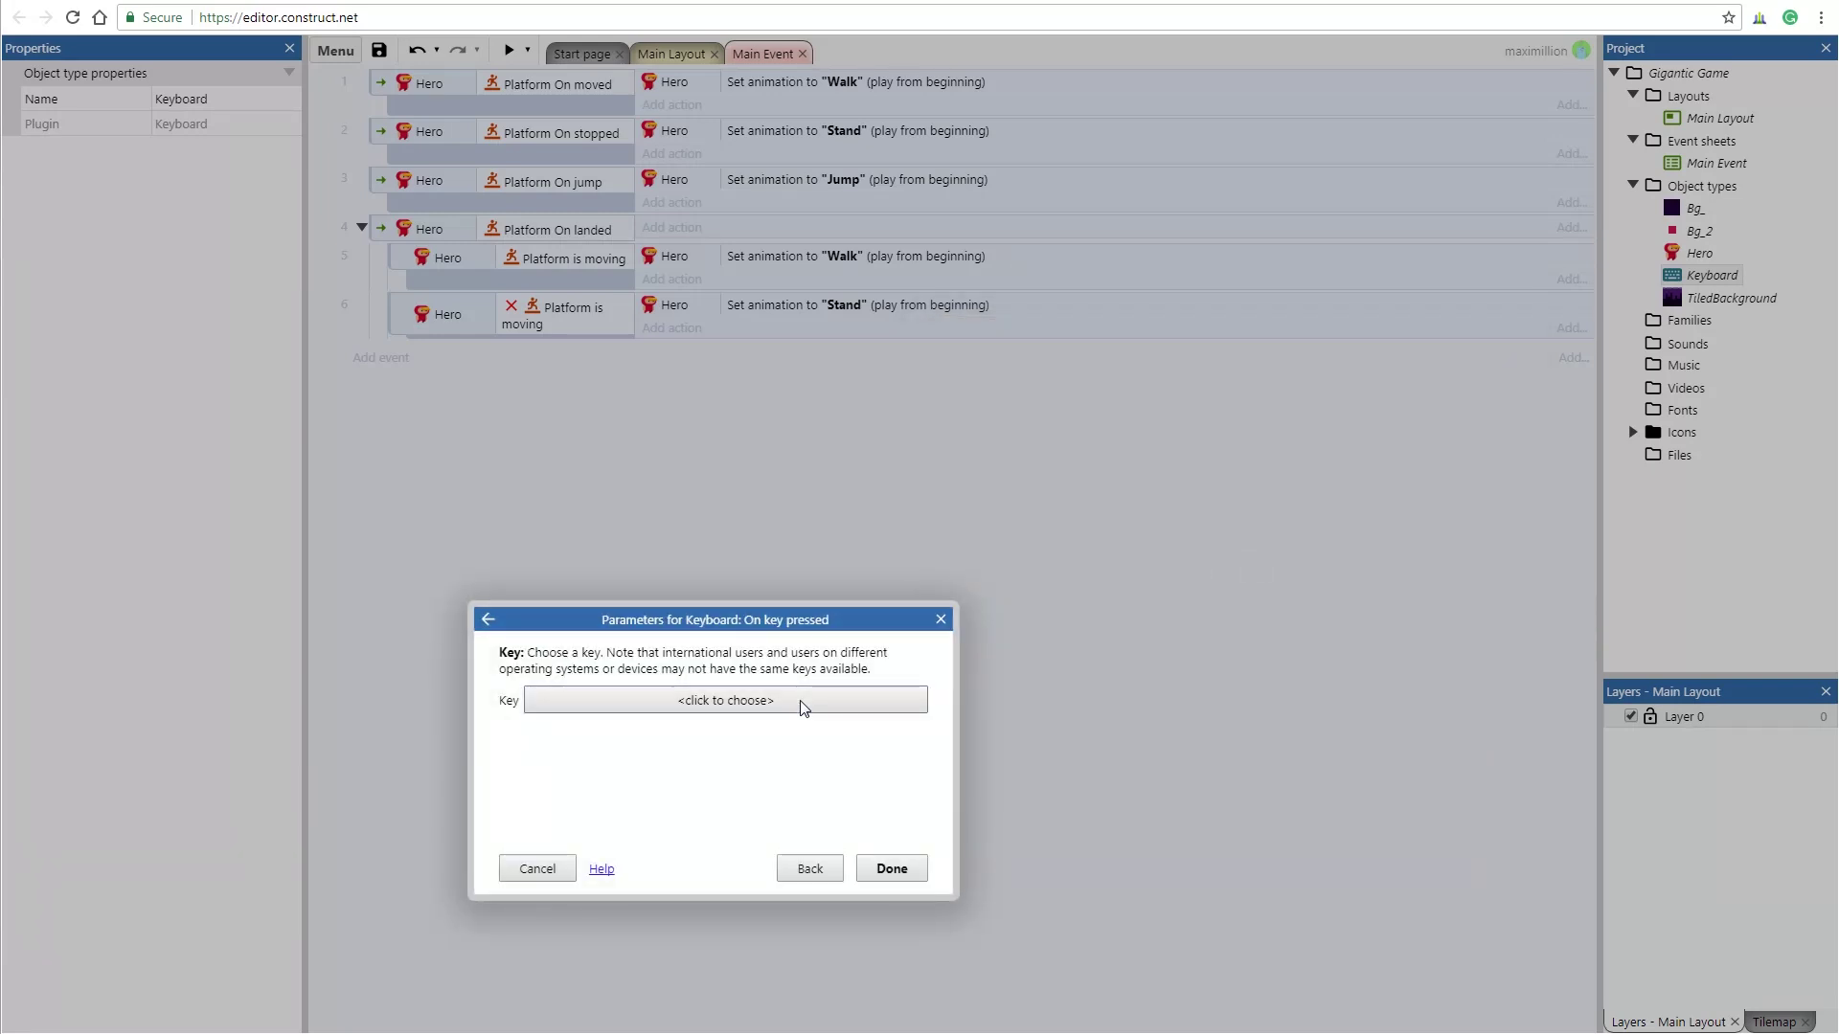
pyautogui.press('Left')
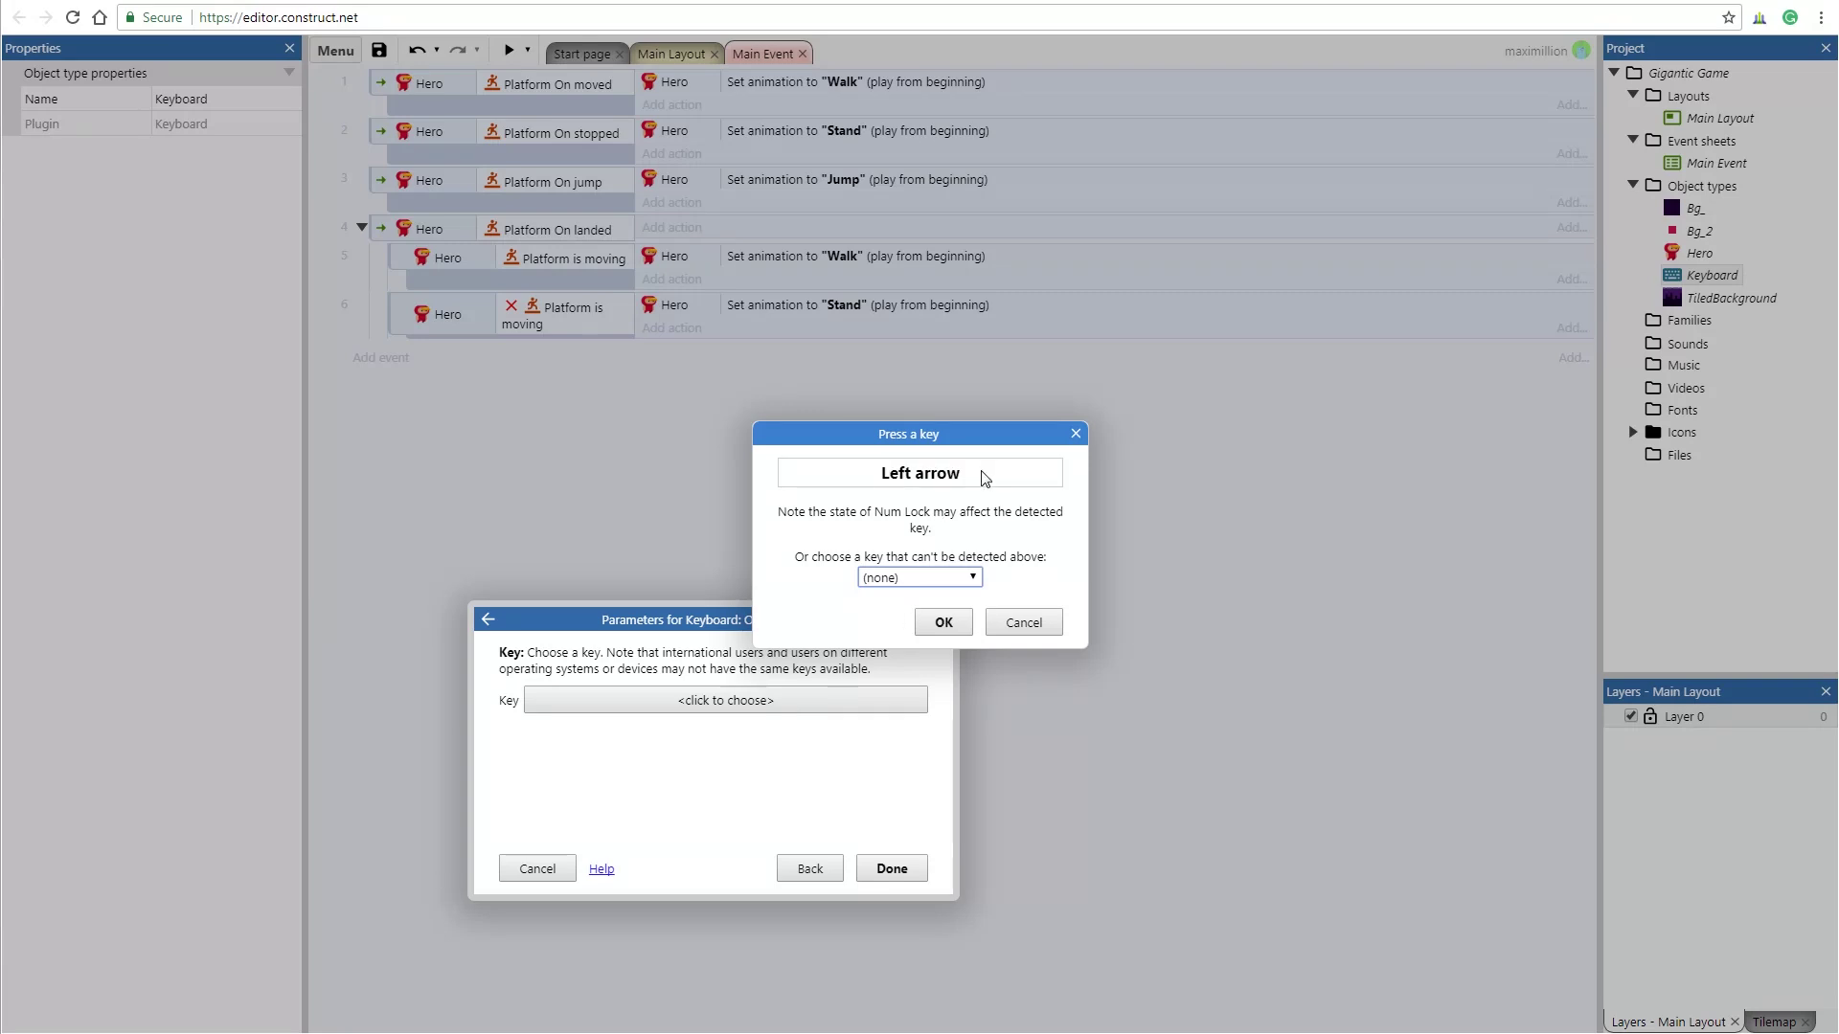
pyautogui.click(943, 622)
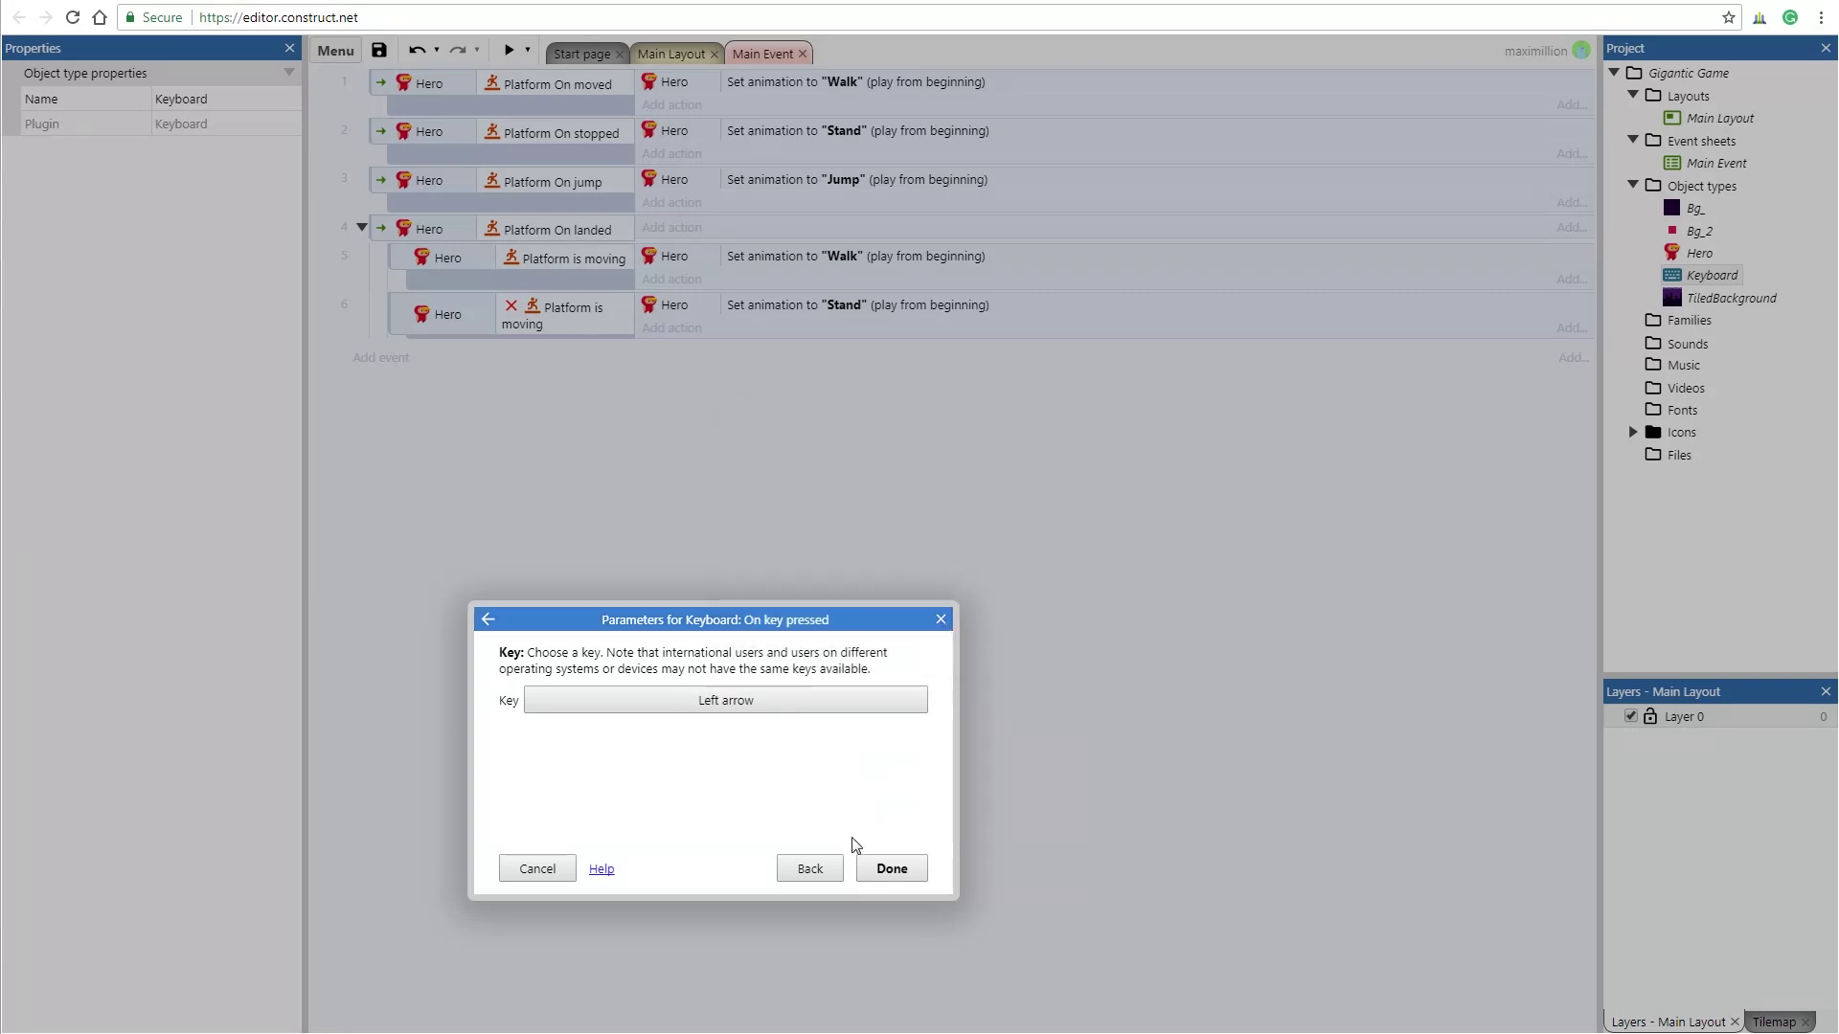
pyautogui.click(889, 869)
# - Add a Hero Platform Simulate control action set to Left to the Left arrow event
pyautogui.click(674, 356)
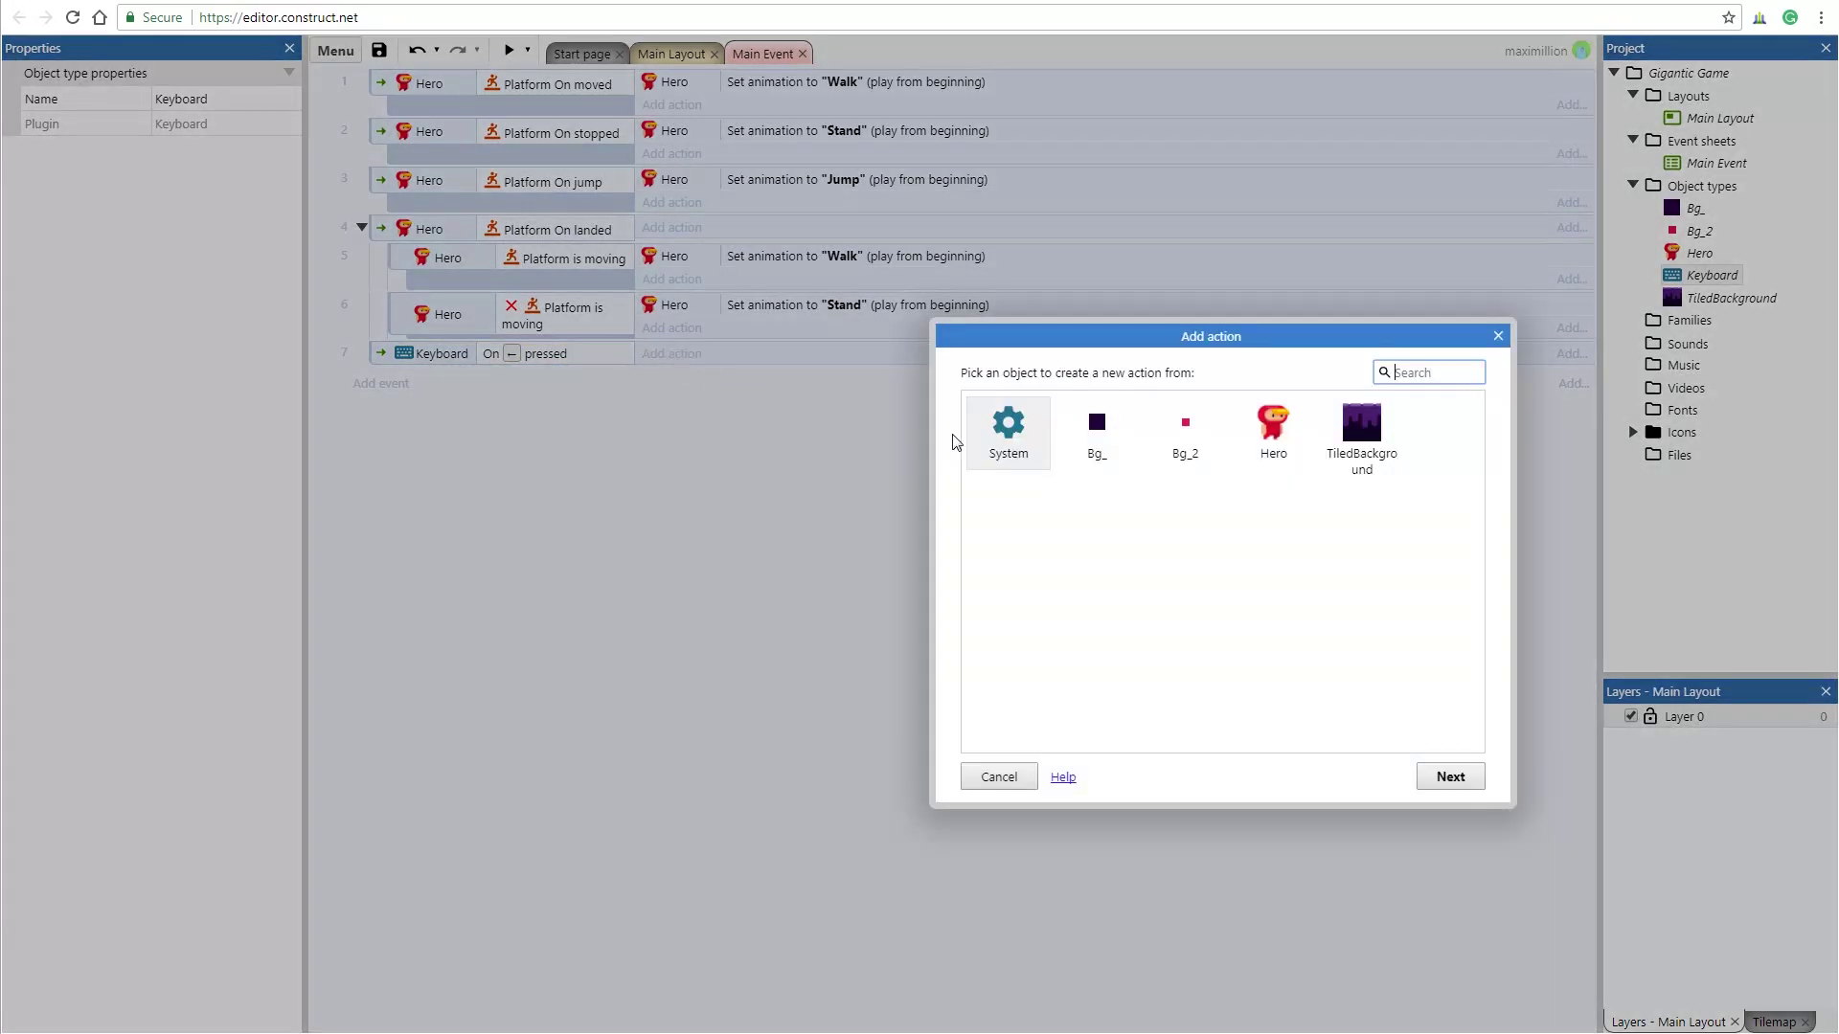
pyautogui.doubleClick(1275, 436)
pyautogui.moveTo(1476, 446); pyautogui.dragTo(1475, 585)
pyautogui.doubleClick(1096, 696)
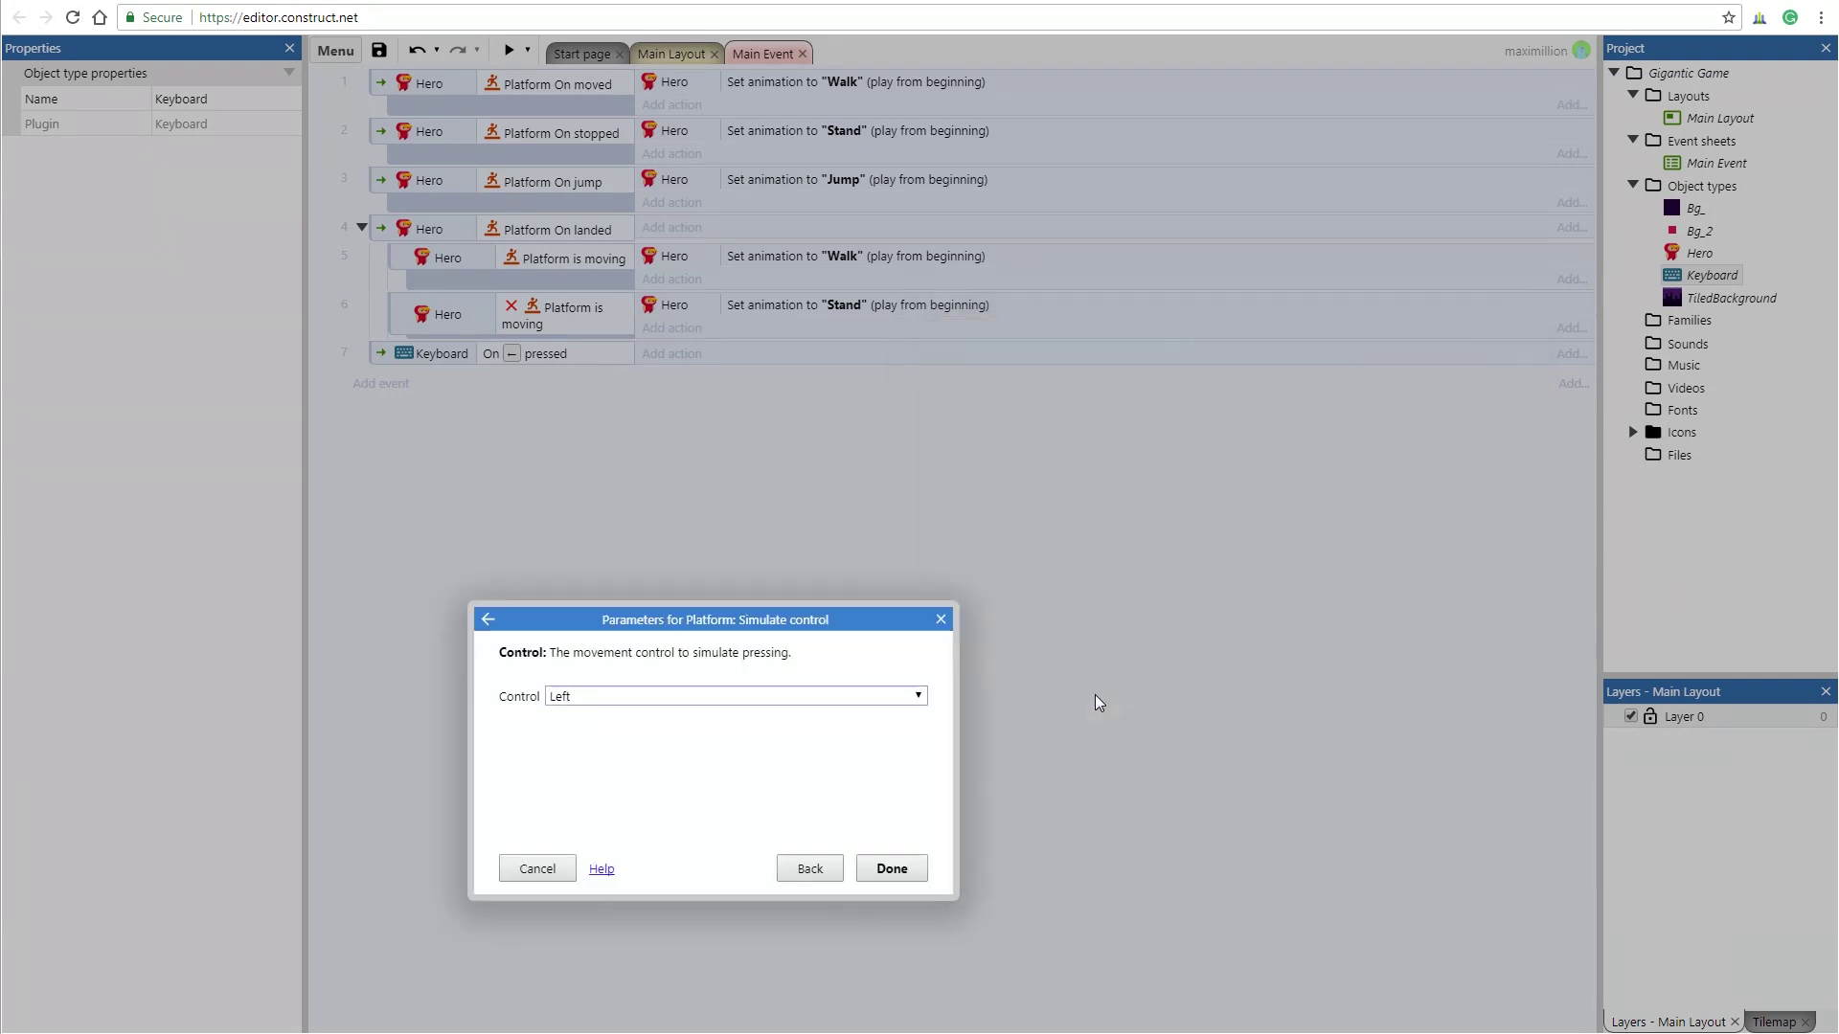
pyautogui.click(890, 868)
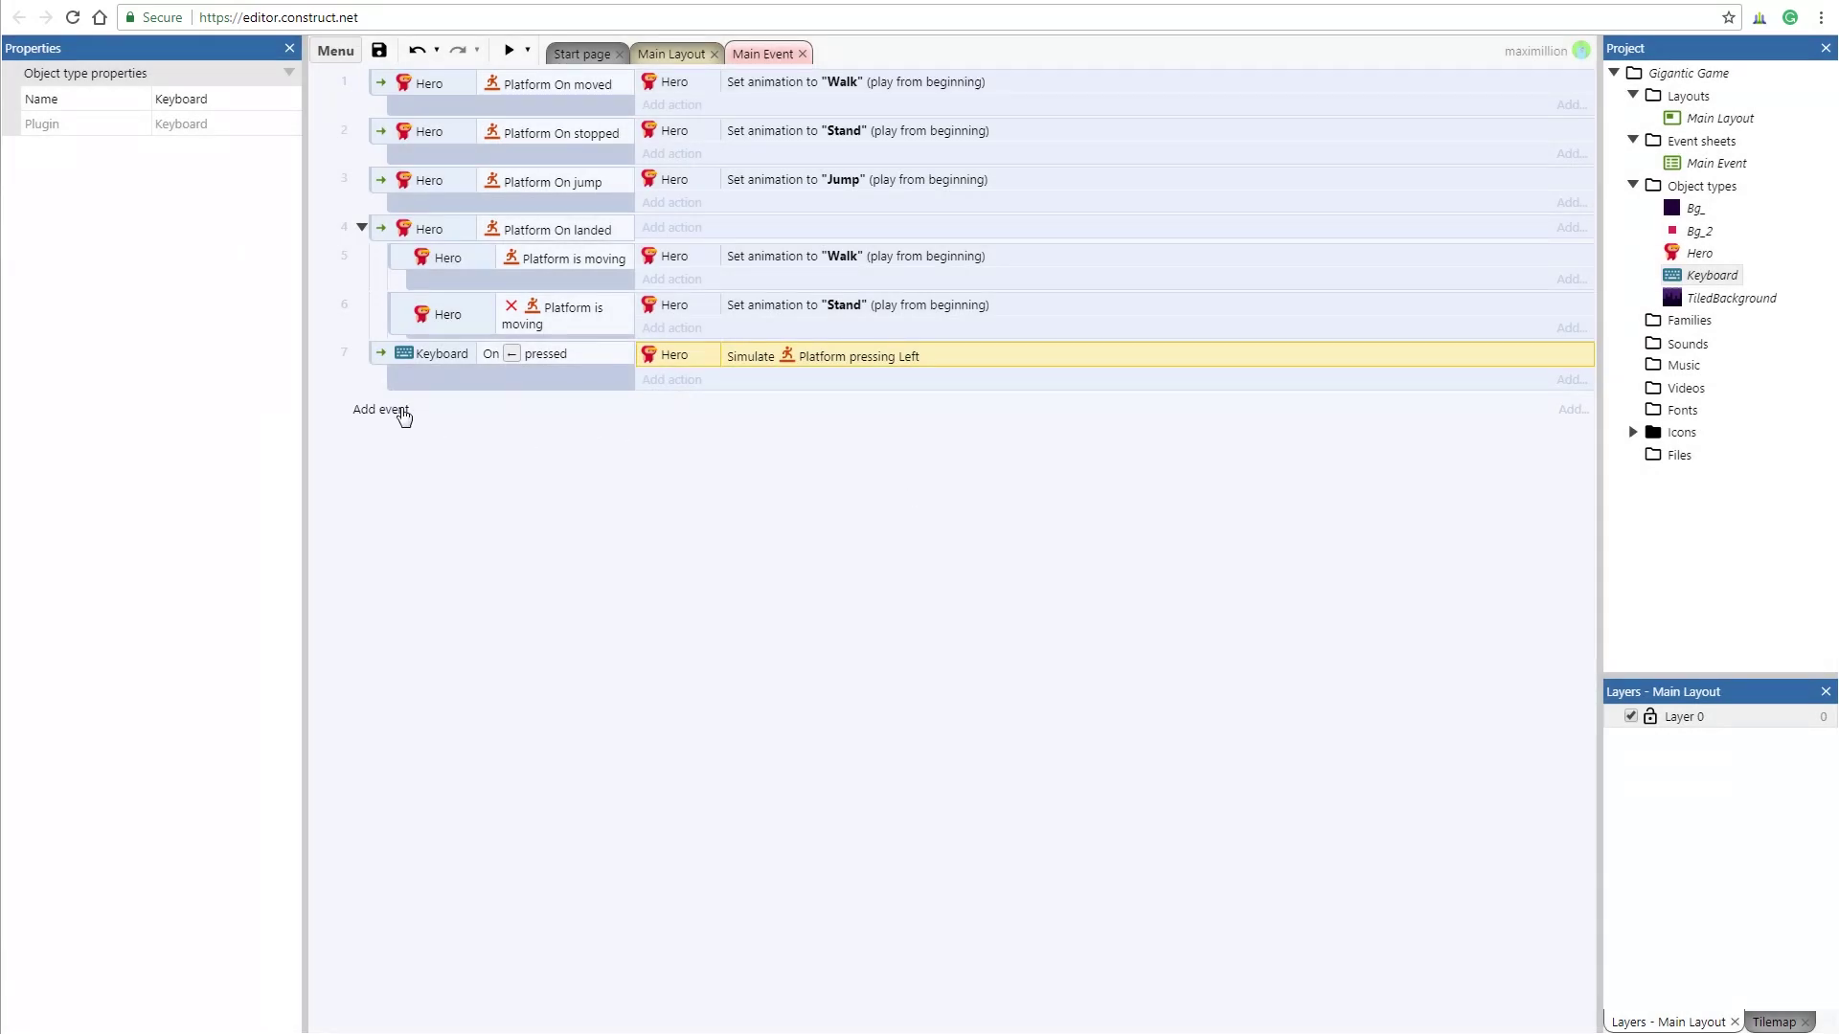
# - Add a Keyboard On key pressed event for the Right arrow below the Left arrow event
pyautogui.click(404, 415)
pyautogui.doubleClick(1370, 440)
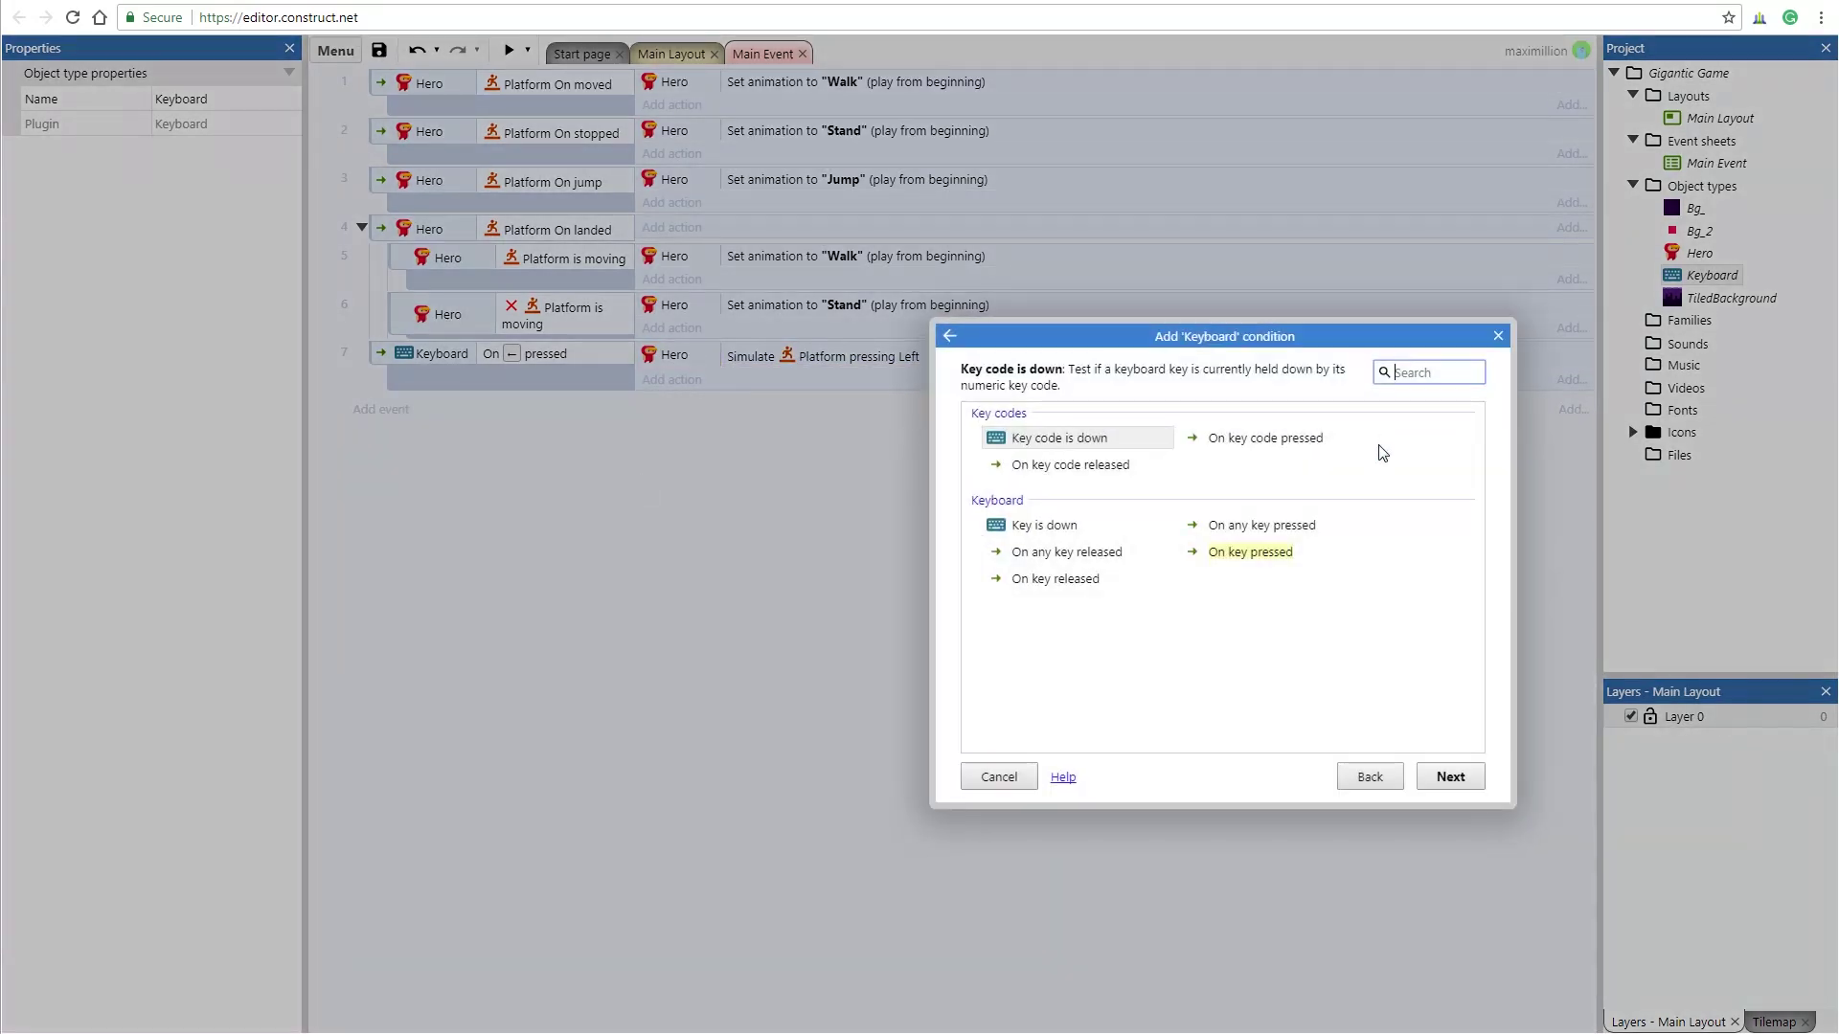
pyautogui.doubleClick(1260, 553)
pyautogui.click(810, 697)
pyautogui.press('Right')
pyautogui.click(943, 621)
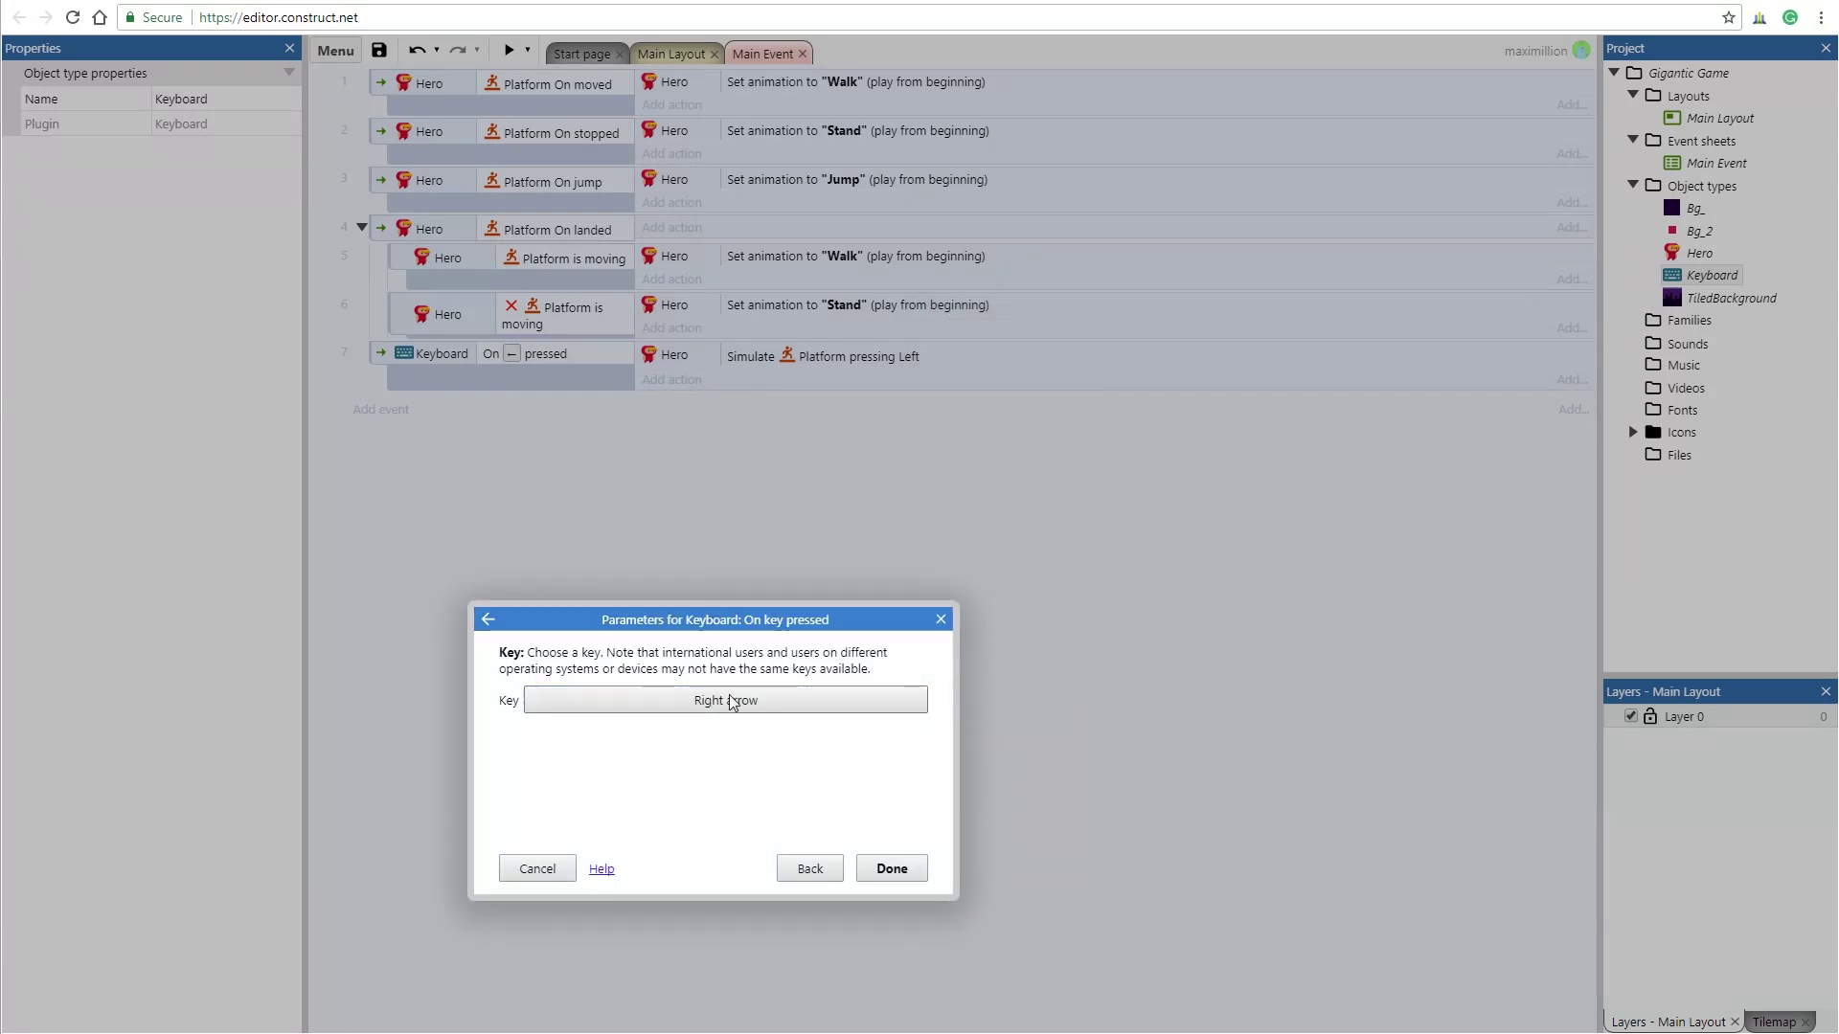
pyautogui.click(891, 868)
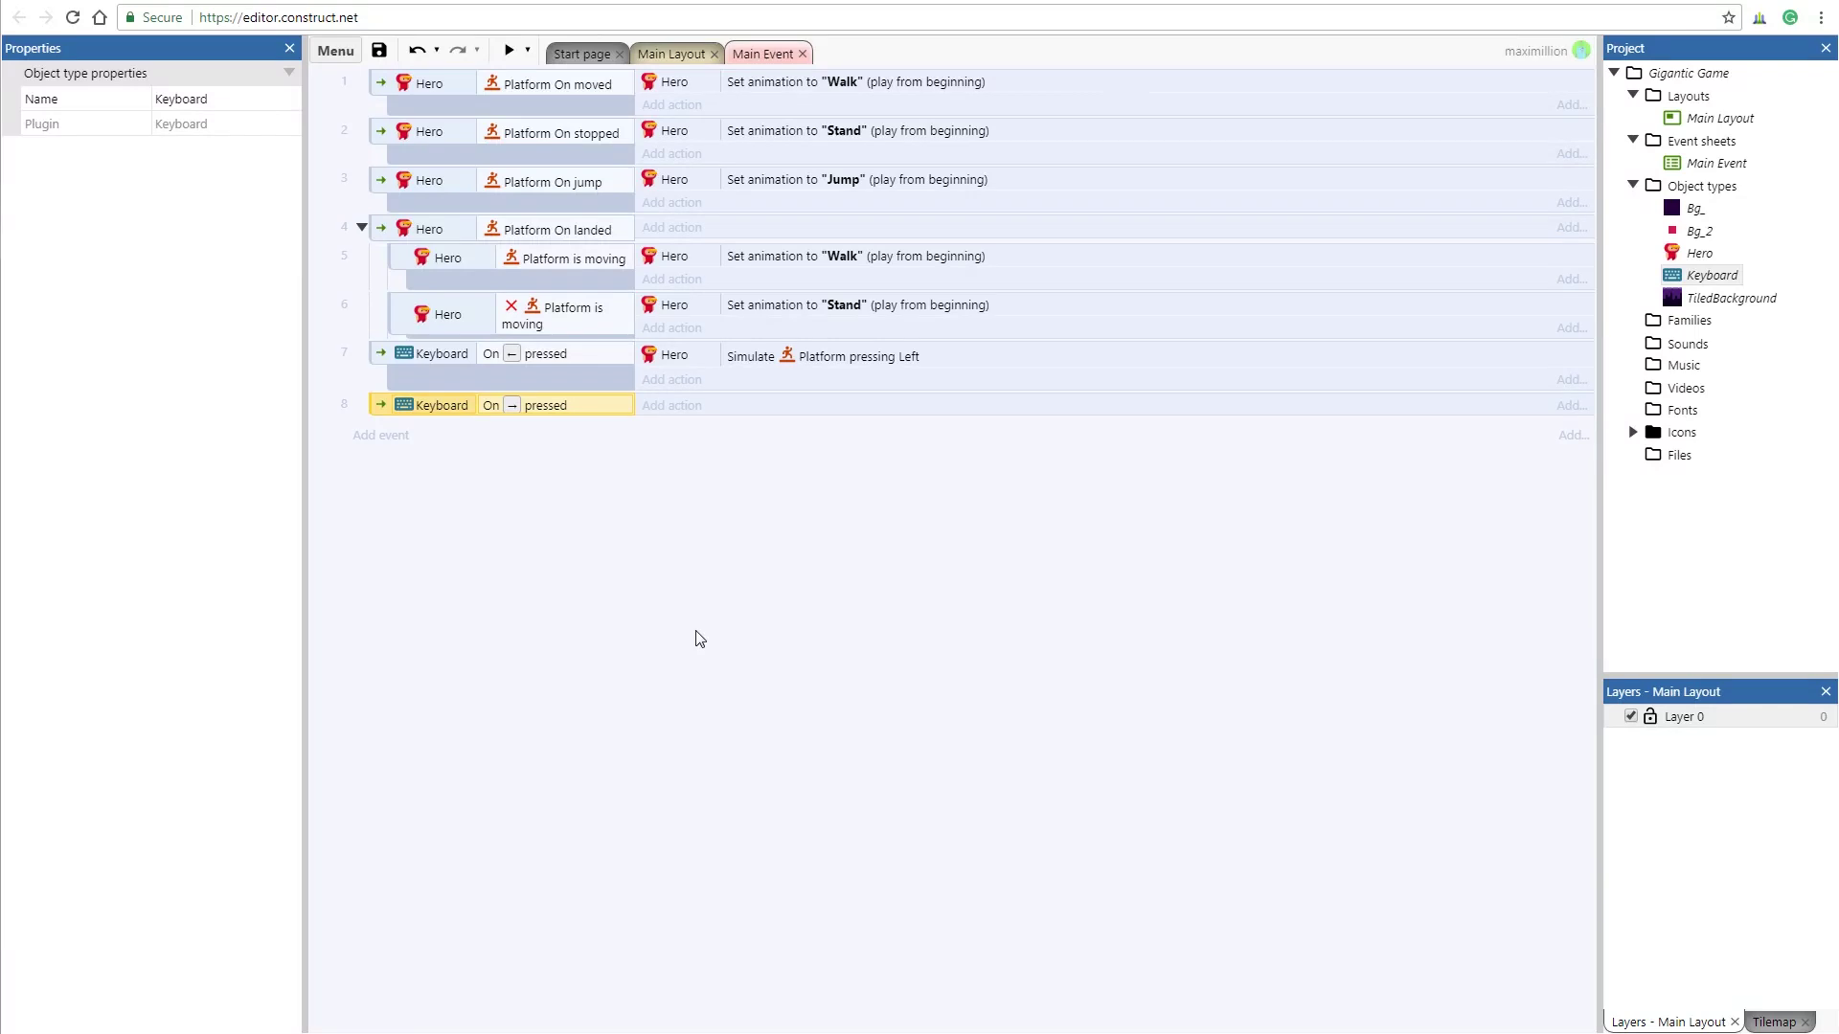
# - Add a Hero Platform Simulate control action set to Right to the Right arrow event
pyautogui.click(689, 407)
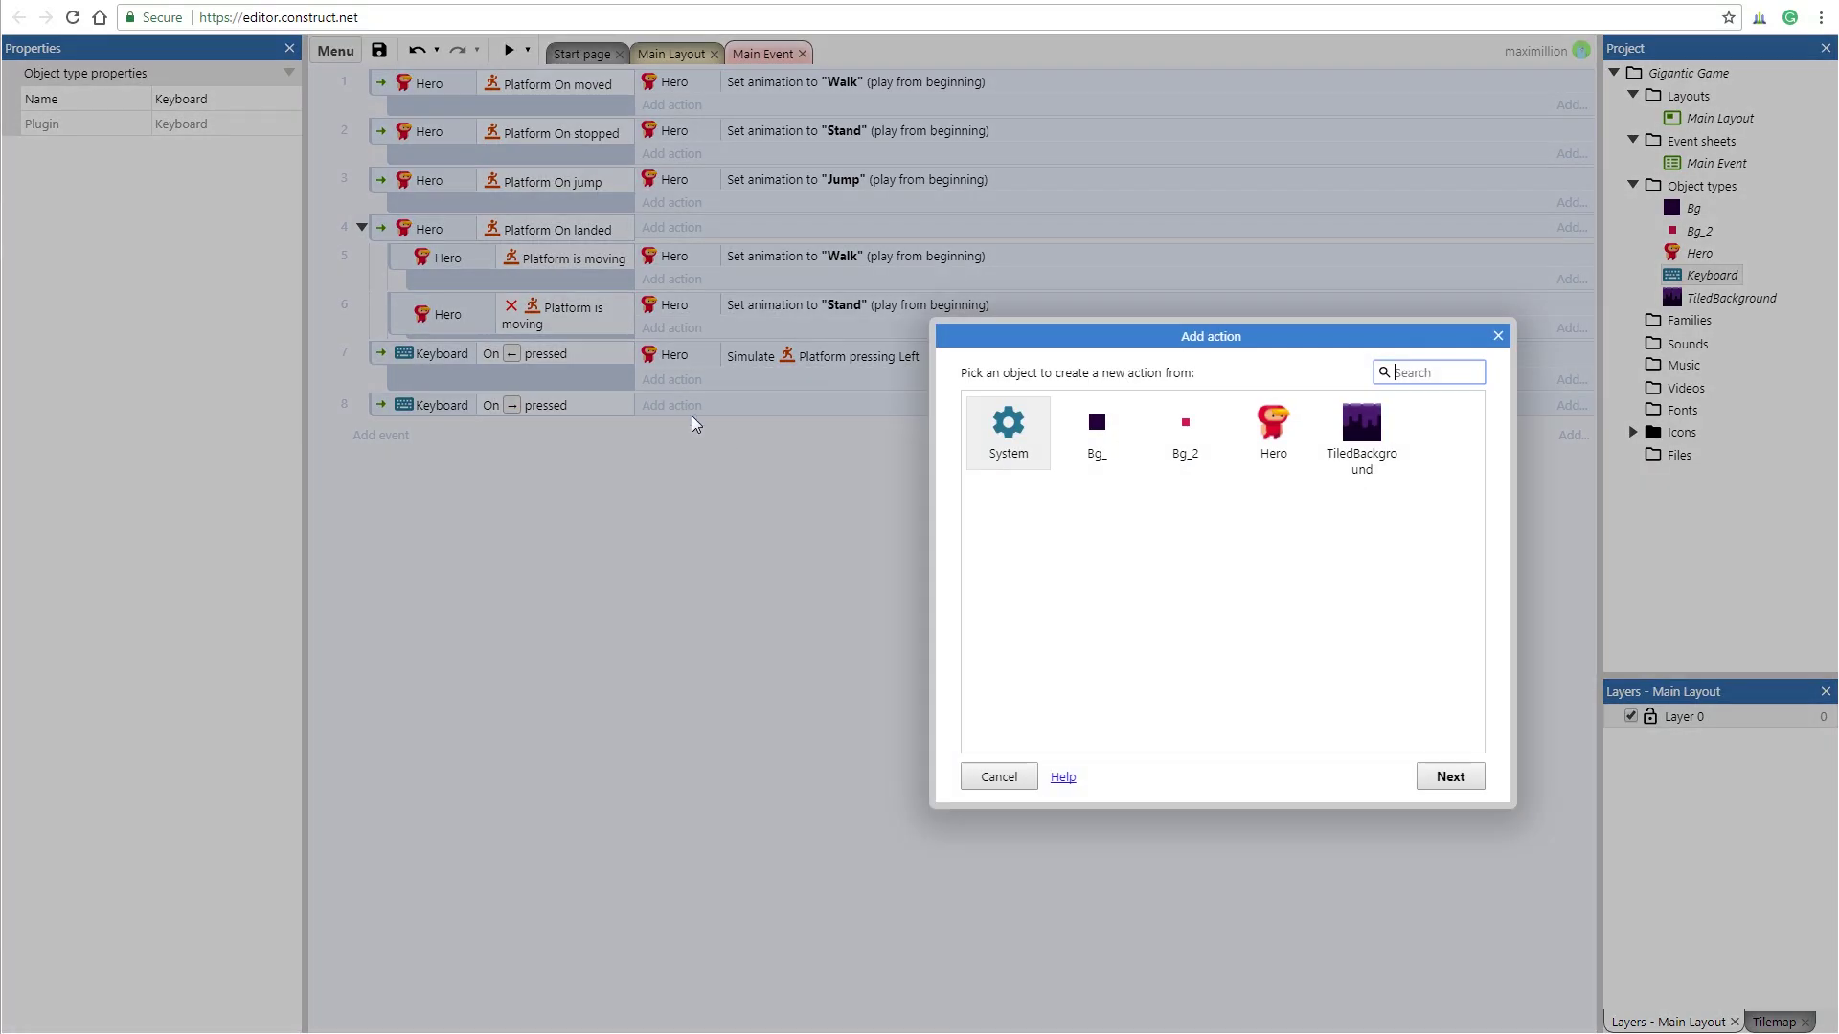
pyautogui.doubleClick(1292, 461)
pyautogui.moveTo(1476, 458); pyautogui.dragTo(1476, 599)
pyautogui.doubleClick(1057, 670)
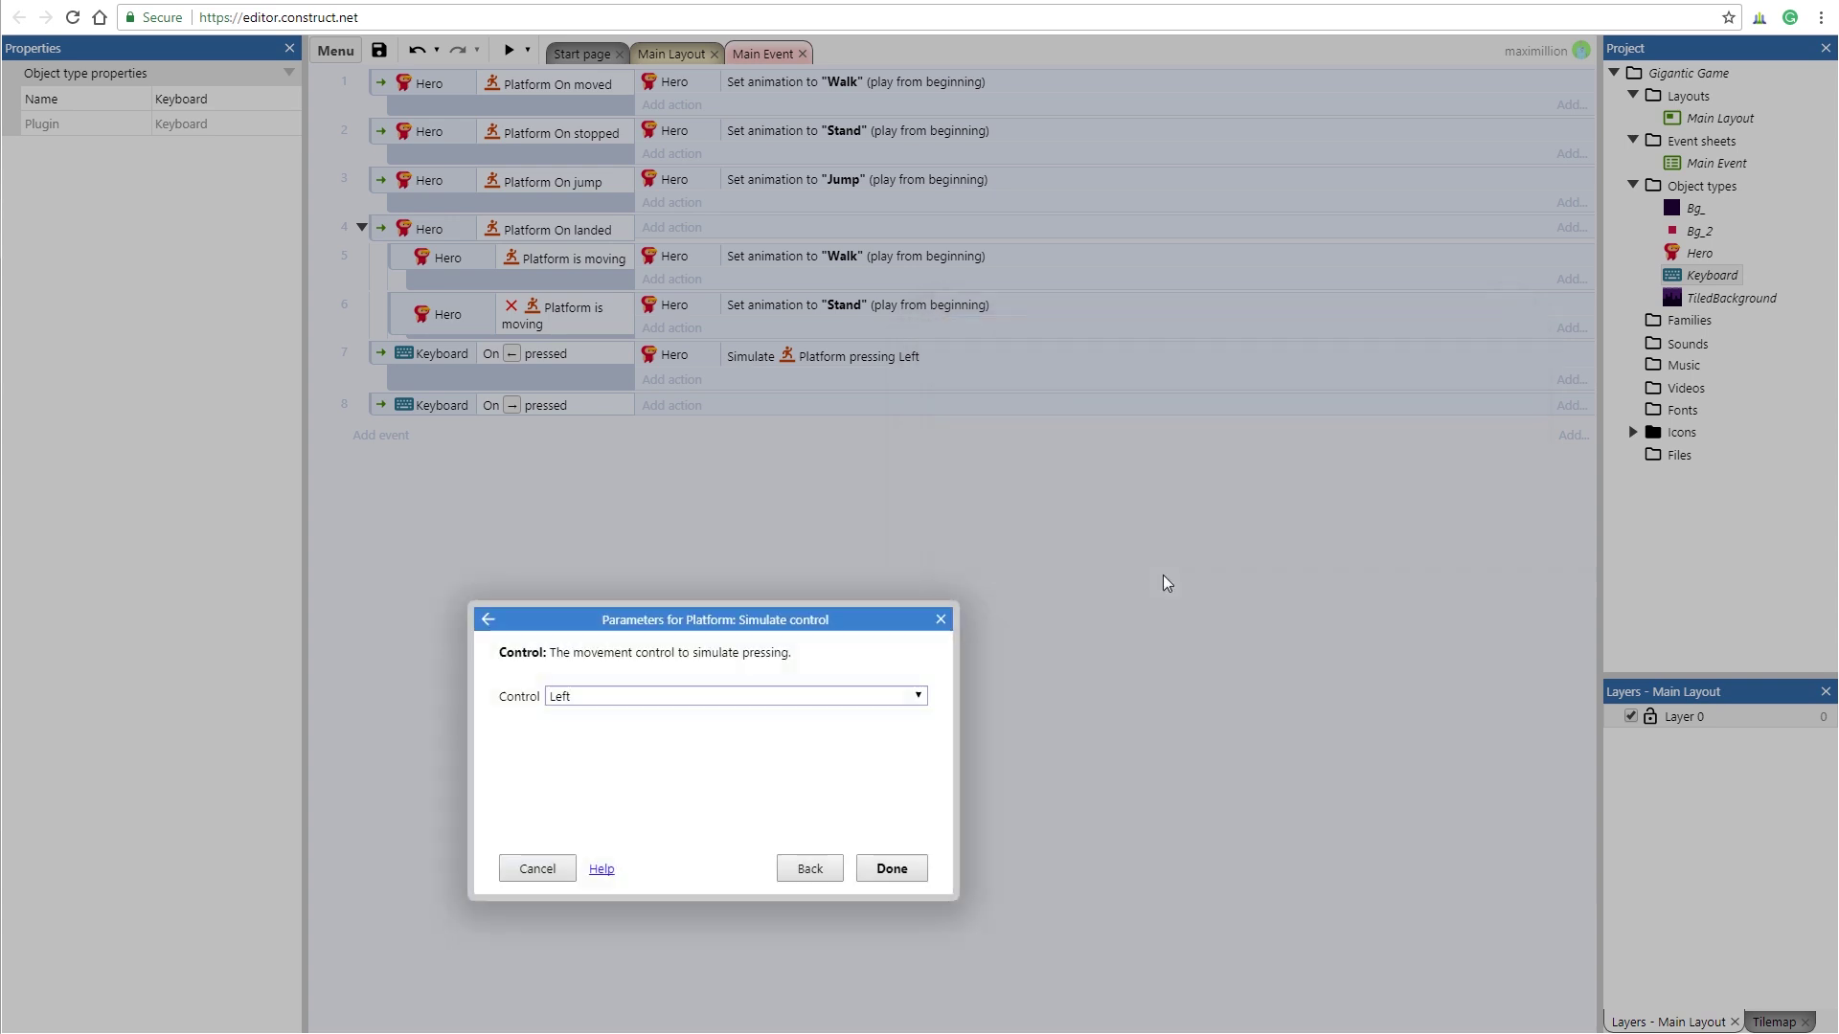
pyautogui.click(701, 691)
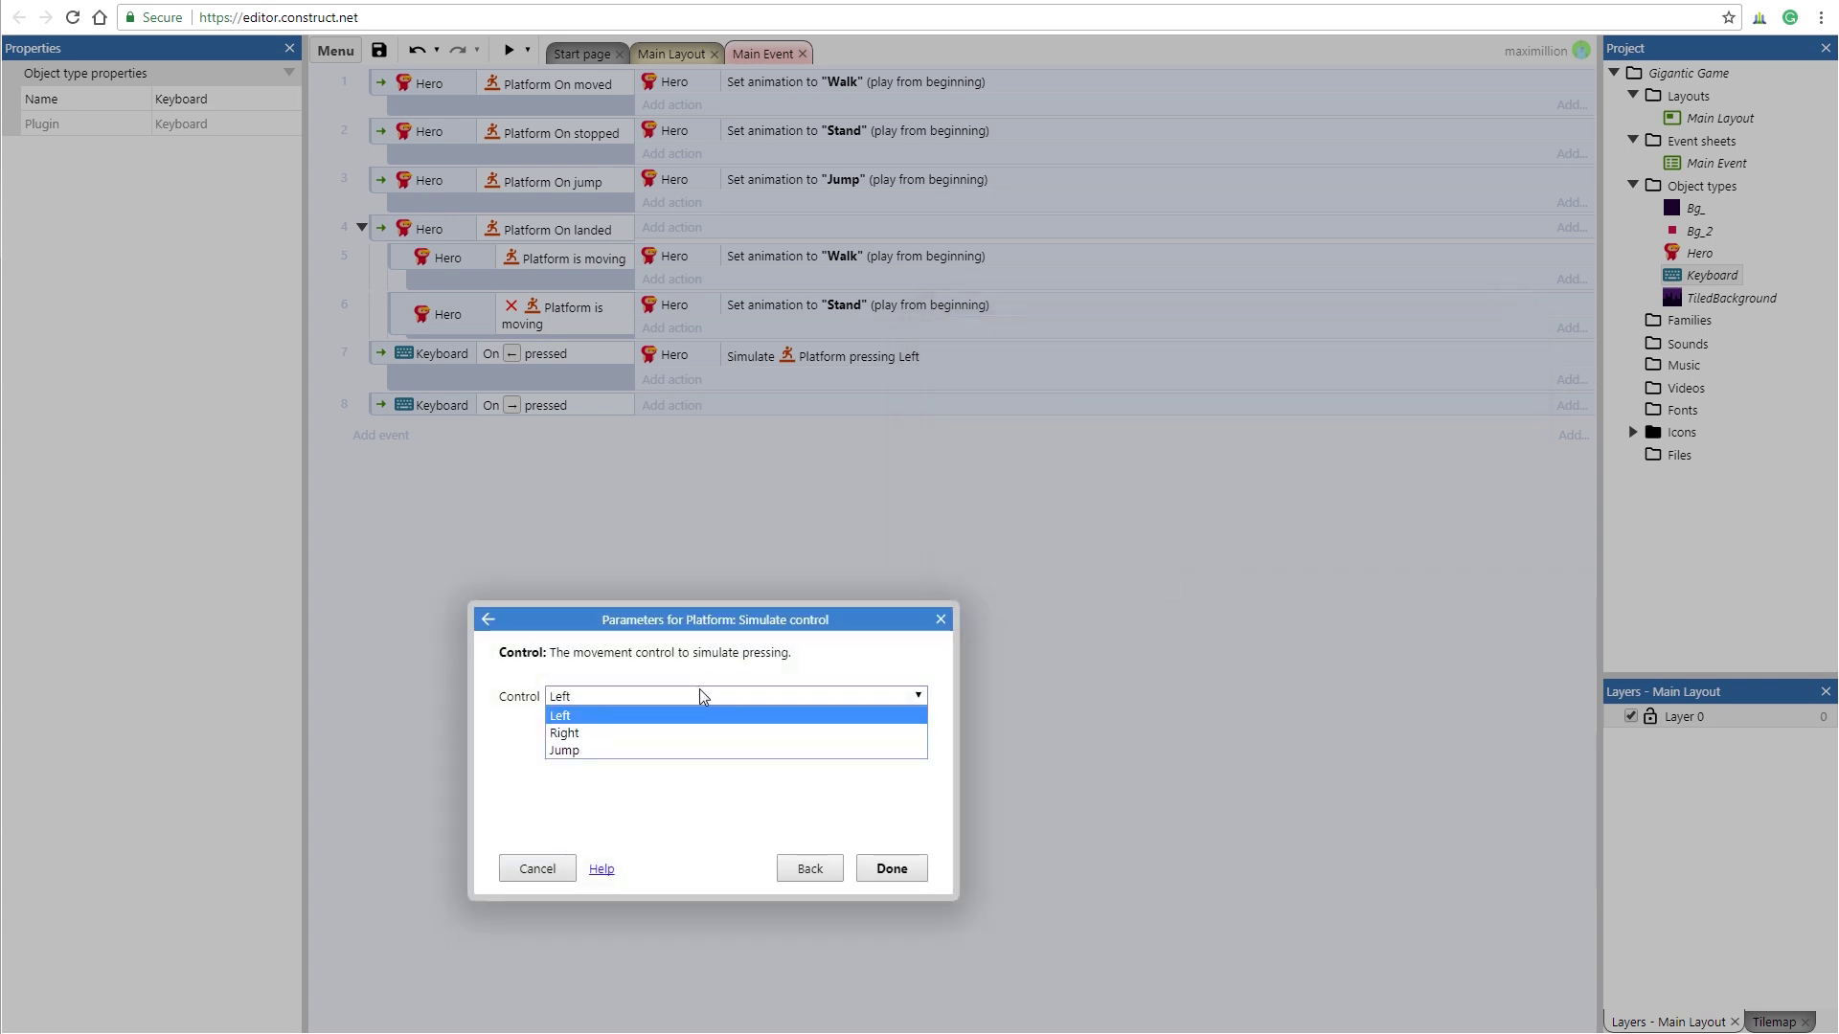
pyautogui.click(591, 733)
pyautogui.click(892, 872)
# - Add a Keyboard On key pressed event for the Up arrow below the Right arrow event
pyautogui.click(402, 469)
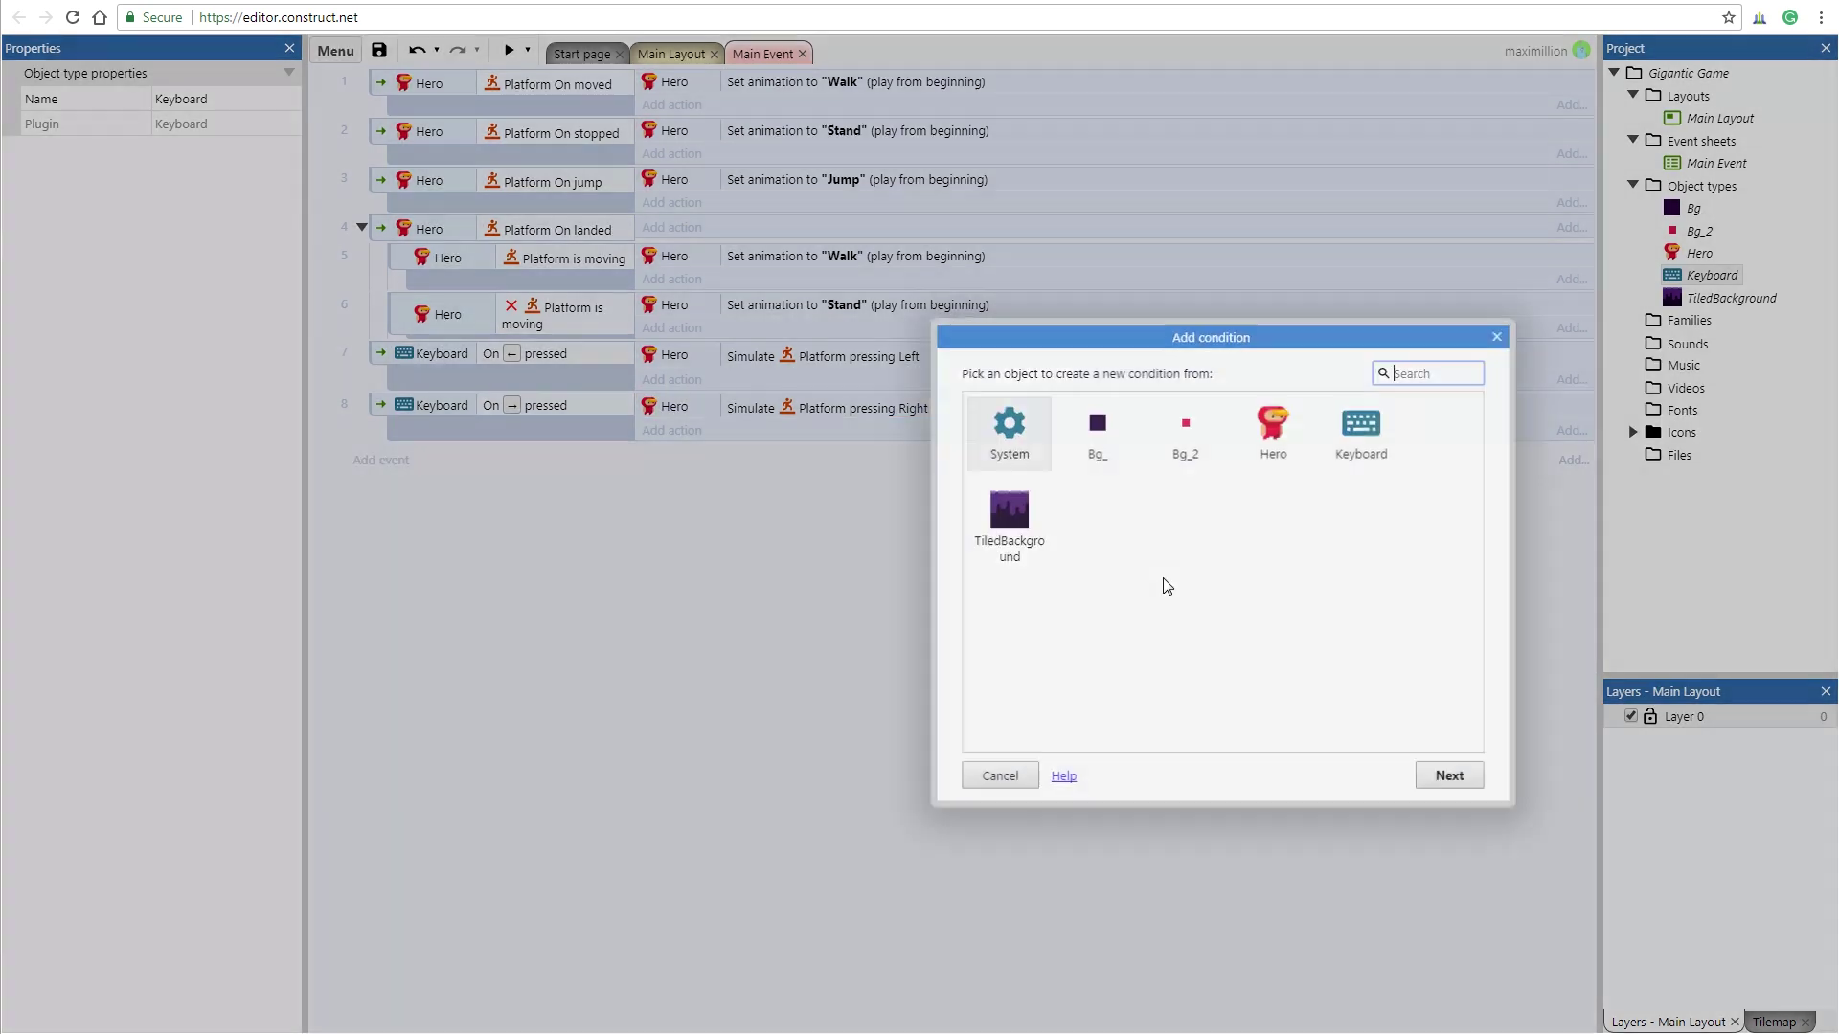
pyautogui.doubleClick(1379, 436)
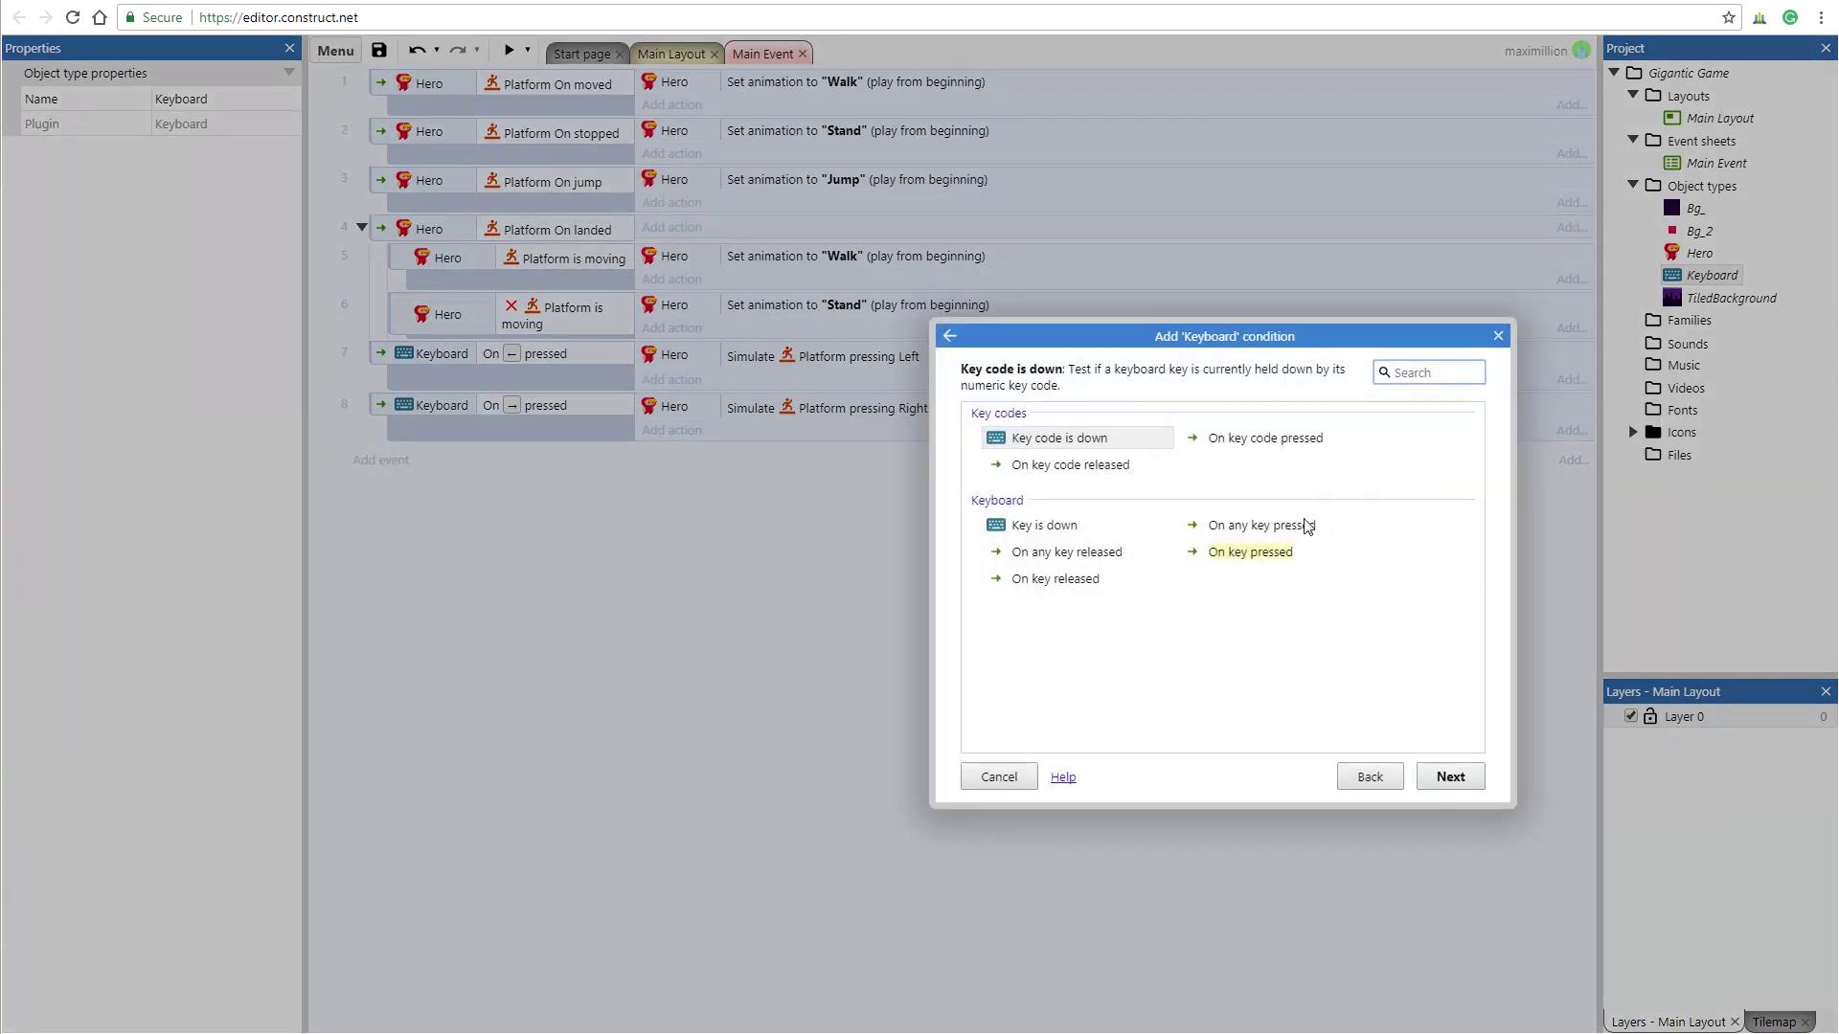
pyautogui.doubleClick(1248, 554)
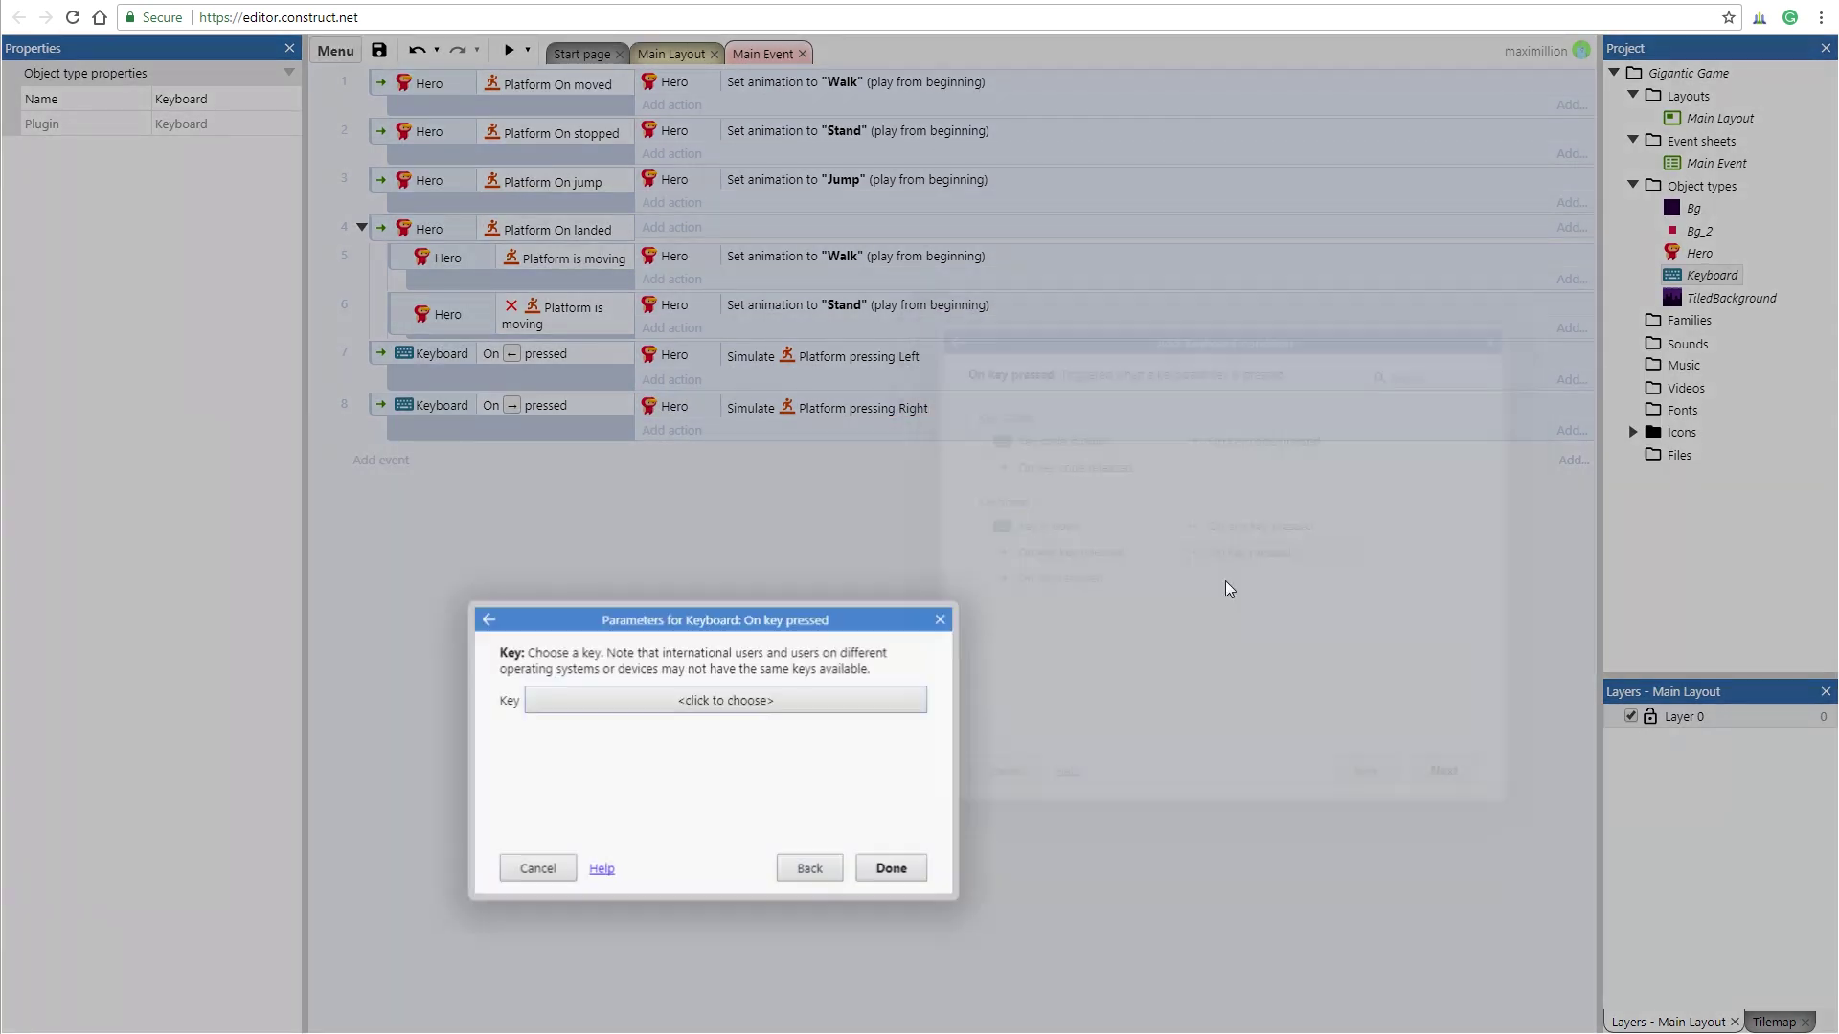
pyautogui.click(710, 702)
pyautogui.press('Up')
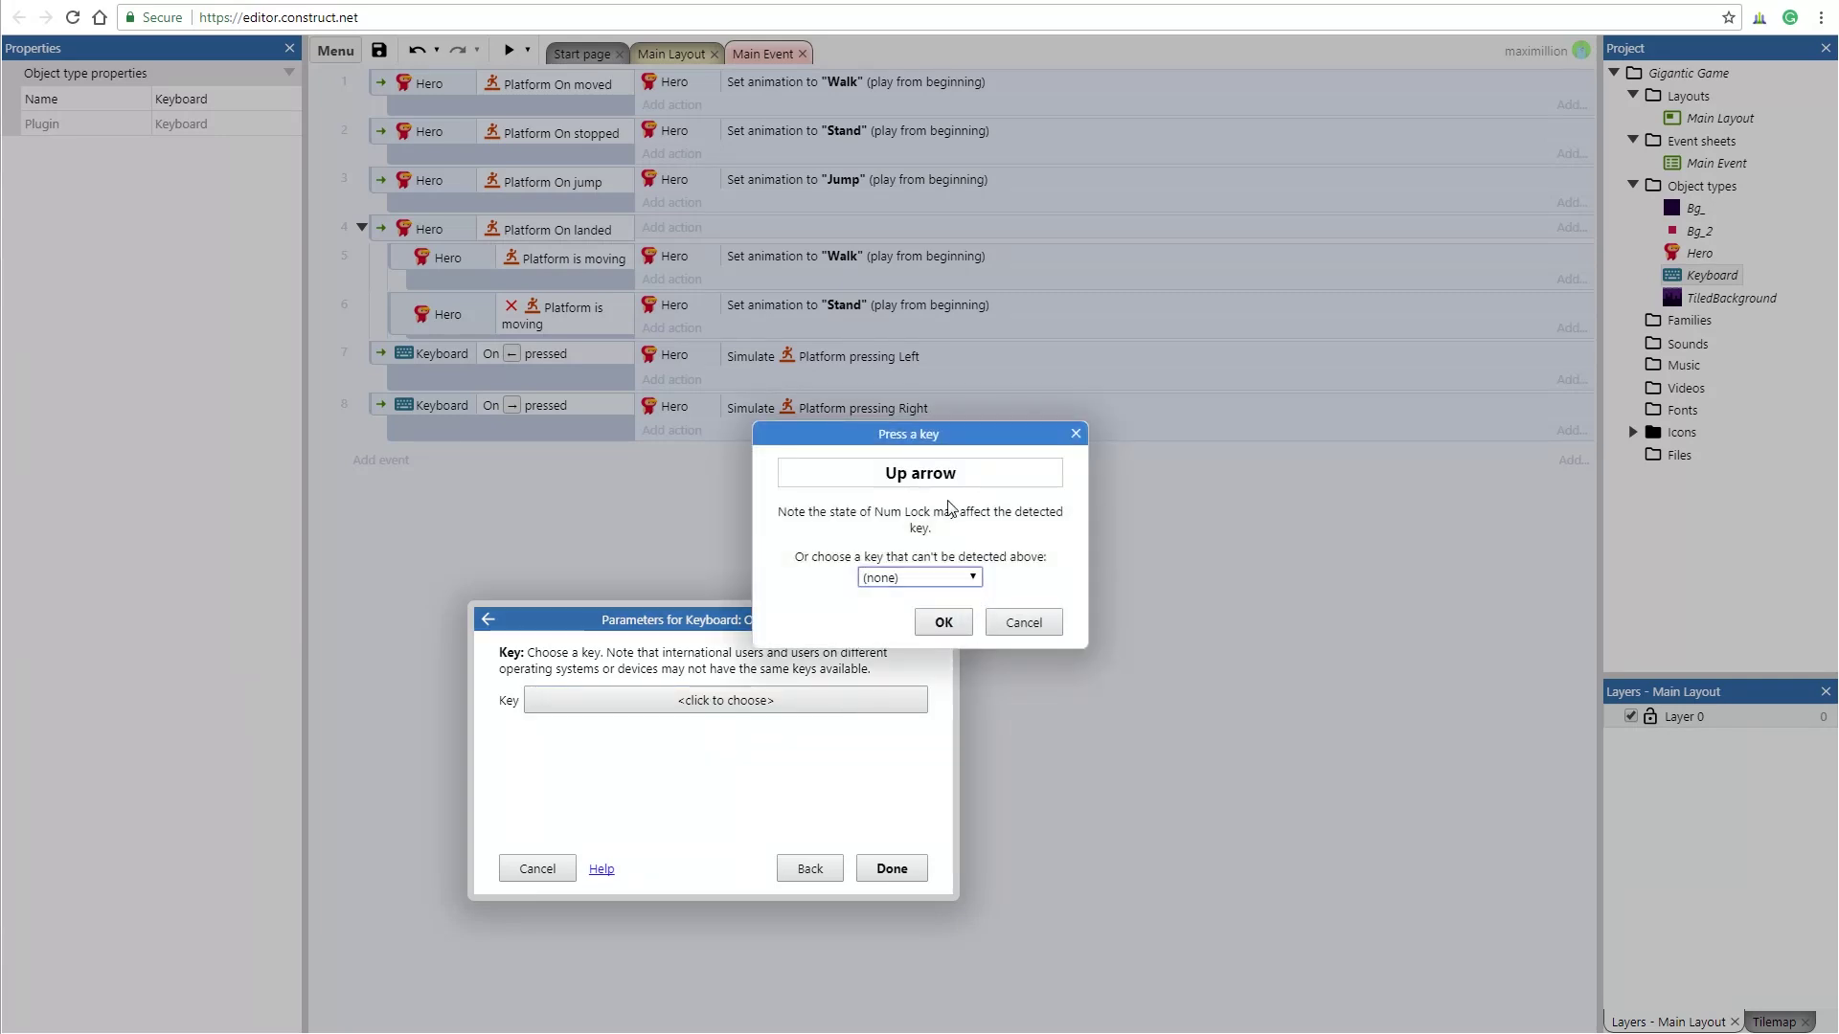
pyautogui.click(943, 622)
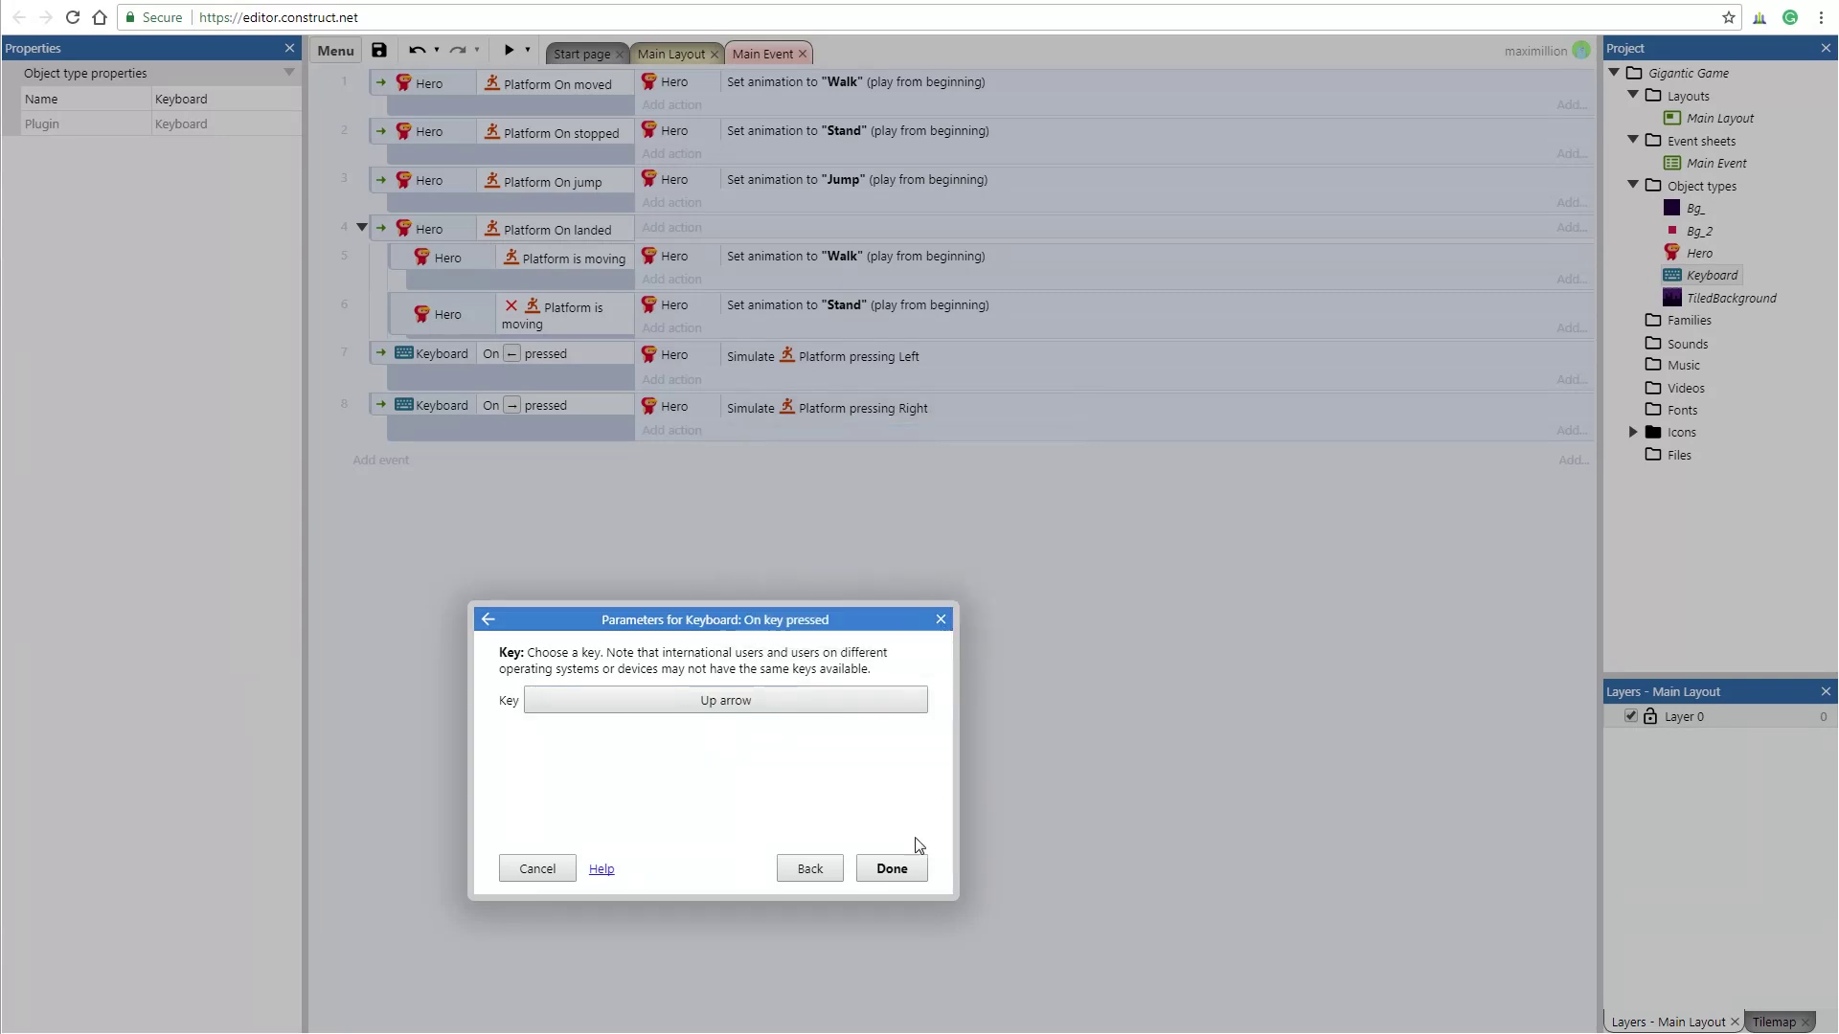
pyautogui.click(890, 868)
# - Add a Hero Platform Simulate control action set to Jump to the Up arrow event
pyautogui.click(673, 459)
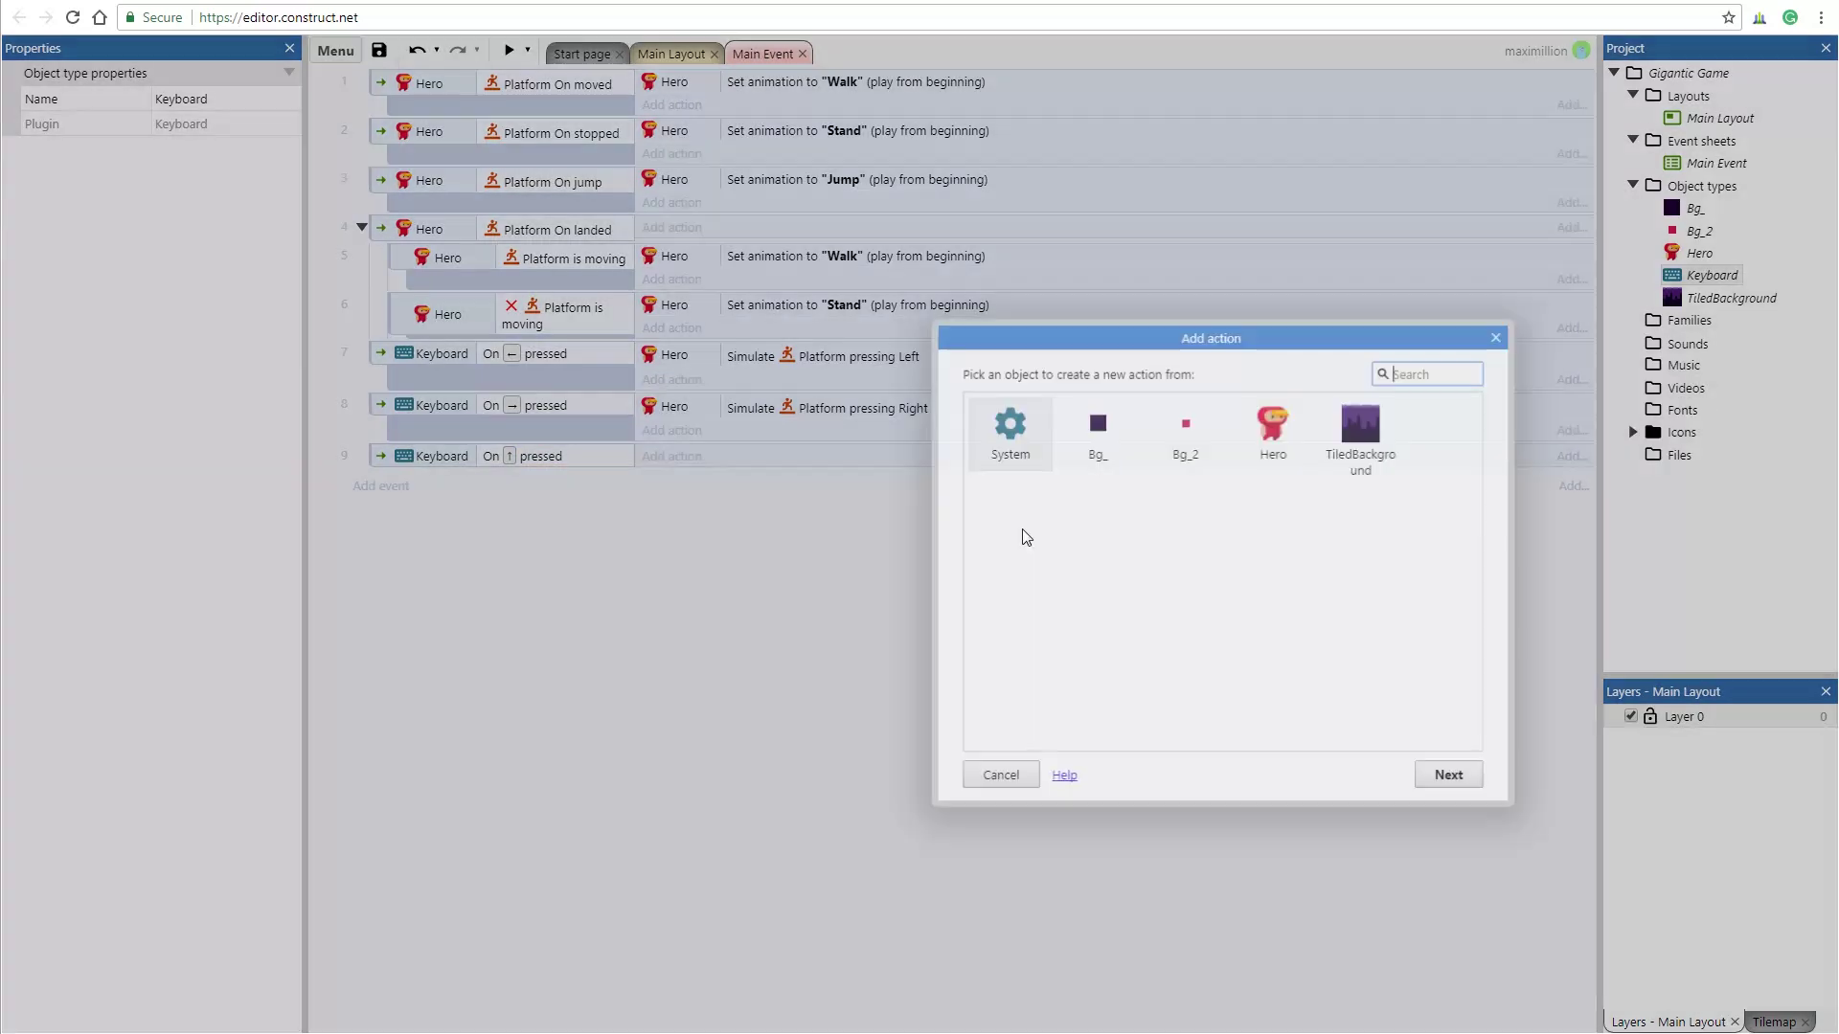
pyautogui.doubleClick(1275, 439)
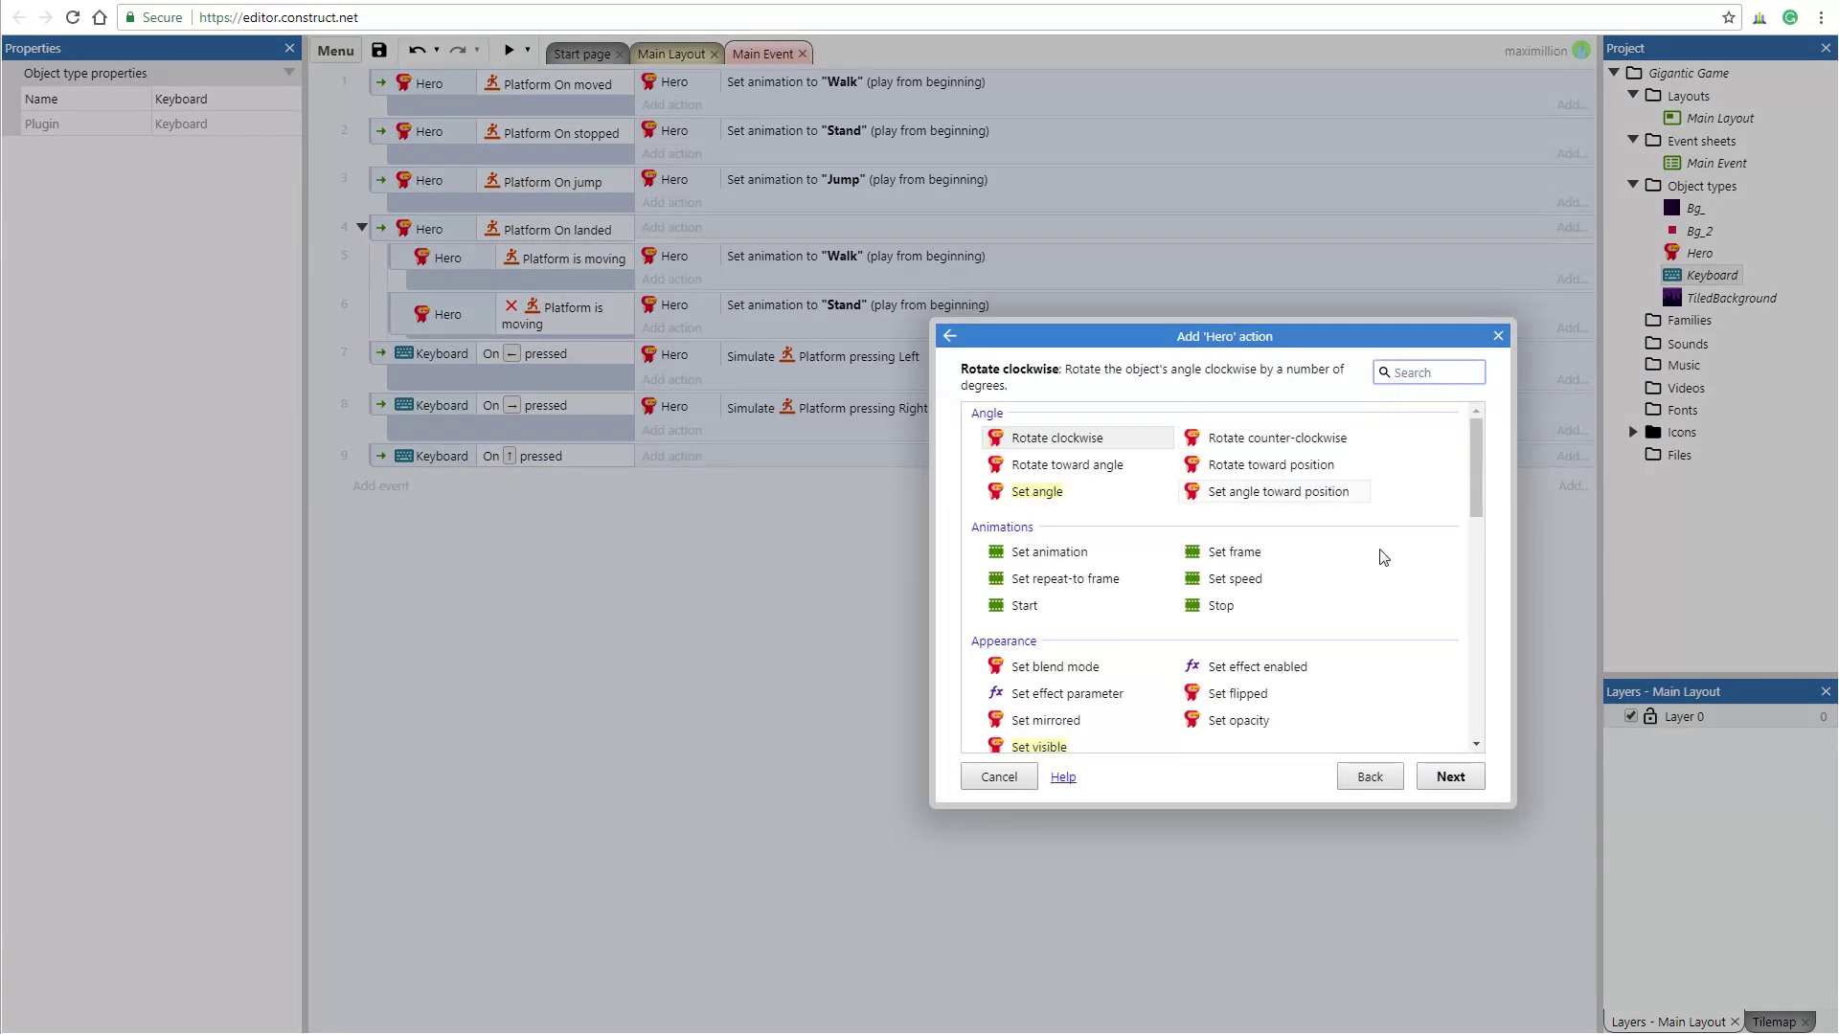
pyautogui.moveTo(1475, 453); pyautogui.dragTo(1475, 613)
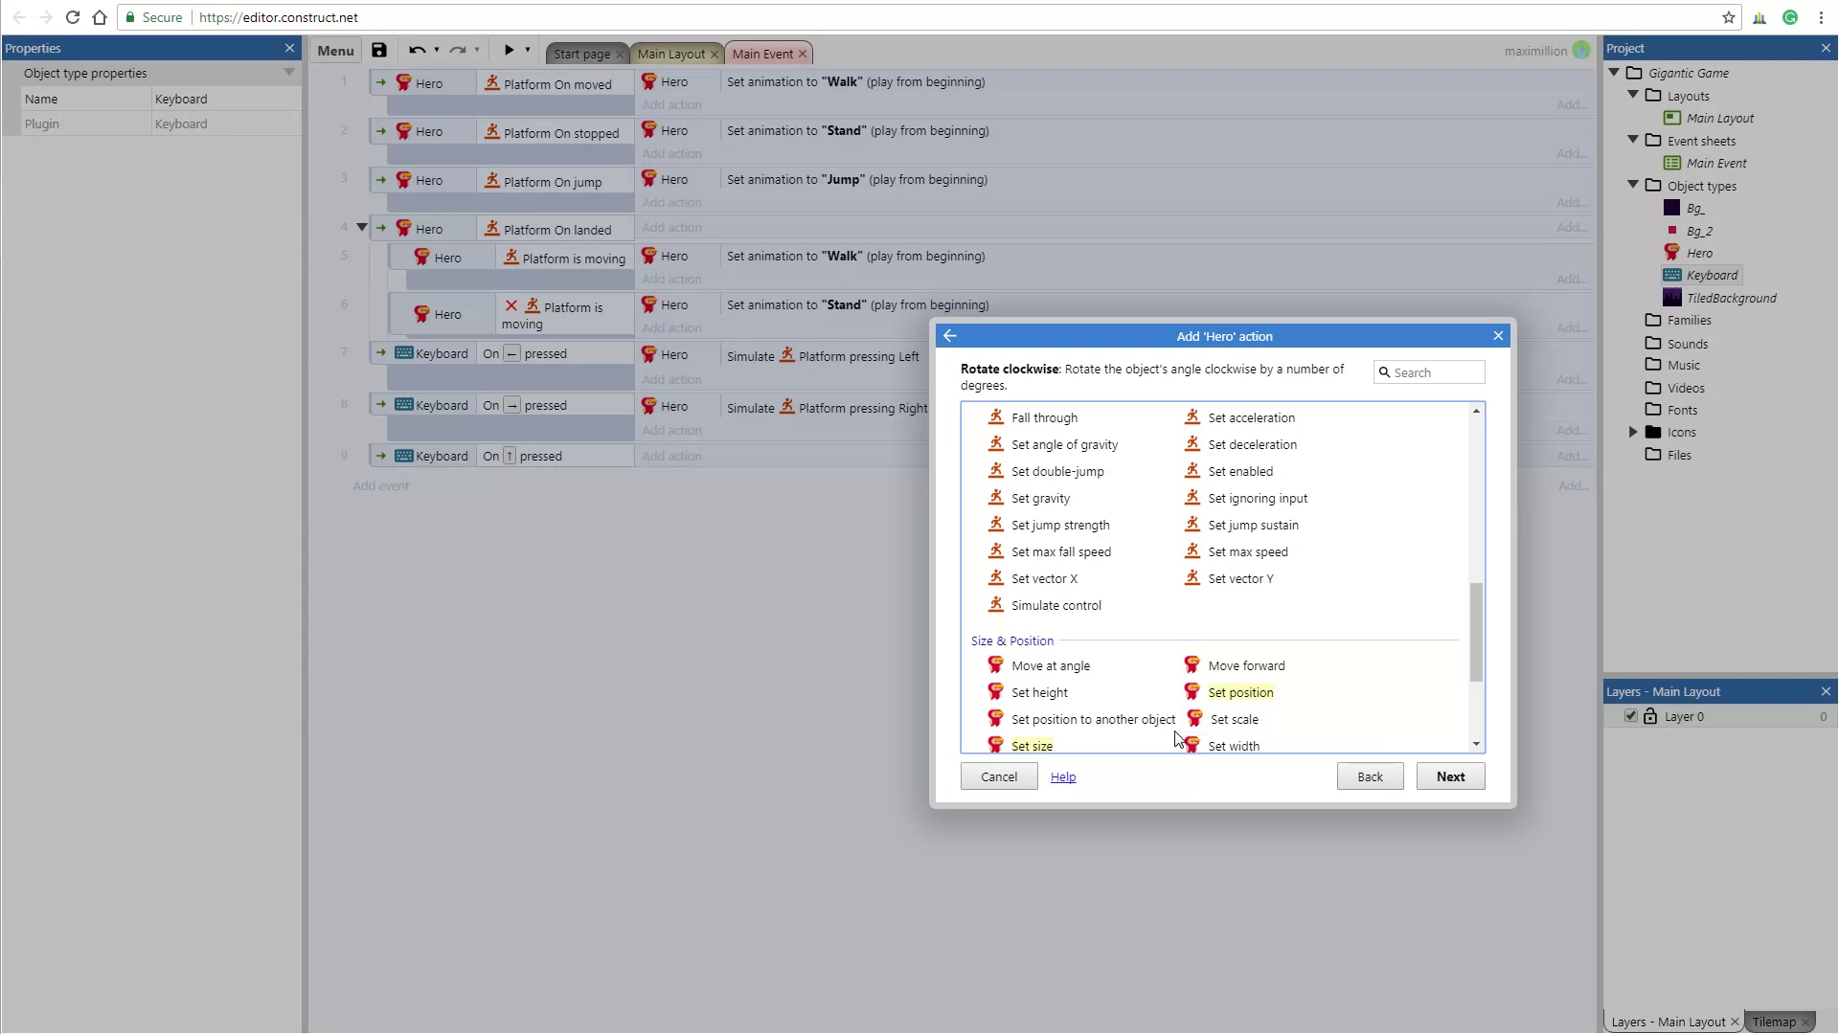
pyautogui.doubleClick(1054, 605)
pyautogui.click(677, 696)
pyautogui.click(618, 750)
pyautogui.click(890, 868)
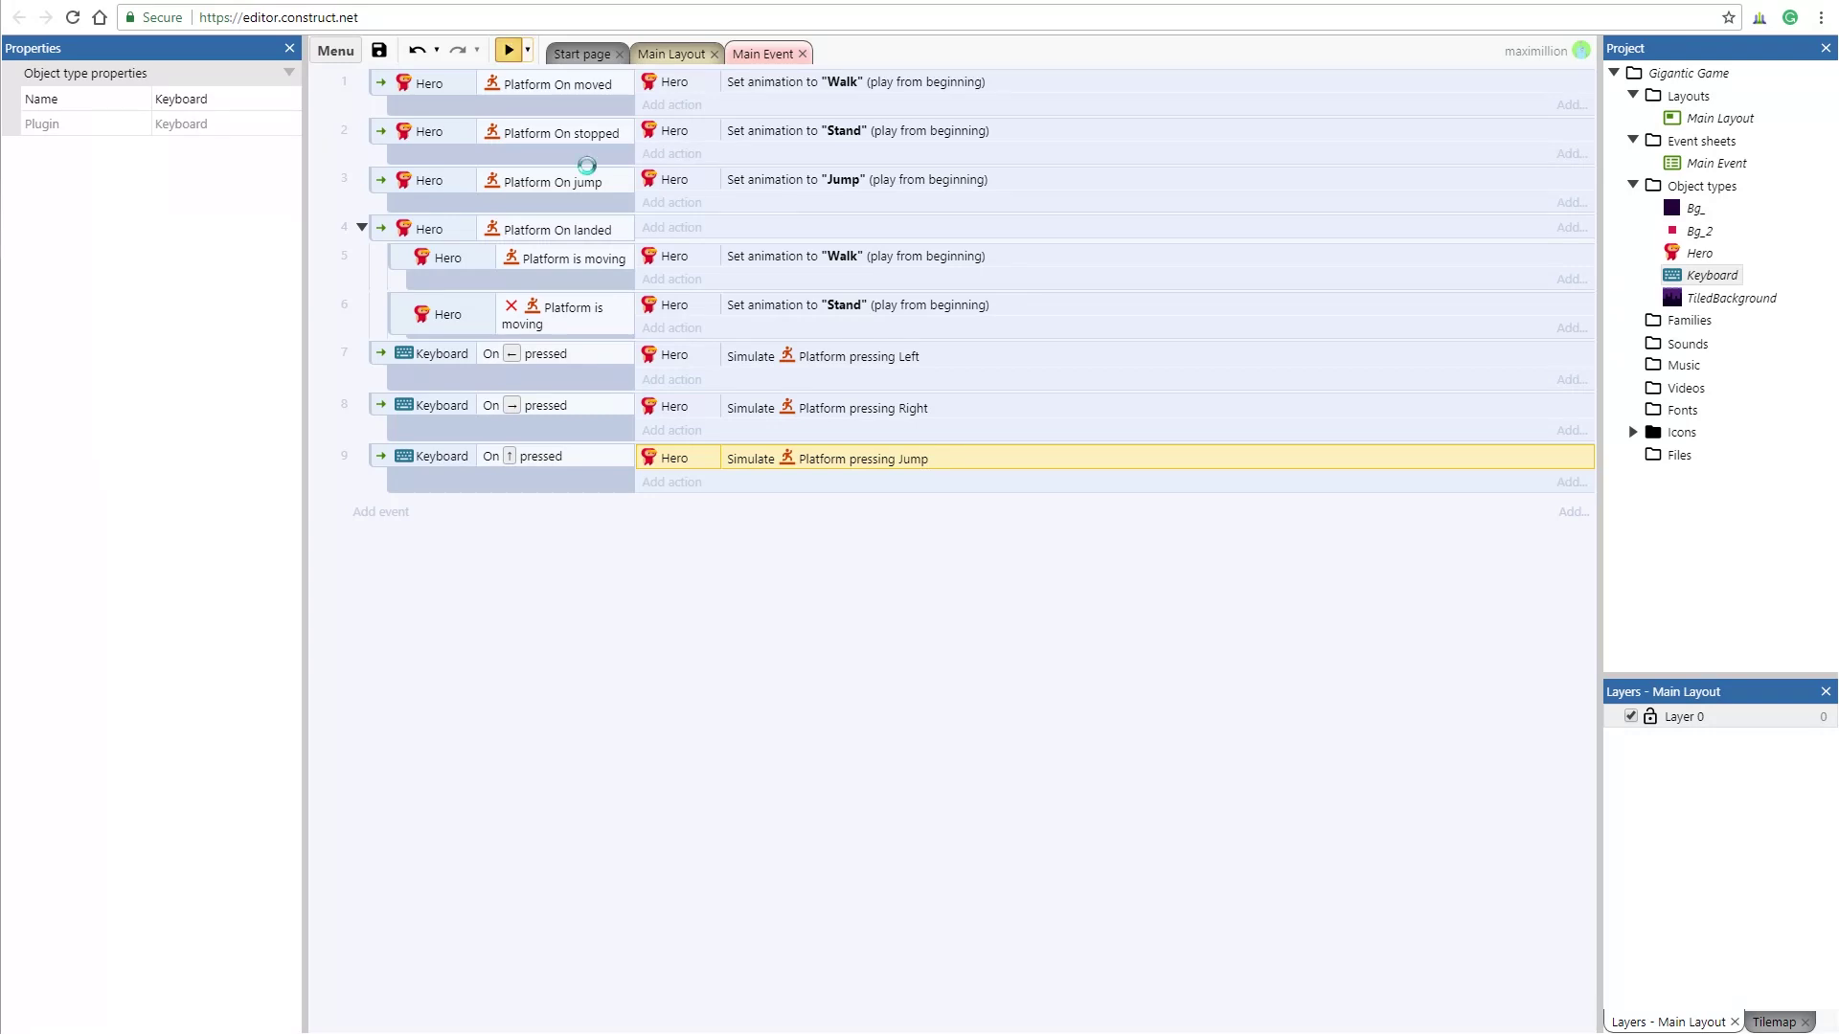
# - Run the game preview, test the hero's walking in both directions and jumping with the keyboard events, and close the preview
pyautogui.press('Right')
pyautogui.press('Left')
pyautogui.press('space')
pyautogui.press('Right')
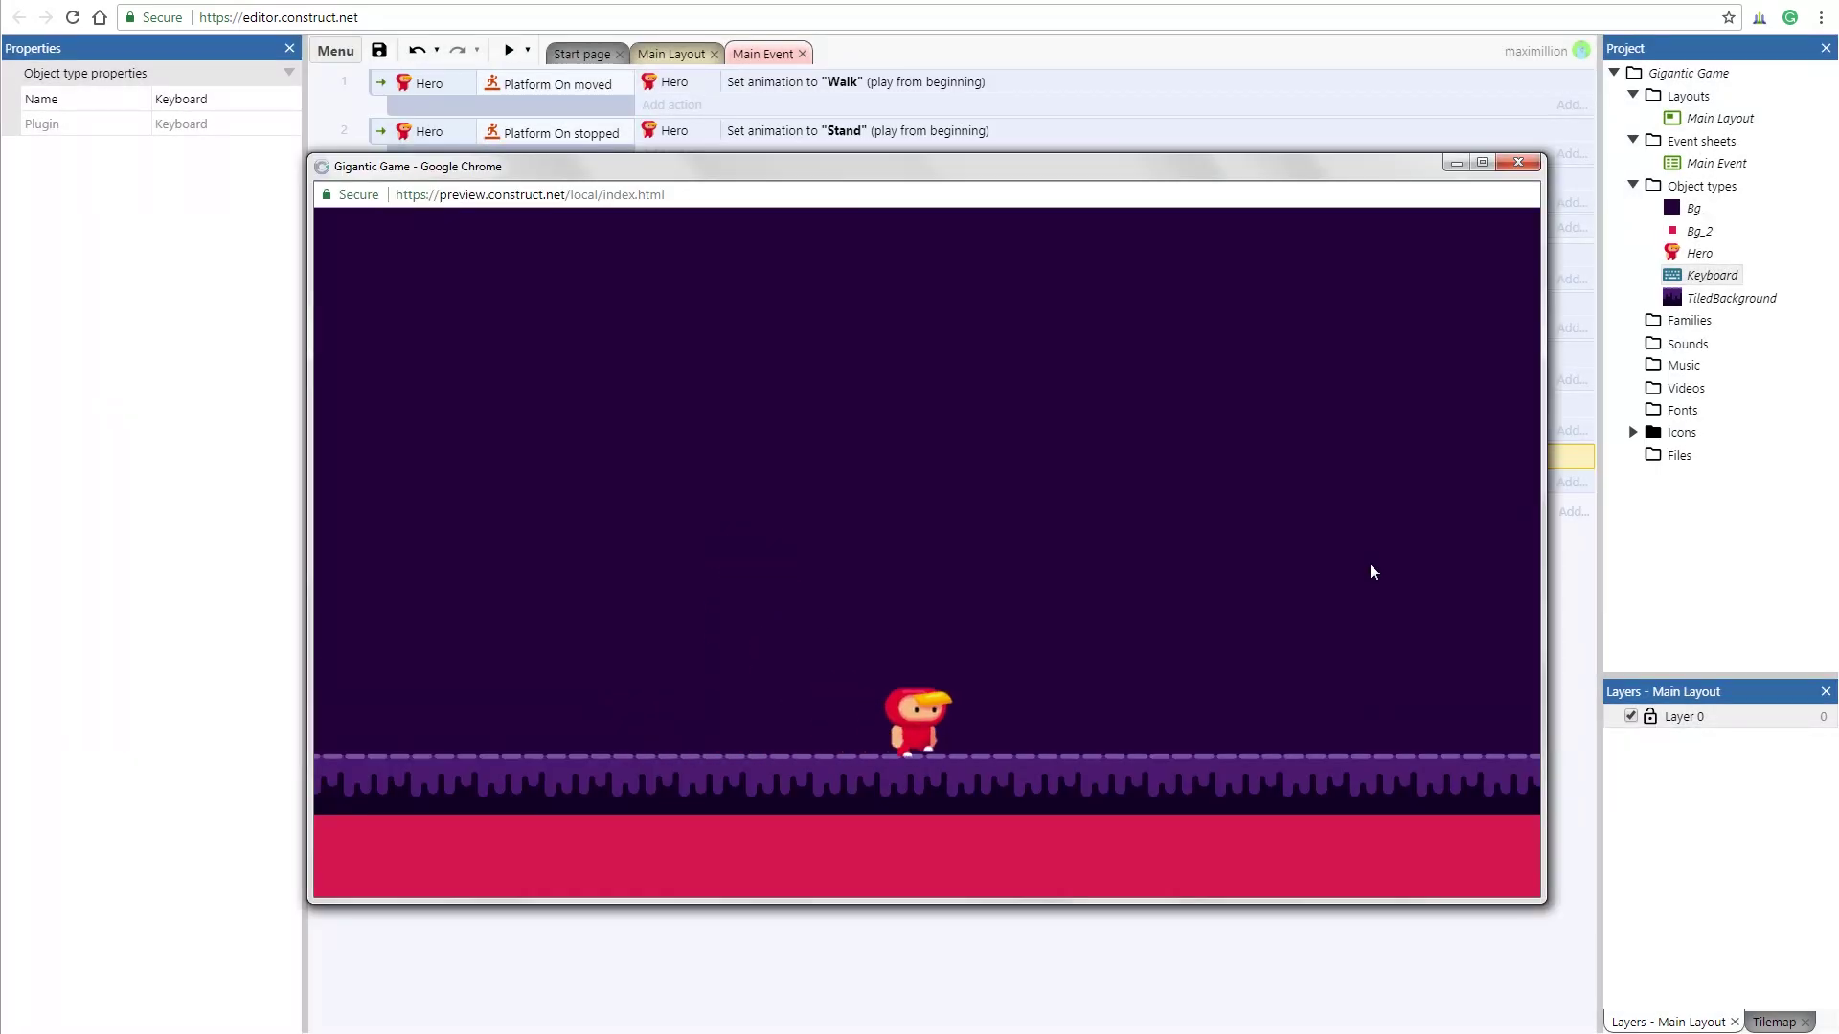
pyautogui.press('Left')
pyautogui.press('Right')
pyautogui.press('space')
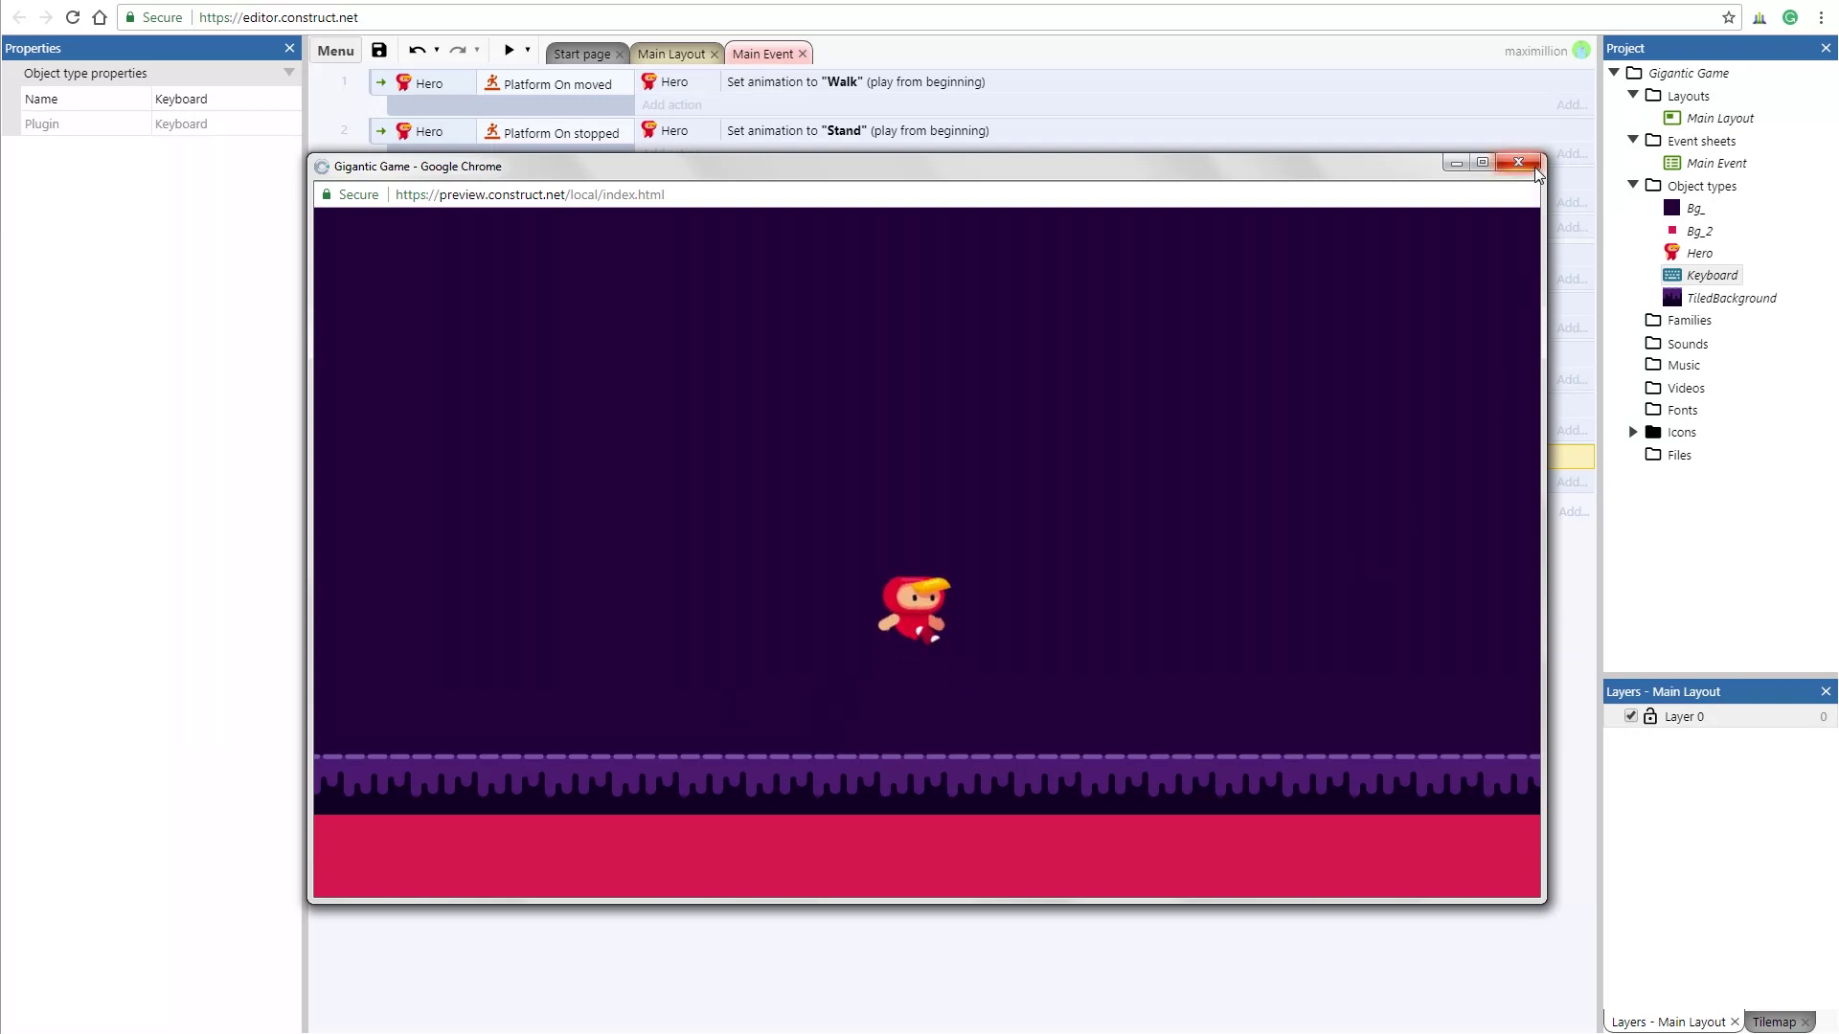
pyautogui.press('Left')
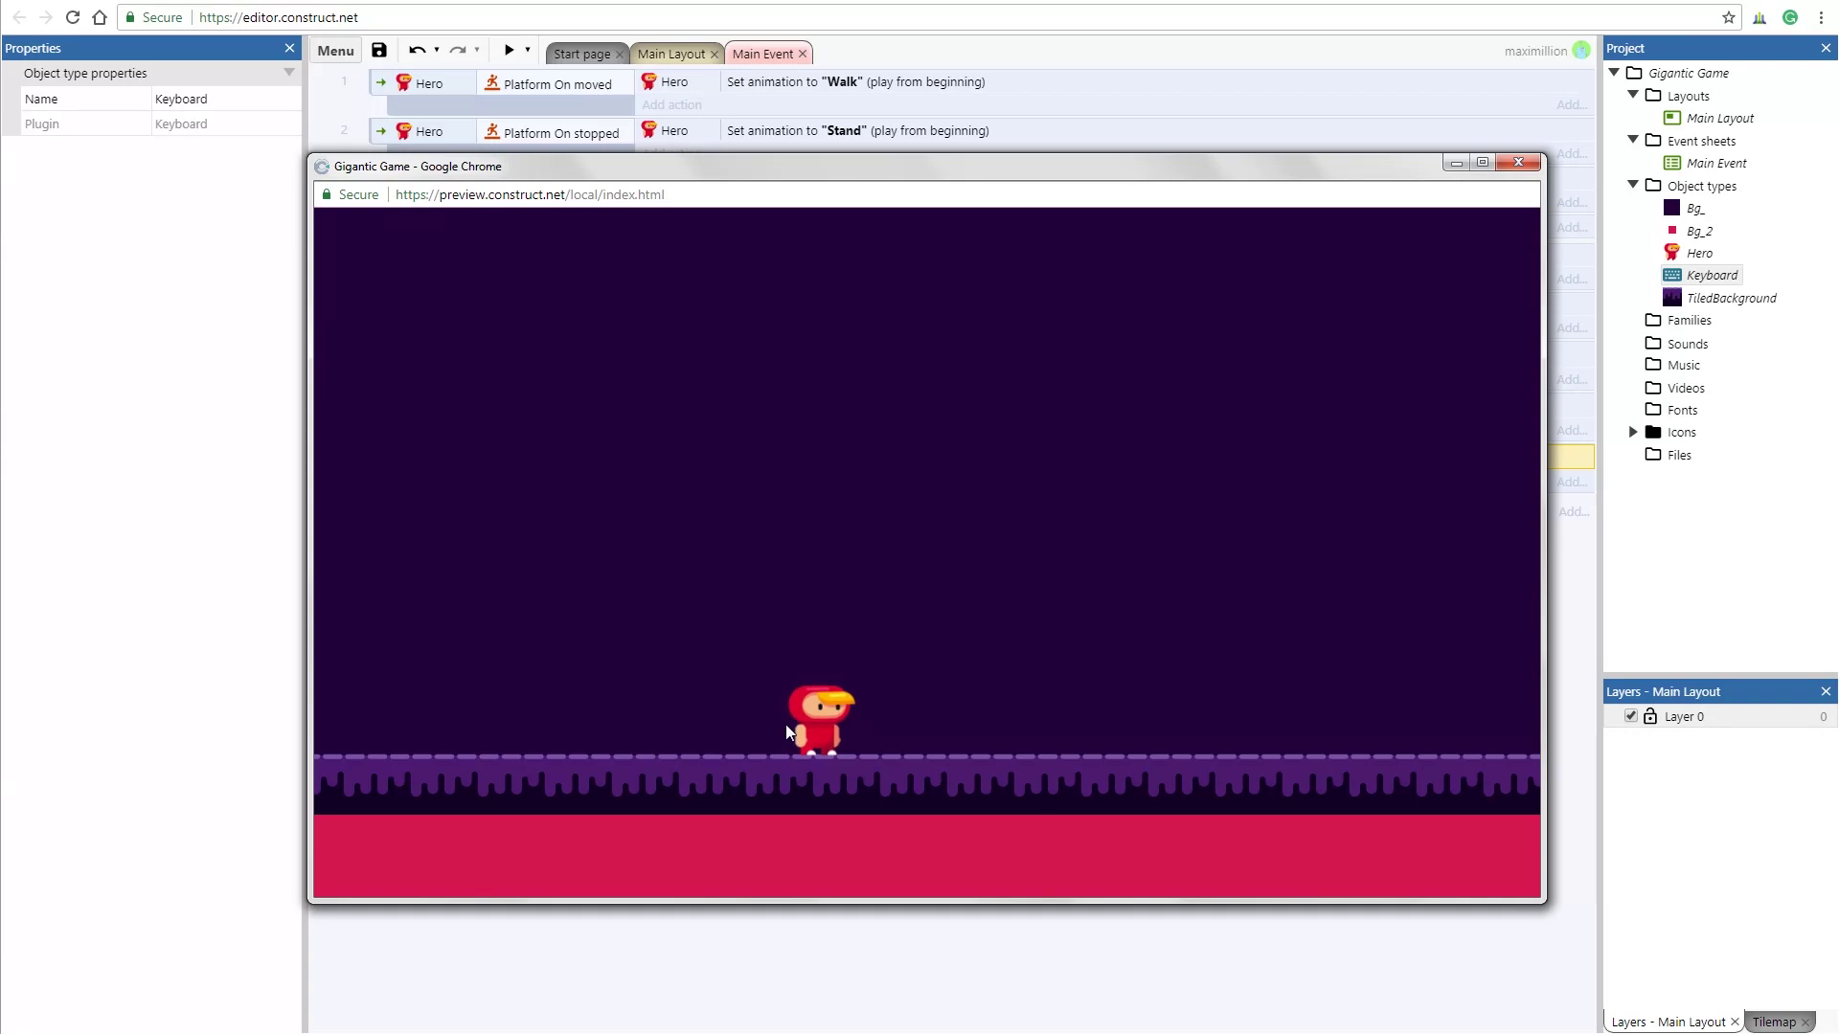
pyautogui.press('Left')
pyautogui.click(1519, 163)
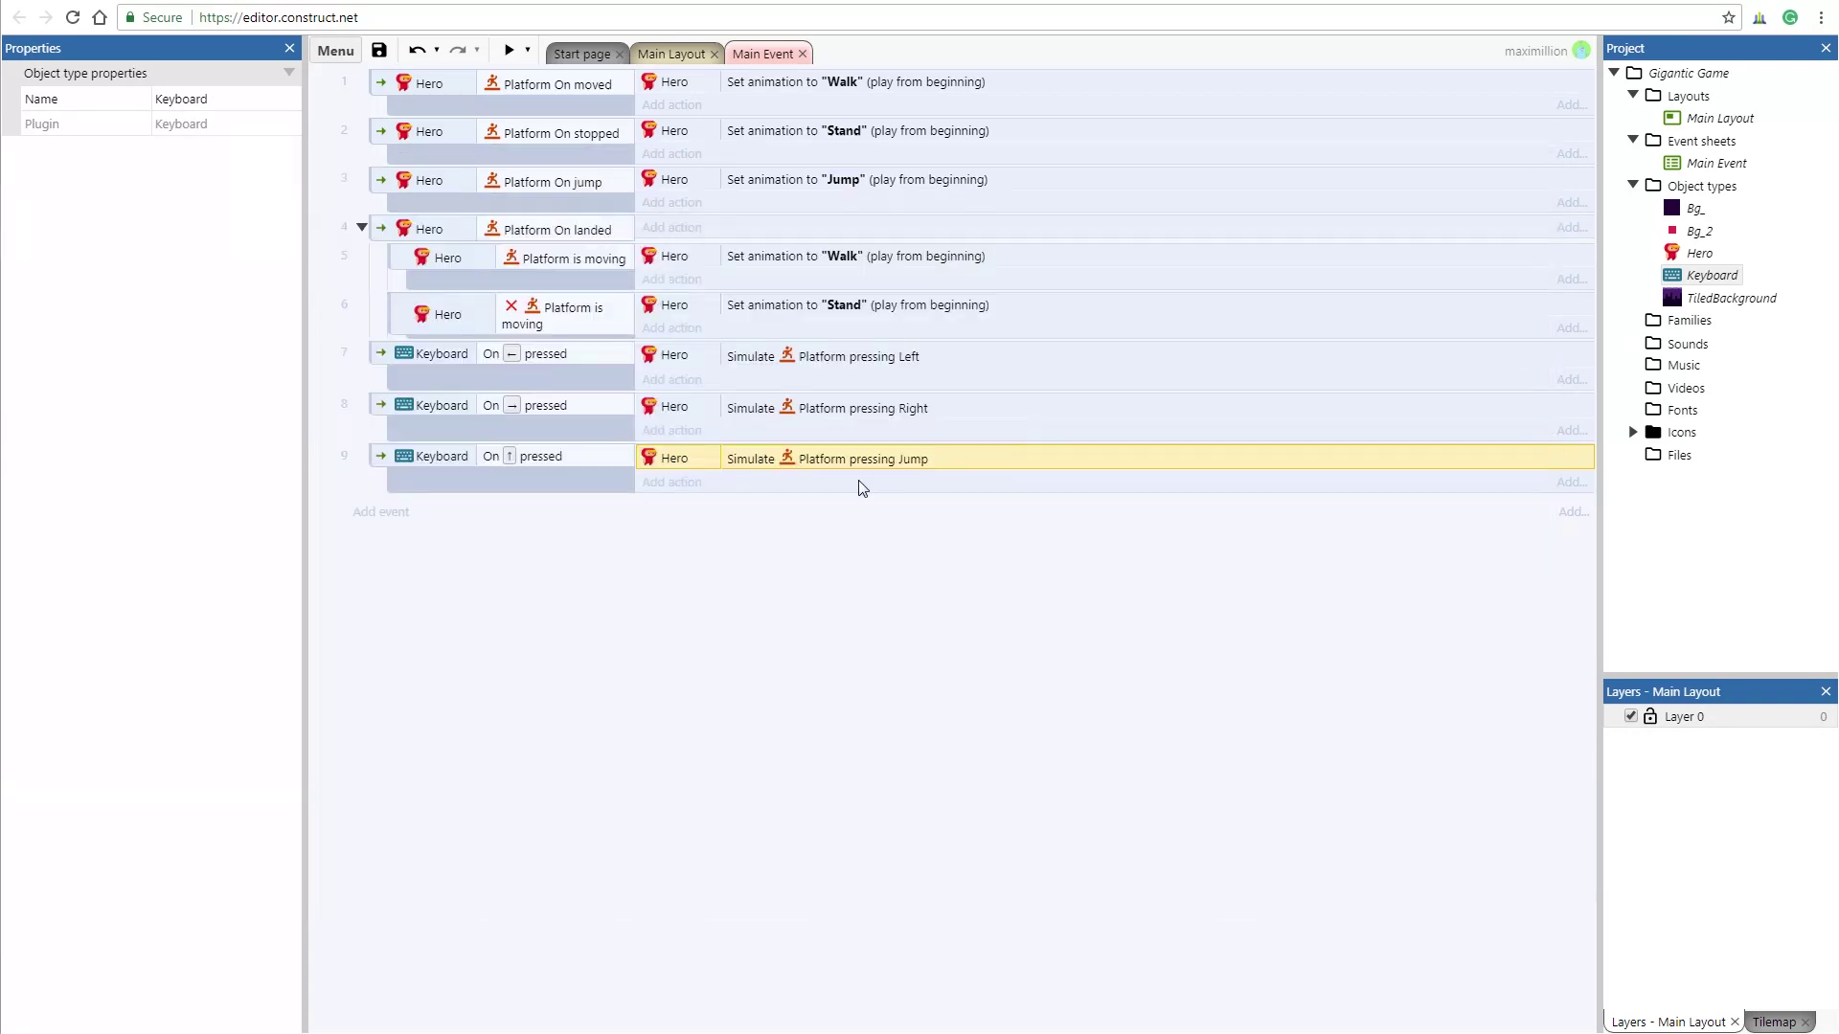
# - Add a Hero Set mirrored action with the state Mirrored to the Left arrow event
pyautogui.click(685, 380)
pyautogui.doubleClick(1272, 426)
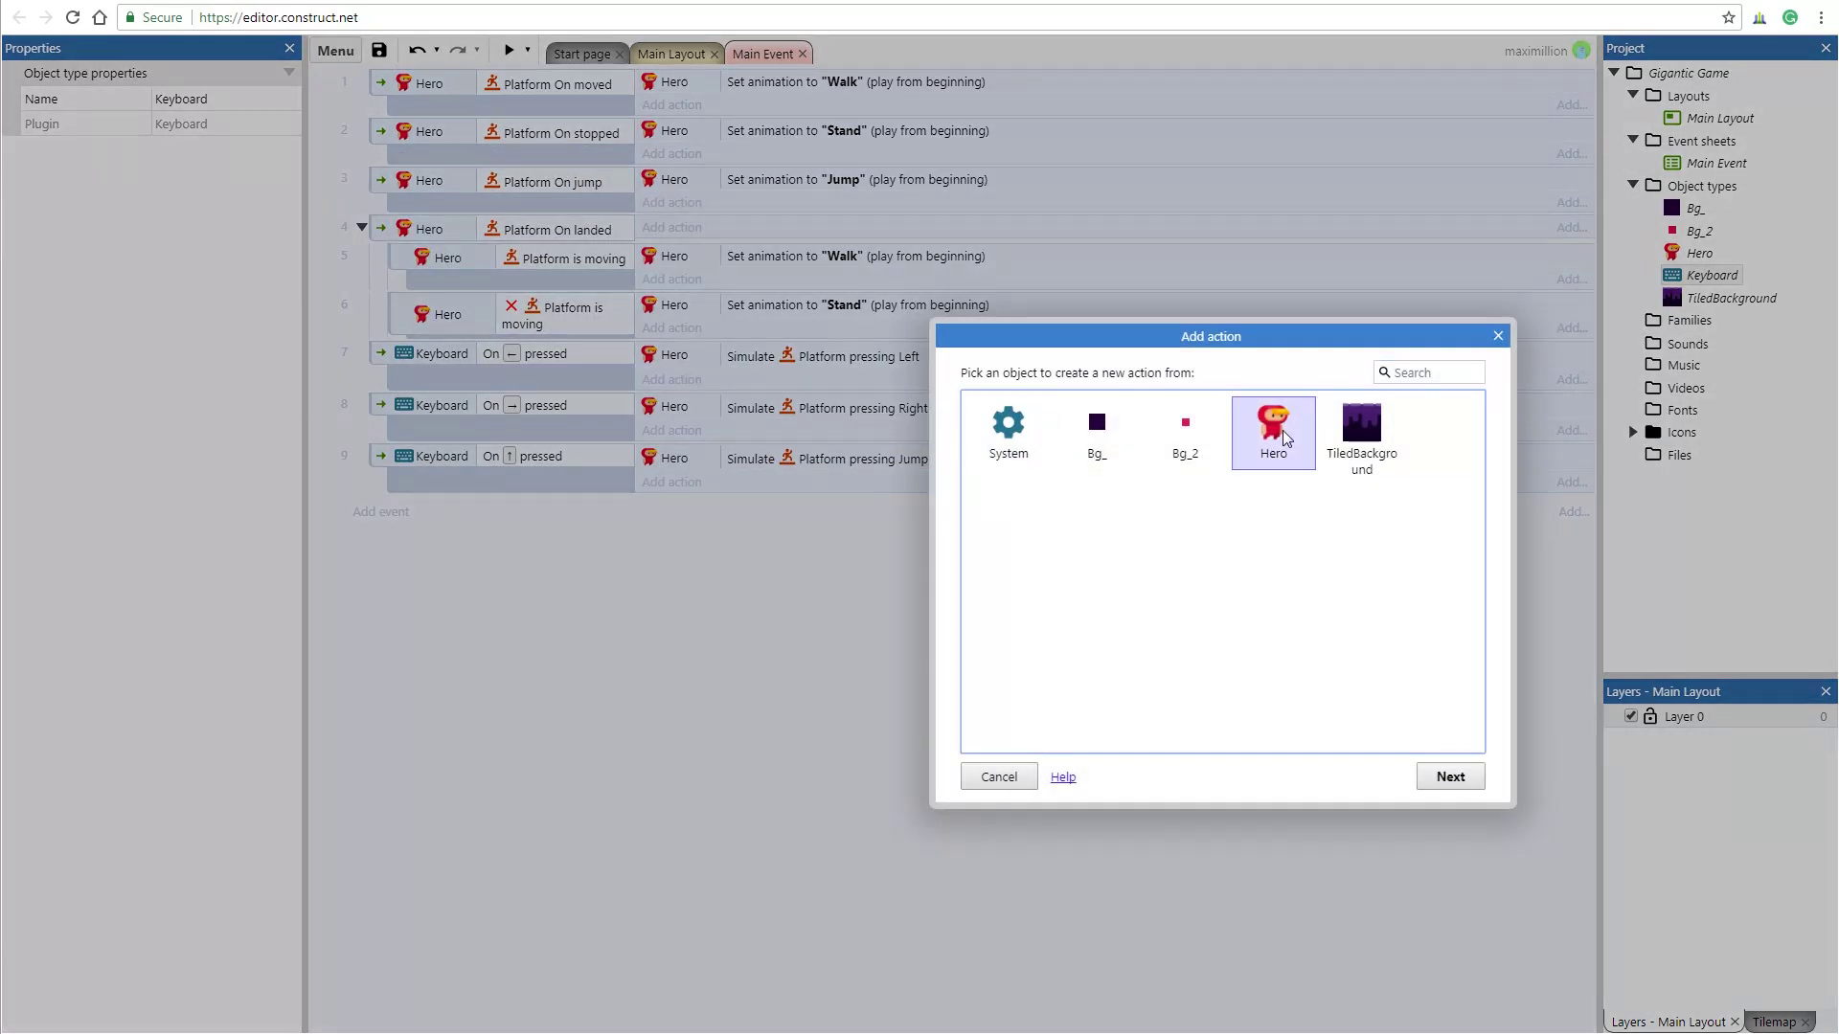
pyautogui.moveTo(1475, 431); pyautogui.dragTo(1475, 506)
pyautogui.click(1065, 517)
pyautogui.doubleClick(1065, 517)
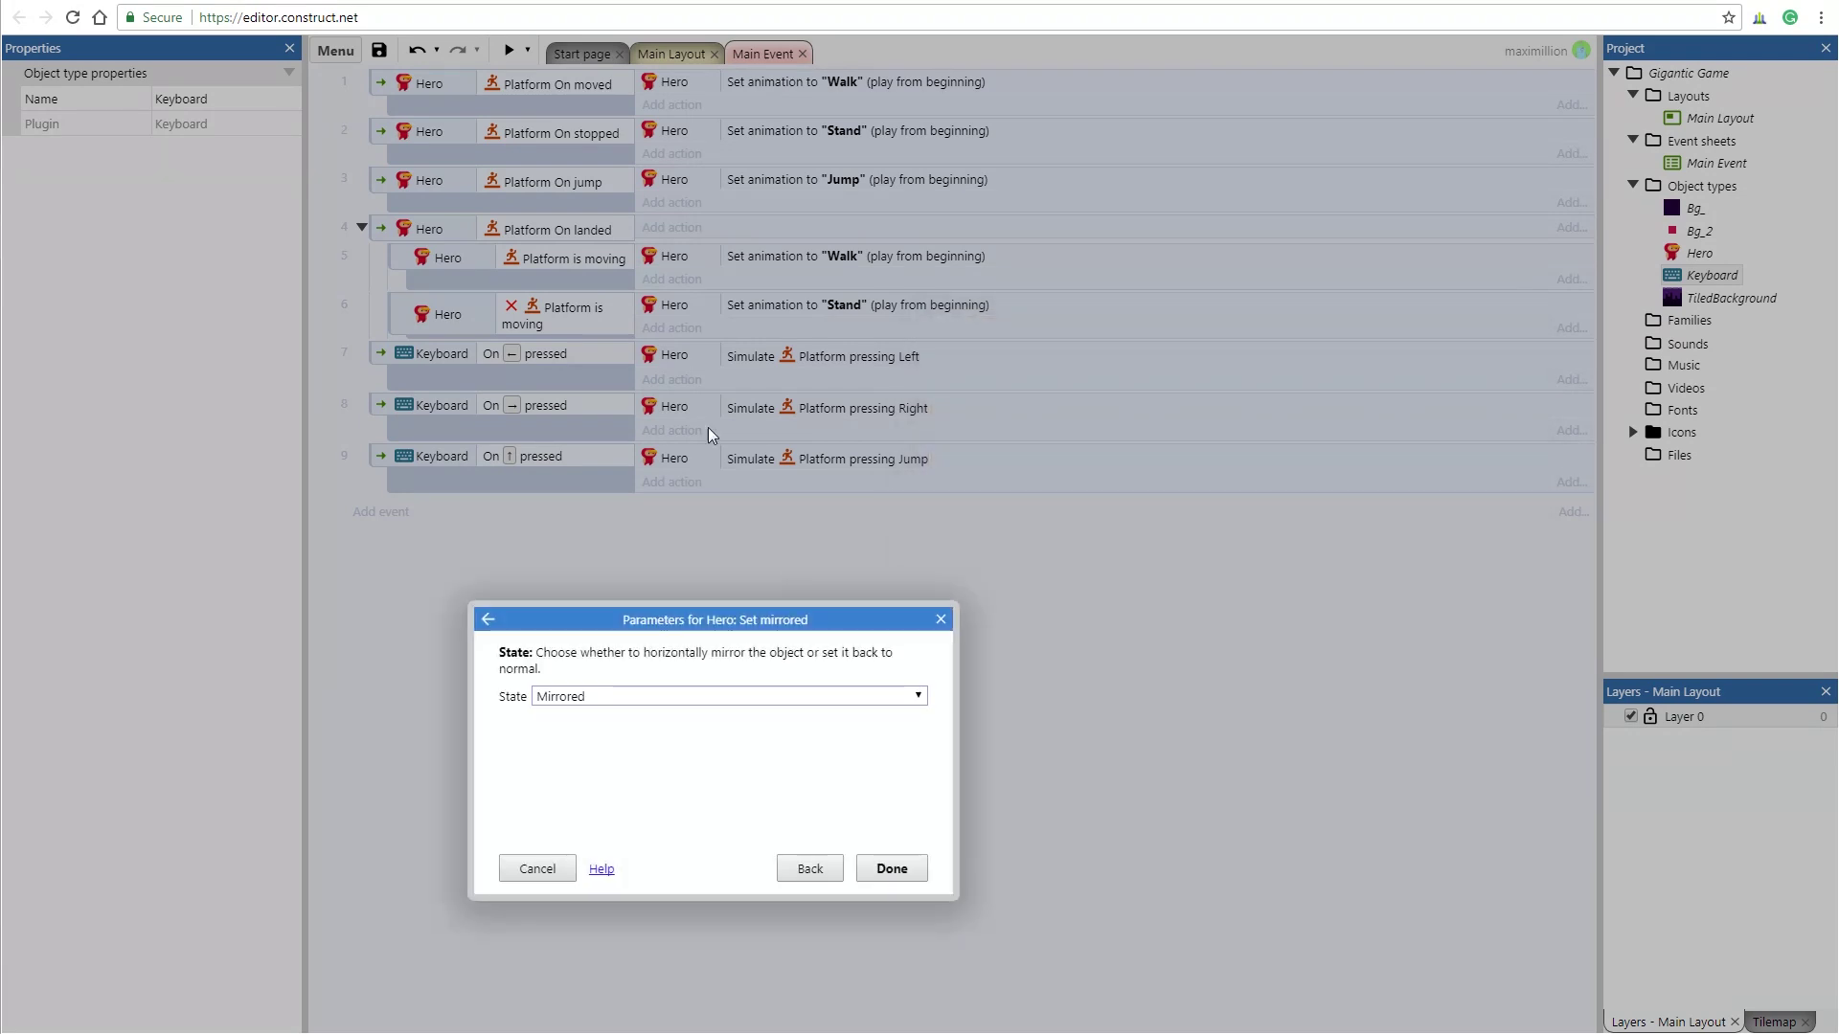
pyautogui.click(889, 869)
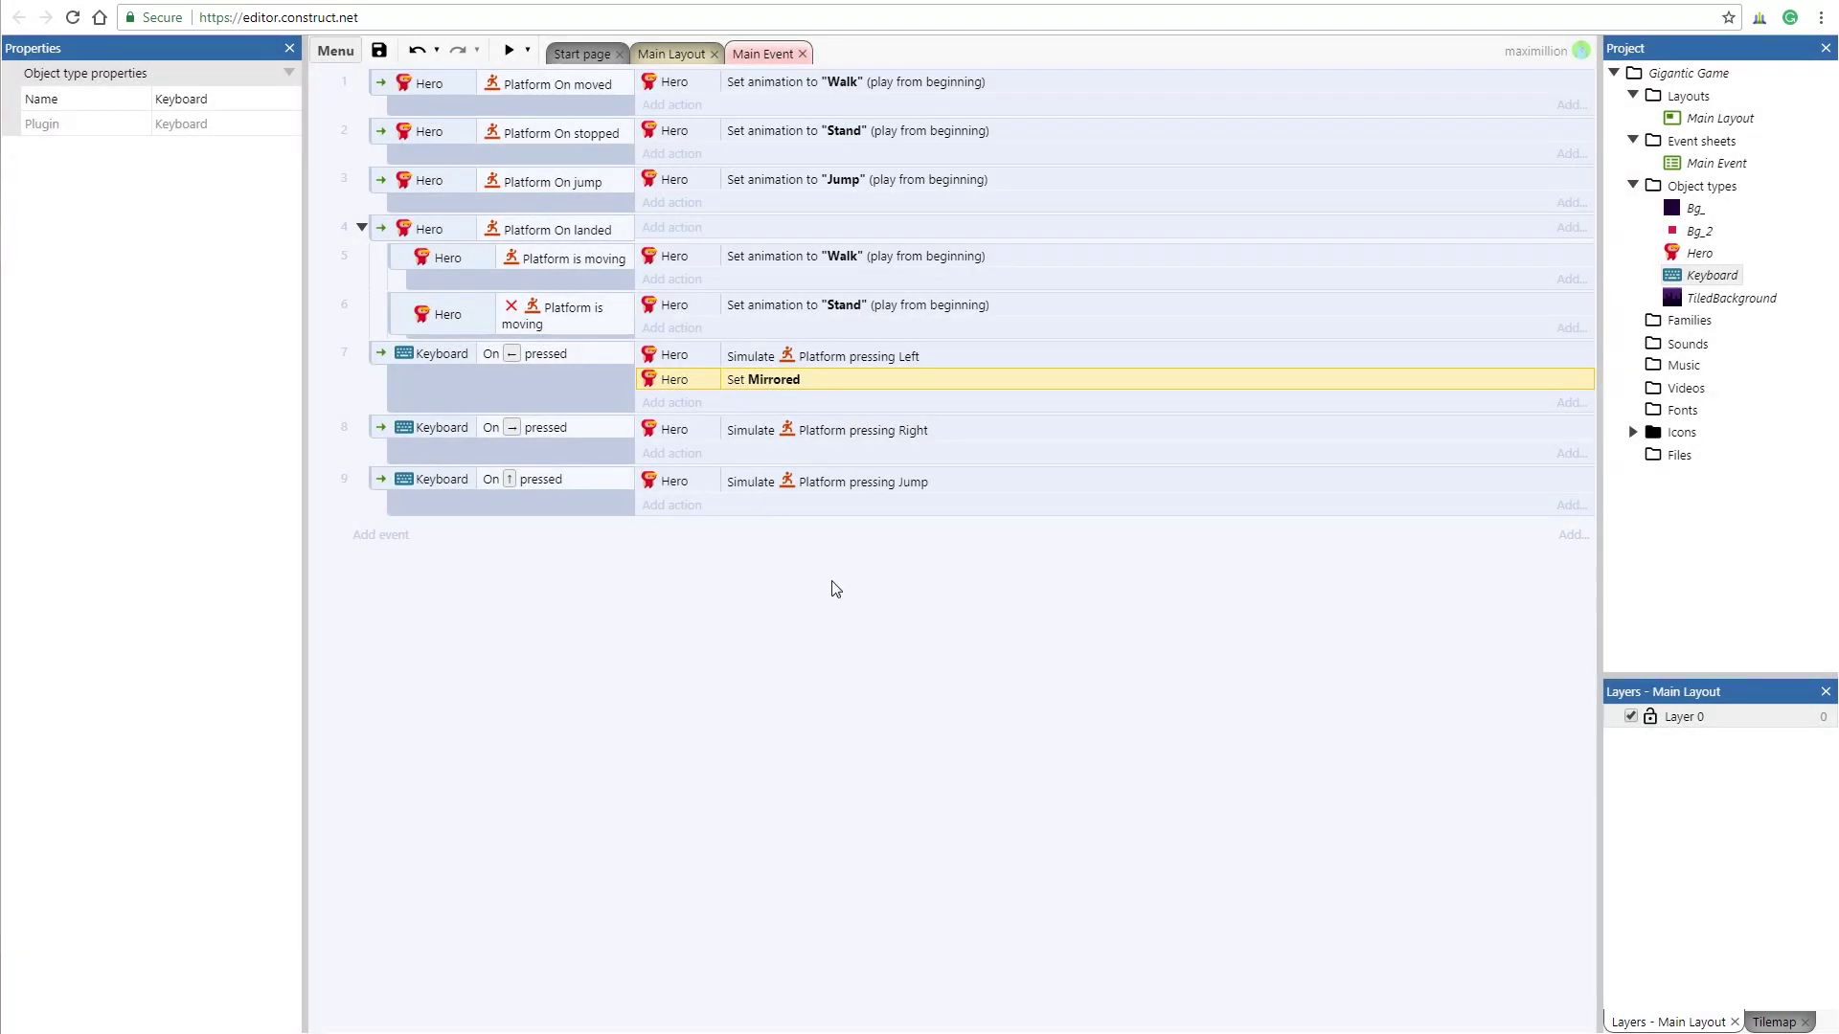
# - Add a Hero Set mirrored action with the state Not mirrored to the Right arrow event
pyautogui.click(682, 456)
pyautogui.doubleClick(1269, 433)
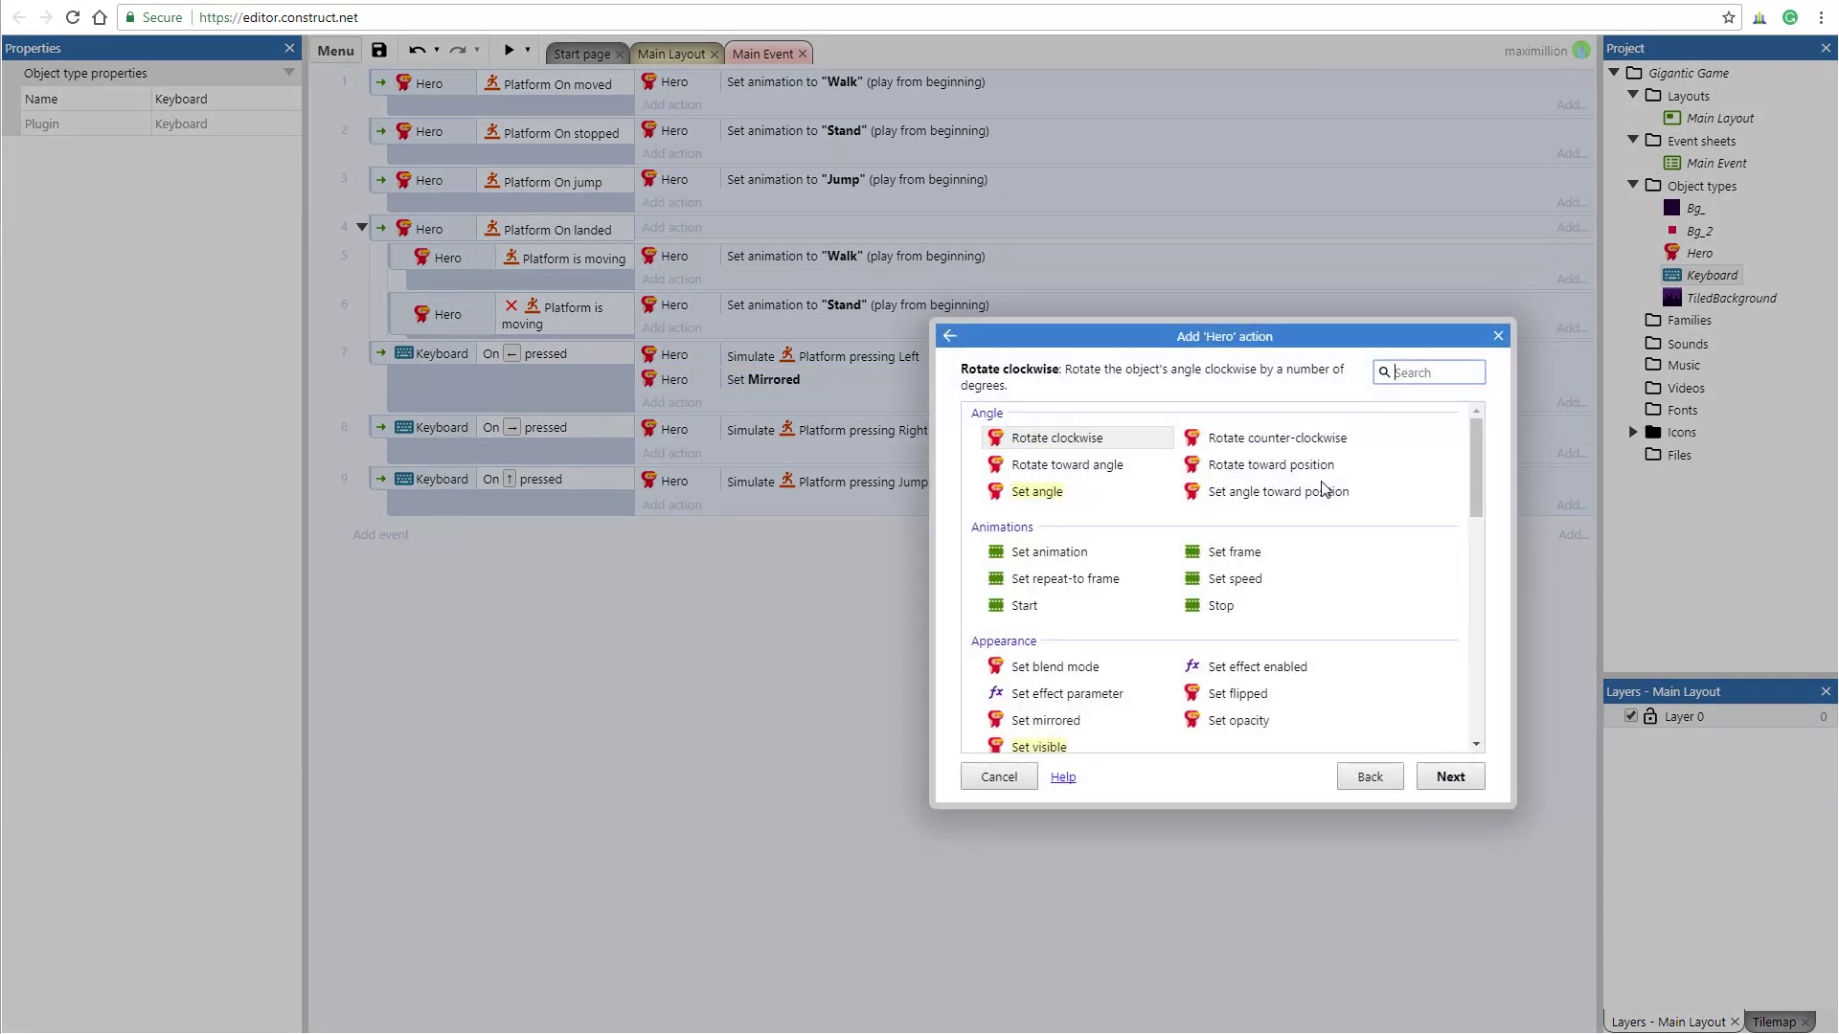
pyautogui.moveTo(1473, 466); pyautogui.dragTo(1473, 480)
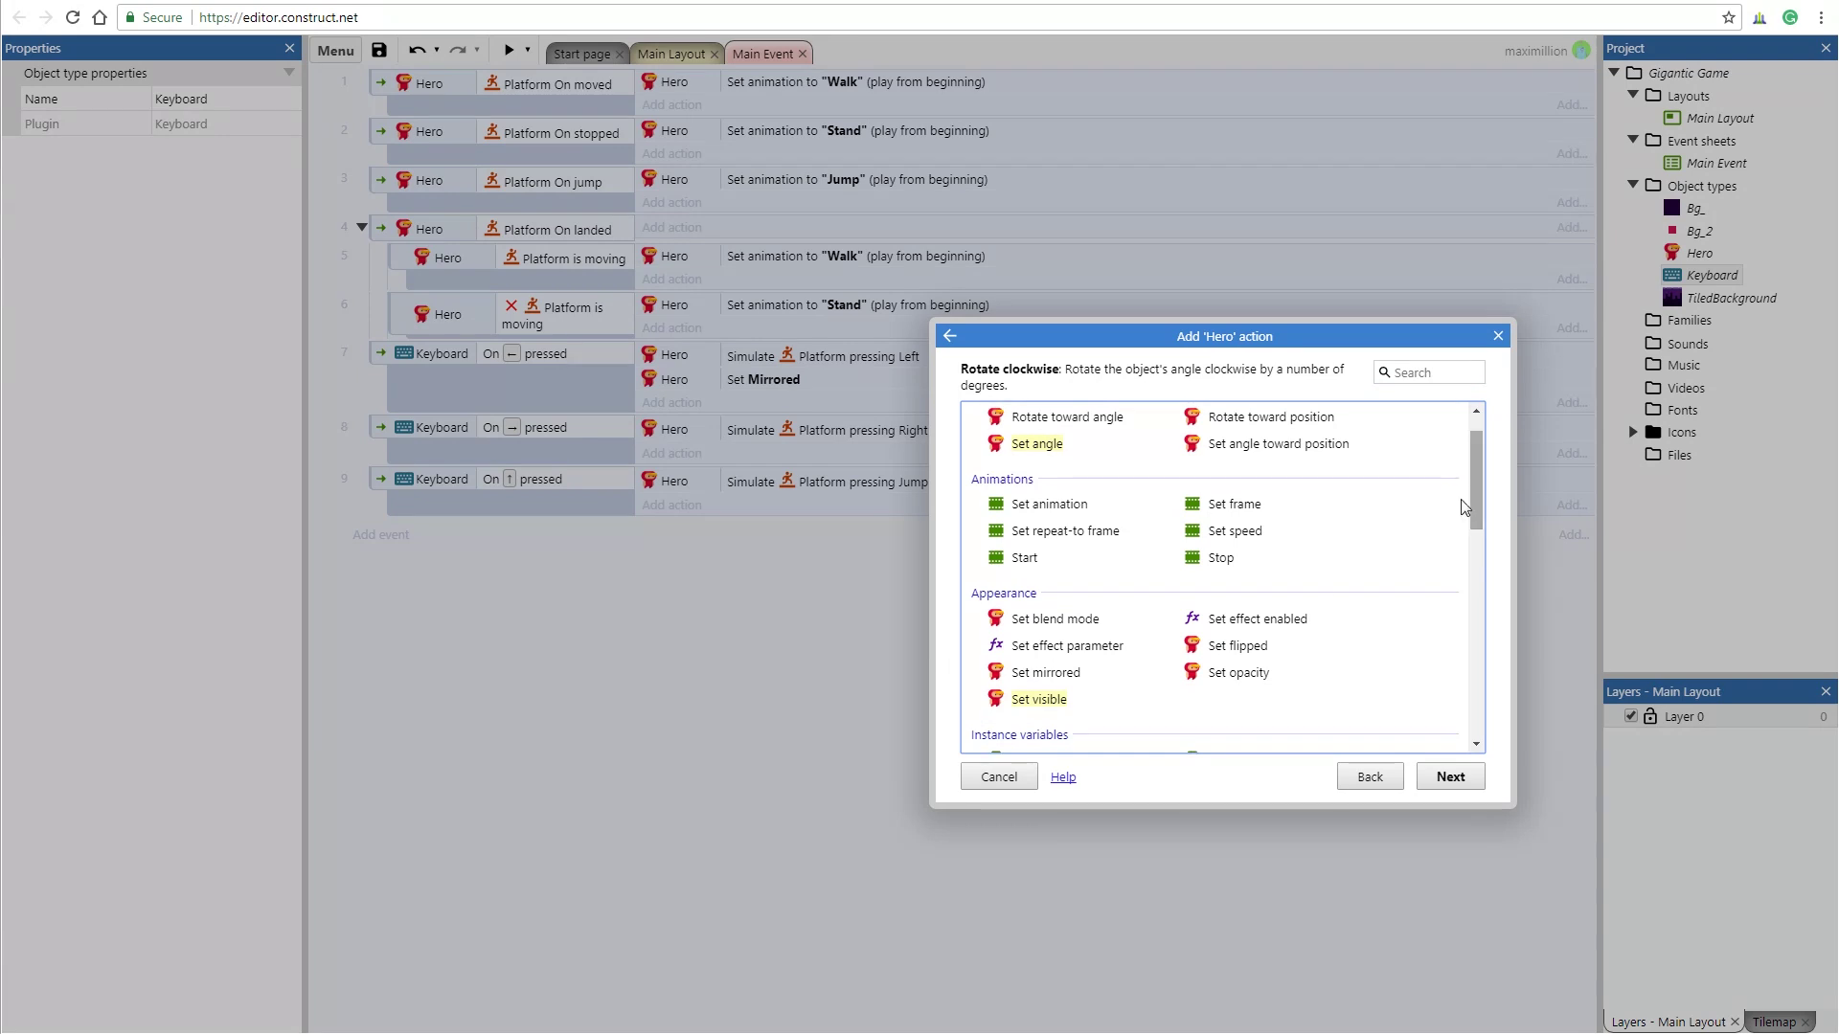
pyautogui.doubleClick(1078, 674)
pyautogui.click(722, 696)
pyautogui.click(594, 733)
pyautogui.click(892, 868)
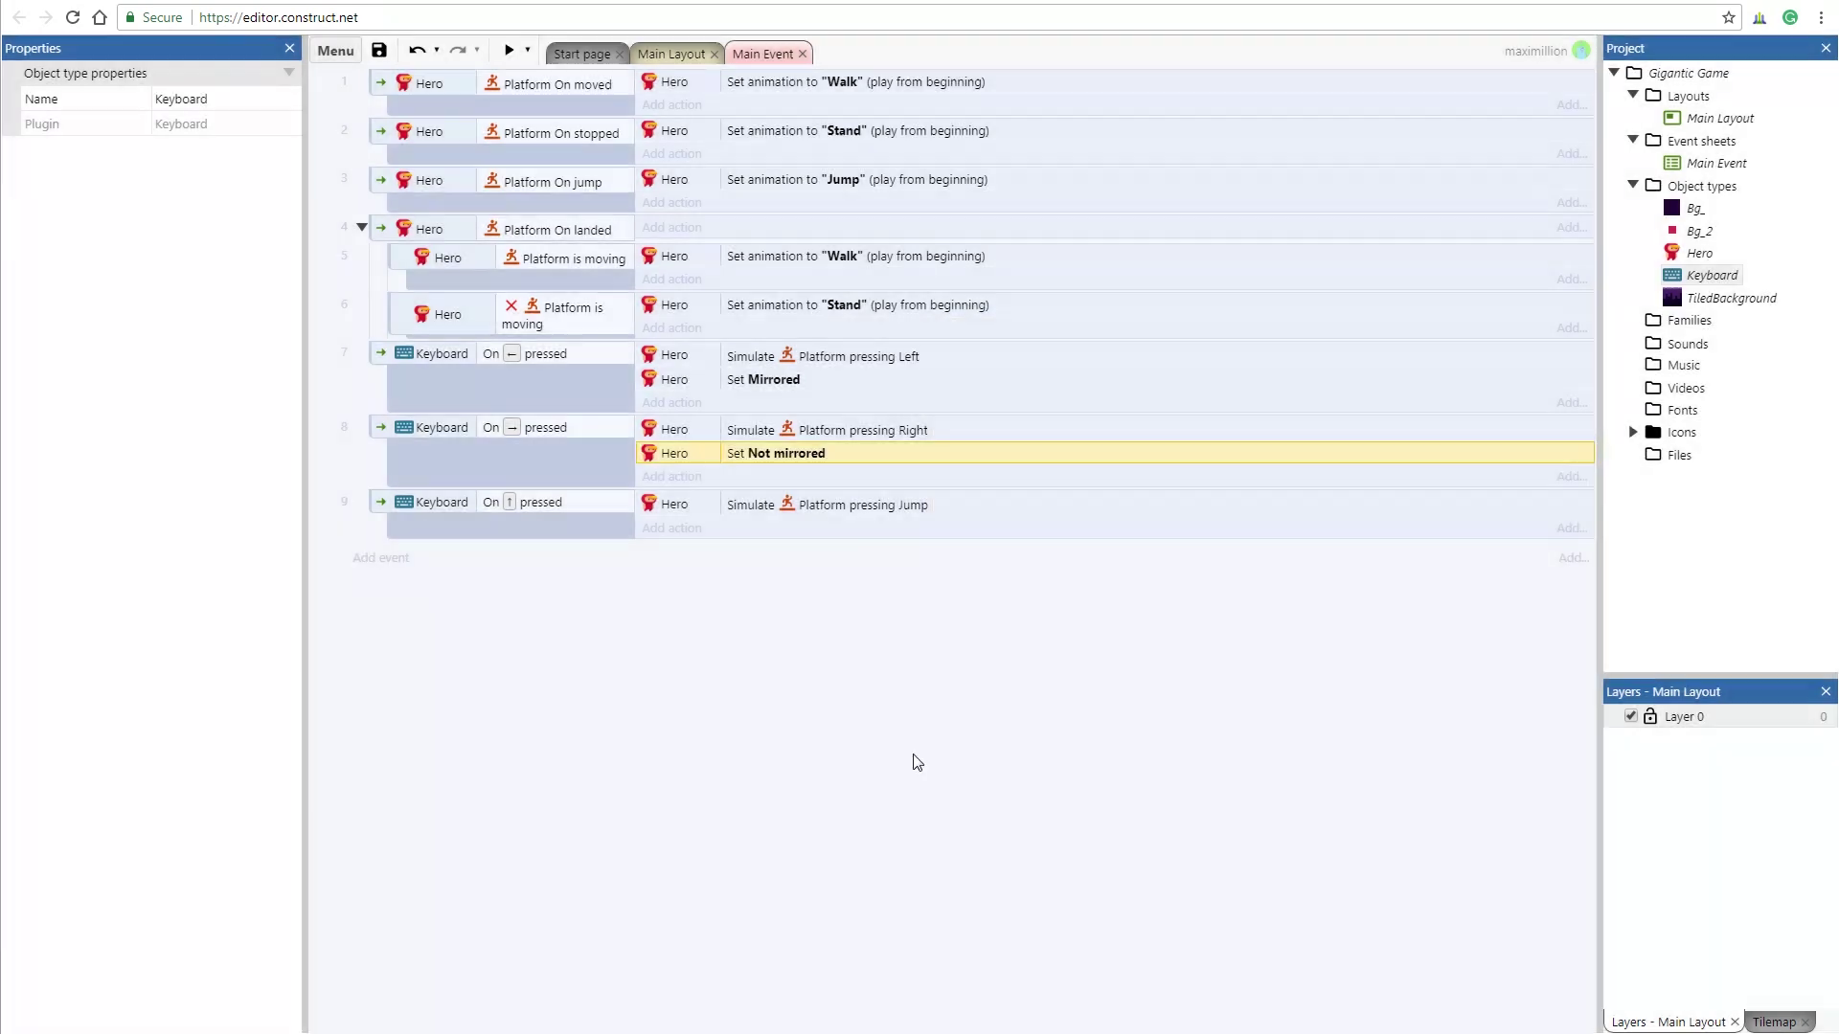
# - Run the game preview and test the hero's mirroring while walking and jumping in both directions
pyautogui.click(508, 52)
pyautogui.press('Right')
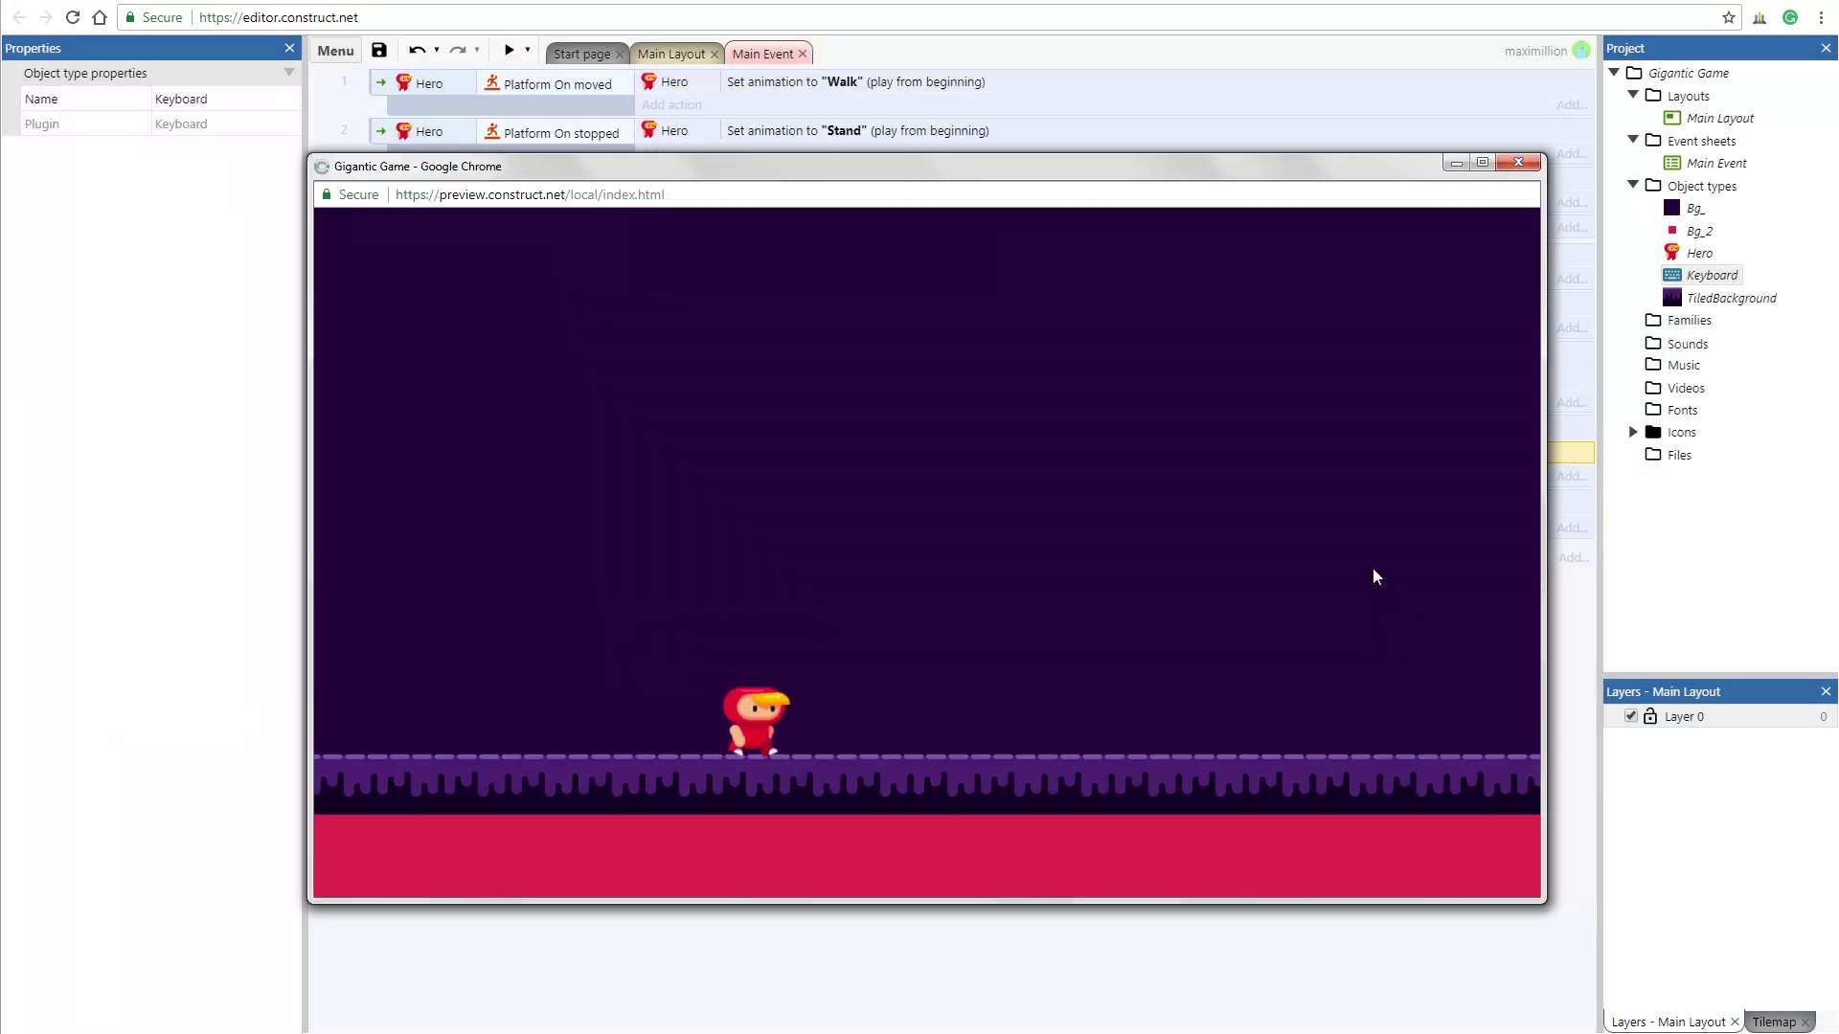
pyautogui.press('Left')
pyautogui.press('Up')
pyautogui.press('Right')
pyautogui.press('Up')
pyautogui.press('Left')
pyautogui.press('Up')
pyautogui.press('Right')
pyautogui.press('Up')
pyautogui.press('Left')
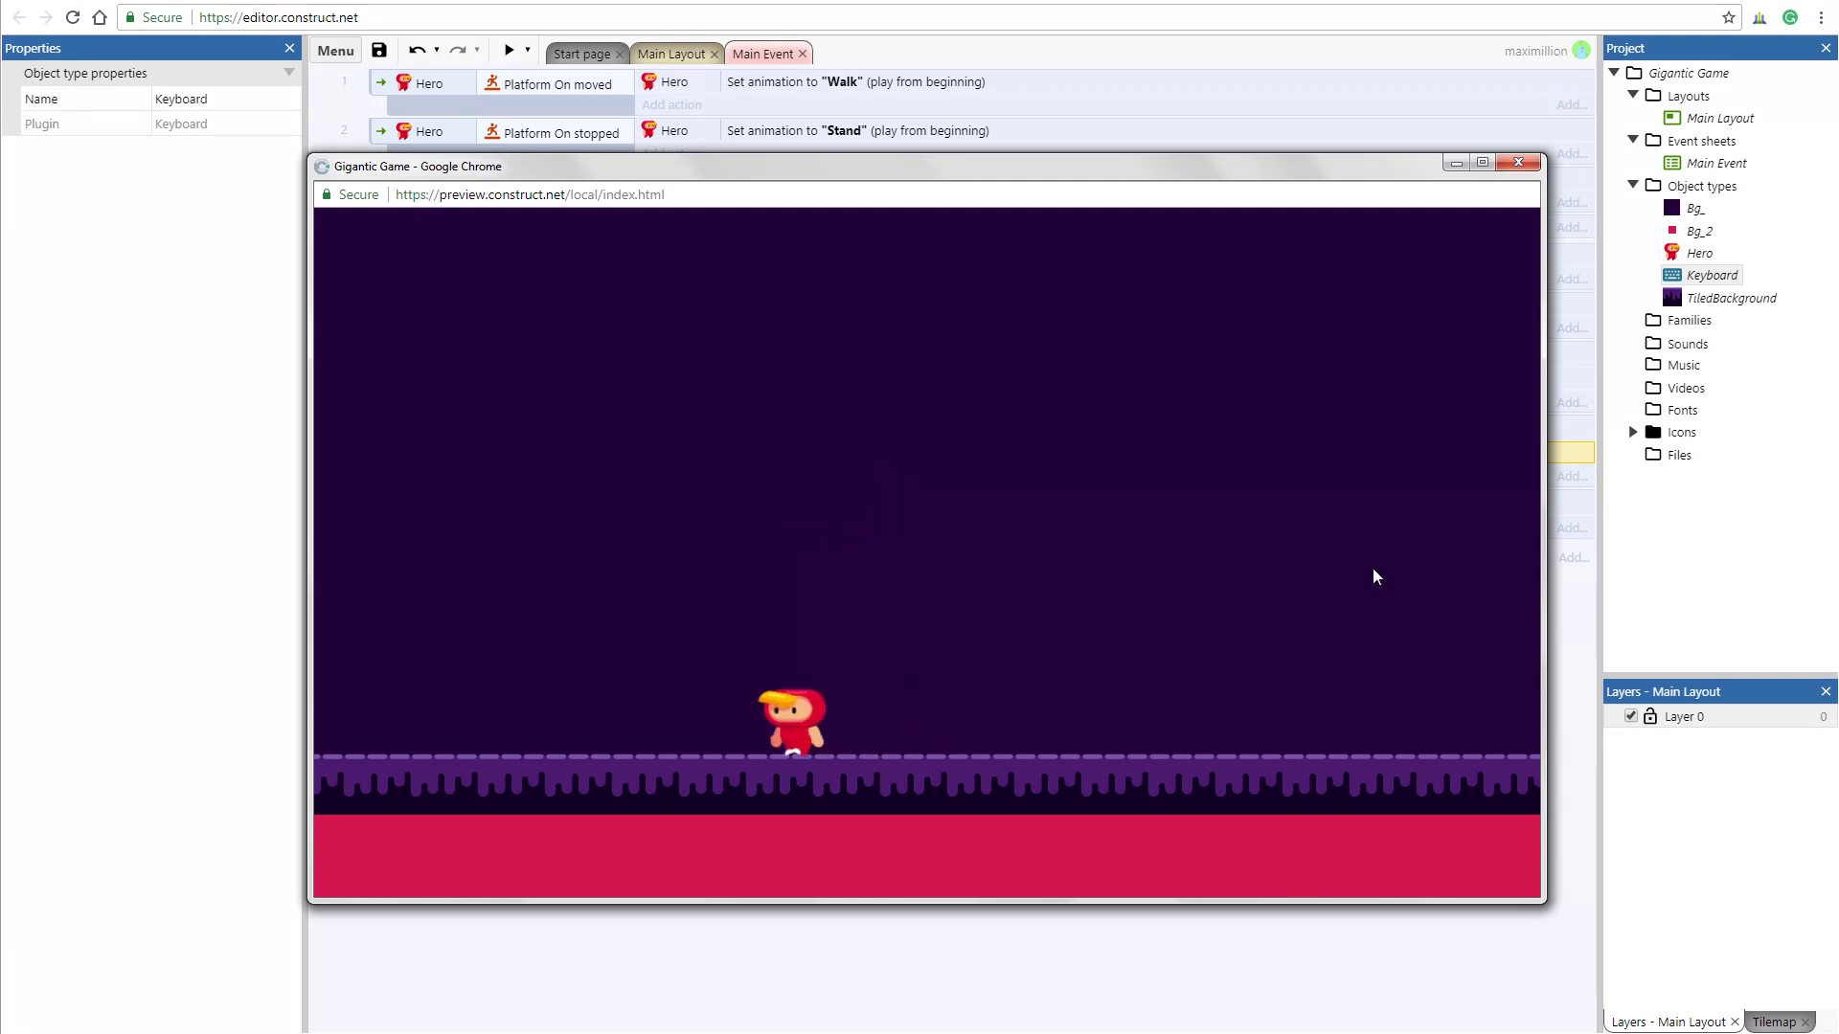
pyautogui.press('Right')
pyautogui.press('Up')
pyautogui.press('Left')
pyautogui.press('Right')
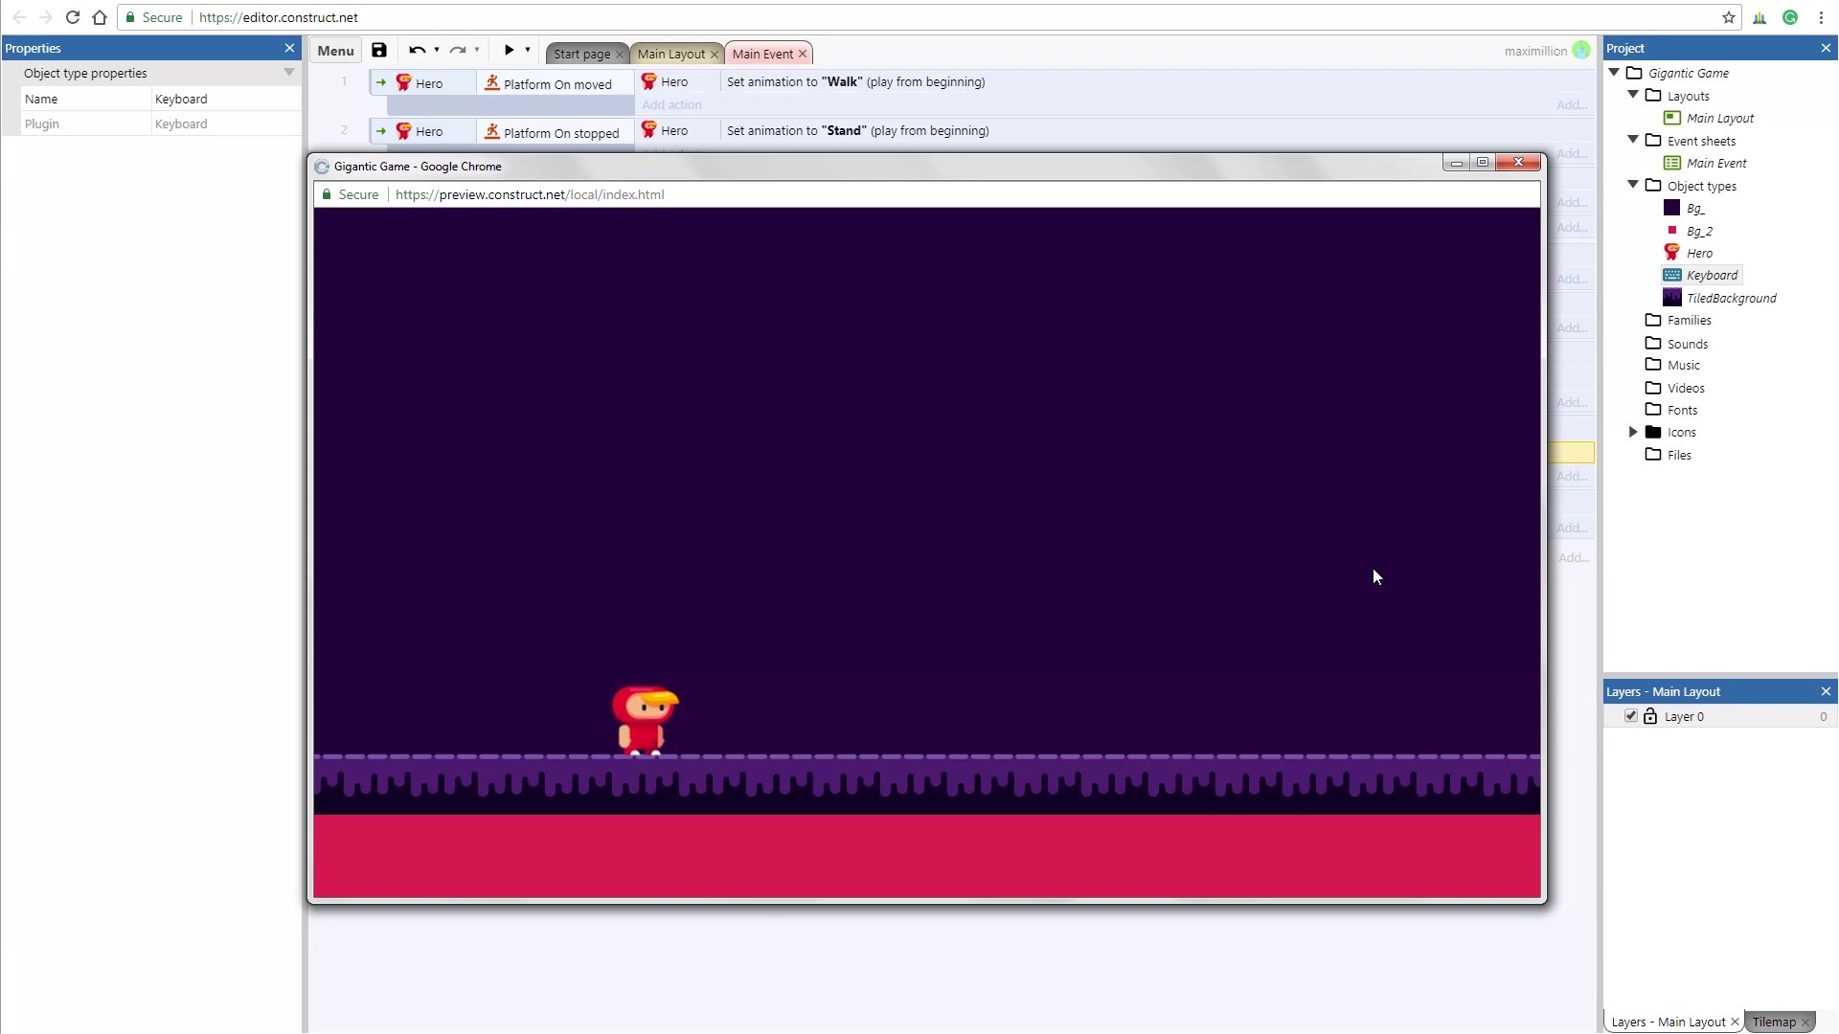